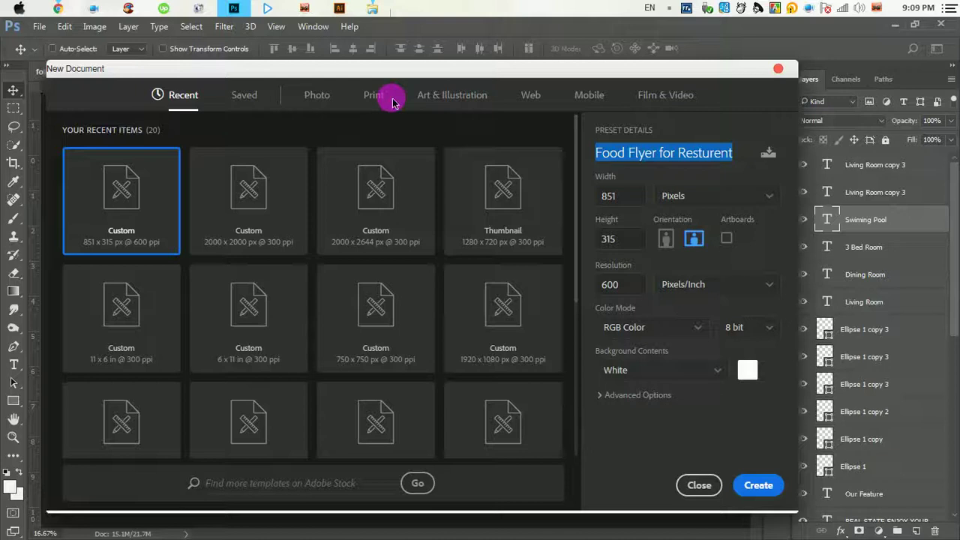
Set the new document to 1500 × 1983 px at 300 ppi, keeping RGB Color
{"action": "left_click", "coordinate": [631, 199]}
{"action": "type", "text": "1500"}
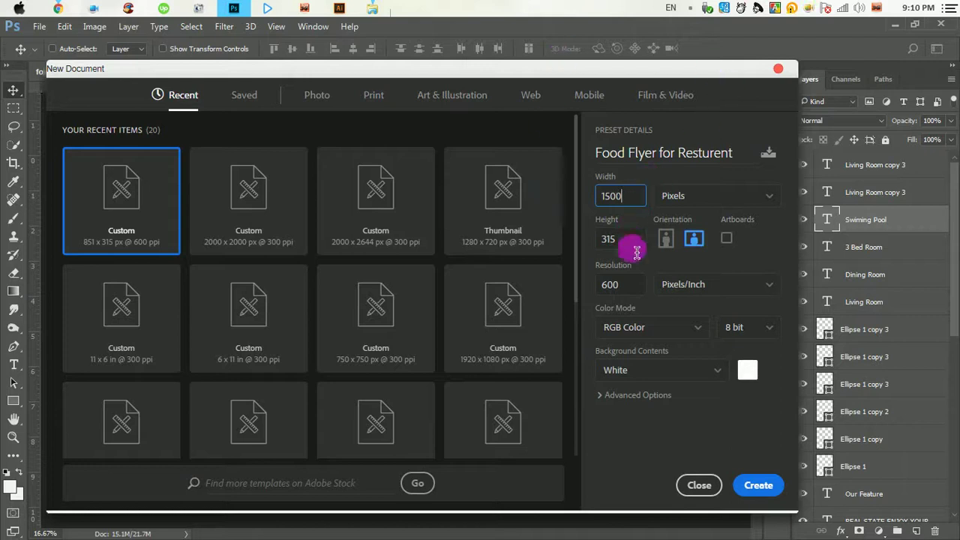
{"action": "mouse_move", "coordinate": [600, 240]}
{"action": "left_mouse_down"}
{"action": "mouse_move", "coordinate": [625, 243]}
{"action": "mouse_move", "coordinate": [586, 235]}
{"action": "left_mouse_up"}
{"action": "type", "text": "1983"}
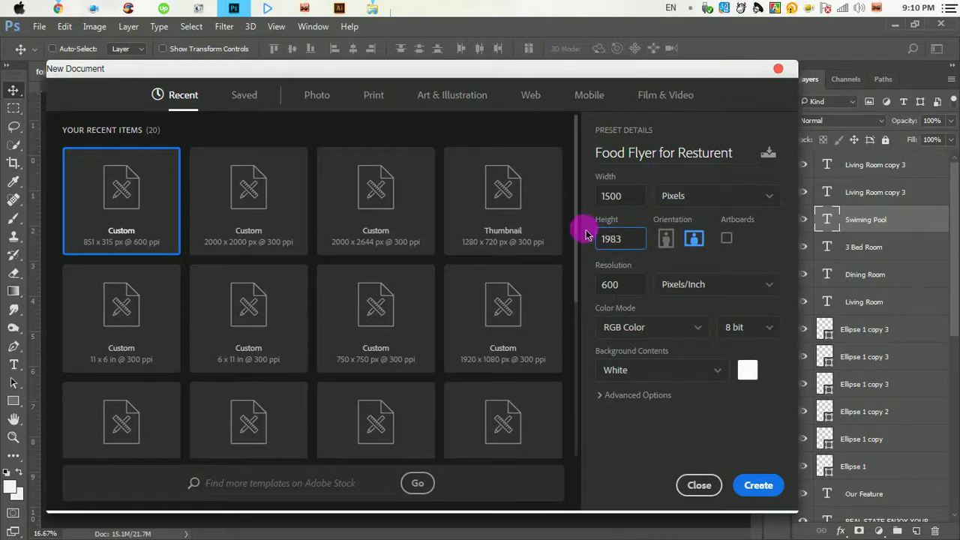
{"action": "left_click_drag", "start_coordinate": [616, 296], "coordinate": [497, 296]}
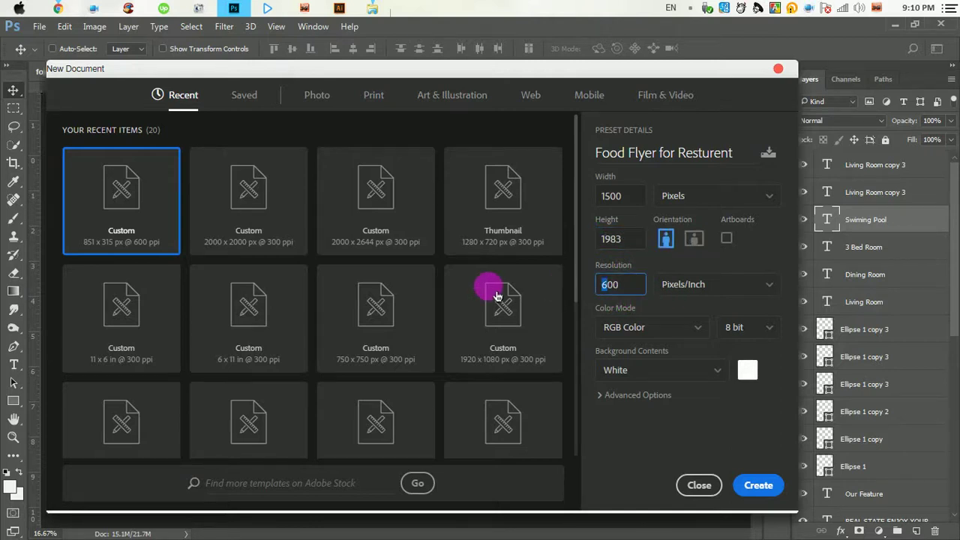
{"action": "type", "text": "3"}
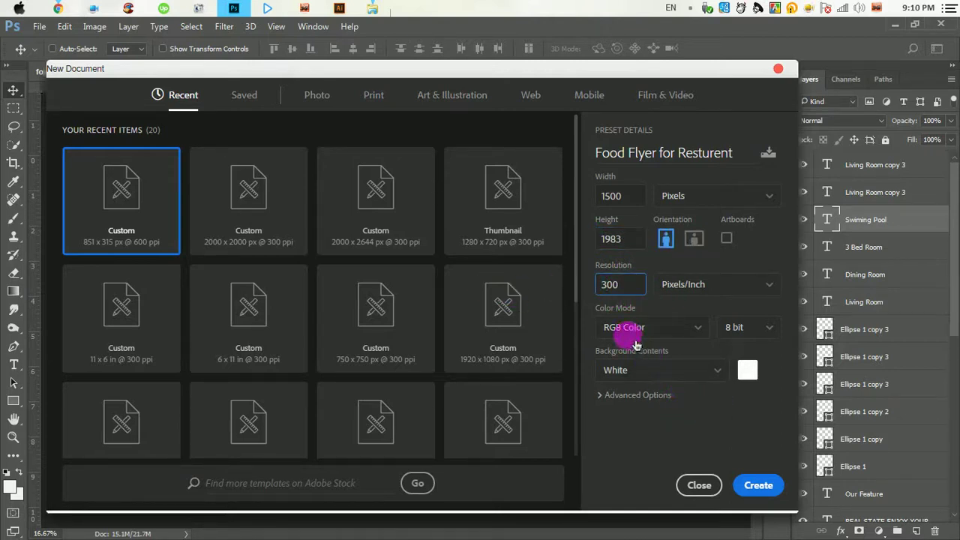
{"action": "left_click", "coordinate": [636, 344]}
{"action": "left_click", "coordinate": [637, 327]}
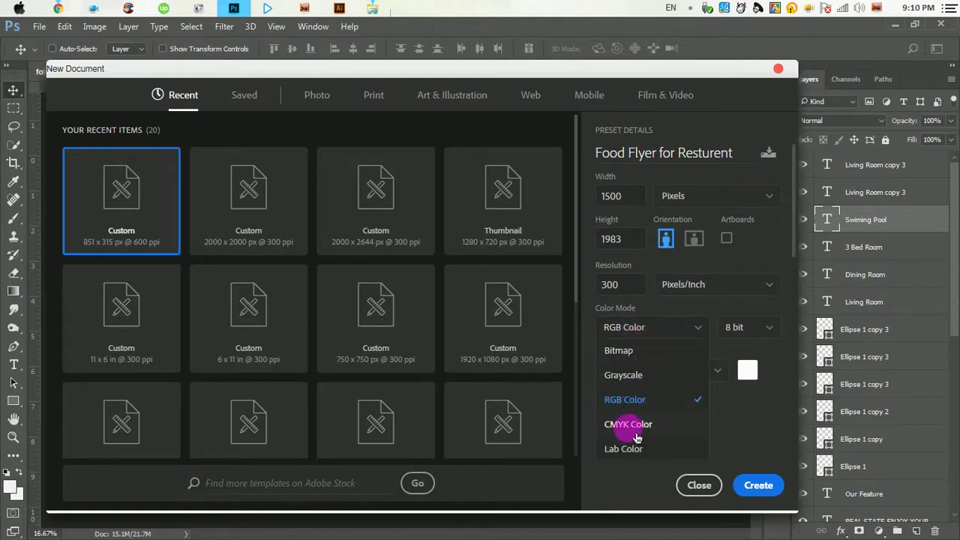
{"action": "left_click", "coordinate": [756, 454]}
Create the Food Flyer for Resturent document and check the page zoom
{"action": "left_click", "coordinate": [757, 485]}
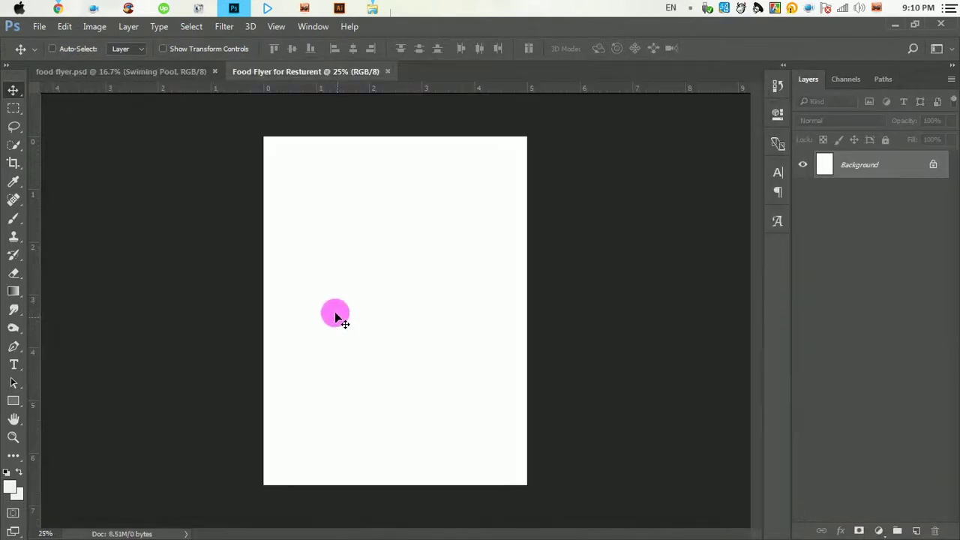
{"action": "key", "text": "ctrl+minus"}
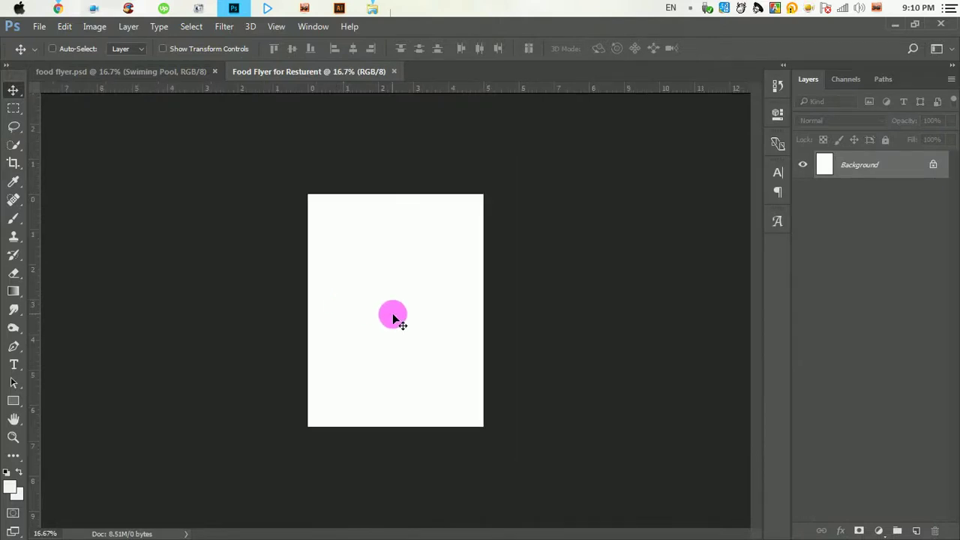
{"action": "key", "text": "ctrl+plus"}
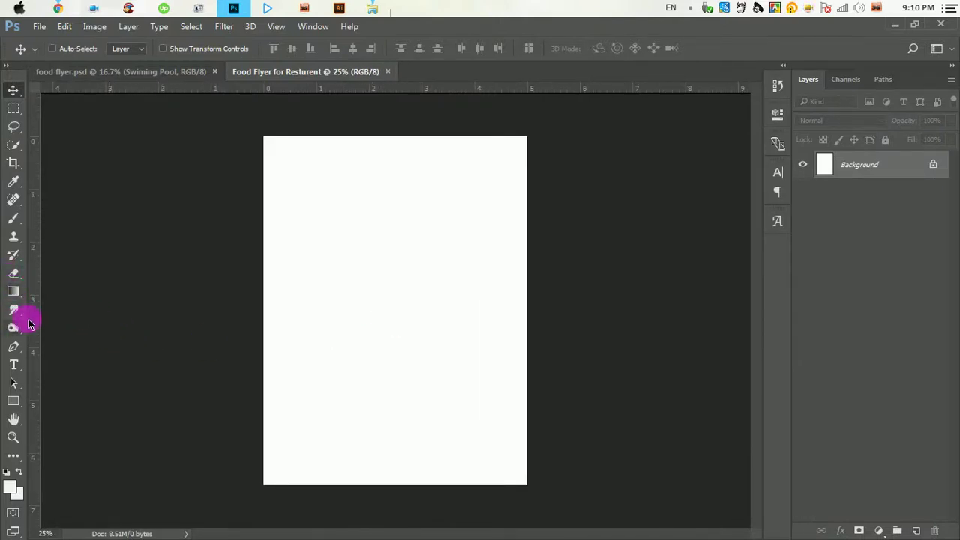
Switch to the Custom Shape Tool and pick the triangle shape
{"action": "right_click", "coordinate": [16, 406]}
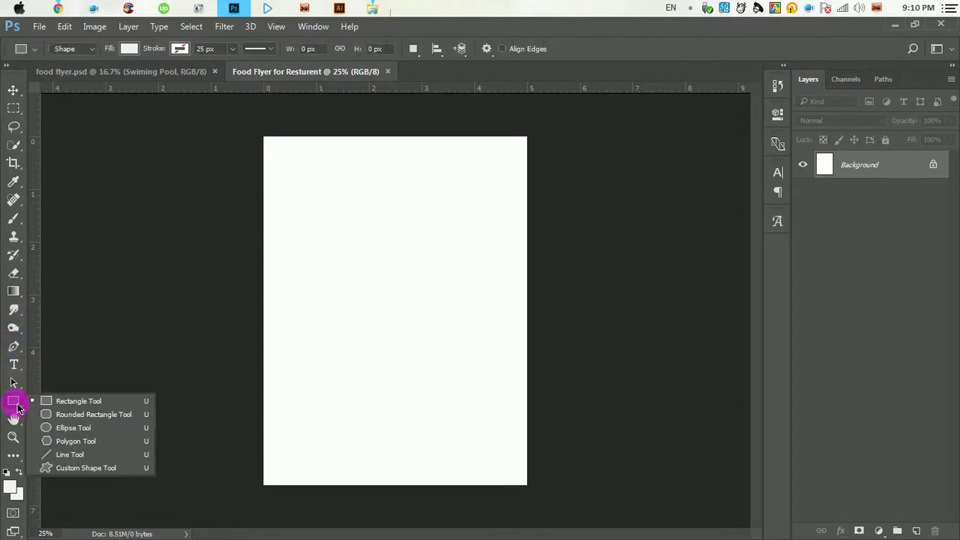
{"action": "left_click", "coordinate": [83, 466]}
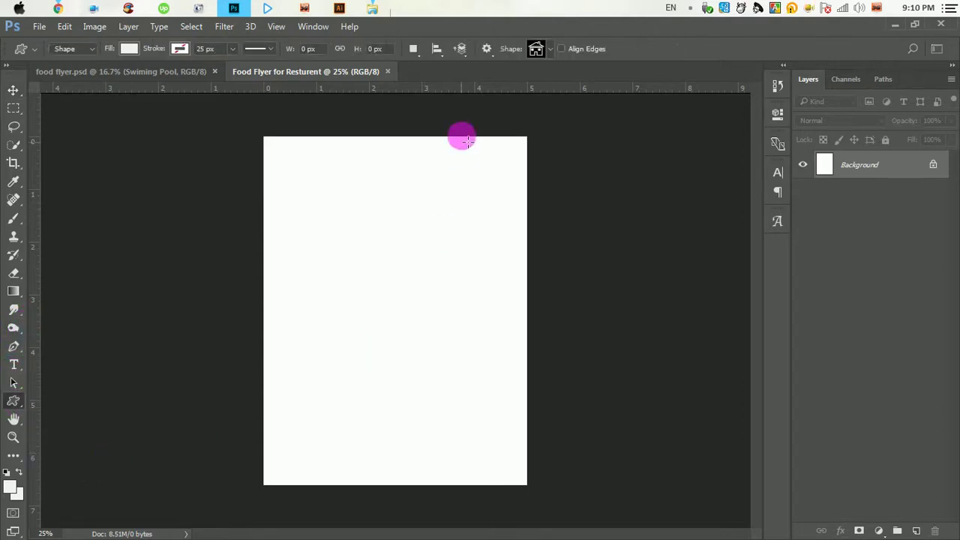
{"action": "left_click", "coordinate": [550, 49]}
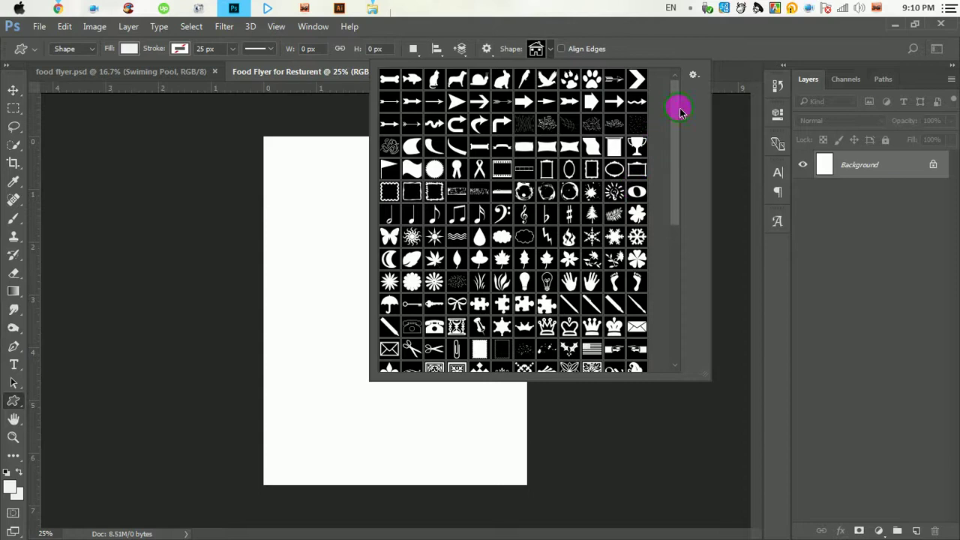
{"action": "left_click_drag", "start_coordinate": [681, 111], "coordinate": [676, 240]}
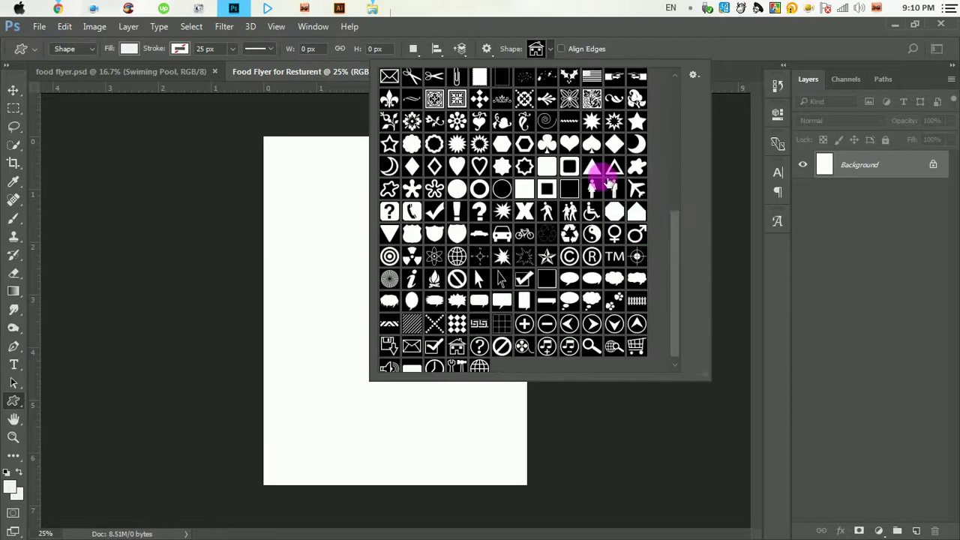
{"action": "left_click", "coordinate": [635, 41]}
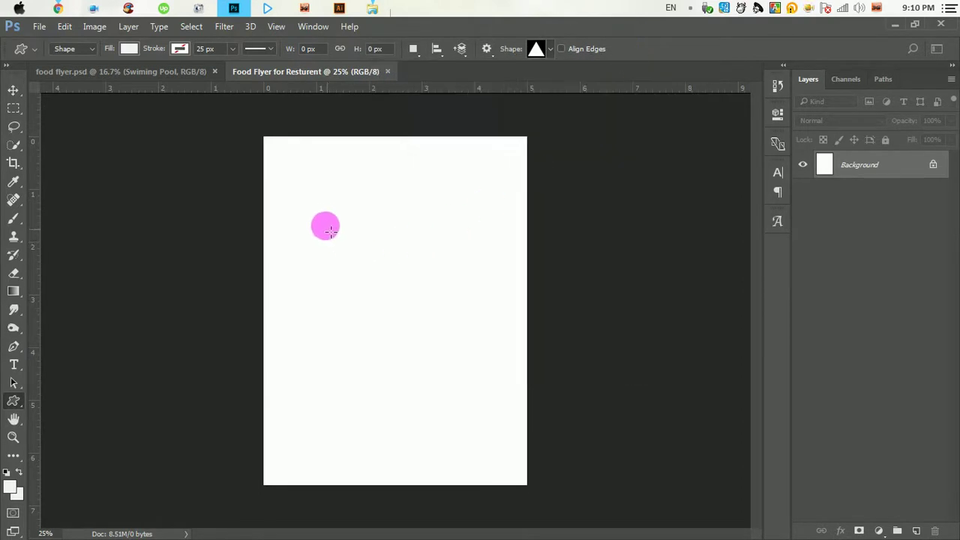
Draw a large triangle across the upper left of the page
{"action": "left_click_drag", "start_coordinate": [321, 215], "coordinate": [335, 220]}
{"action": "left_click_drag", "start_coordinate": [448, 311], "coordinate": [470, 362]}
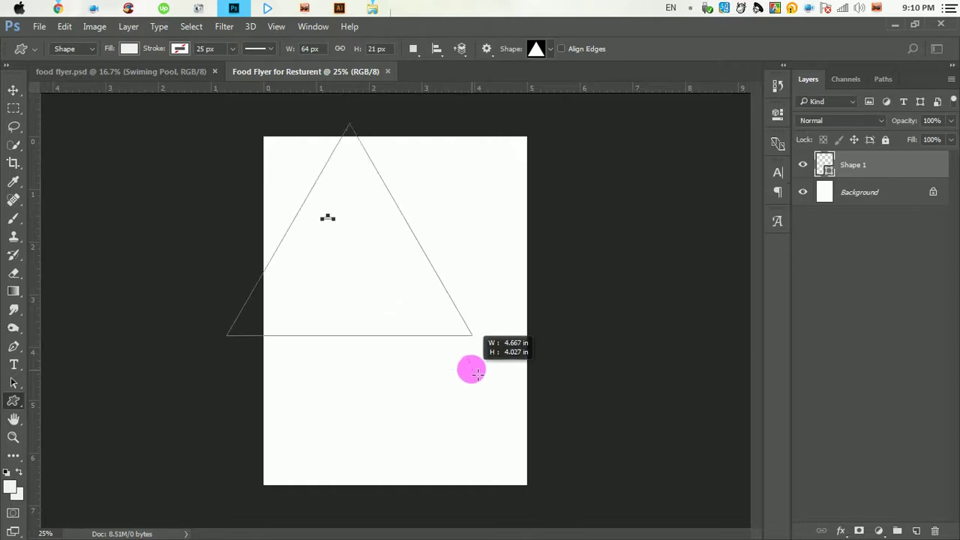
{"action": "left_click_drag", "start_coordinate": [470, 363], "coordinate": [463, 351]}
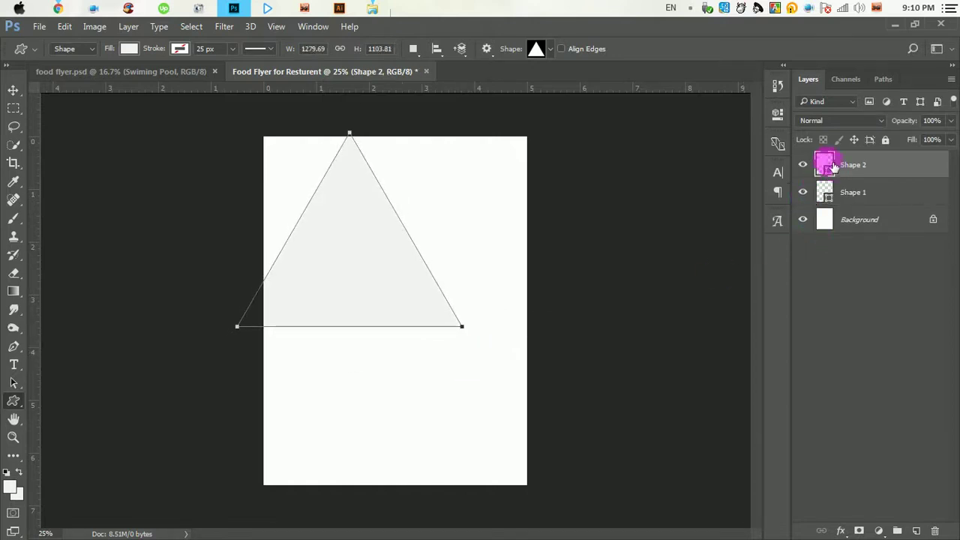
Fill the triangle light grey (b0aeae)
{"action": "double_click", "coordinate": [826, 164]}
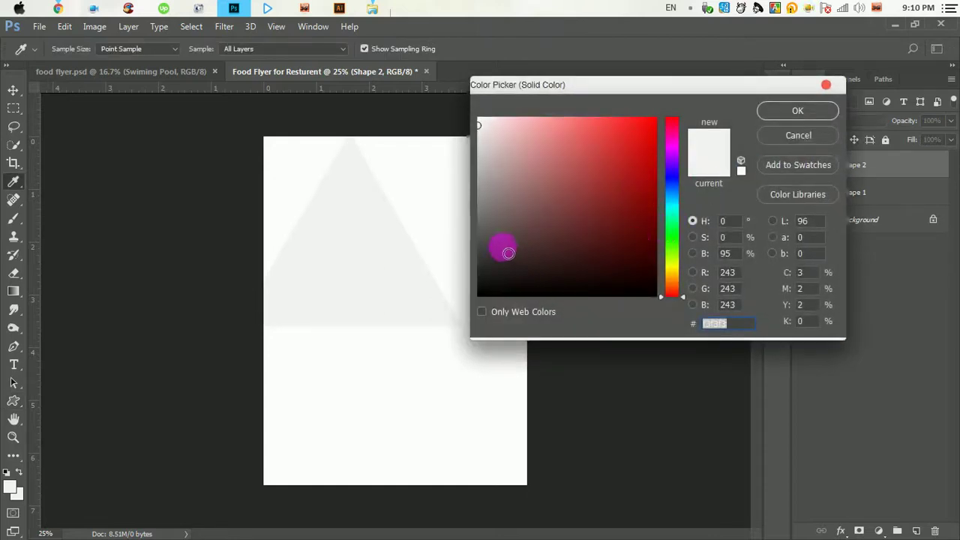
{"action": "left_click", "coordinate": [483, 240]}
{"action": "left_click", "coordinate": [480, 196]}
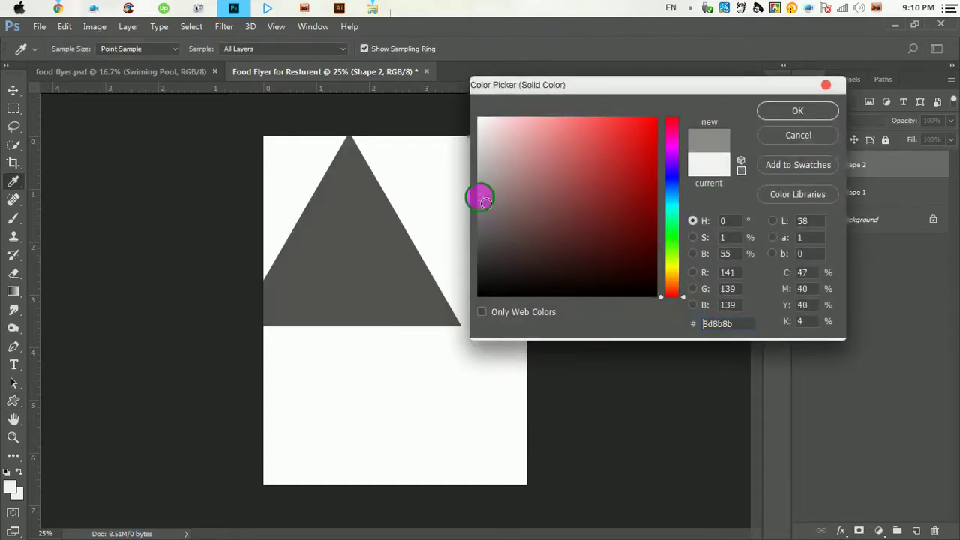
{"action": "left_click", "coordinate": [486, 178]}
{"action": "left_click", "coordinate": [764, 113]}
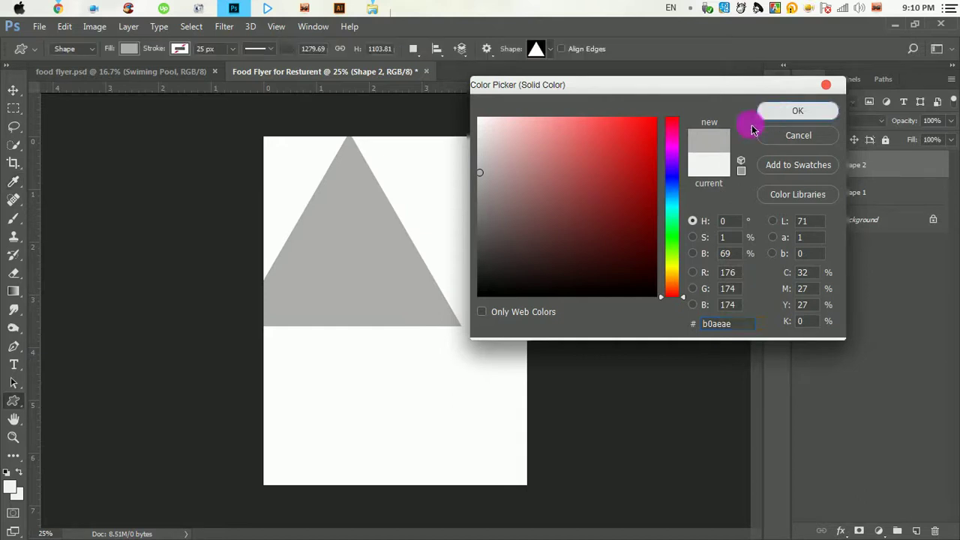
{"action": "left_click", "coordinate": [14, 90]}
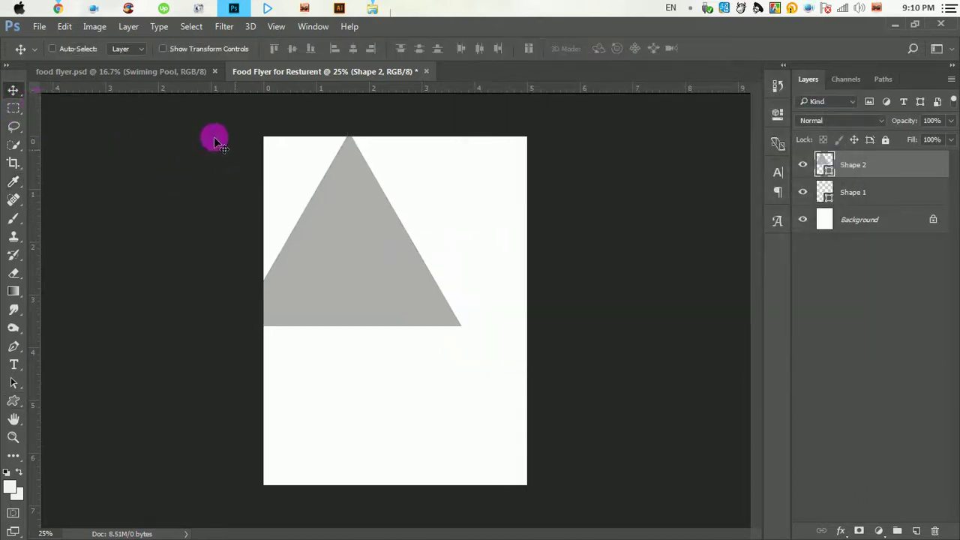
Rotate the grey triangle 90° clockwise so it points right
{"action": "left_click", "coordinate": [64, 26]}
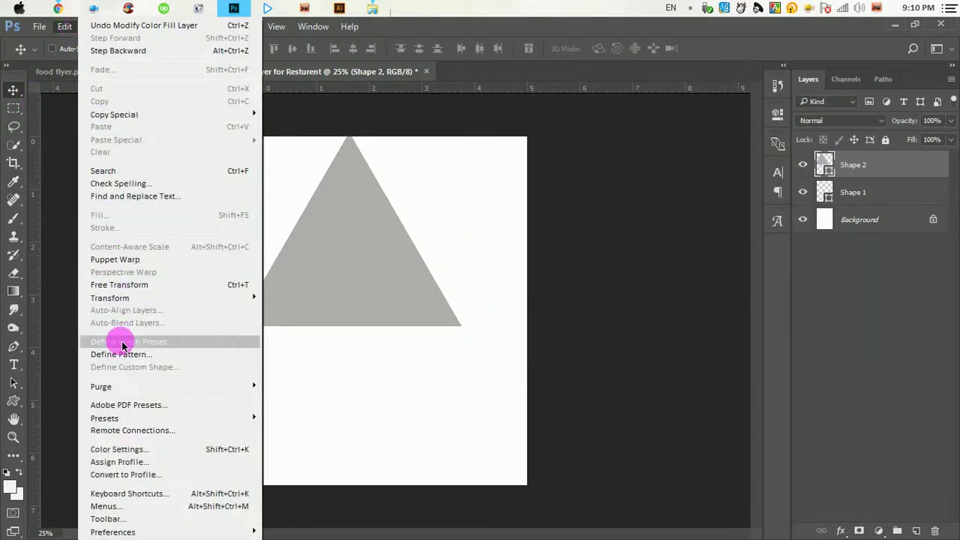
{"action": "left_click", "coordinate": [131, 287]}
{"action": "right_click", "coordinate": [375, 264]}
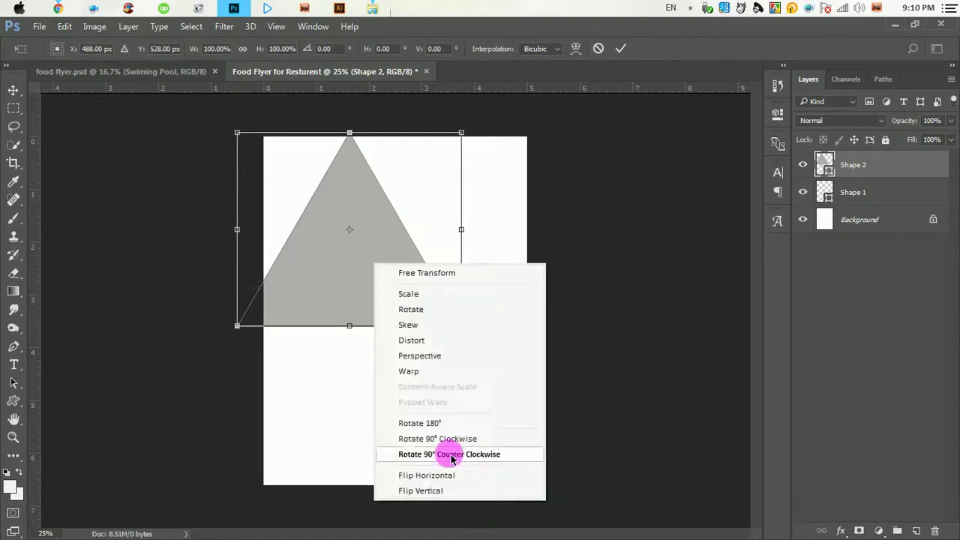
{"action": "left_click", "coordinate": [419, 441]}
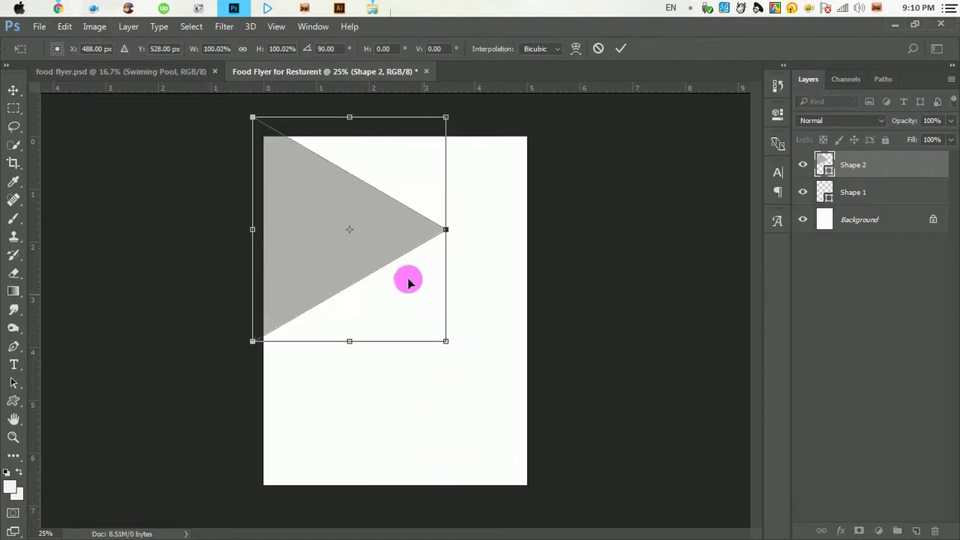
Scale the triangle to about 89% flush with the left edge, then duplicate its layer
{"action": "left_click_drag", "start_coordinate": [388, 221], "coordinate": [388, 259]}
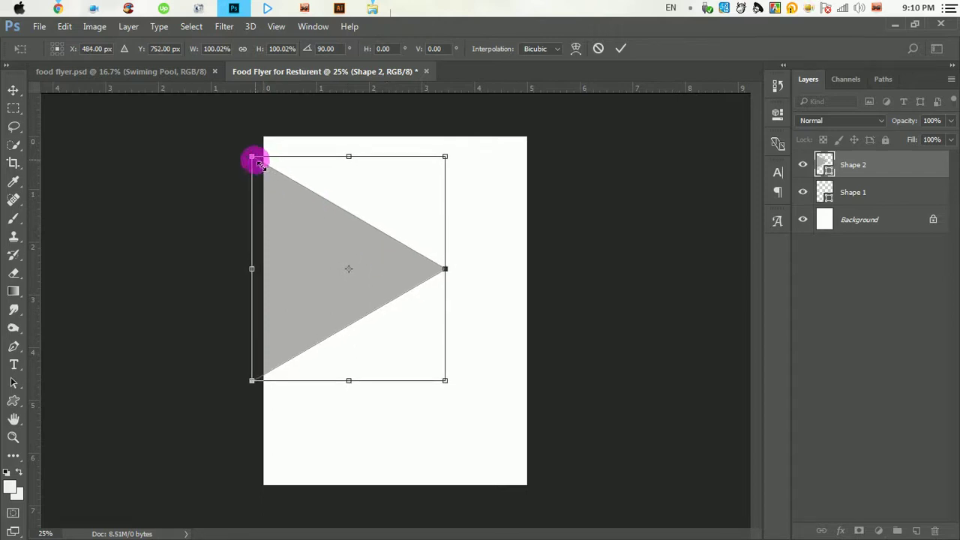
{"action": "left_click_drag", "start_coordinate": [256, 162], "coordinate": [264, 170]}
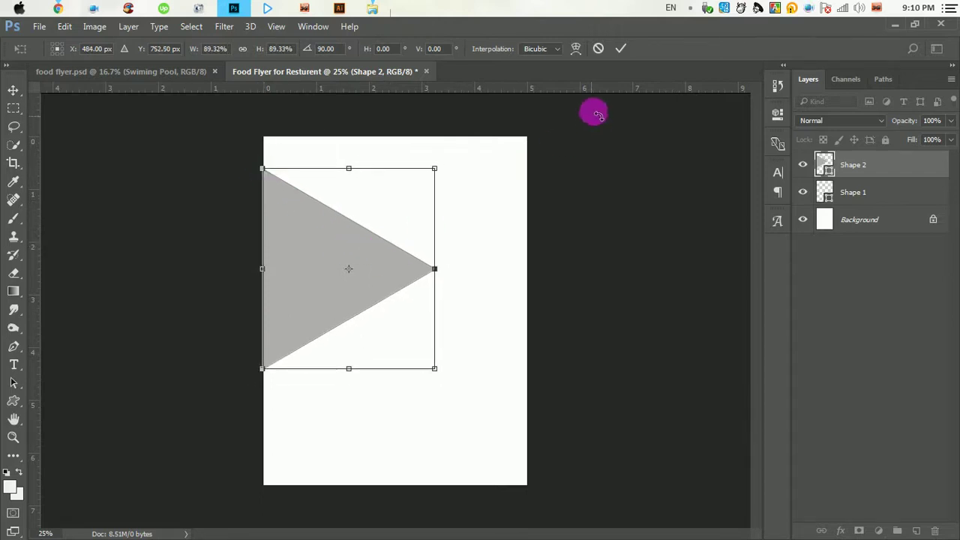
{"action": "left_click", "coordinate": [621, 48]}
{"action": "mouse_move", "coordinate": [338, 262]}
{"action": "left_mouse_down"}
{"action": "mouse_move", "coordinate": [339, 253]}
{"action": "mouse_move", "coordinate": [339, 266]}
{"action": "left_mouse_up"}
{"action": "left_click_drag", "start_coordinate": [917, 174], "coordinate": [916, 530]}
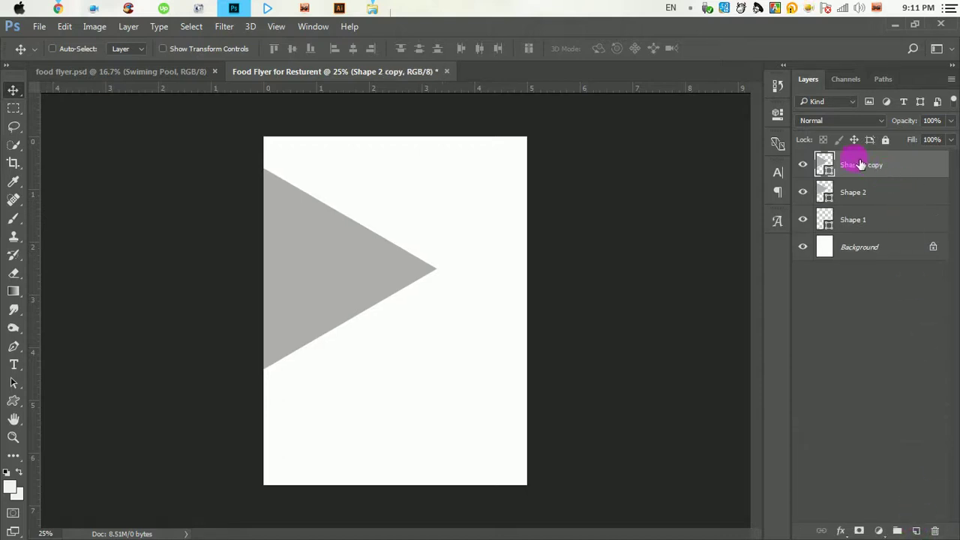
Flip the duplicate triangle horizontally with Free Transform
{"action": "left_click", "coordinate": [64, 26]}
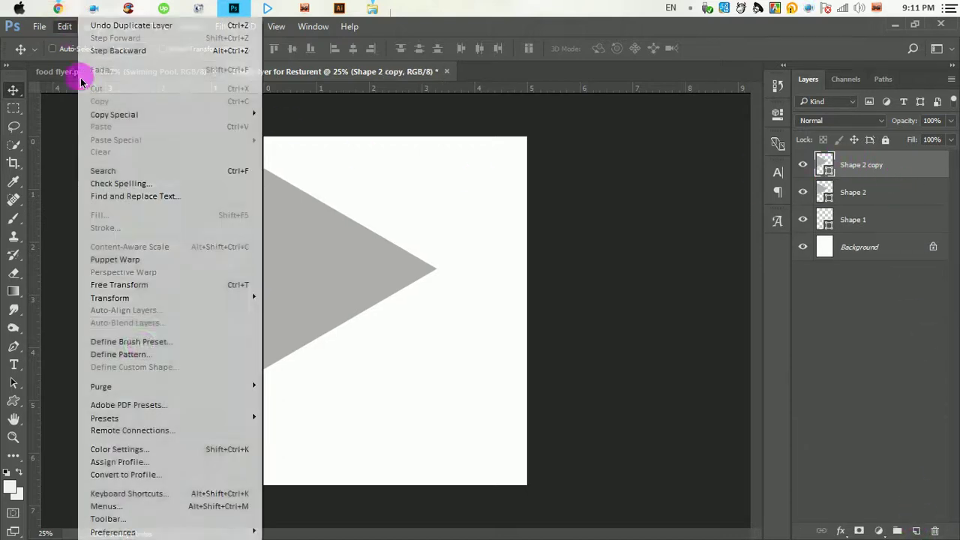
{"action": "left_click", "coordinate": [131, 286]}
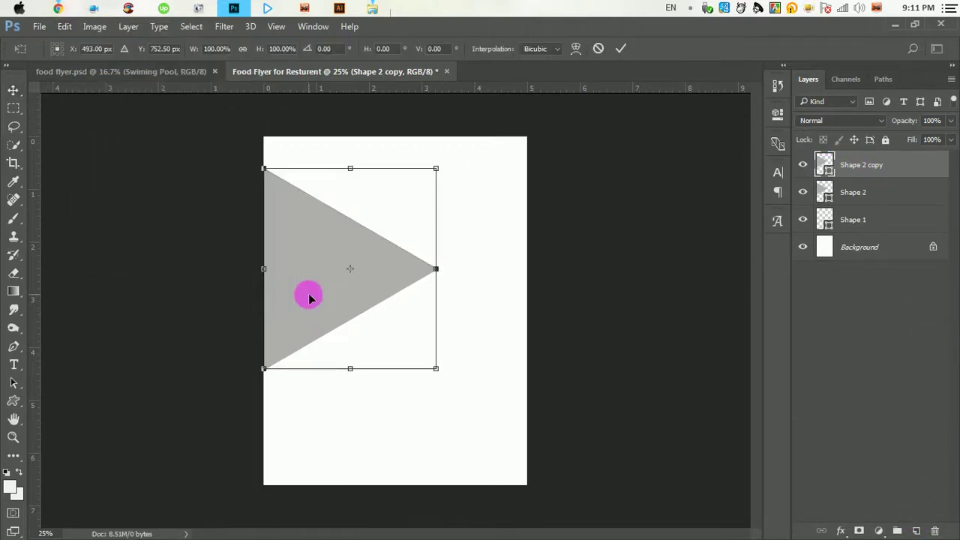
{"action": "right_click", "coordinate": [309, 299]}
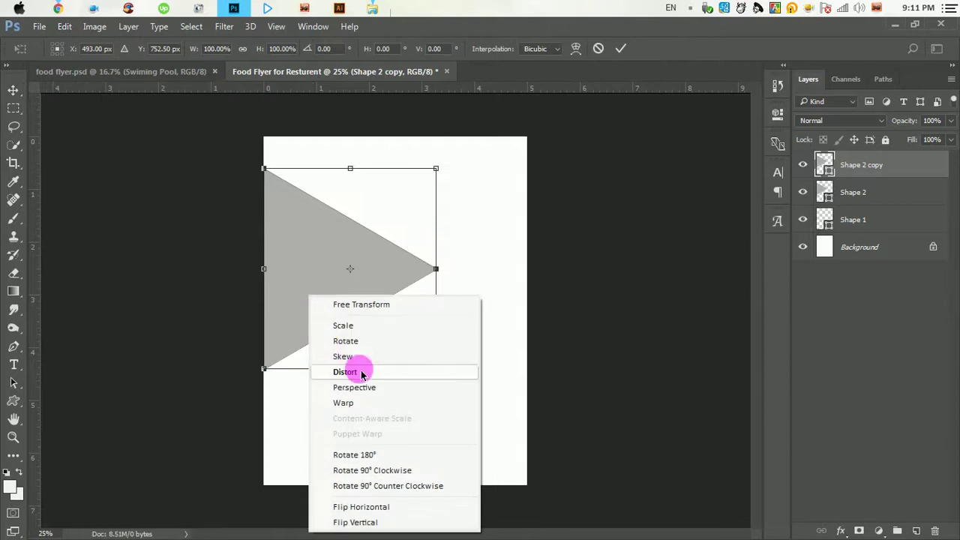
{"action": "left_click", "coordinate": [393, 508]}
Shrink the flipped copy to about 61% and set its tip against the first triangle's tip
{"action": "left_click_drag", "start_coordinate": [373, 263], "coordinate": [530, 268]}
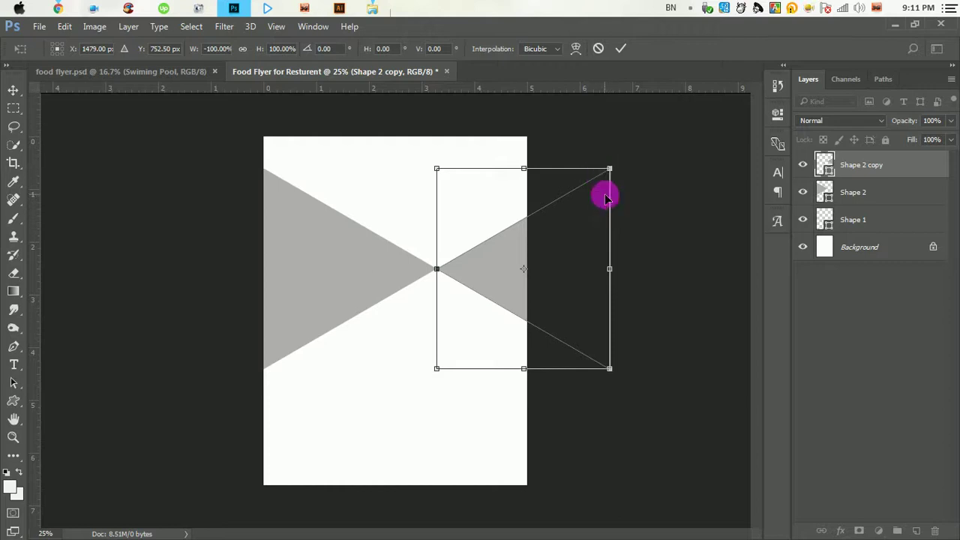
{"action": "left_click_drag", "start_coordinate": [609, 171], "coordinate": [508, 258]}
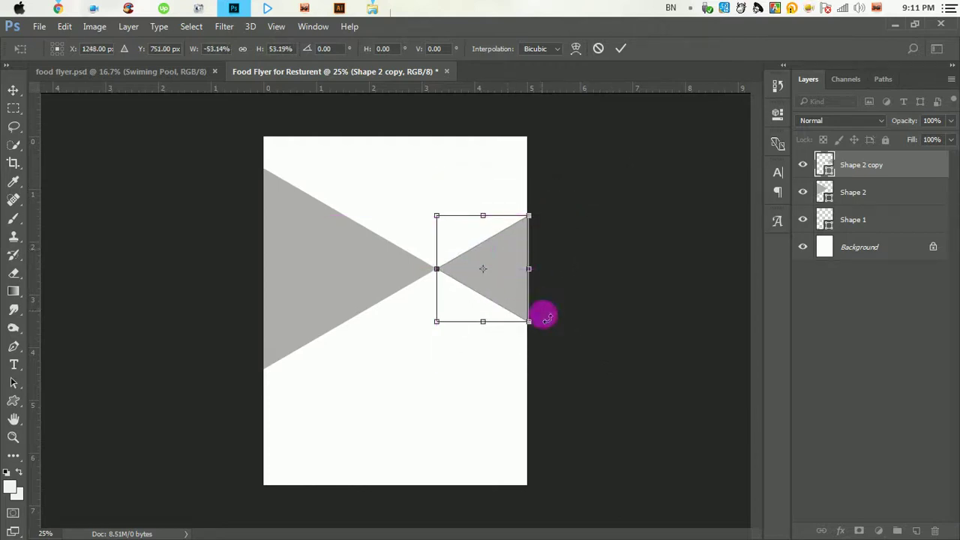
{"action": "left_click_drag", "start_coordinate": [537, 328], "coordinate": [533, 330]}
{"action": "left_click_drag", "start_coordinate": [503, 281], "coordinate": [511, 282]}
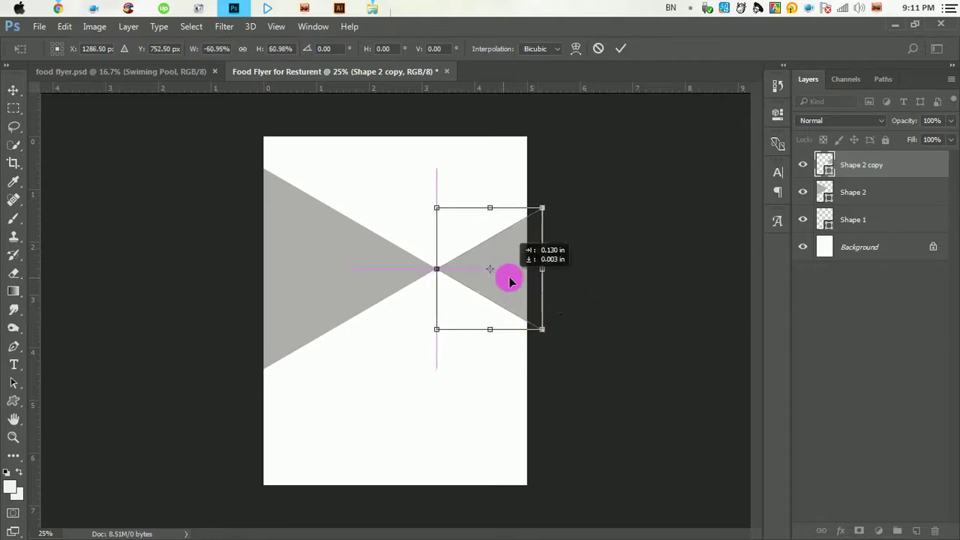
{"action": "left_click", "coordinate": [621, 48]}
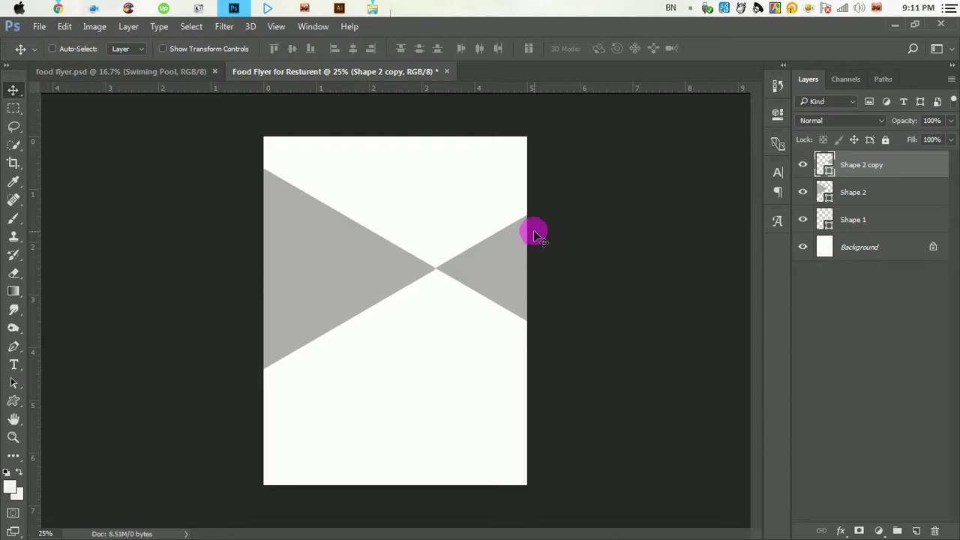
{"action": "left_click", "coordinate": [430, 291], "text": "ctrl"}
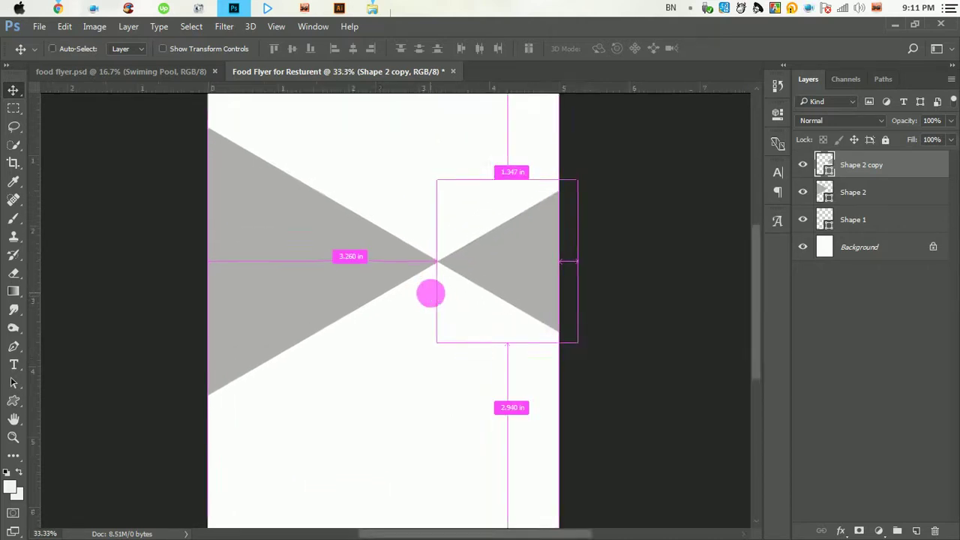
{"action": "key", "text": "ctrl+minus"}
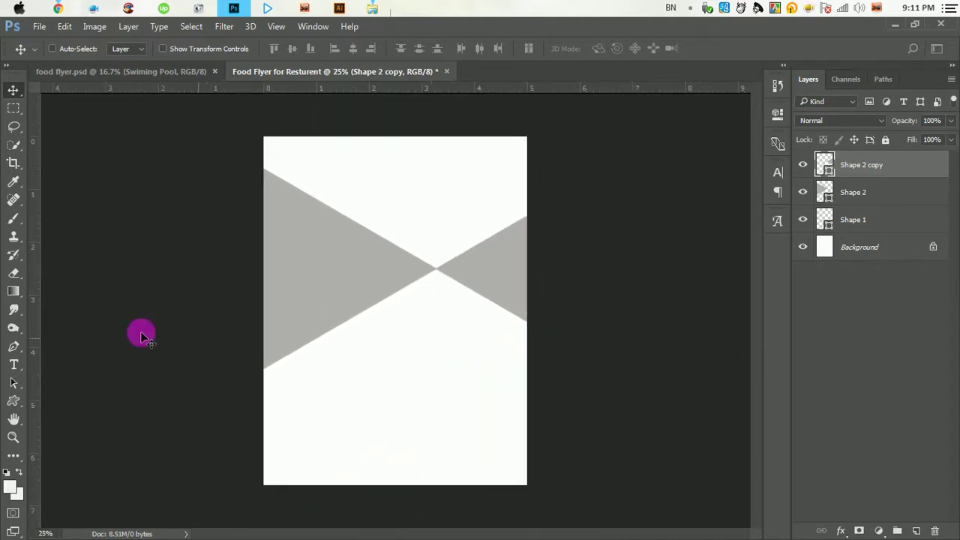
Draw a hexagon custom shape near the top centre of the page
{"action": "left_click", "coordinate": [13, 438]}
{"action": "left_click_drag", "start_coordinate": [13, 401], "coordinate": [93, 469]}
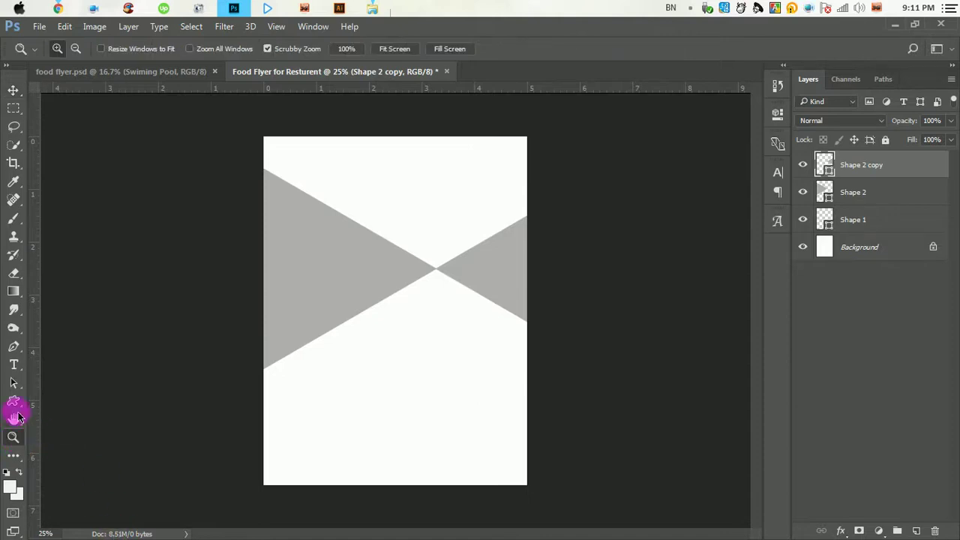
{"action": "left_click", "coordinate": [550, 48]}
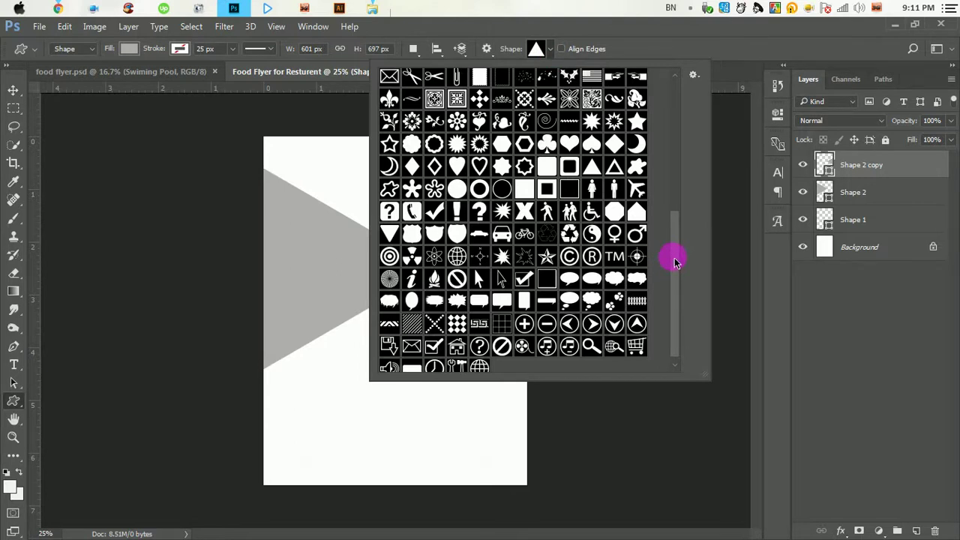
{"action": "left_click_drag", "start_coordinate": [673, 260], "coordinate": [670, 232]}
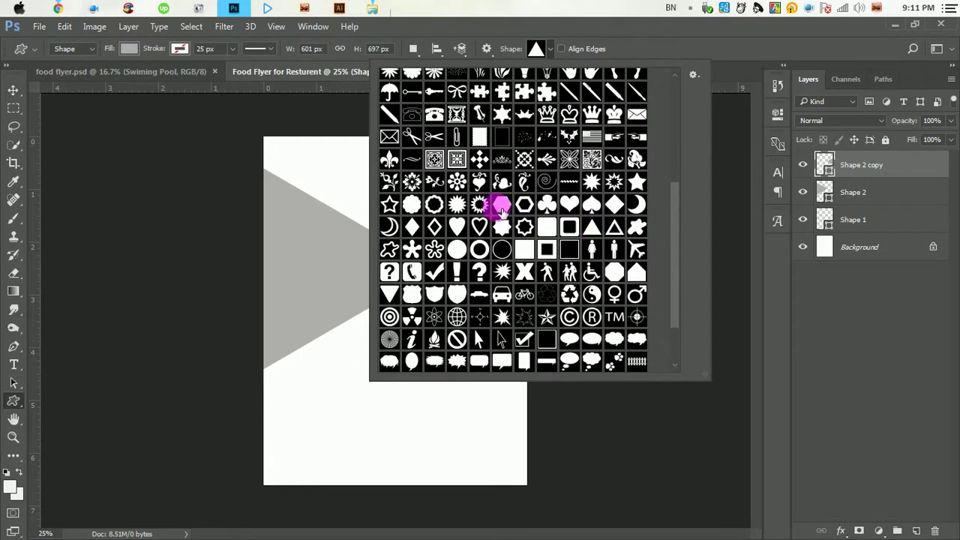
{"action": "left_click", "coordinate": [501, 204]}
{"action": "left_click", "coordinate": [634, 51]}
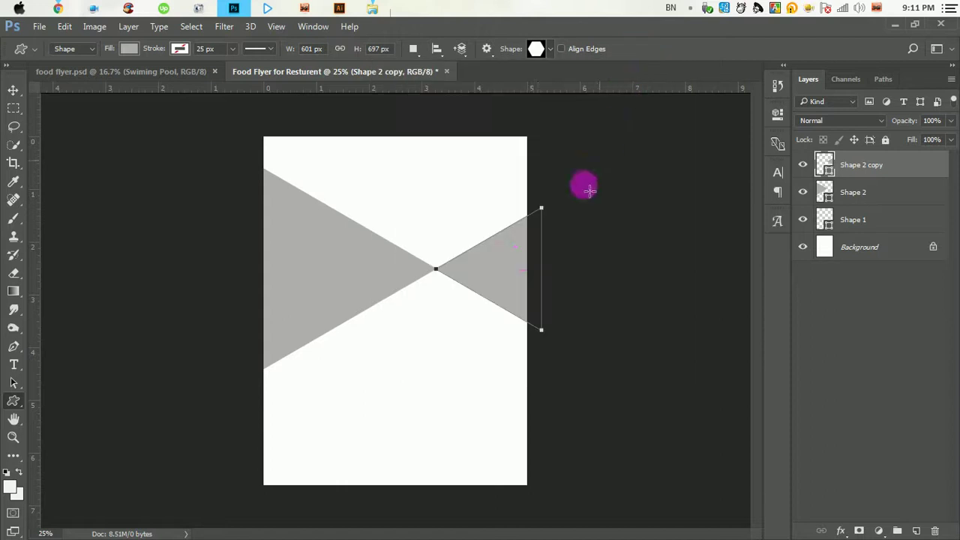
{"action": "left_click_drag", "start_coordinate": [397, 204], "coordinate": [445, 244]}
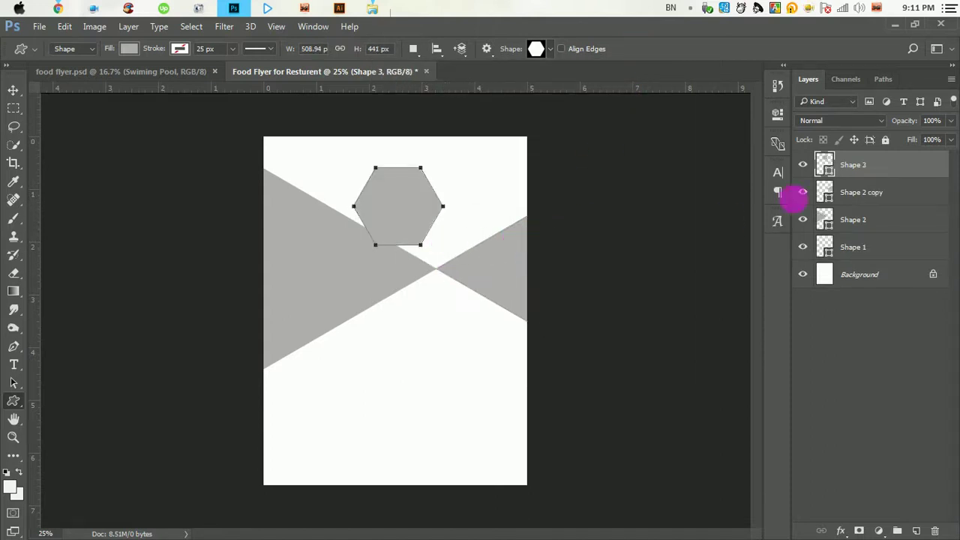
Fill the hexagon (Shape 3) dark grey
{"action": "double_click", "coordinate": [826, 165]}
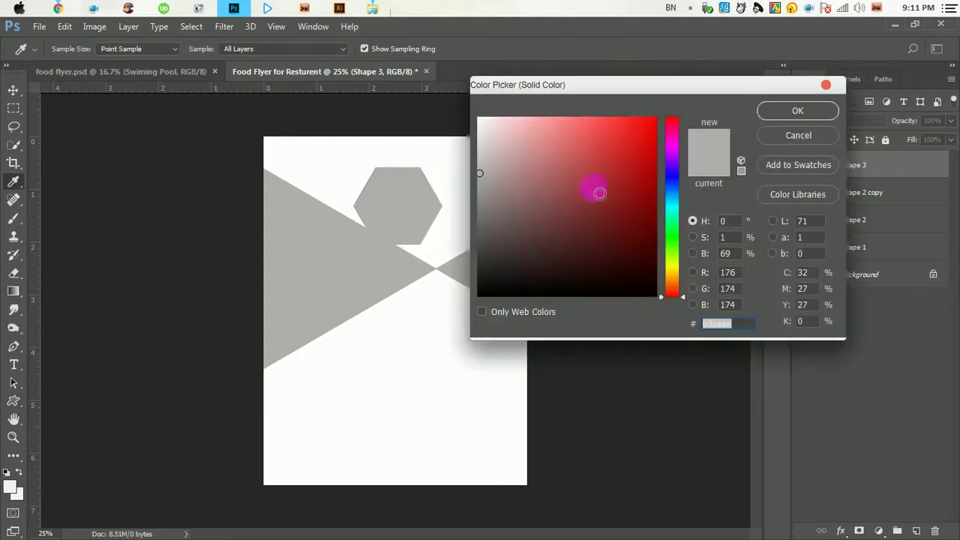
{"action": "left_click_drag", "start_coordinate": [677, 179], "coordinate": [674, 168]}
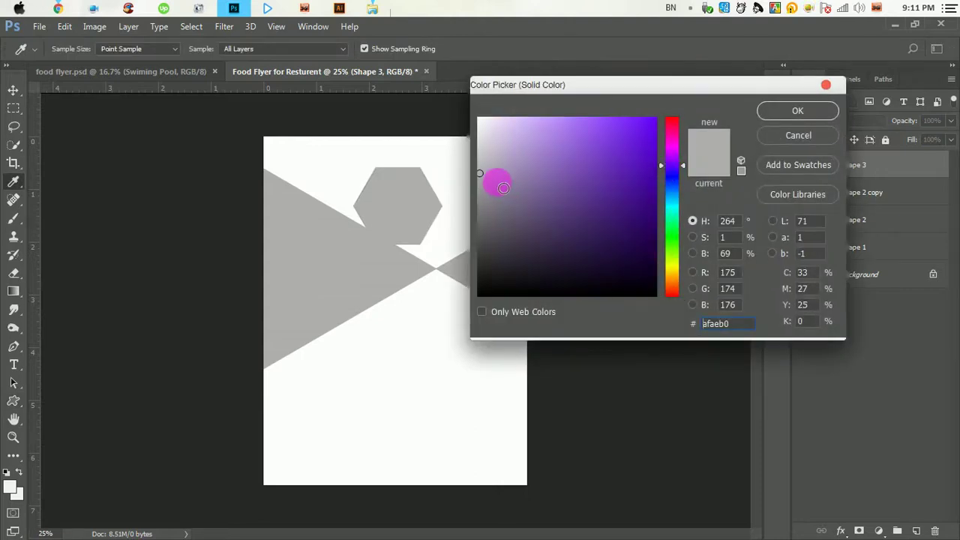
{"action": "left_click", "coordinate": [508, 177]}
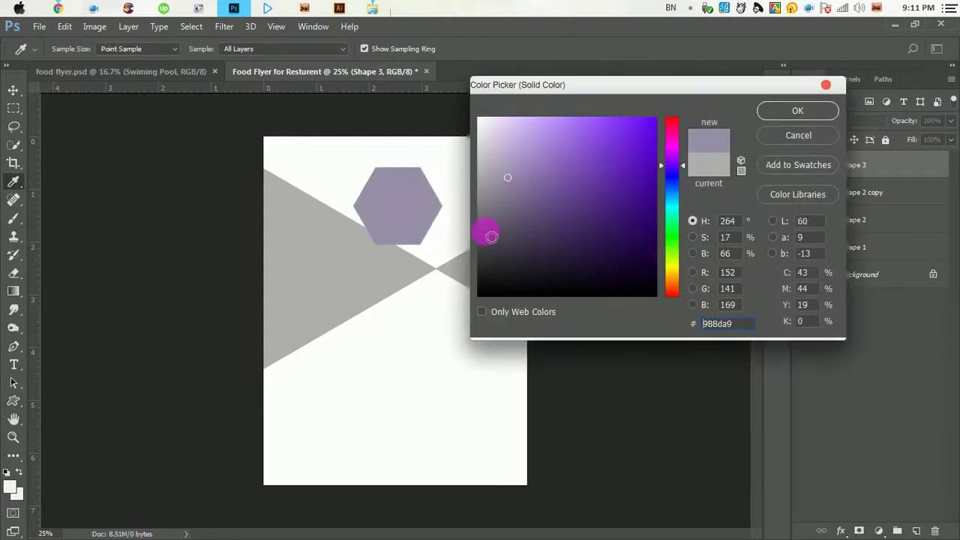
{"action": "left_click", "coordinate": [487, 232]}
{"action": "left_click", "coordinate": [778, 113]}
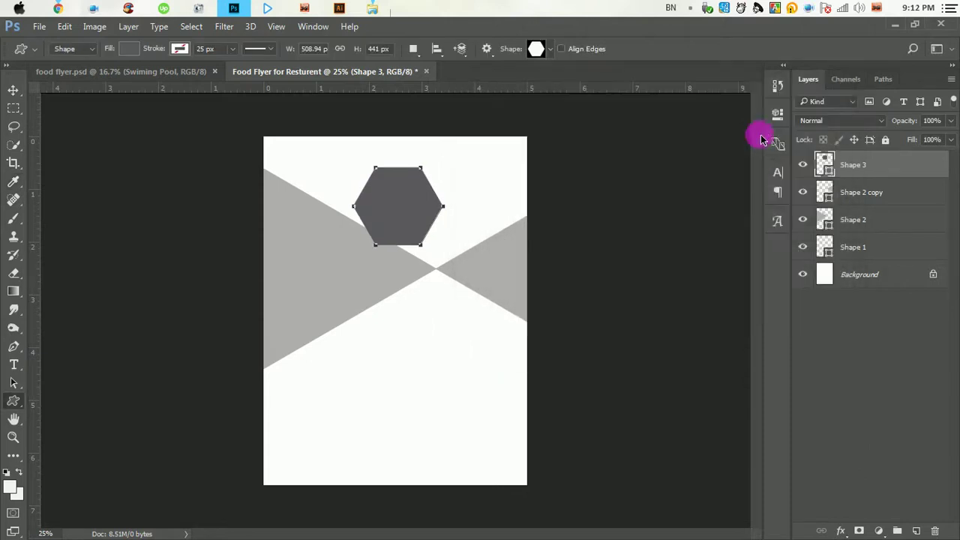
{"action": "left_click", "coordinate": [14, 90]}
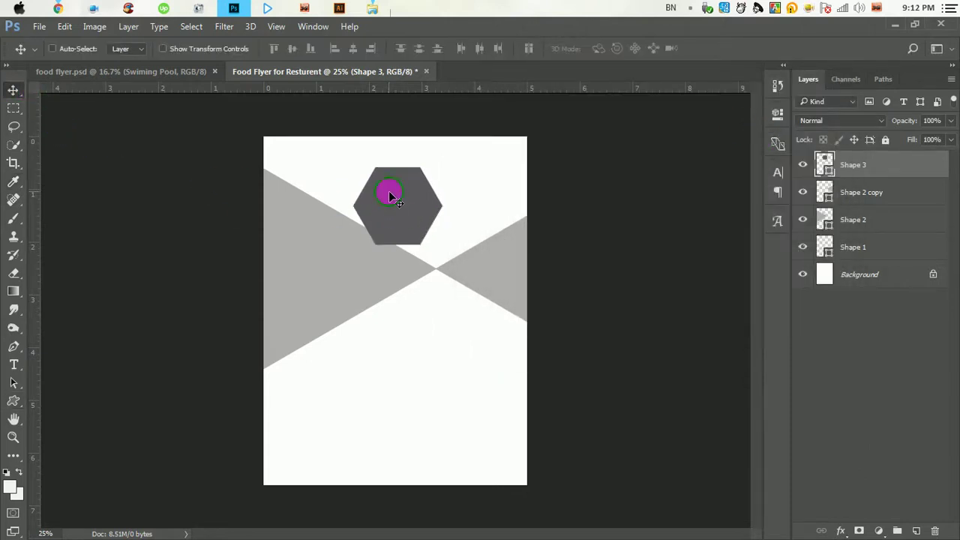
Rotate the hexagon 90° clockwise and centre it where the two triangle tips meet
{"action": "left_click_drag", "start_coordinate": [389, 195], "coordinate": [429, 257]}
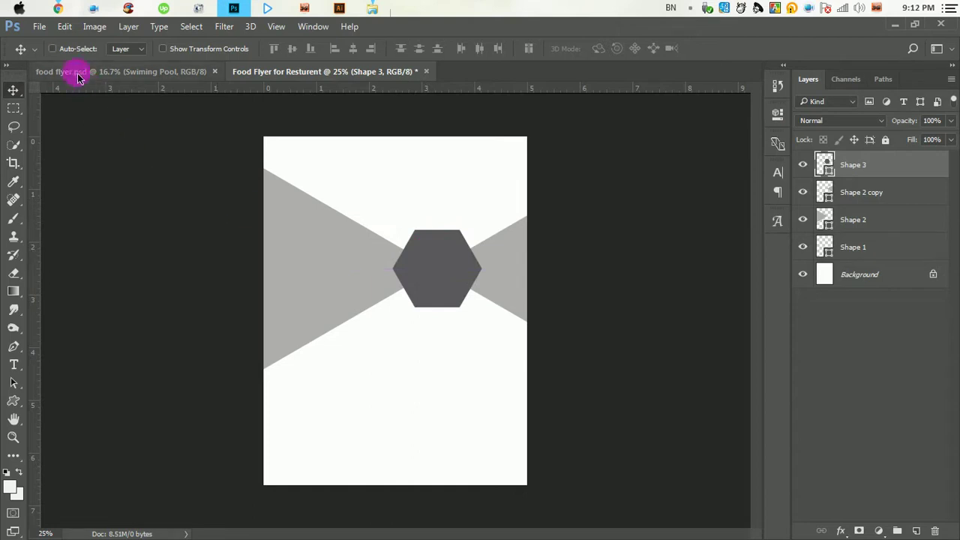
{"action": "left_click", "coordinate": [65, 27]}
{"action": "left_click", "coordinate": [142, 289]}
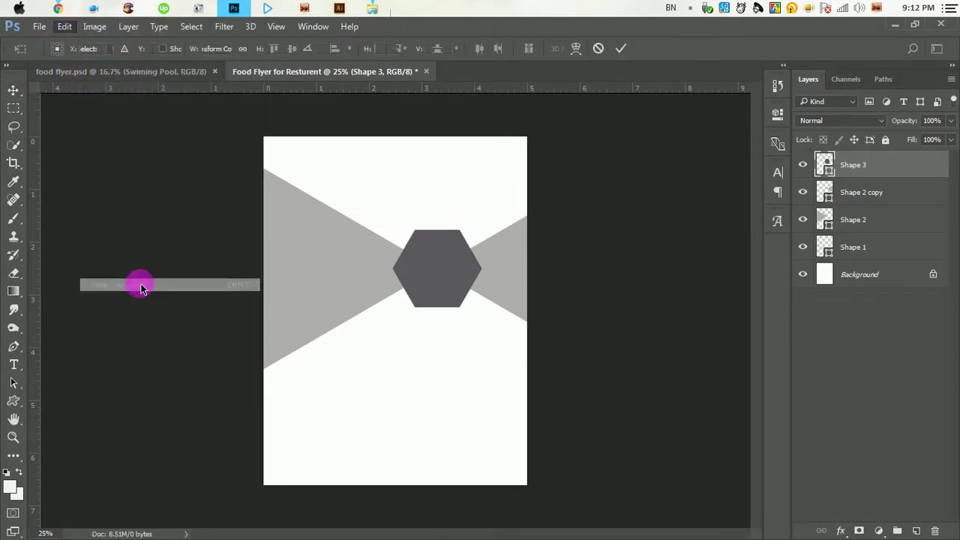
{"action": "right_click", "coordinate": [436, 285]}
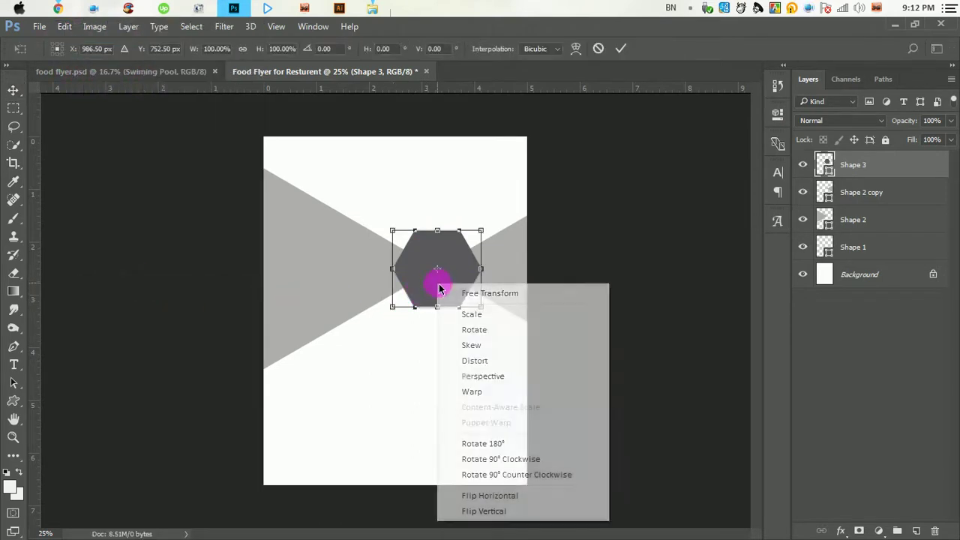
{"action": "left_click", "coordinate": [525, 460]}
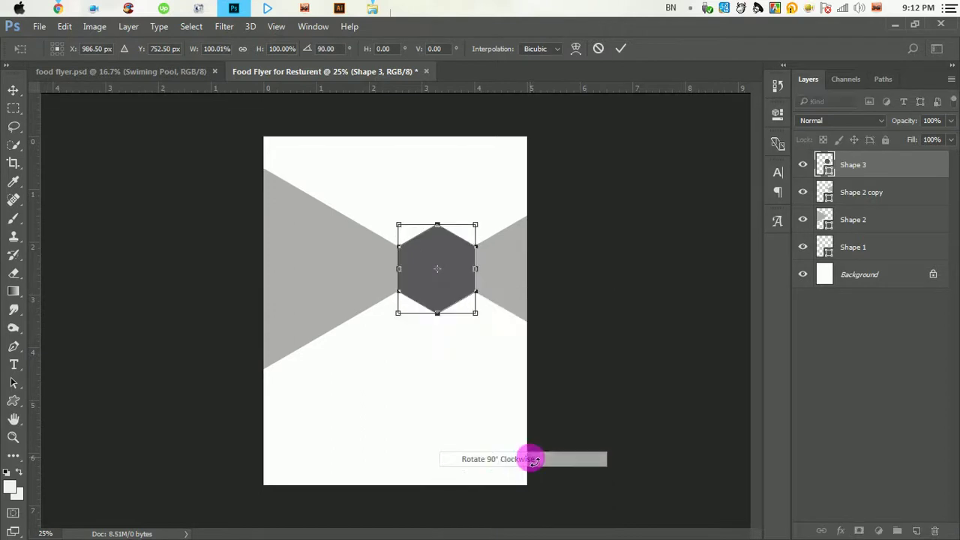
{"action": "left_click", "coordinate": [621, 48]}
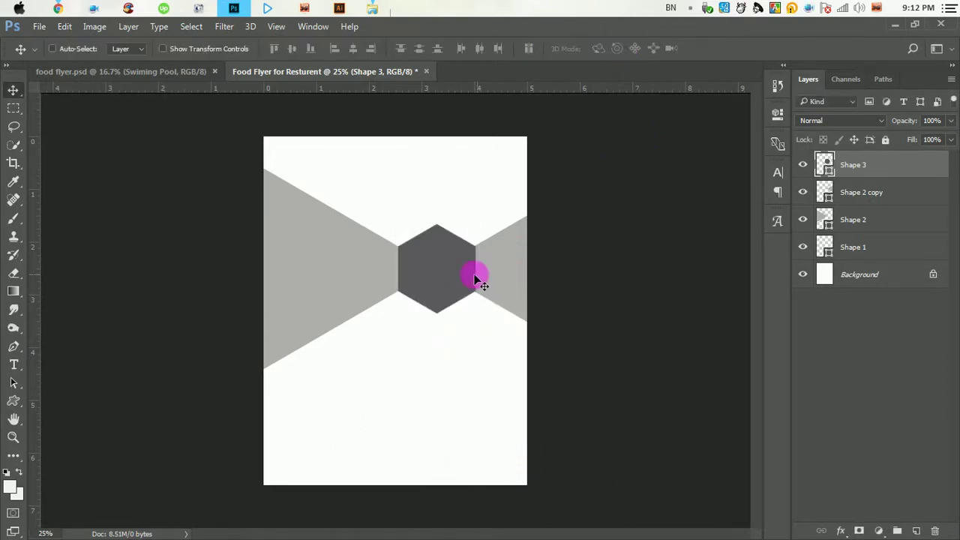
{"action": "left_click_drag", "start_coordinate": [442, 269], "coordinate": [455, 267]}
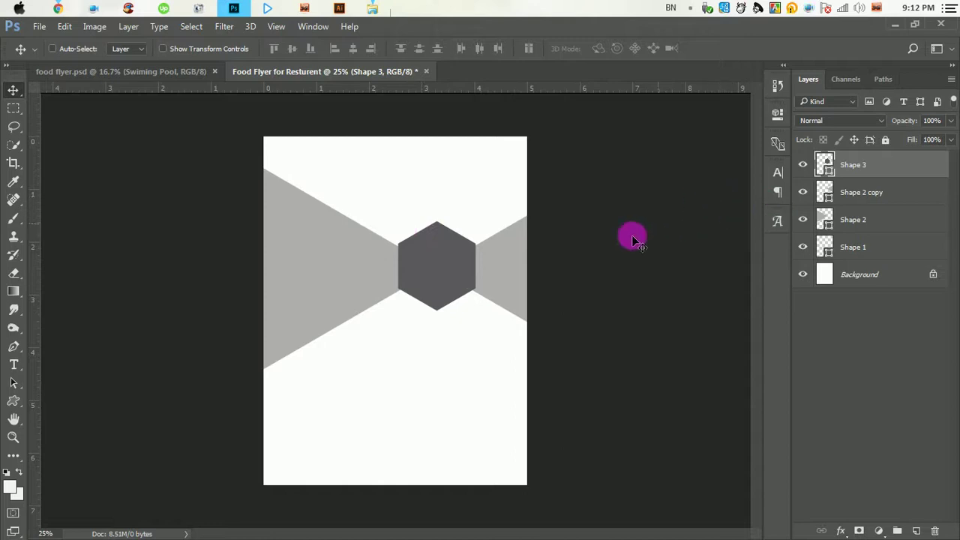
{"action": "left_click", "coordinate": [882, 222]}
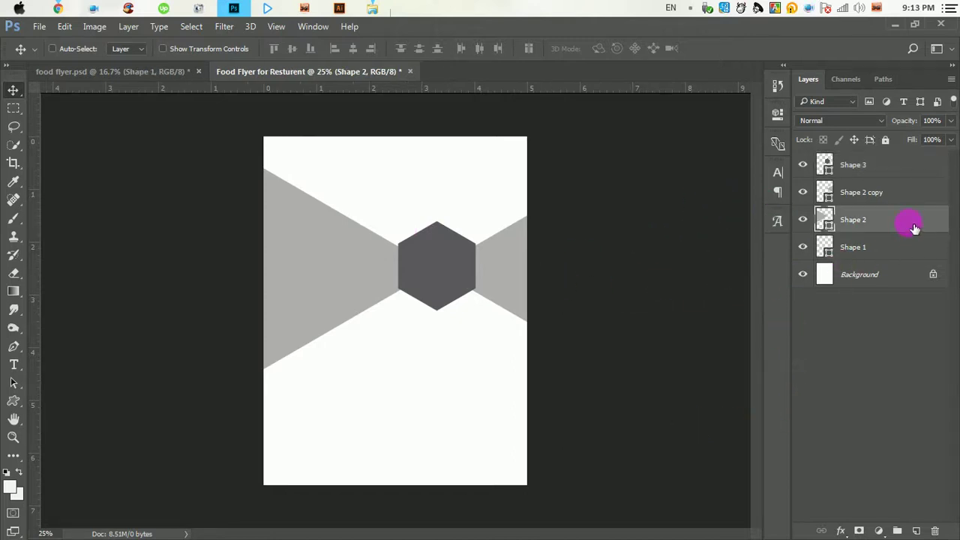
Add a gradient overlay to Shape 2 and edit its left colour stop
{"action": "double_click", "coordinate": [913, 227]}
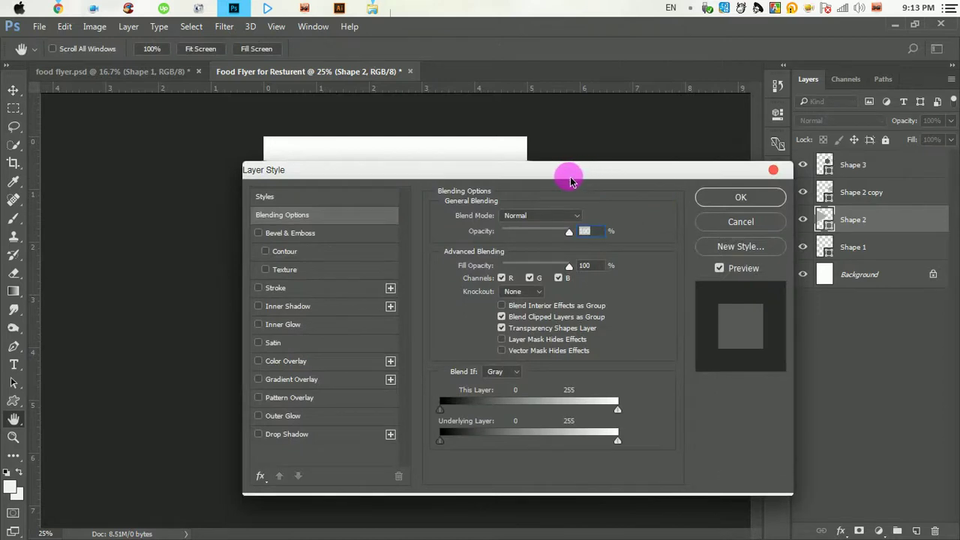
{"action": "left_click_drag", "start_coordinate": [570, 177], "coordinate": [742, 183]}
{"action": "left_click", "coordinate": [459, 387]}
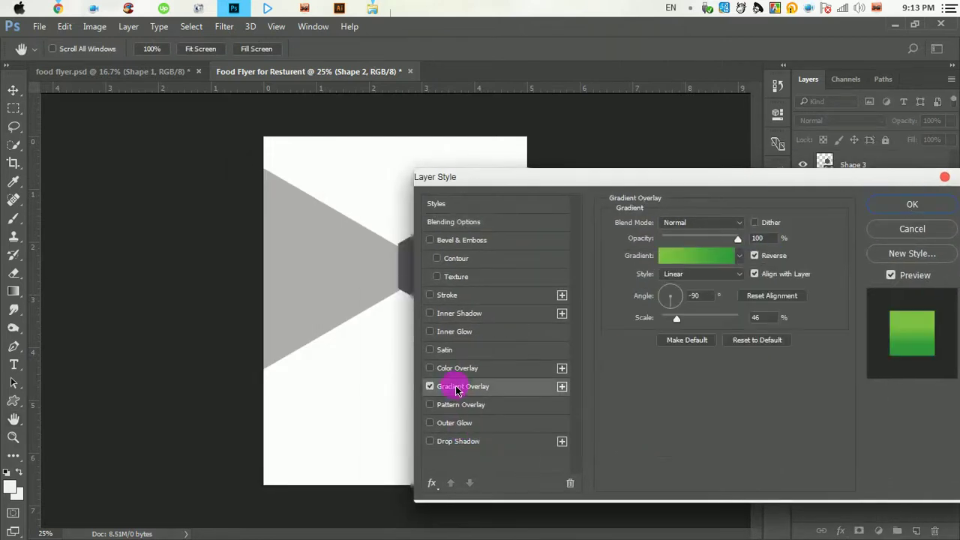
{"action": "left_click", "coordinate": [696, 255]}
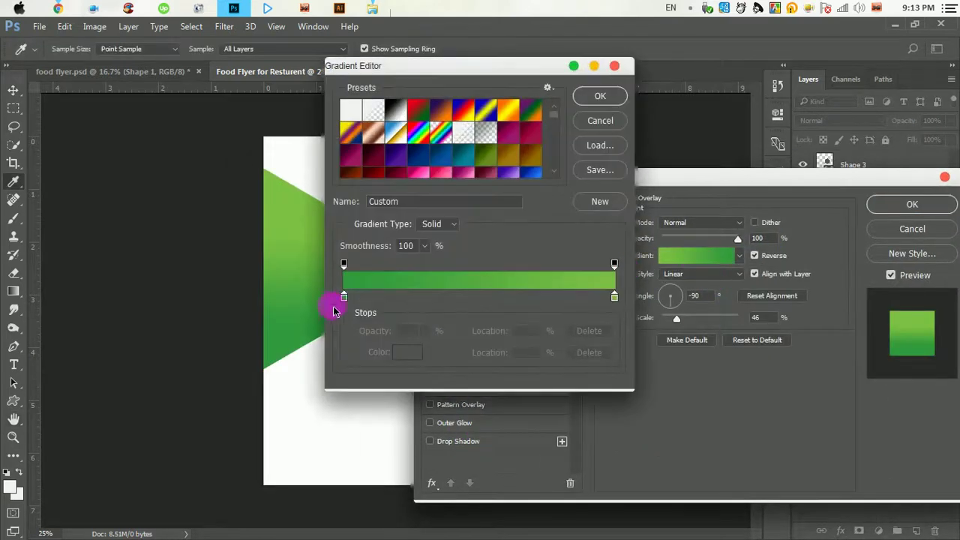
{"action": "double_click", "coordinate": [343, 297]}
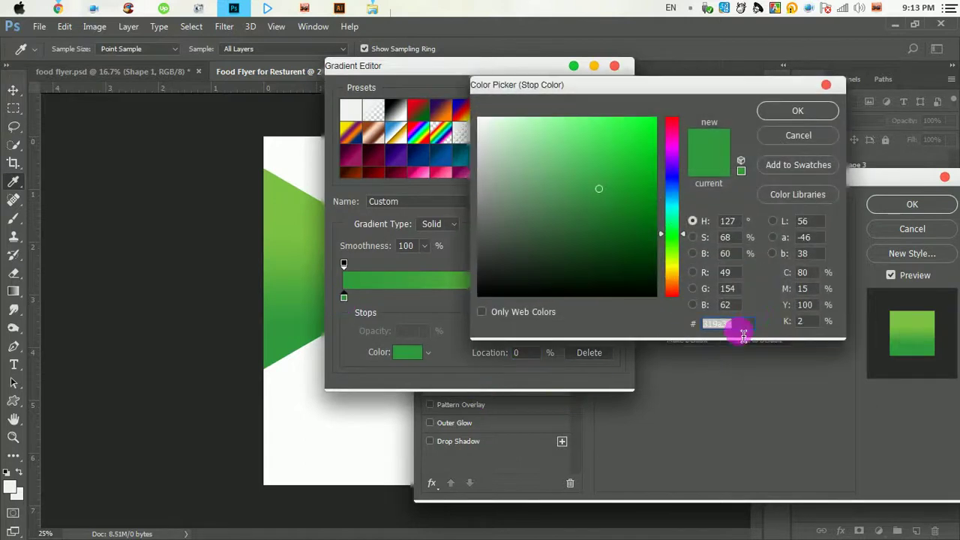
{"action": "left_click_drag", "start_coordinate": [749, 334], "coordinate": [684, 337]}
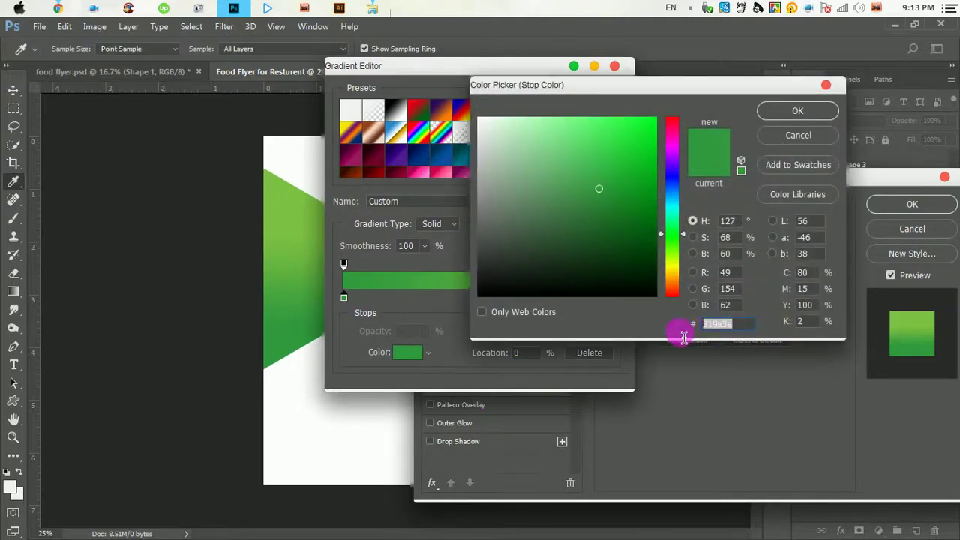
{"action": "left_click", "coordinate": [796, 110]}
{"action": "left_click", "coordinate": [610, 96]}
{"action": "left_click", "coordinate": [912, 205]}
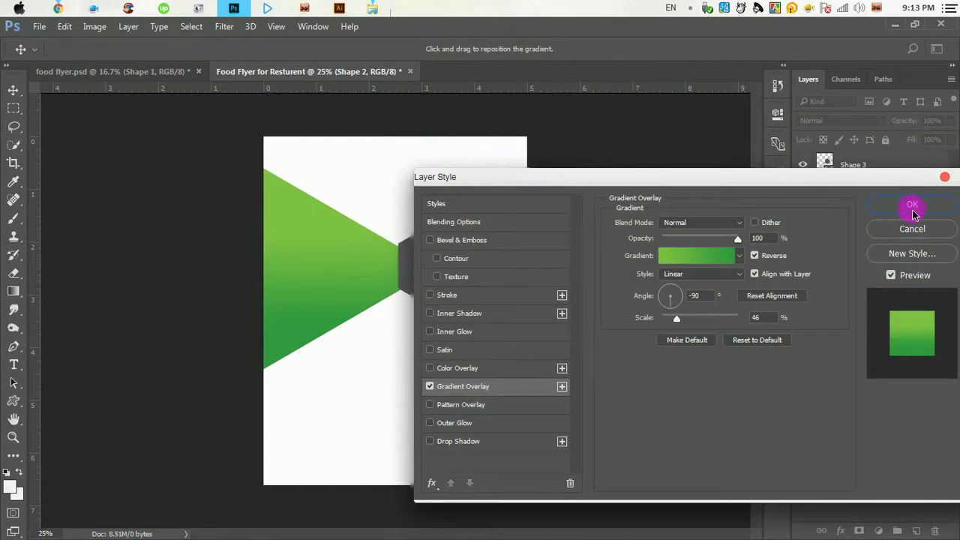
Set the gradient stops to greens 7dc043 and 319a3e and apply the overlay
{"action": "left_click", "coordinate": [698, 256]}
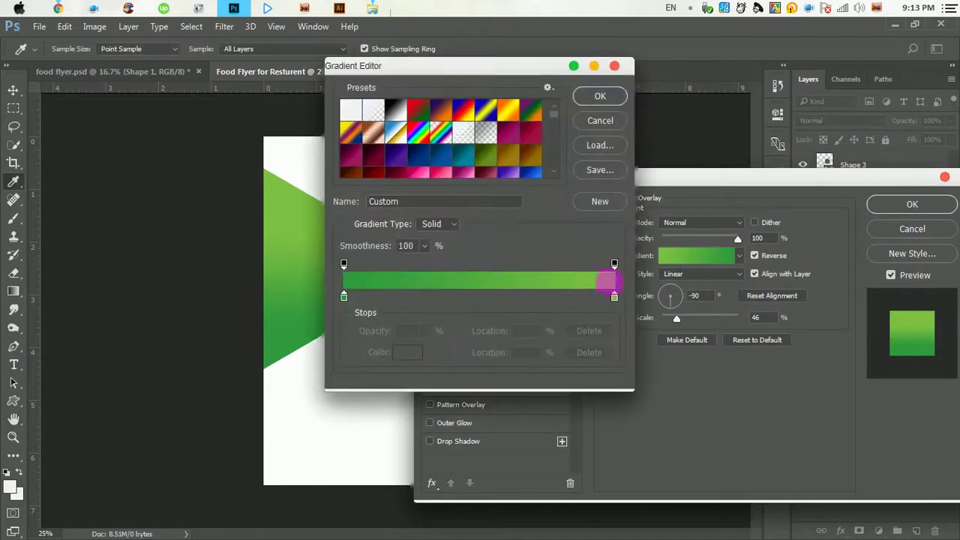
{"action": "left_click", "coordinate": [615, 298]}
{"action": "double_click", "coordinate": [614, 300]}
{"action": "left_click", "coordinate": [731, 328]}
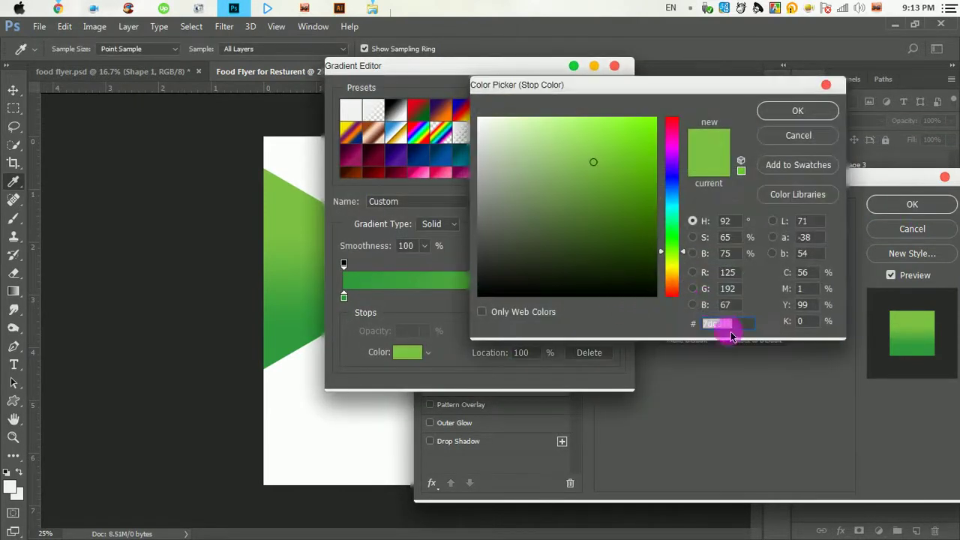
{"action": "double_click", "coordinate": [743, 337]}
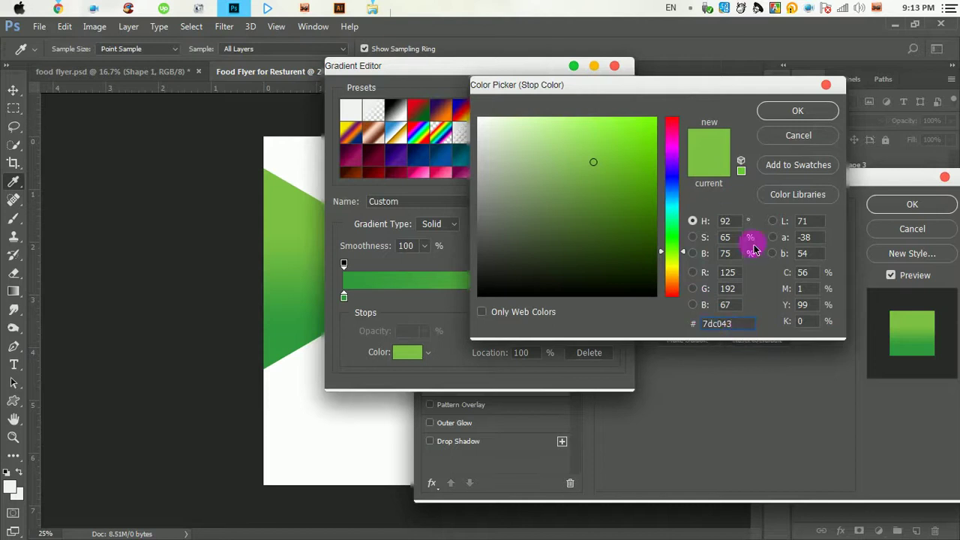
{"action": "left_click", "coordinate": [787, 112]}
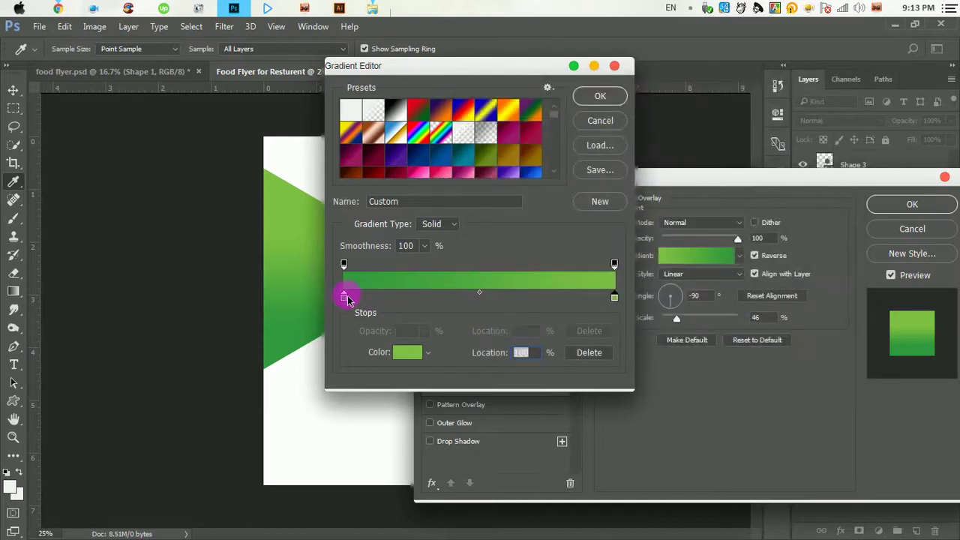
{"action": "double_click", "coordinate": [344, 299]}
{"action": "left_click", "coordinate": [743, 336]}
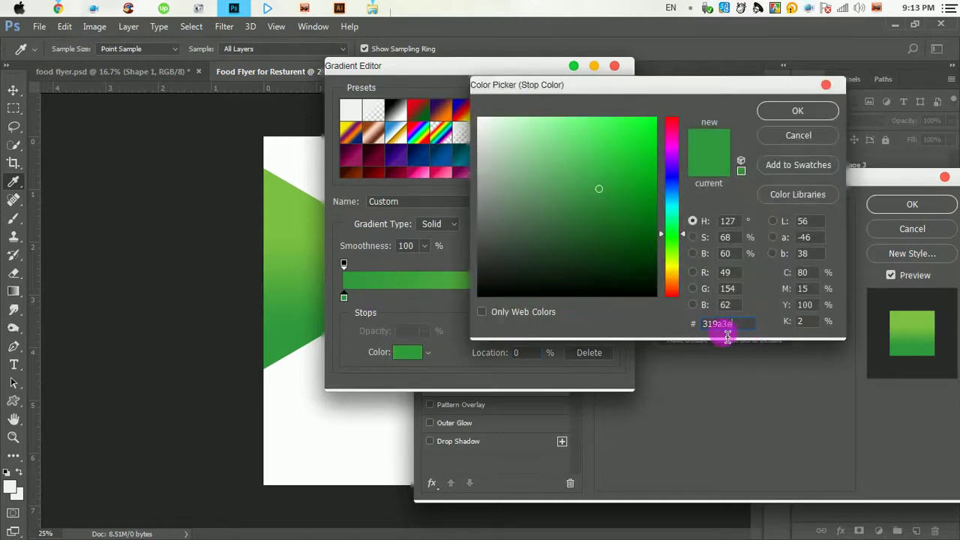
{"action": "left_click", "coordinate": [782, 112]}
{"action": "left_click", "coordinate": [608, 96]}
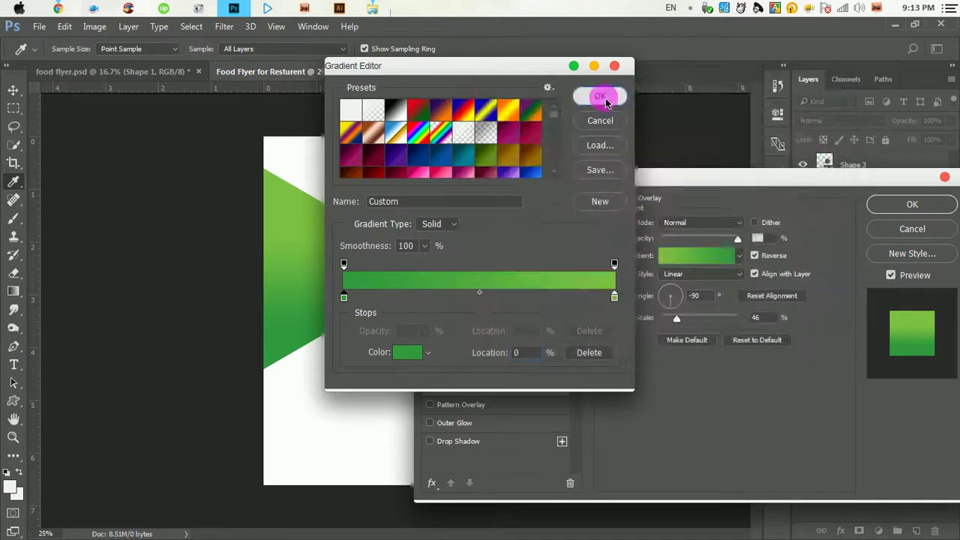
{"action": "left_click", "coordinate": [914, 205]}
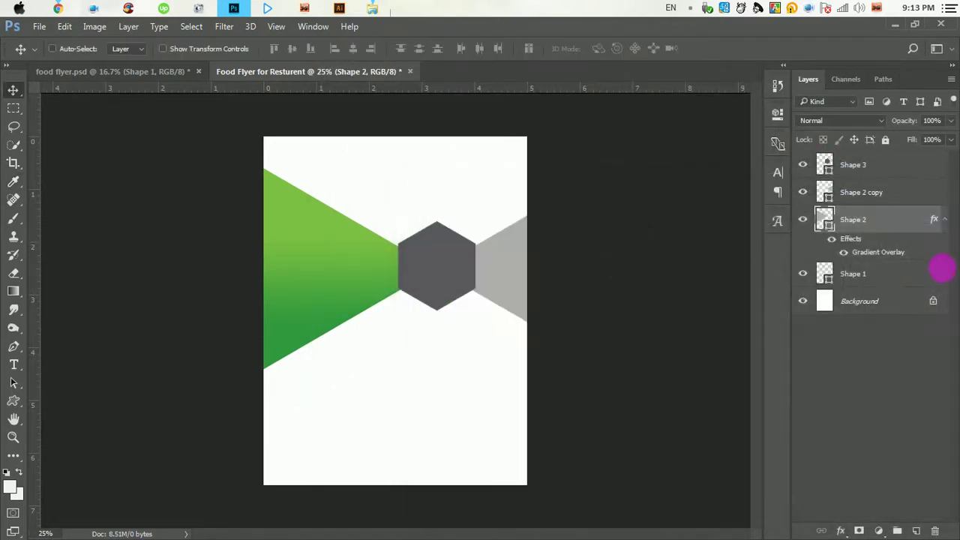
Copy Shape 2's layer style and paste the green gradient onto Shape 2 copy
{"action": "right_click", "coordinate": [923, 225]}
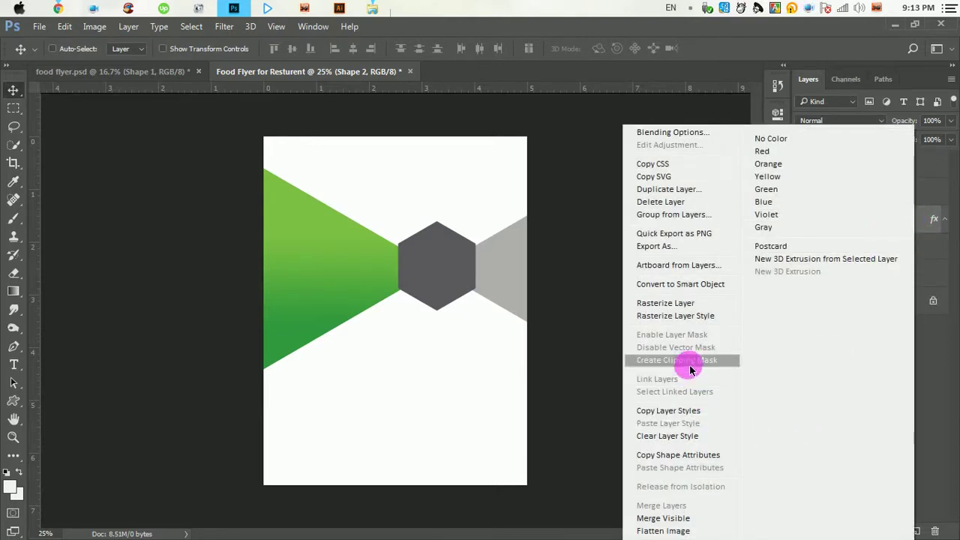
{"action": "left_click", "coordinate": [678, 417]}
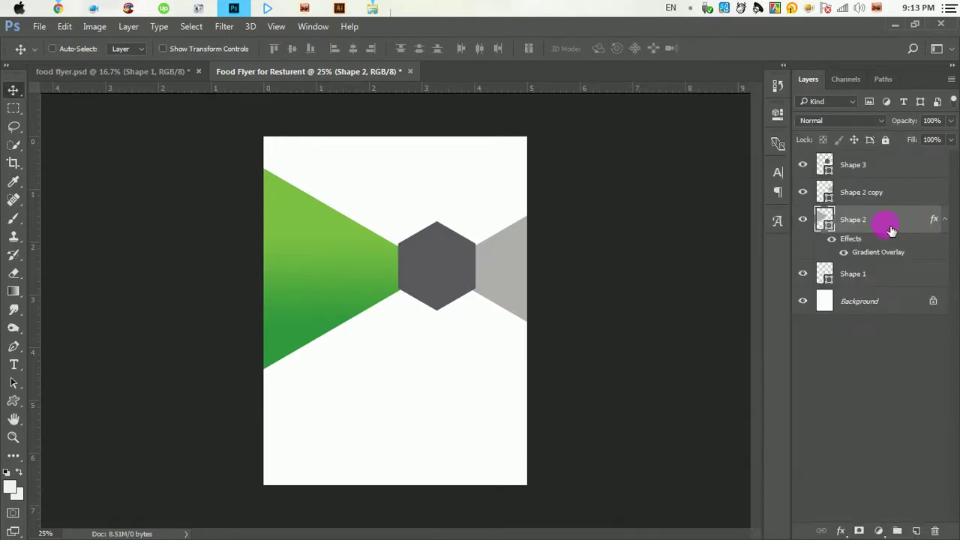
{"action": "left_click", "coordinate": [947, 221]}
{"action": "left_click", "coordinate": [882, 197]}
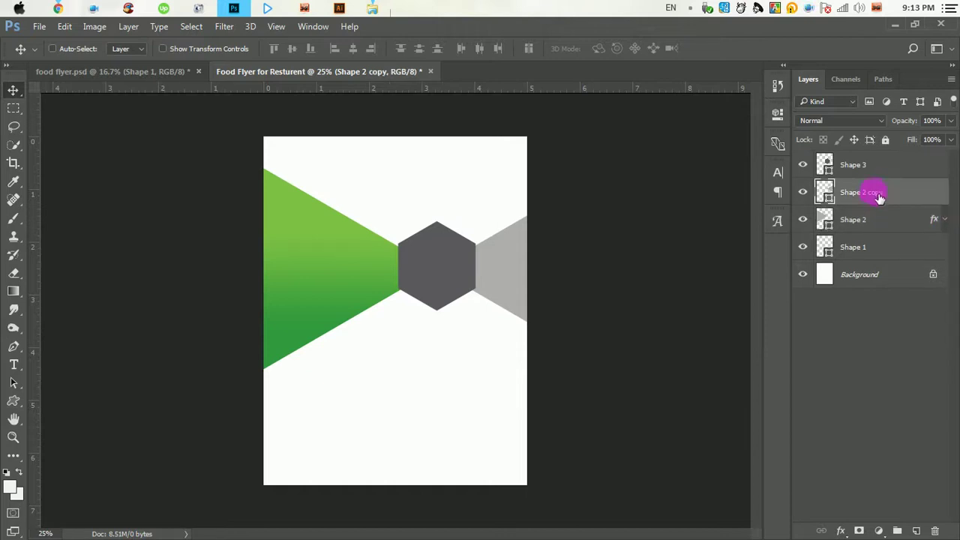
{"action": "right_click", "coordinate": [902, 197]}
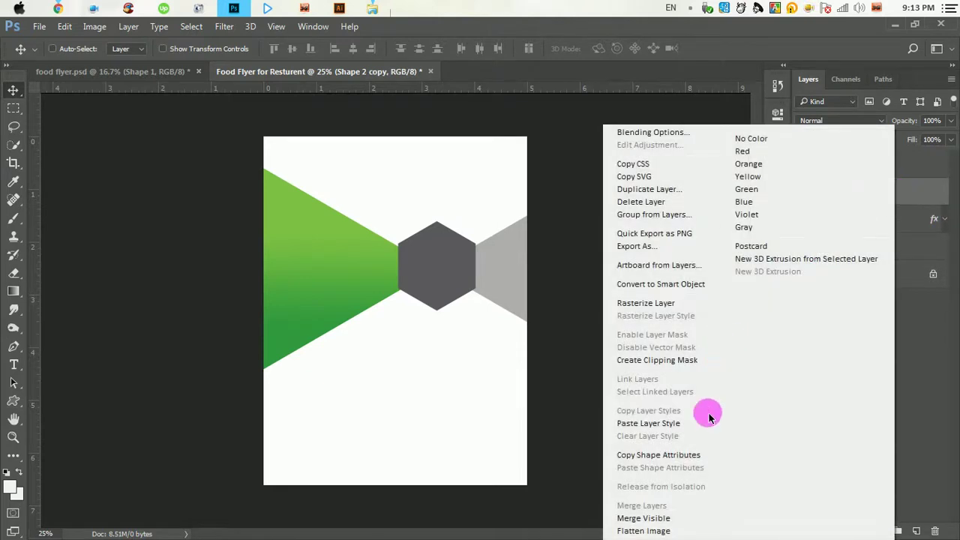
{"action": "left_click", "coordinate": [656, 425]}
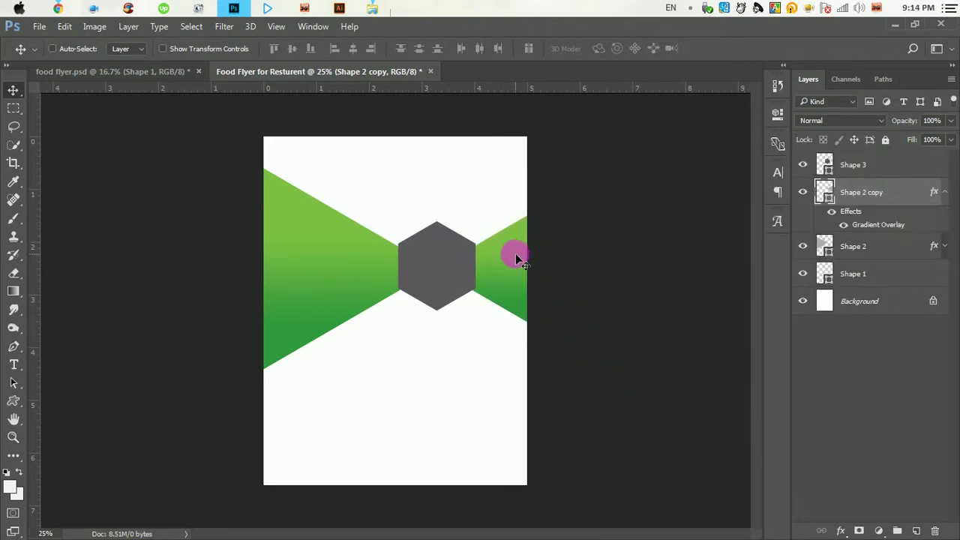
Collapse the effects lists and select the Background layer
{"action": "left_click", "coordinate": [945, 193]}
{"action": "left_click", "coordinate": [944, 225]}
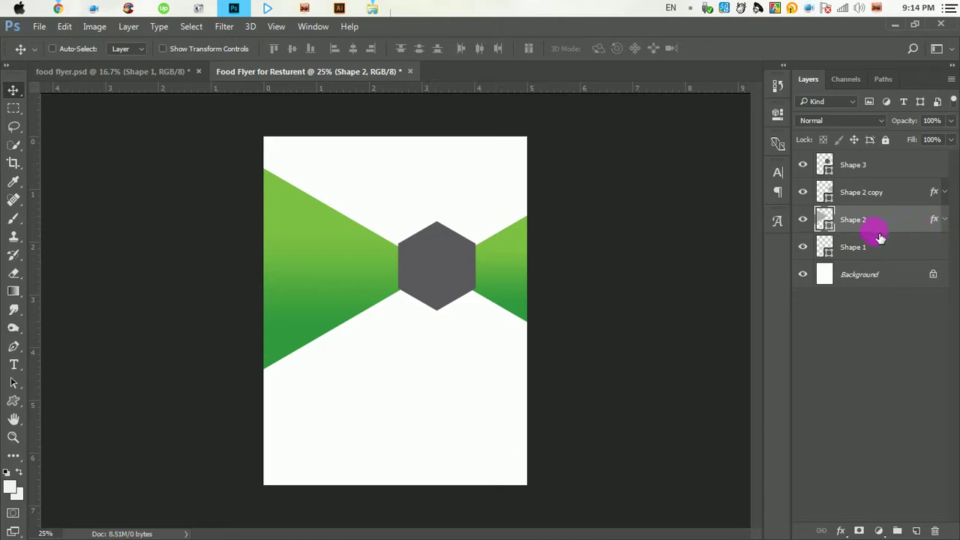
{"action": "left_click", "coordinate": [865, 193]}
{"action": "left_click", "coordinate": [865, 168]}
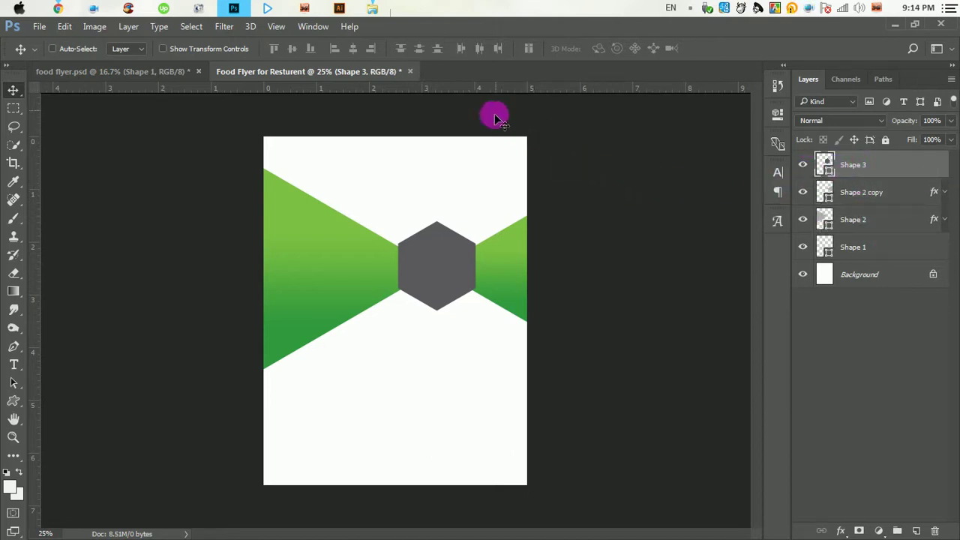
{"action": "left_click", "coordinate": [873, 285]}
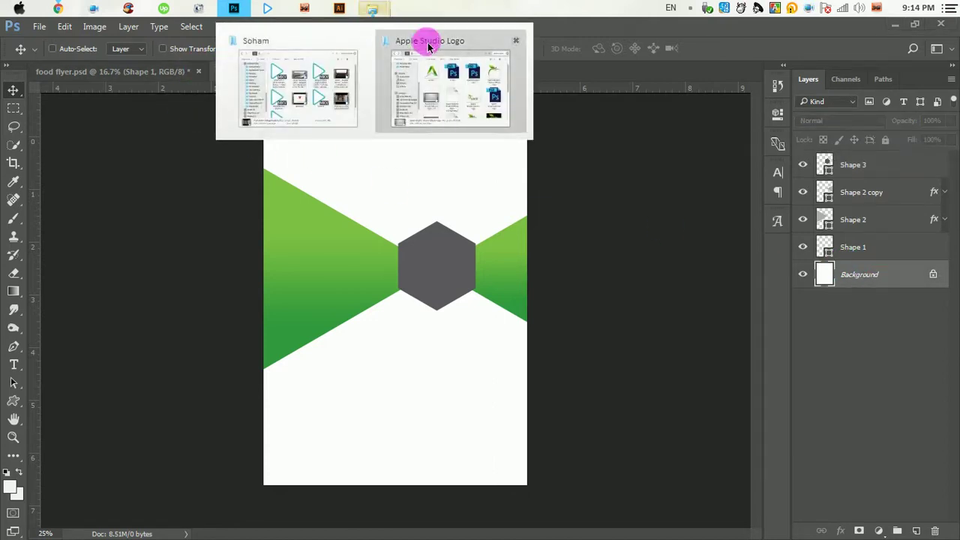
Browse in Explorer to Working Help > Stock Image > Food > 10-foodie-photos > photos
{"action": "left_click", "coordinate": [428, 87]}
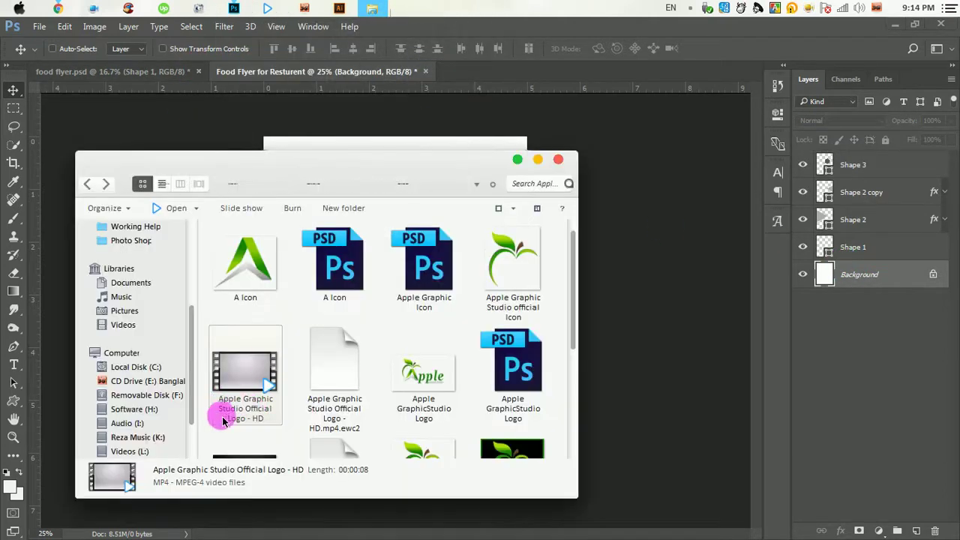
{"action": "left_click_drag", "start_coordinate": [193, 364], "coordinate": [198, 385]}
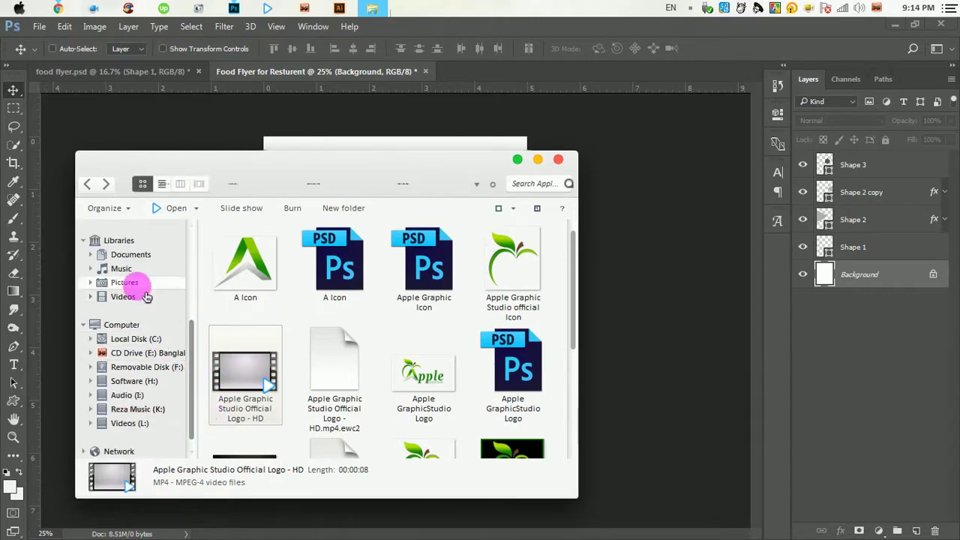
{"action": "left_click_drag", "start_coordinate": [188, 337], "coordinate": [191, 304]}
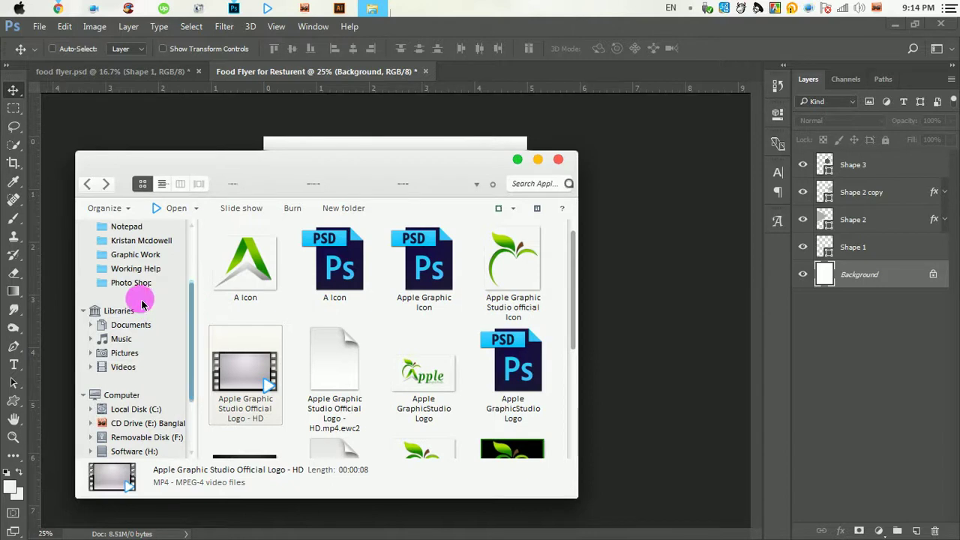
{"action": "left_click", "coordinate": [135, 269]}
{"action": "double_click", "coordinate": [259, 339]}
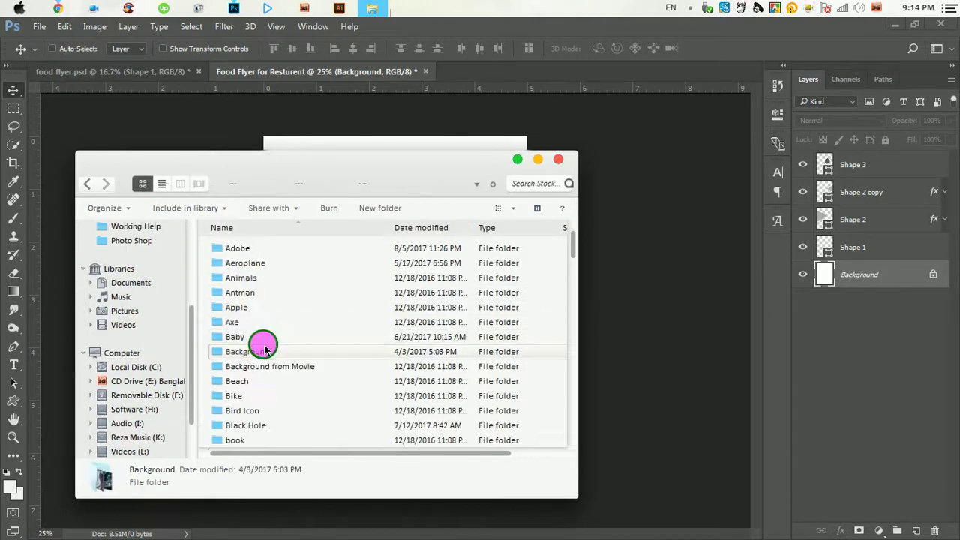
{"action": "scroll", "coordinate": [261, 330], "scroll_direction": "down", "scroll_amount": 5}
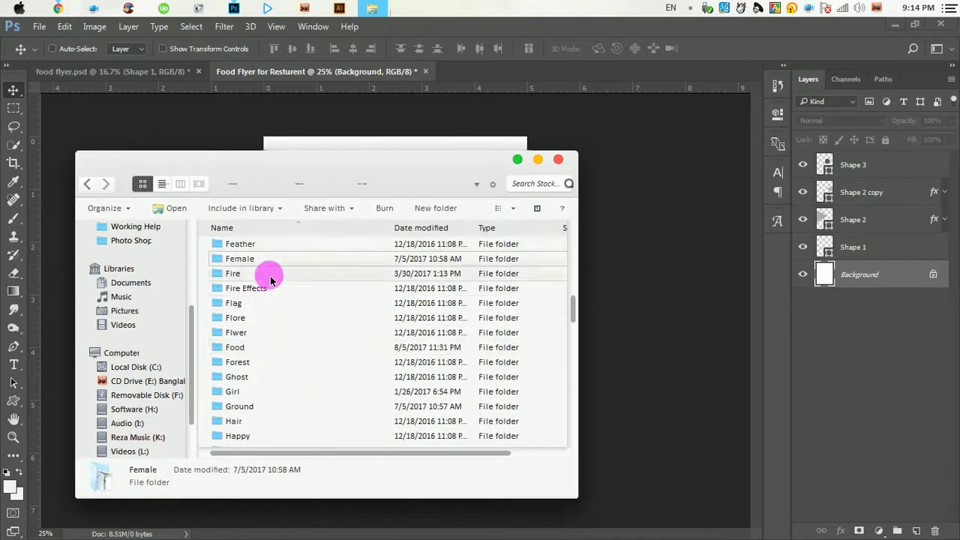
{"action": "left_click", "coordinate": [248, 288]}
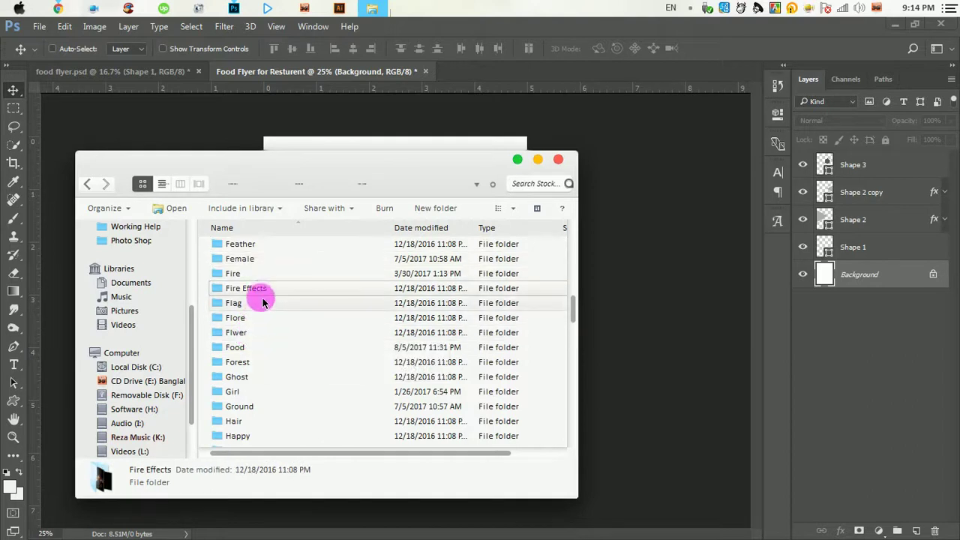
{"action": "scroll", "coordinate": [268, 298], "scroll_direction": "down", "scroll_amount": 1}
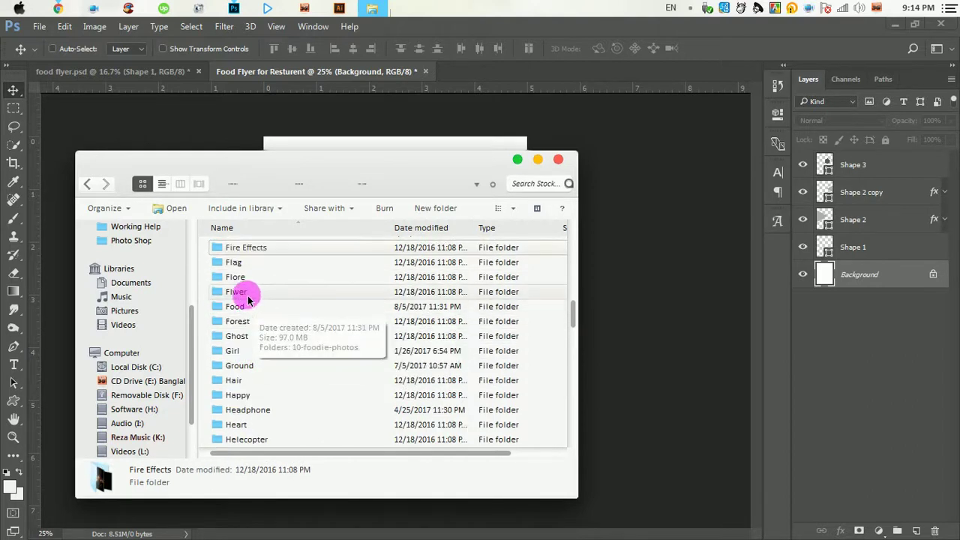
{"action": "double_click", "coordinate": [247, 305]}
{"action": "double_click", "coordinate": [278, 252]}
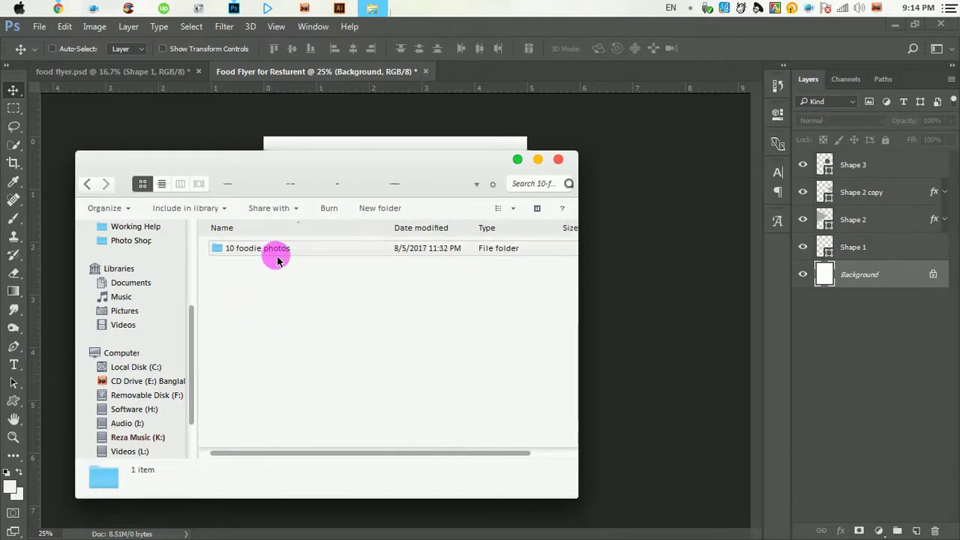
{"action": "double_click", "coordinate": [259, 280]}
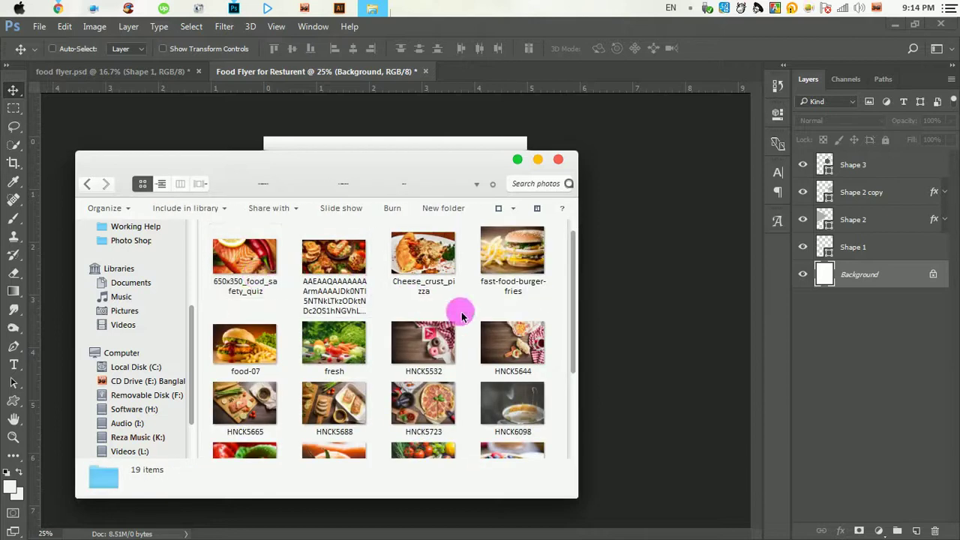
Drag the Cheese_crust_pizza photo onto the flyer canvas
{"action": "left_click", "coordinate": [449, 279]}
{"action": "mouse_move", "coordinate": [449, 279]}
{"action": "left_mouse_down"}
{"action": "mouse_move", "coordinate": [467, 144]}
{"action": "mouse_move", "coordinate": [466, 180]}
{"action": "left_mouse_up"}
{"action": "left_click", "coordinate": [359, 345]}
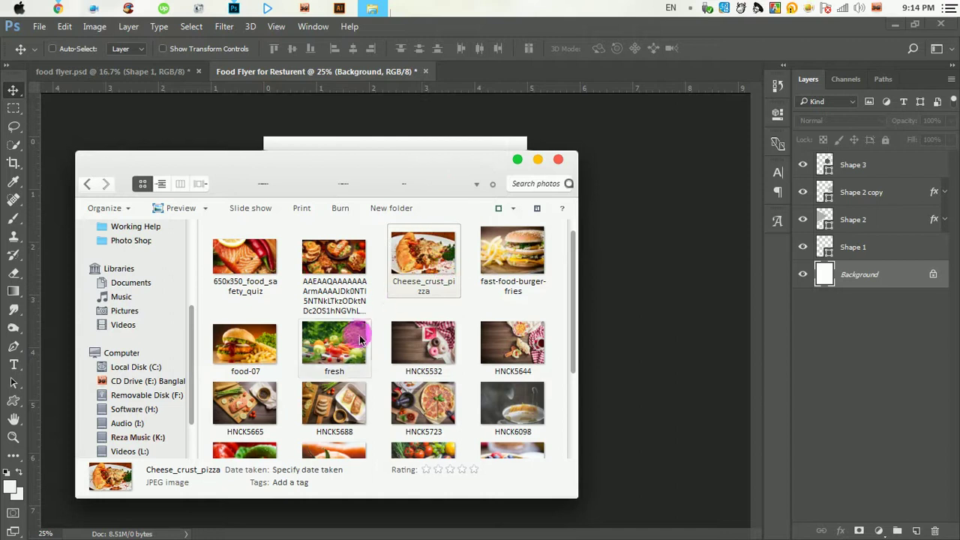
{"action": "scroll", "coordinate": [351, 353], "scroll_direction": "down", "scroll_amount": 3}
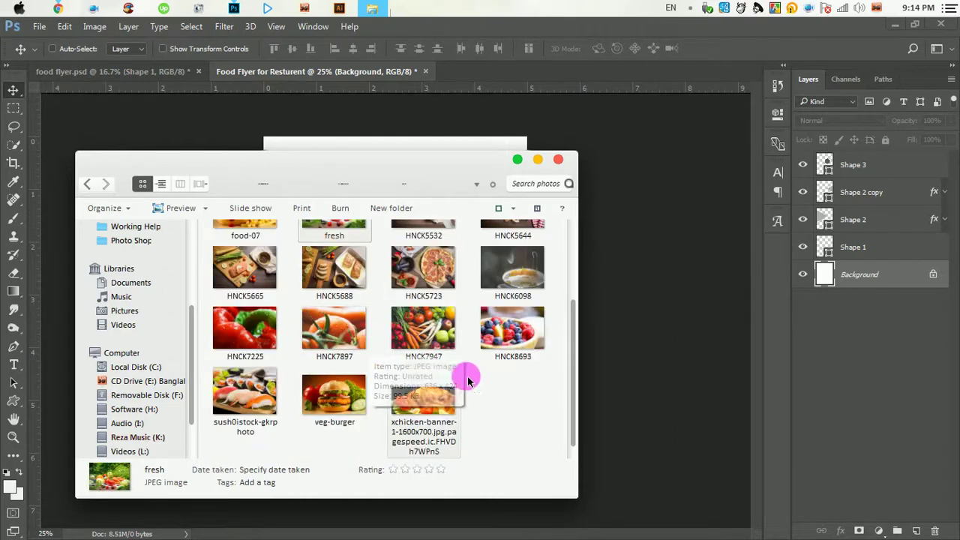
{"action": "scroll", "coordinate": [426, 375], "scroll_direction": "up", "scroll_amount": 3}
Drop the Cheese_crust_pizza photo onto the flyer, enlarge it, and move it upward
{"action": "mouse_move", "coordinate": [436, 270]}
{"action": "left_mouse_down"}
{"action": "mouse_move", "coordinate": [456, 126]}
{"action": "mouse_move", "coordinate": [456, 135]}
{"action": "left_mouse_up"}
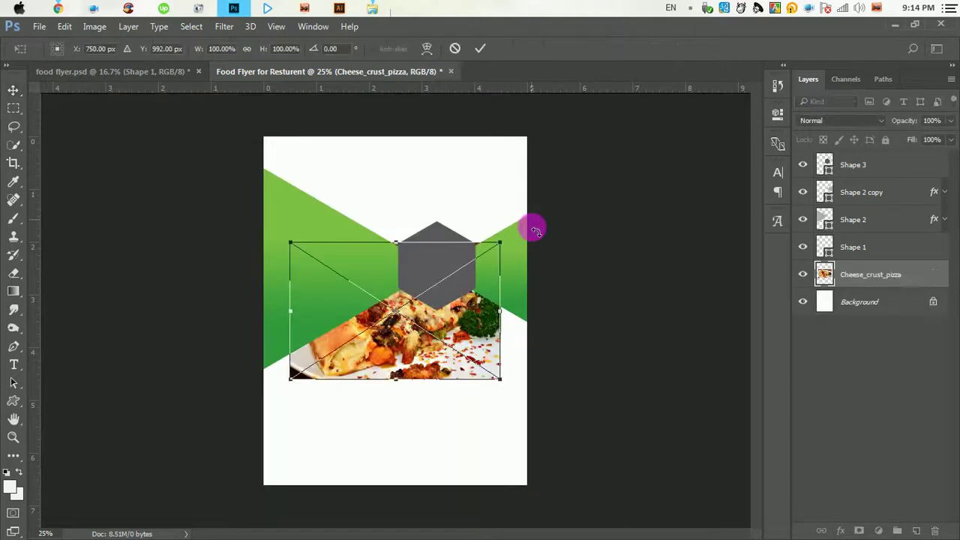
{"action": "left_click_drag", "start_coordinate": [422, 304], "coordinate": [391, 238]}
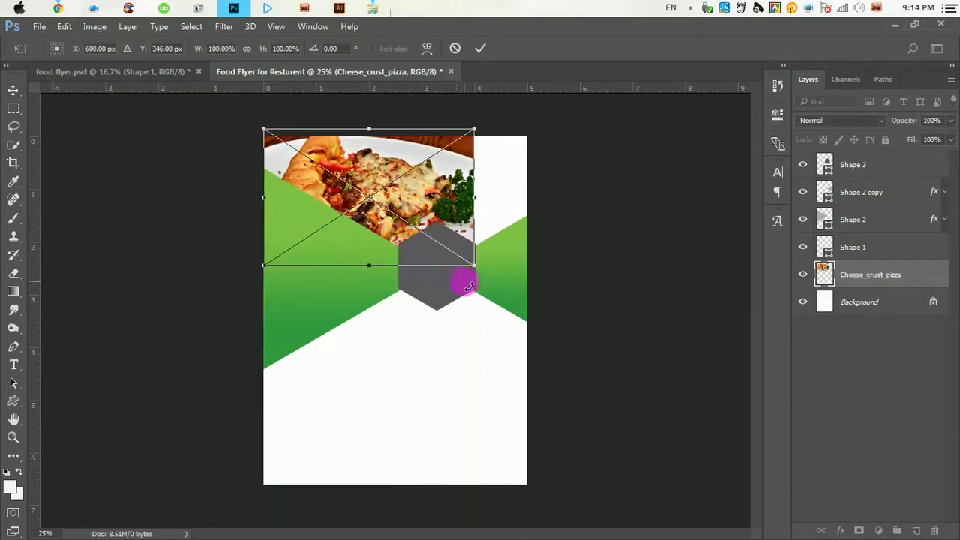
{"action": "left_click_drag", "start_coordinate": [474, 266], "coordinate": [543, 290]}
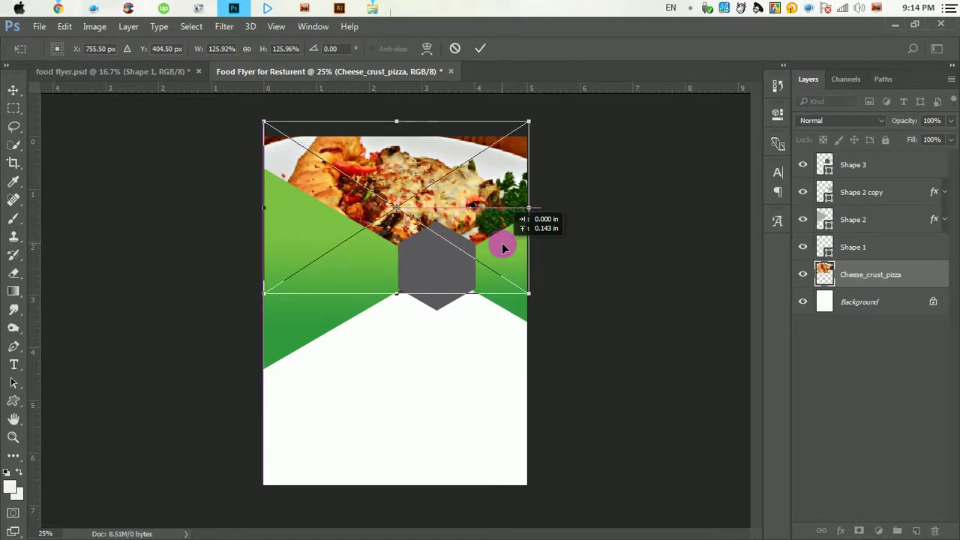
{"action": "left_click", "coordinate": [480, 48]}
{"action": "mouse_move", "coordinate": [475, 240]}
{"action": "left_mouse_down"}
{"action": "mouse_move", "coordinate": [473, 251]}
{"action": "mouse_move", "coordinate": [511, 196]}
{"action": "mouse_move", "coordinate": [499, 195]}
{"action": "left_mouse_up"}
Rescale the pizza photo to about 129.8% and set it flush with the flyer's top edge
{"action": "key", "text": "ctrl"}
{"action": "key", "text": "ctrl+t"}
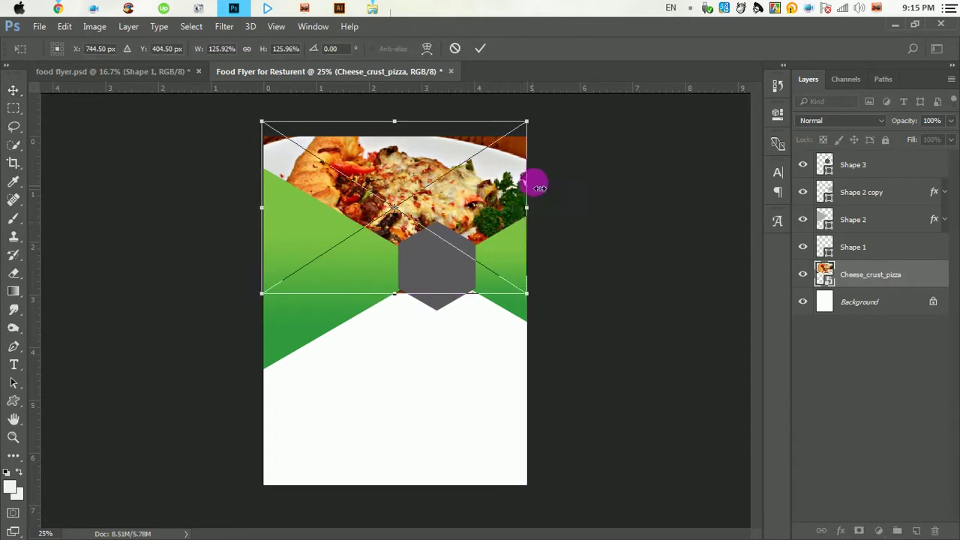
{"action": "left_click_drag", "start_coordinate": [528, 123], "coordinate": [530, 118]}
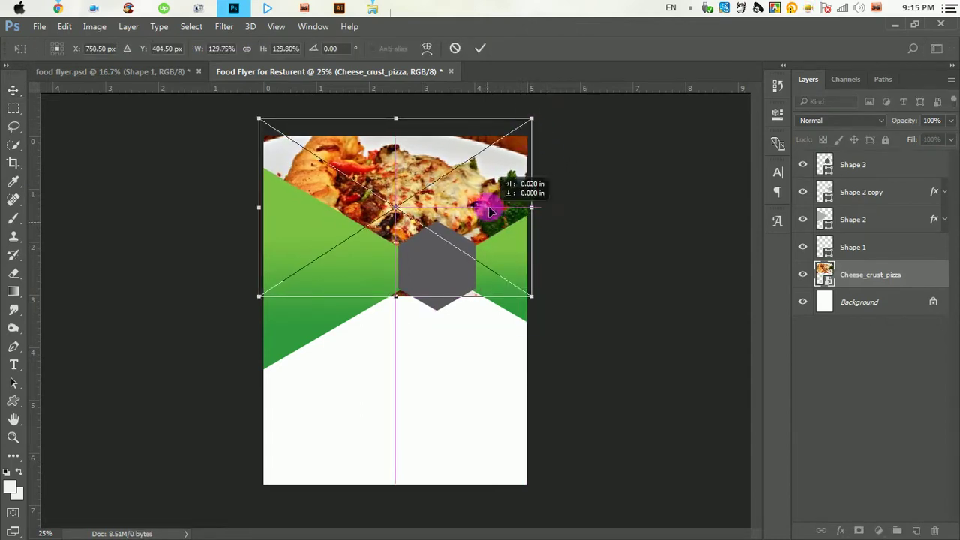
{"action": "mouse_move", "coordinate": [488, 208]}
{"action": "left_mouse_down"}
{"action": "mouse_move", "coordinate": [510, 164]}
{"action": "mouse_move", "coordinate": [504, 122]}
{"action": "left_mouse_up"}
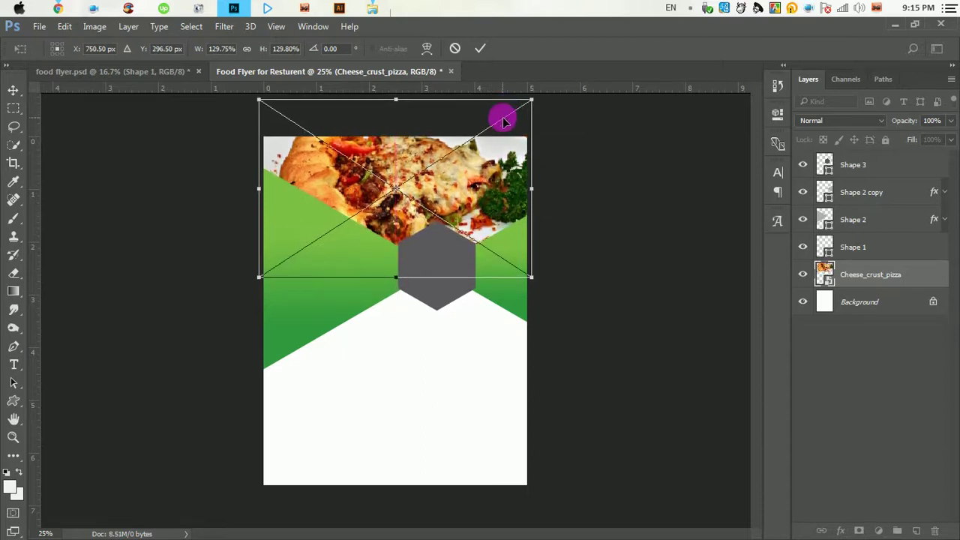
{"action": "left_click", "coordinate": [480, 48]}
Zoom in and out on the flyer top and inspect the side shapes' gradient effects
{"action": "left_click", "coordinate": [444, 204], "text": "ctrl"}
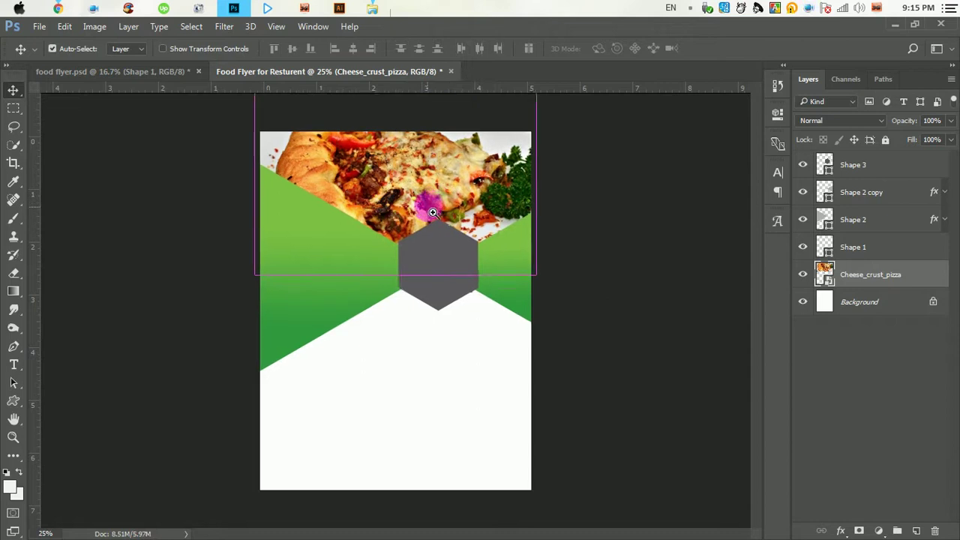
{"action": "left_click", "coordinate": [420, 331], "text": "alt"}
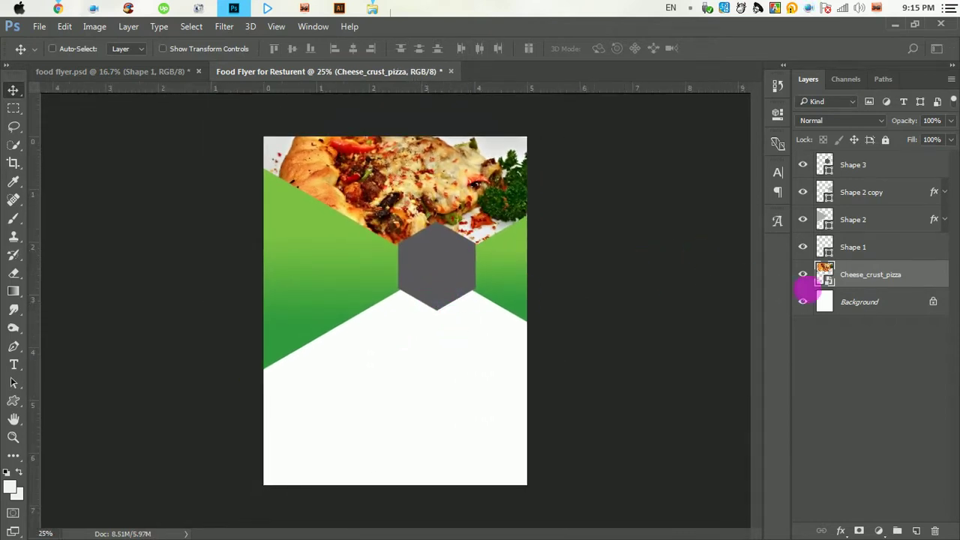
{"action": "left_click", "coordinate": [947, 221]}
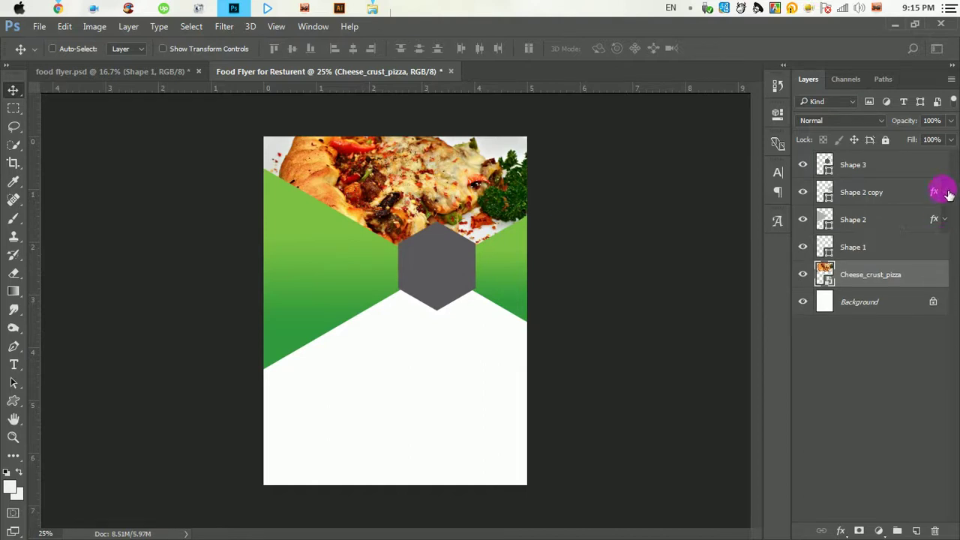
{"action": "left_click", "coordinate": [945, 192]}
Make Shape 3 the active layer and place the photos folder window beside the flyer
{"action": "left_click", "coordinate": [906, 166]}
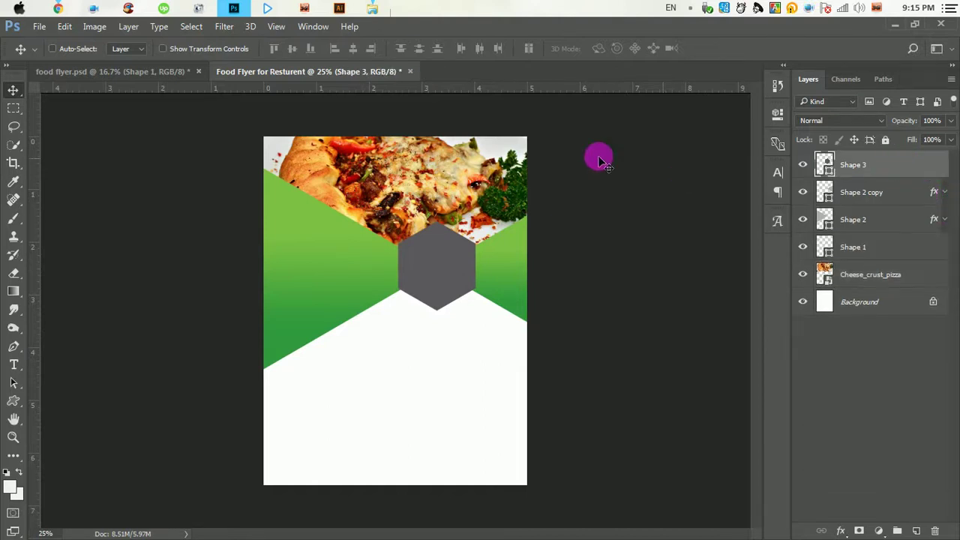
{"action": "left_click", "coordinate": [379, 11]}
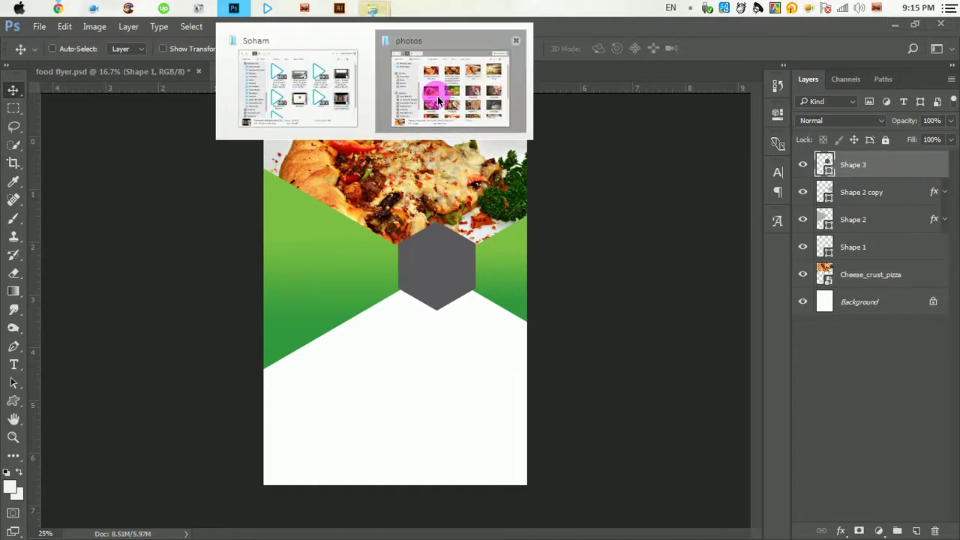
{"action": "left_click", "coordinate": [436, 100]}
{"action": "left_click_drag", "start_coordinate": [422, 172], "coordinate": [760, 144]}
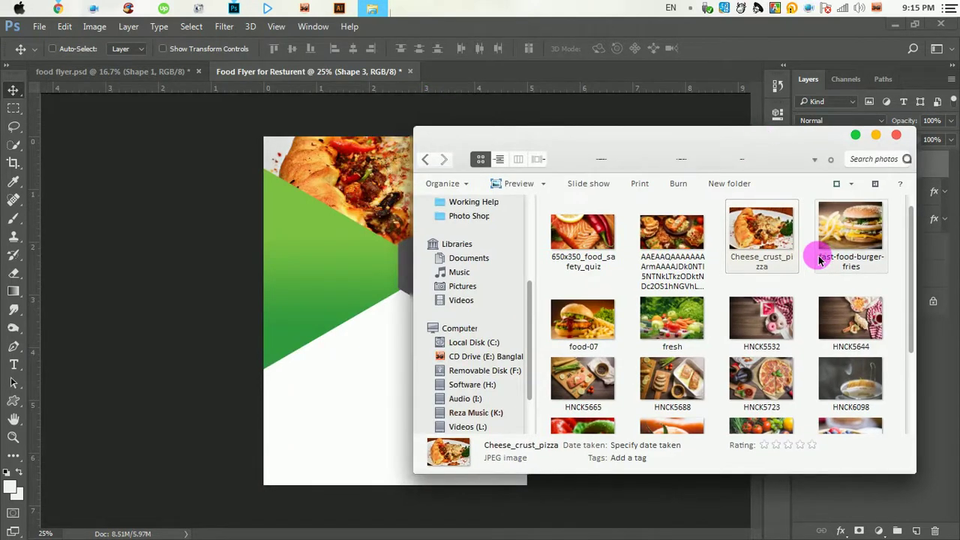
Drag the fast-food-burger-fries photo from the folder onto the flyer canvas
{"action": "left_click", "coordinate": [680, 250]}
{"action": "left_click", "coordinate": [846, 231]}
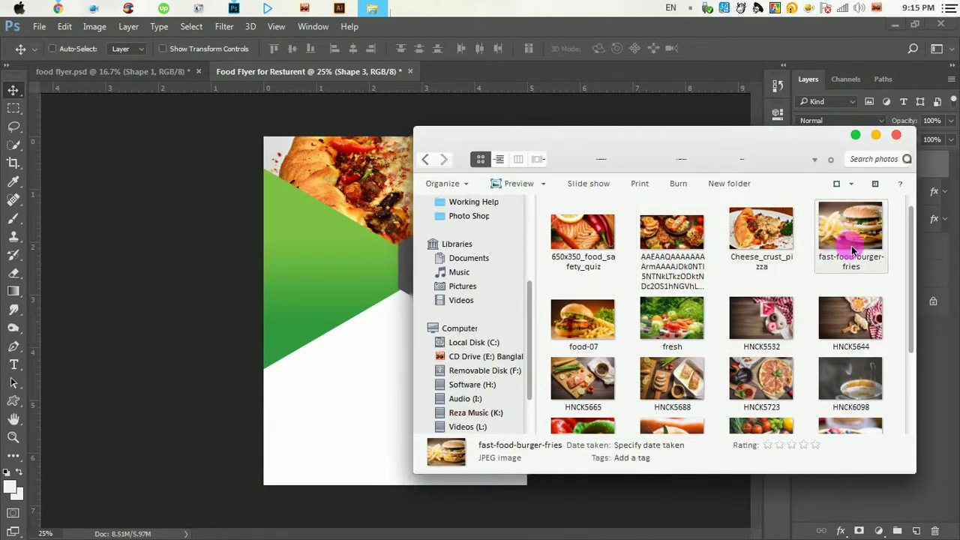
{"action": "scroll", "coordinate": [852, 253], "scroll_direction": "down", "scroll_amount": 3}
{"action": "scroll", "coordinate": [852, 253], "scroll_direction": "up", "scroll_amount": 3}
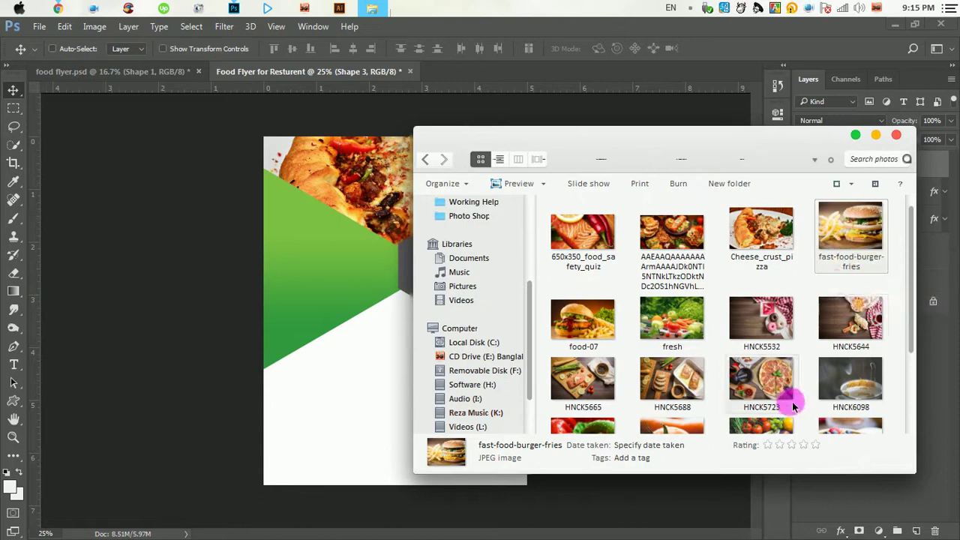
{"action": "scroll", "coordinate": [788, 390], "scroll_direction": "down", "scroll_amount": 3}
{"action": "left_click", "coordinate": [786, 360]}
{"action": "scroll", "coordinate": [833, 248], "scroll_direction": "up", "scroll_amount": 3}
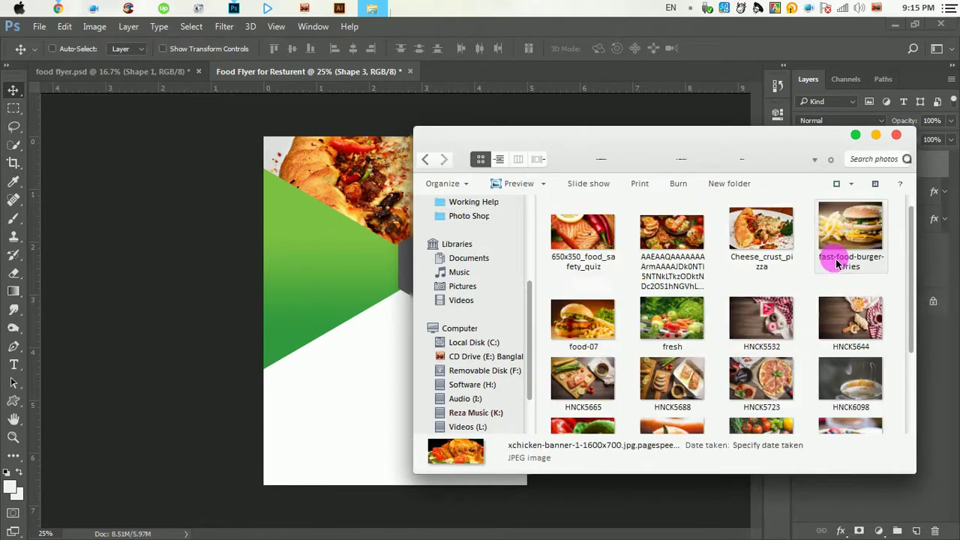
{"action": "mouse_move", "coordinate": [846, 231]}
{"action": "left_mouse_down"}
{"action": "mouse_move", "coordinate": [832, 248]}
{"action": "mouse_move", "coordinate": [389, 247]}
{"action": "left_mouse_up"}
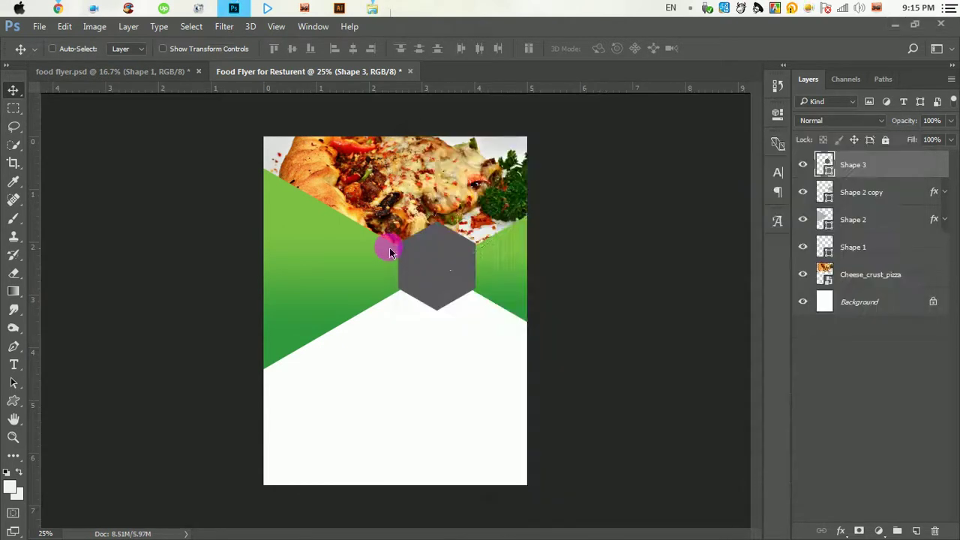
Size the burger photo to cover the grey hexagon and clip it to Shape 3
{"action": "left_click_drag", "start_coordinate": [391, 281], "coordinate": [404, 243]}
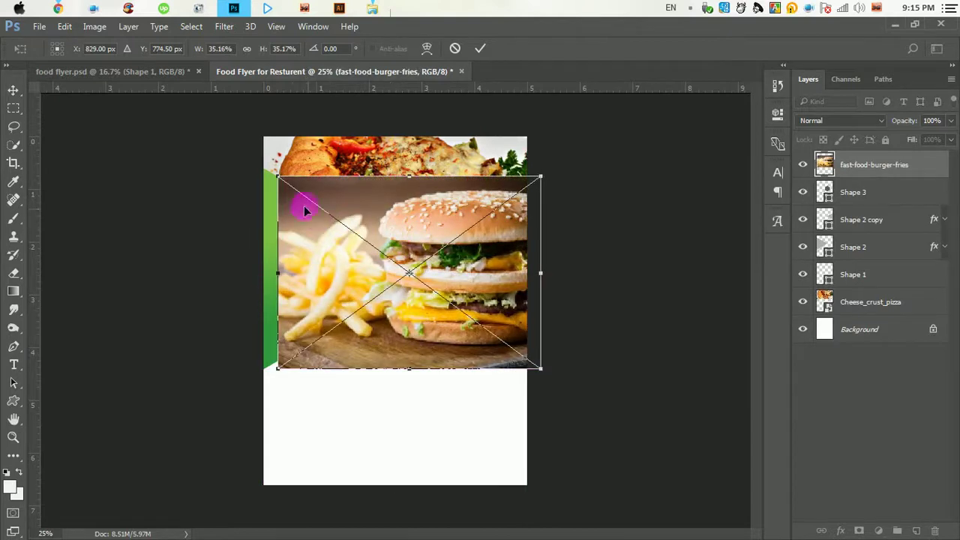
{"action": "left_click_drag", "start_coordinate": [286, 182], "coordinate": [350, 232]}
{"action": "left_click_drag", "start_coordinate": [456, 234], "coordinate": [445, 238]}
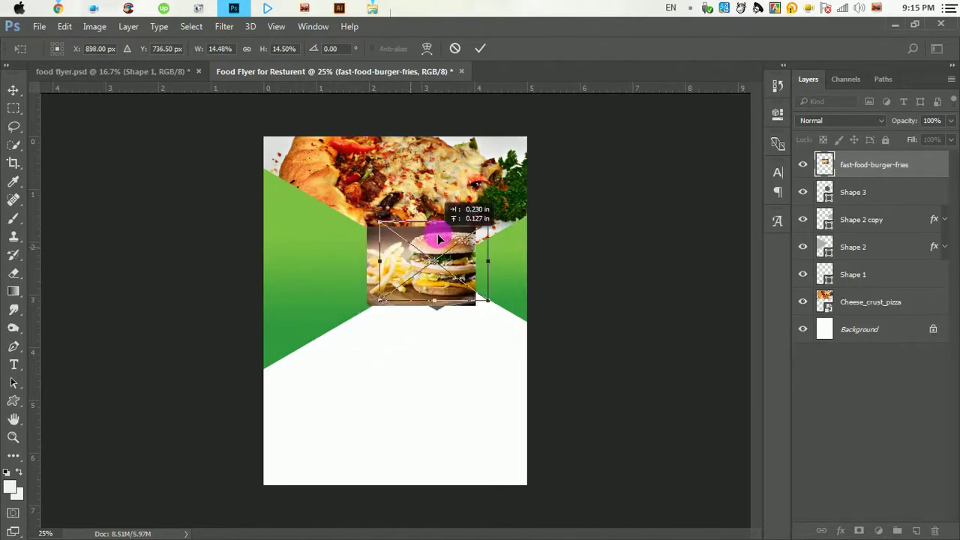
{"action": "left_click_drag", "start_coordinate": [492, 219], "coordinate": [503, 217]}
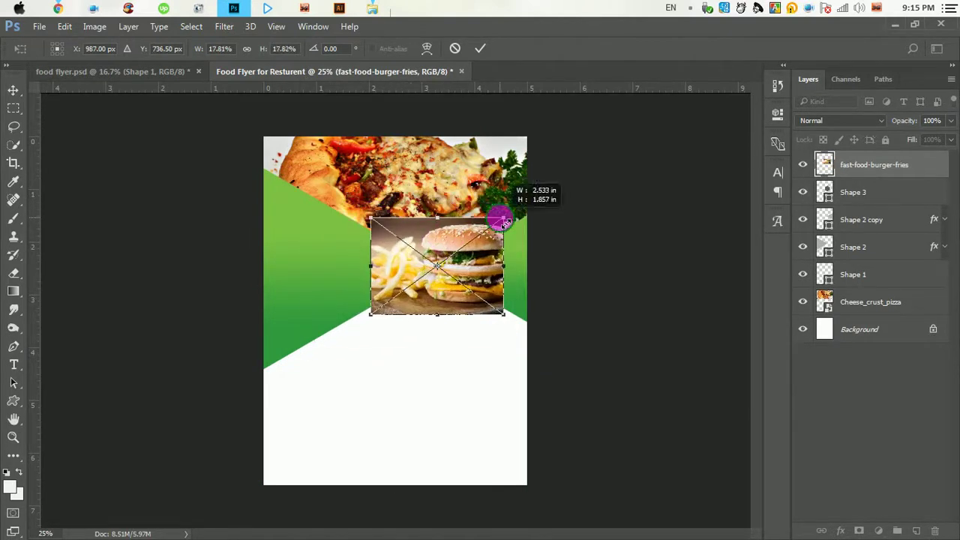
{"action": "left_click", "coordinate": [480, 49]}
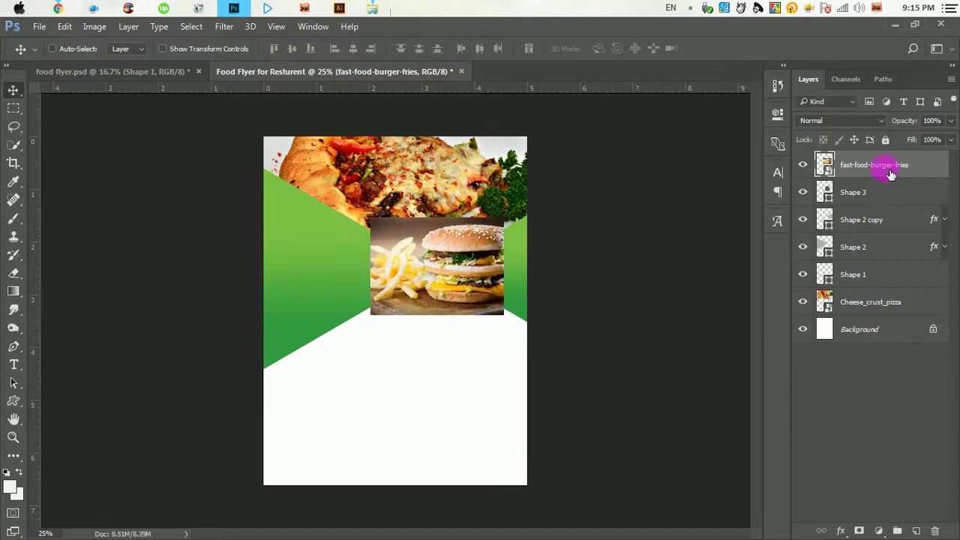
{"action": "right_click", "coordinate": [891, 174]}
{"action": "left_click", "coordinate": [652, 402]}
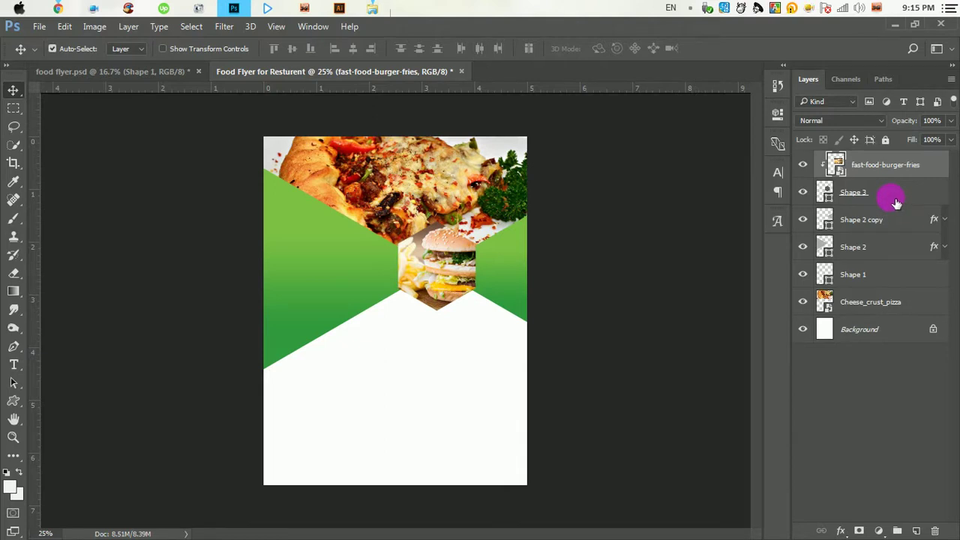
Open Shape 3's layer style and enable a 27 px inside stroke
{"action": "left_click", "coordinate": [916, 203]}
{"action": "double_click", "coordinate": [918, 195]}
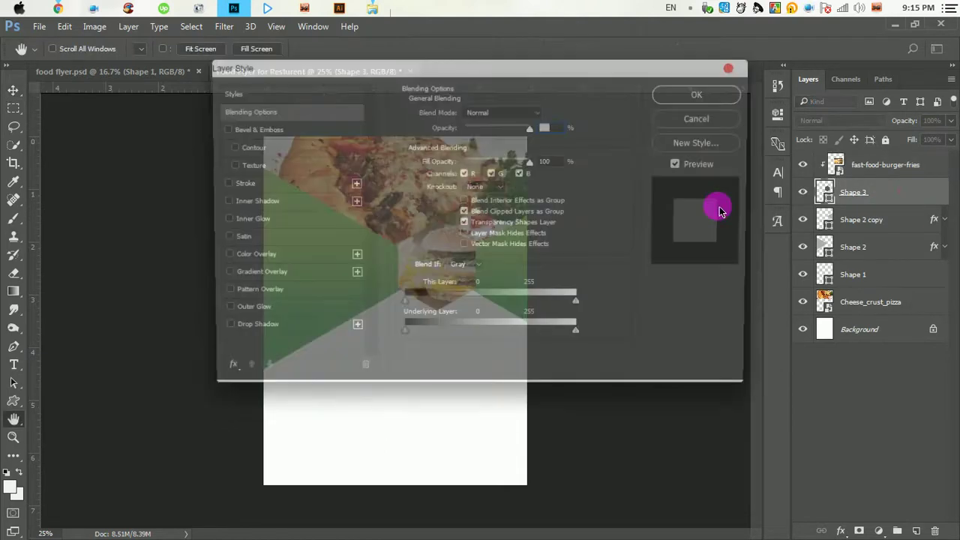
{"action": "left_click_drag", "start_coordinate": [469, 67], "coordinate": [829, 137]}
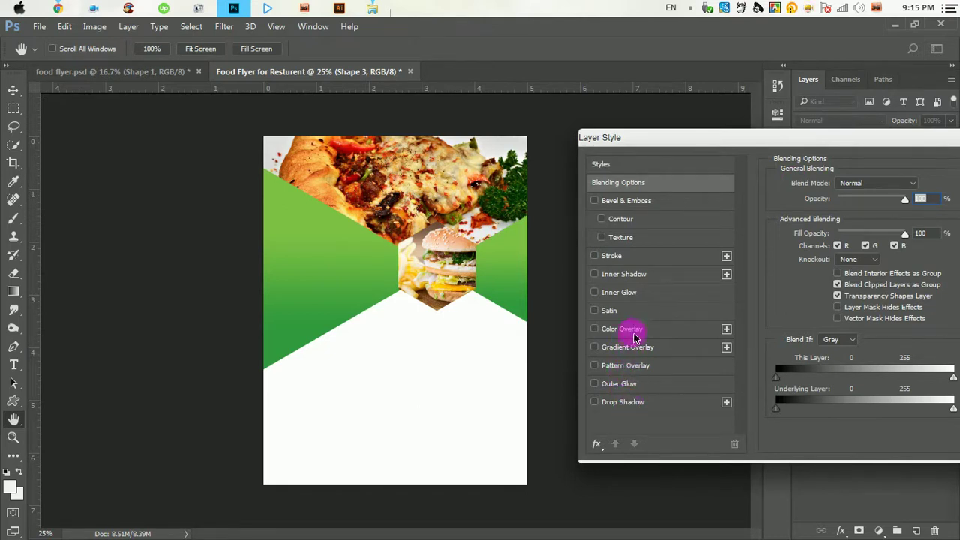
{"action": "left_click", "coordinate": [612, 256]}
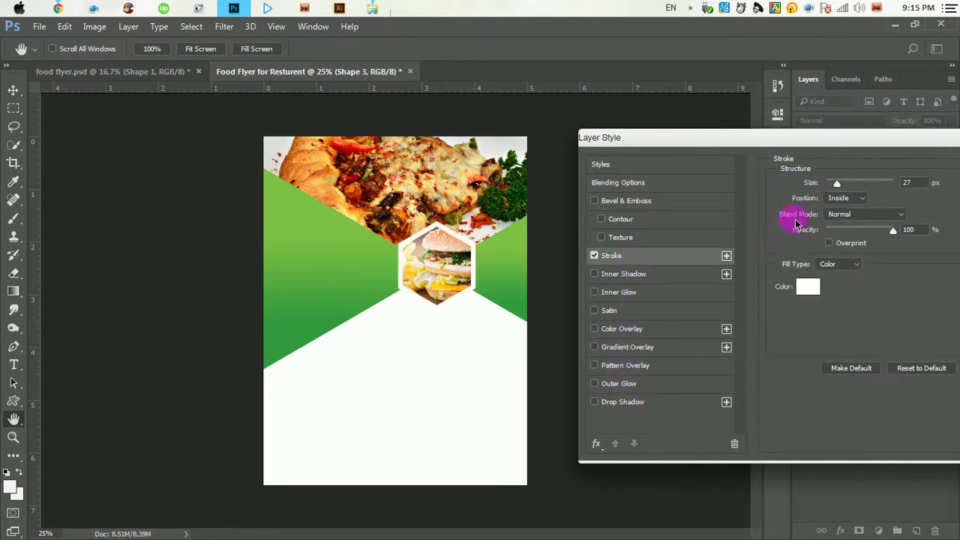
Sample the flyer's green (319a3e) as the stroke colour and apply the style
{"action": "left_click", "coordinate": [818, 287]}
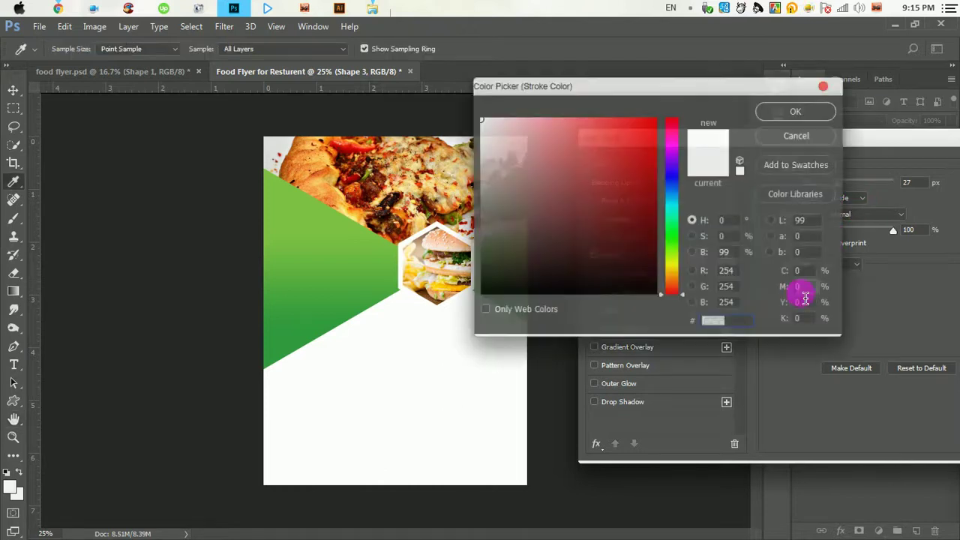
{"action": "left_click_drag", "start_coordinate": [624, 86], "coordinate": [670, 86]}
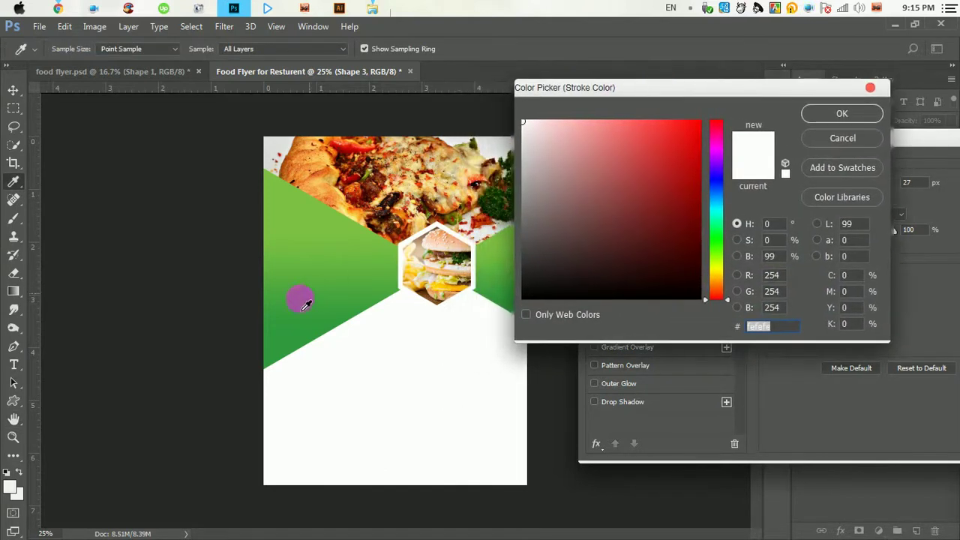
{"action": "left_click_drag", "start_coordinate": [277, 345], "coordinate": [291, 344]}
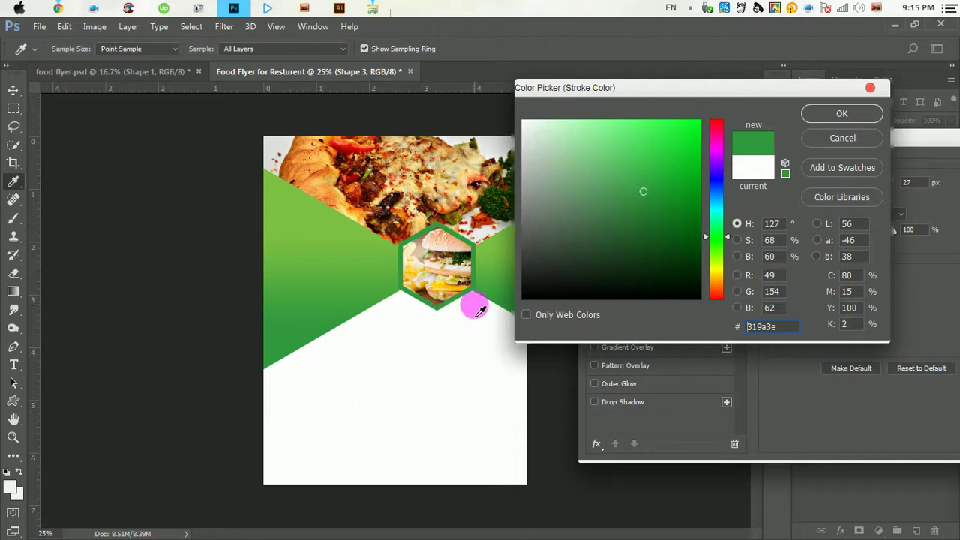
{"action": "mouse_move", "coordinate": [300, 298]}
{"action": "left_mouse_down"}
{"action": "mouse_move", "coordinate": [305, 256]}
{"action": "mouse_move", "coordinate": [271, 339]}
{"action": "left_mouse_up"}
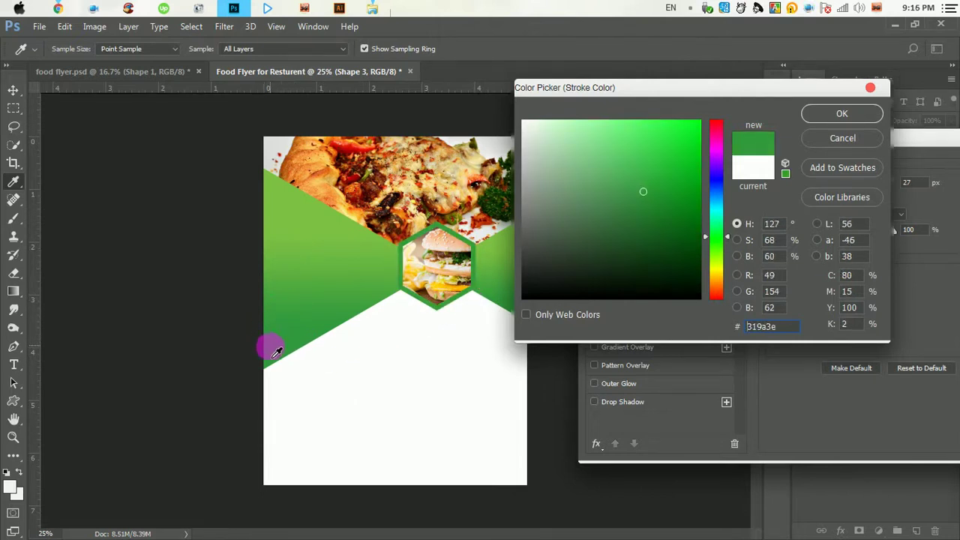
{"action": "left_click", "coordinate": [841, 113]}
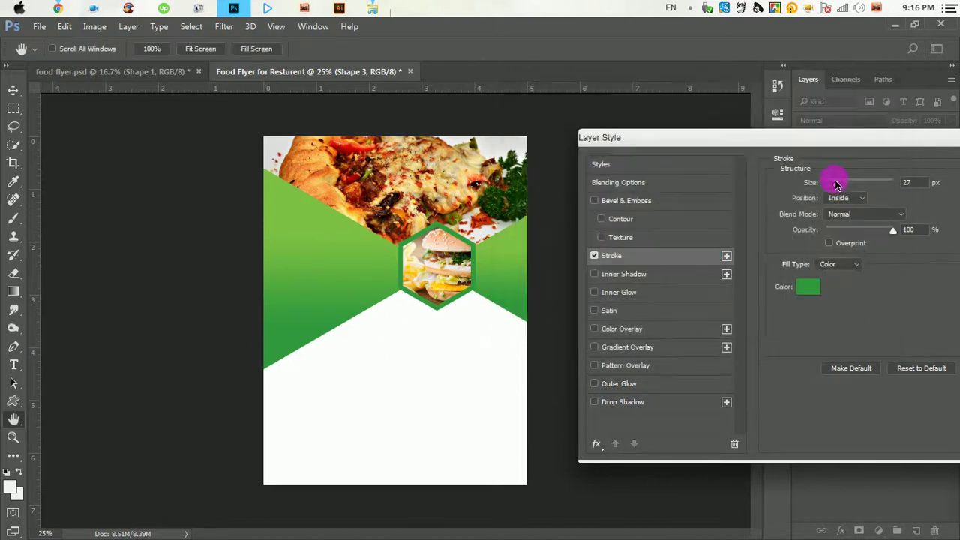
{"action": "left_click_drag", "start_coordinate": [835, 148], "coordinate": [562, 150]}
{"action": "left_click", "coordinate": [797, 178]}
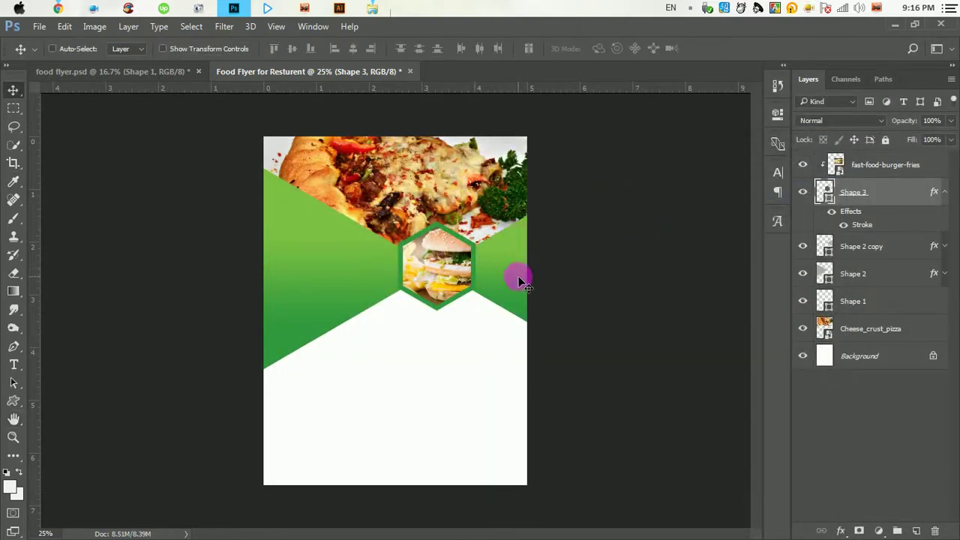
Select the burger photo layer and zoom in on the burger hexagon
{"action": "left_click", "coordinate": [891, 168]}
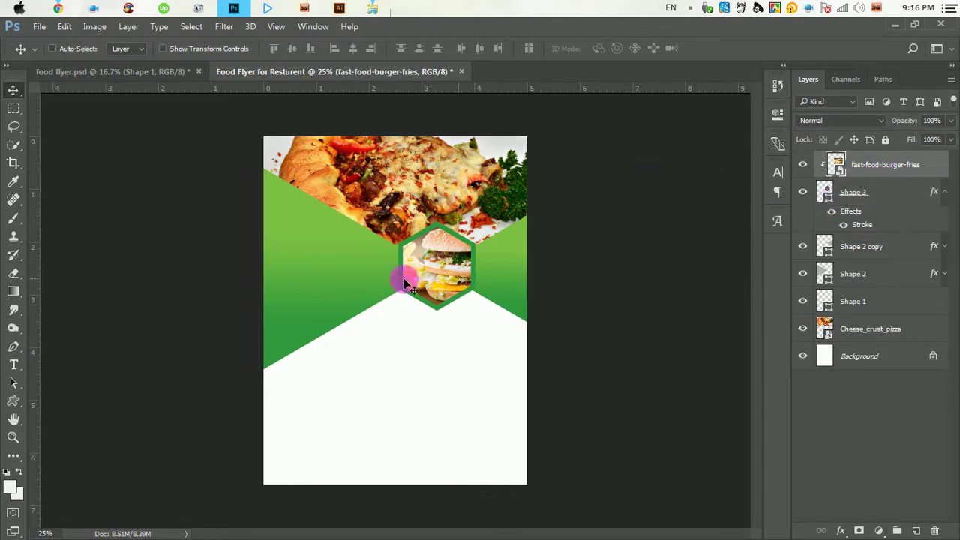
{"action": "left_click", "coordinate": [381, 264], "text": "ctrl"}
{"action": "left_click", "coordinate": [522, 260], "text": "ctrl"}
Apply Selective Color to the burger's Reds: Cyan −100, Magenta +15, Yellow +23, with Black tweaked
{"action": "left_click_drag", "start_coordinate": [713, 242], "coordinate": [679, 249]}
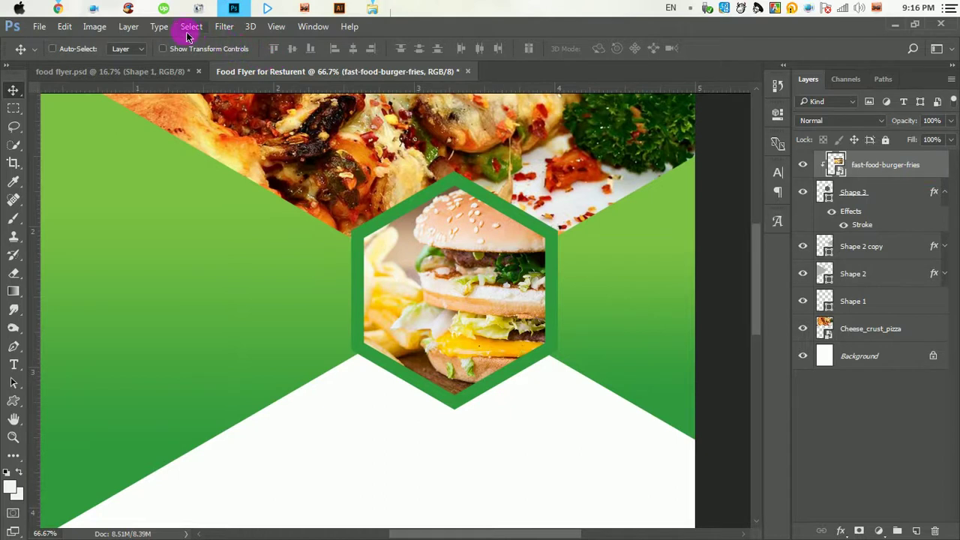
{"action": "left_click", "coordinate": [98, 27]}
{"action": "mouse_move", "coordinate": [112, 61]}
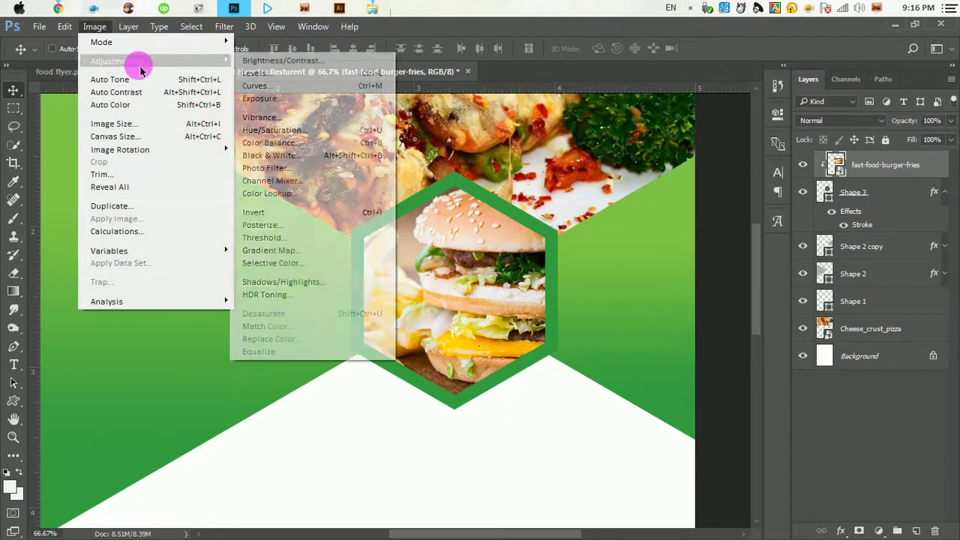
{"action": "left_click", "coordinate": [277, 263]}
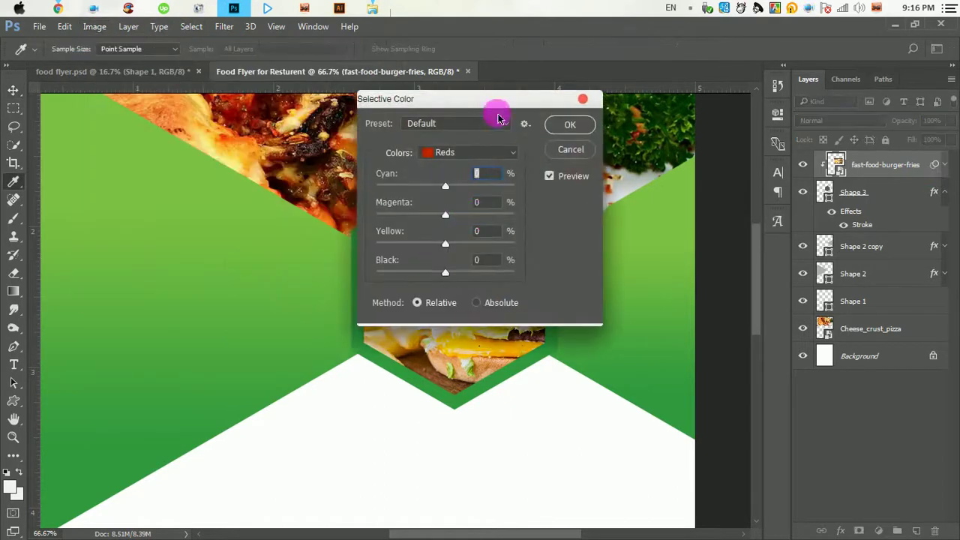
{"action": "left_click_drag", "start_coordinate": [497, 104], "coordinate": [798, 187]}
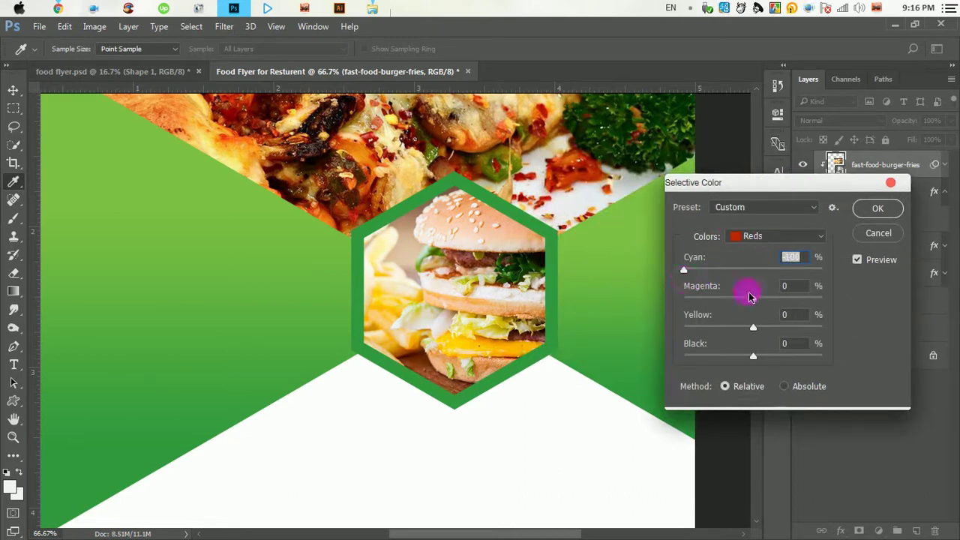
{"action": "left_click_drag", "start_coordinate": [696, 302], "coordinate": [705, 307]}
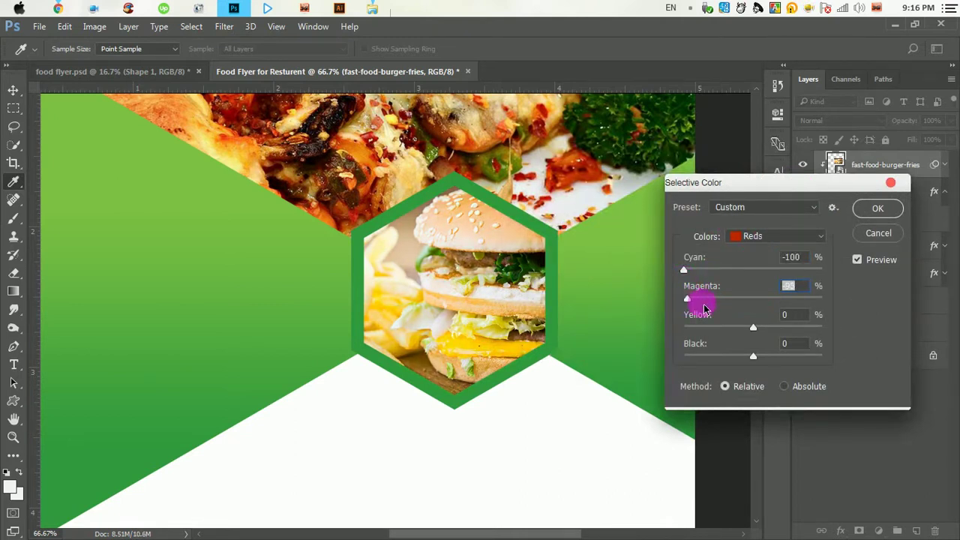
{"action": "left_click_drag", "start_coordinate": [772, 308], "coordinate": [778, 311]}
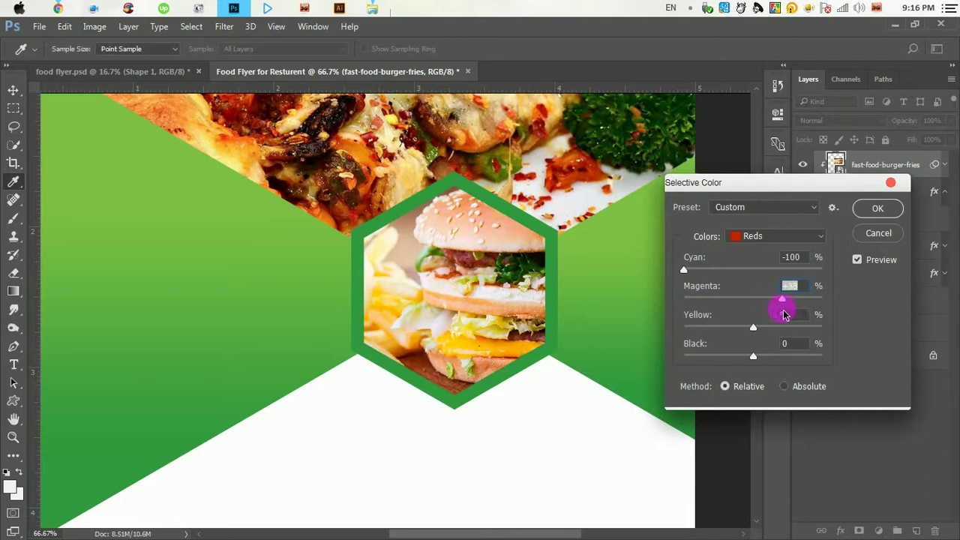
{"action": "left_click_drag", "start_coordinate": [755, 333], "coordinate": [712, 333]}
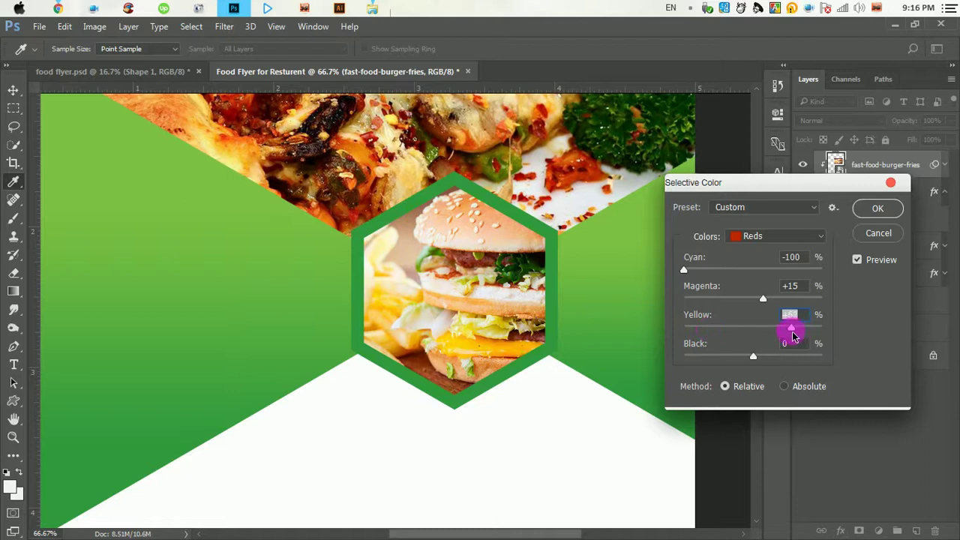
{"action": "mouse_move", "coordinate": [755, 363]}
{"action": "left_mouse_down"}
{"action": "mouse_move", "coordinate": [697, 360]}
{"action": "mouse_move", "coordinate": [787, 366]}
{"action": "left_mouse_up"}
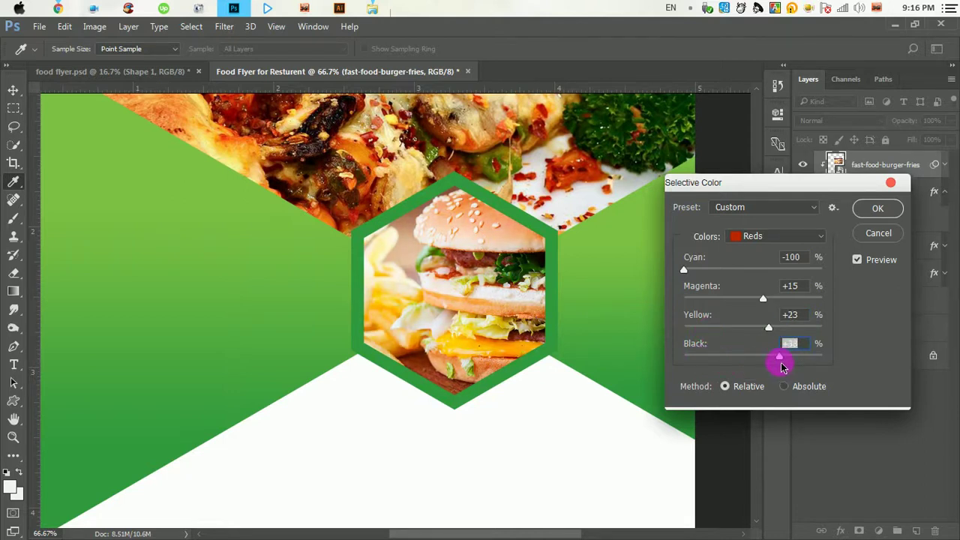
{"action": "left_click", "coordinate": [878, 209]}
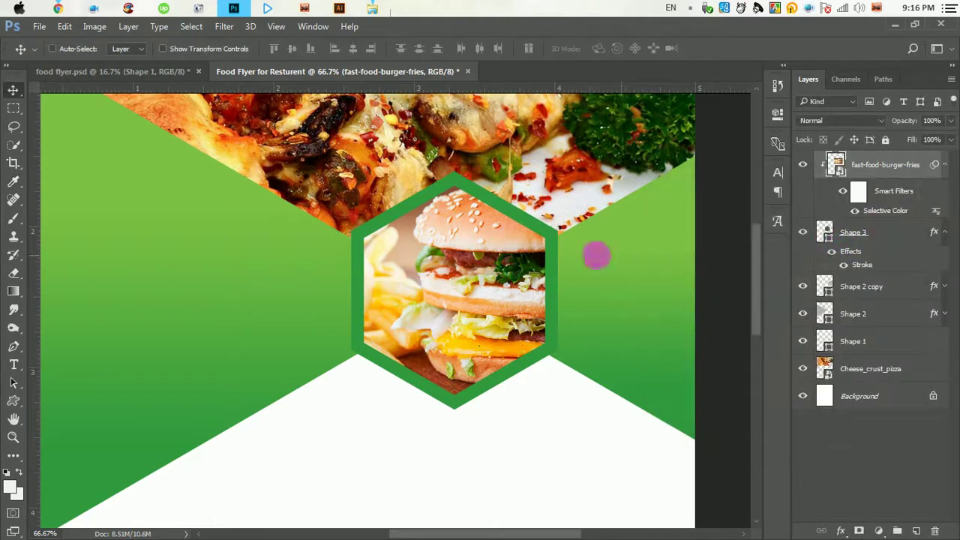
Select Shape 3 with the burger layer, group them, and name the group Food 1
{"action": "left_click", "coordinate": [459, 240], "text": "alt"}
{"action": "left_click", "coordinate": [460, 240], "text": "alt"}
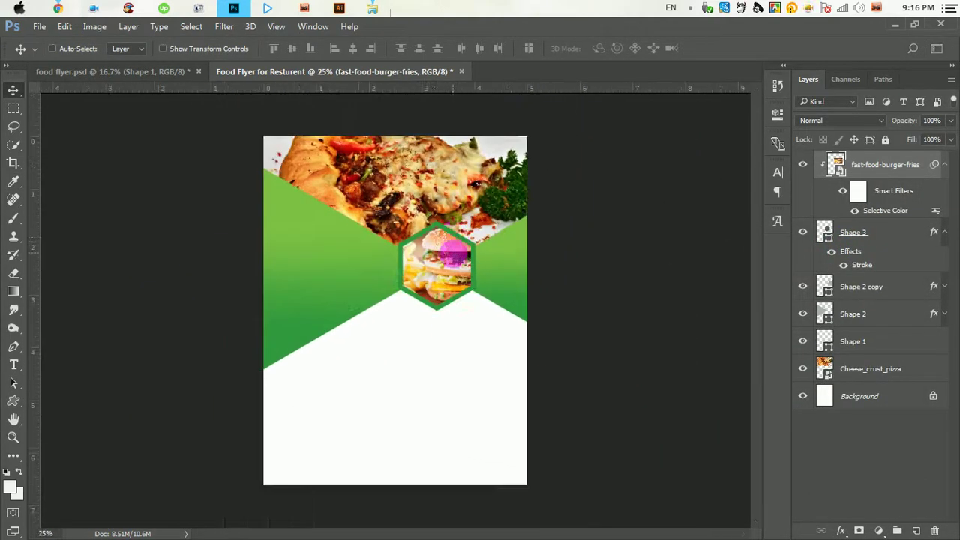
{"action": "left_click", "coordinate": [418, 285]}
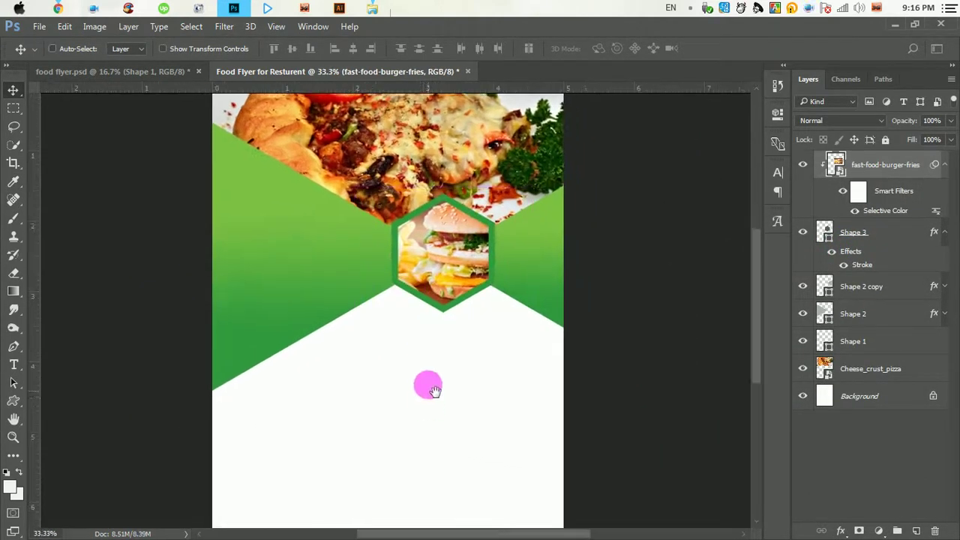
{"action": "left_click_drag", "start_coordinate": [429, 386], "coordinate": [428, 365]}
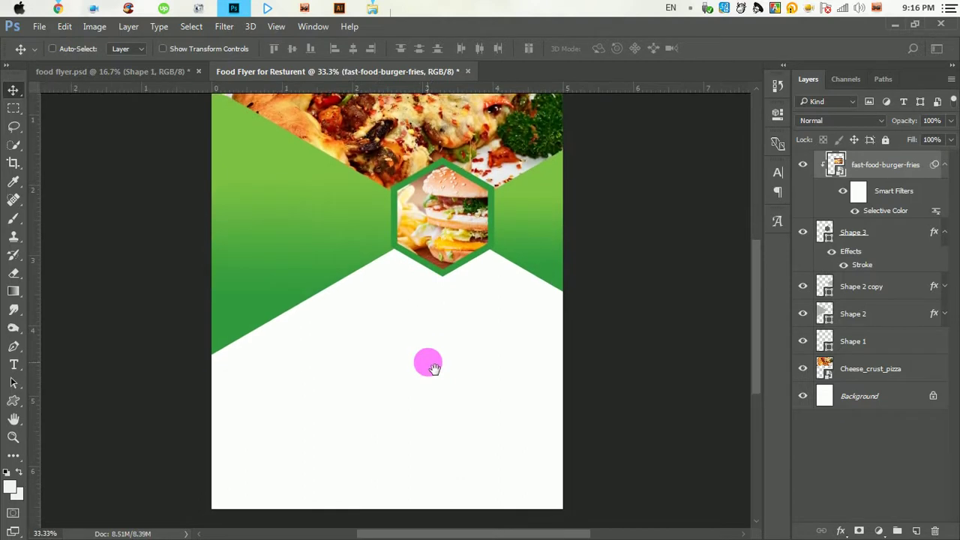
{"action": "left_click", "coordinate": [950, 173]}
{"action": "left_click", "coordinate": [897, 202]}
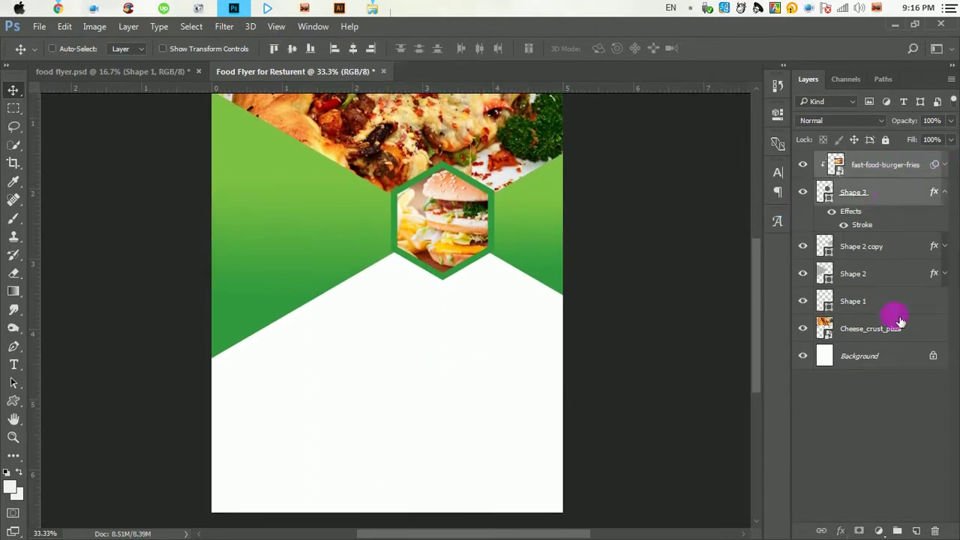
{"action": "left_click", "coordinate": [901, 530]}
{"action": "type", "text": "Food 1"}
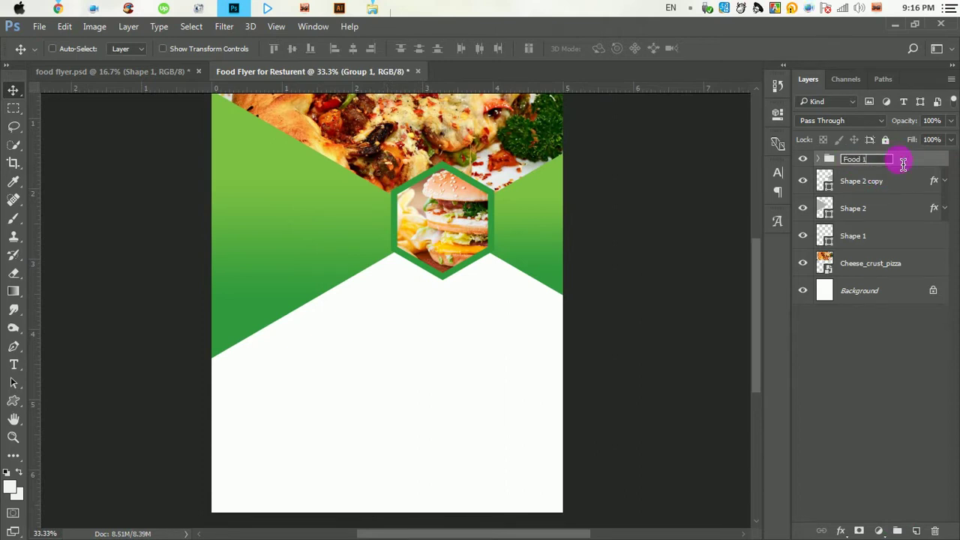
Confirm the Food 1 name, then add two 71%-scaled hexagon copies on the white lower area
{"action": "key", "text": "Return"}
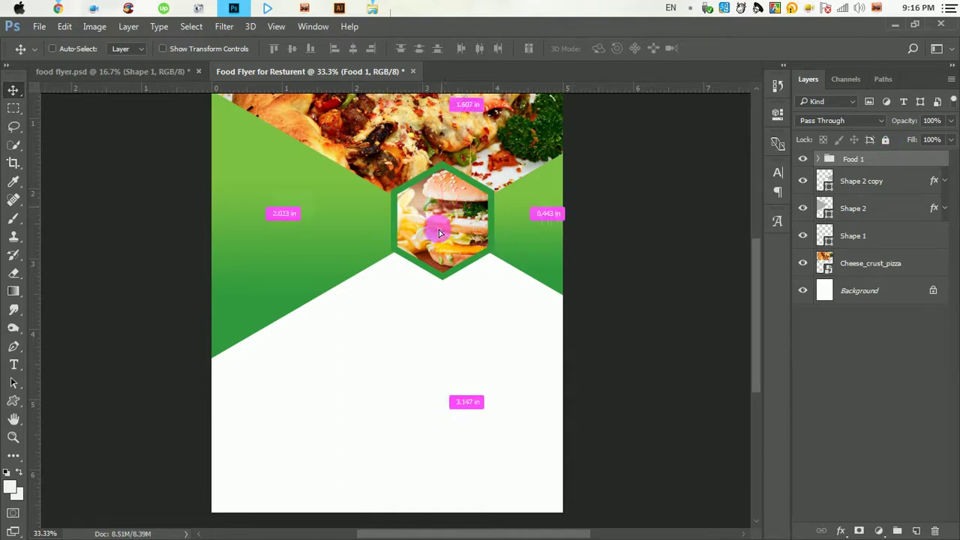
{"action": "mouse_move", "coordinate": [445, 210]}
{"action": "left_mouse_down"}
{"action": "mouse_move", "coordinate": [445, 320]}
{"action": "mouse_move", "coordinate": [343, 332]}
{"action": "mouse_move", "coordinate": [353, 347]}
{"action": "left_mouse_up"}
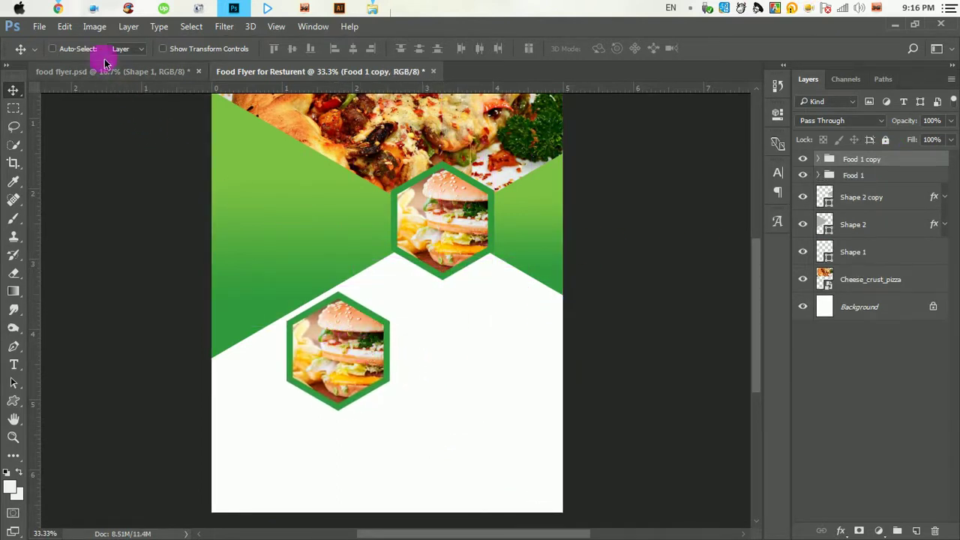
{"action": "left_click", "coordinate": [64, 27]}
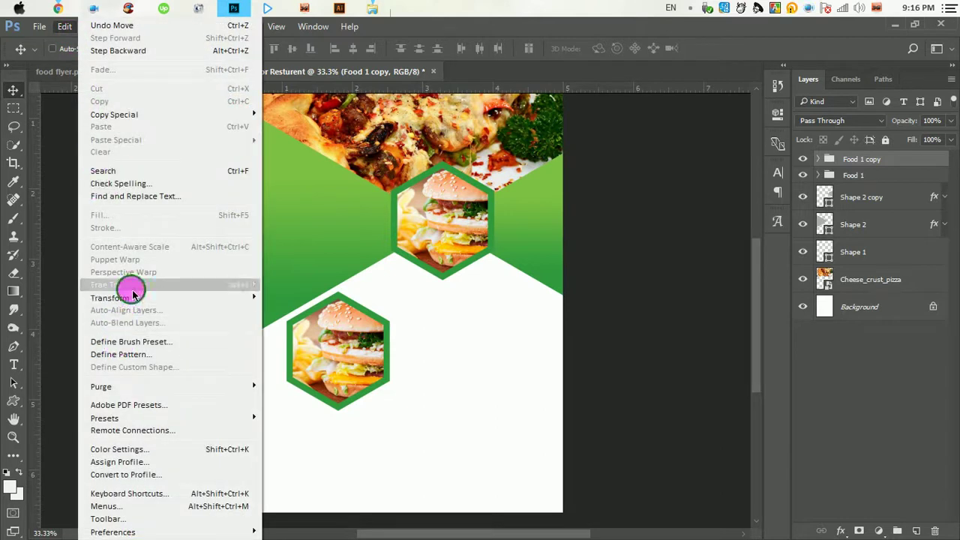
{"action": "left_click", "coordinate": [123, 284]}
{"action": "left_click", "coordinate": [468, 240]}
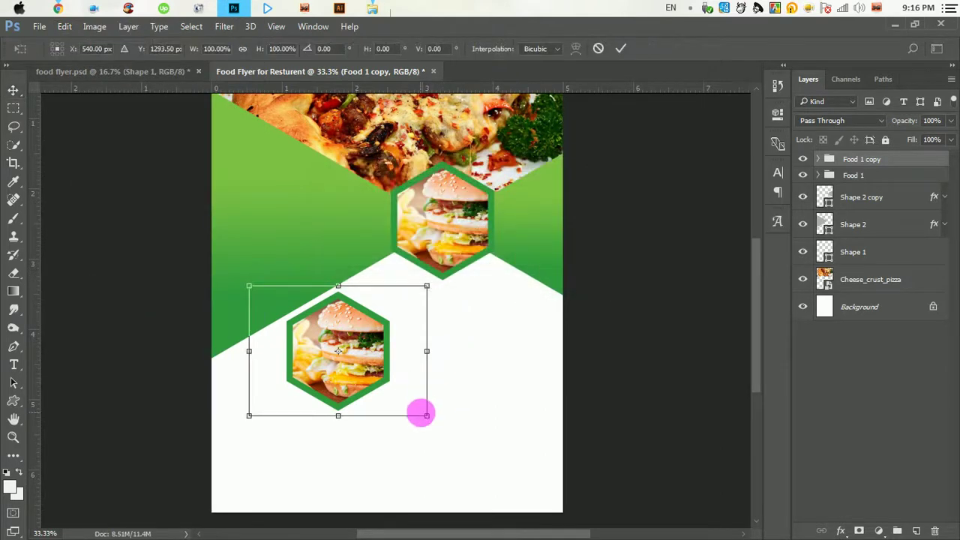
{"action": "left_click_drag", "start_coordinate": [426, 414], "coordinate": [376, 379]}
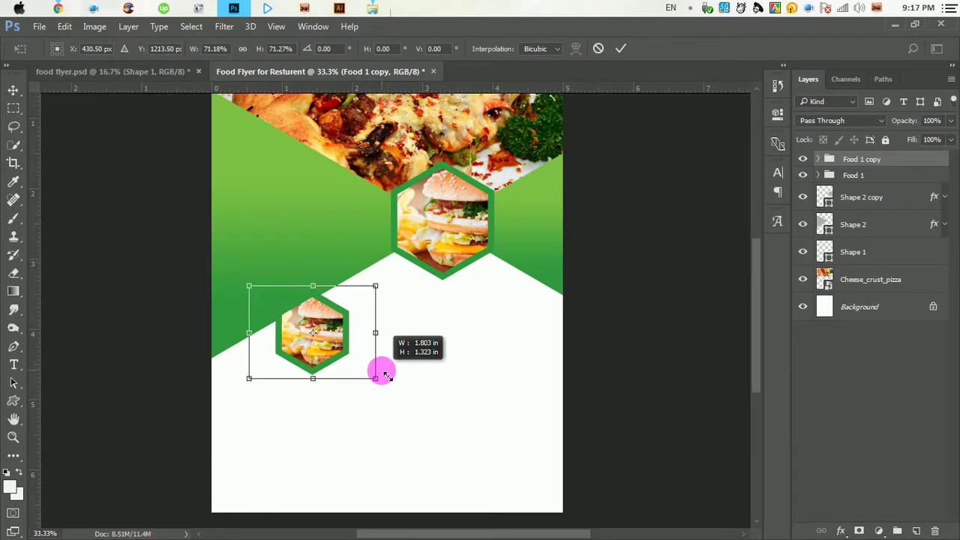
{"action": "left_click_drag", "start_coordinate": [339, 342], "coordinate": [351, 355]}
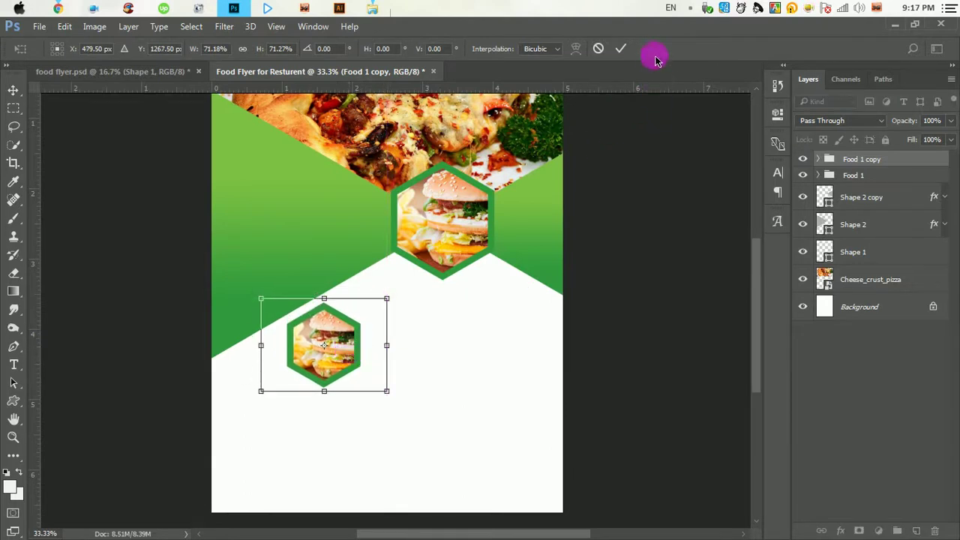
{"action": "key", "text": "Return"}
{"action": "mouse_move", "coordinate": [350, 342]}
{"action": "left_mouse_down"}
{"action": "mouse_move", "coordinate": [388, 398]}
{"action": "mouse_move", "coordinate": [390, 389]}
{"action": "mouse_move", "coordinate": [369, 411]}
{"action": "mouse_move", "coordinate": [376, 388]}
{"action": "mouse_move", "coordinate": [391, 418]}
{"action": "left_mouse_up"}
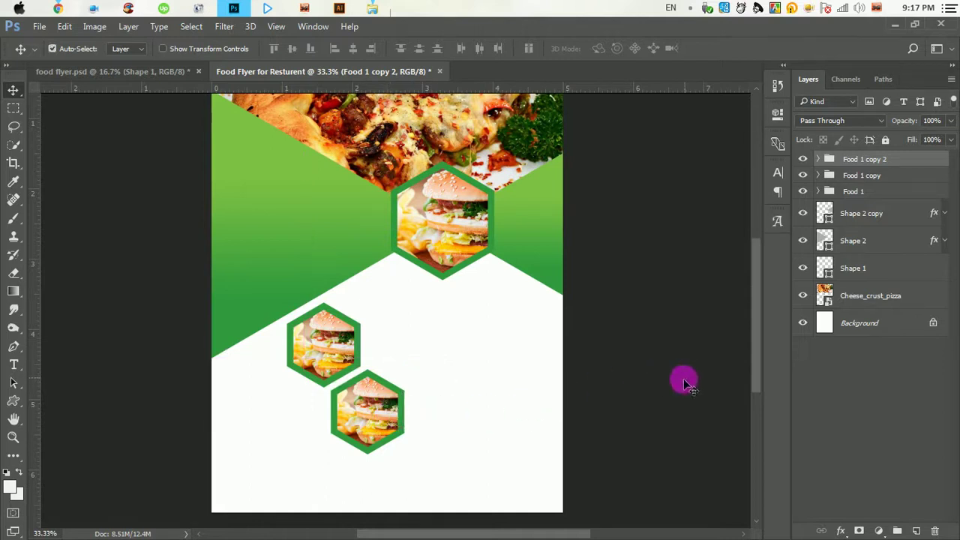
Delete both hexagon copies and undo a trial smart-object conversion of Food 1
{"action": "left_click", "coordinate": [885, 178], "text": "shift"}
{"action": "left_click_drag", "start_coordinate": [885, 178], "coordinate": [935, 531]}
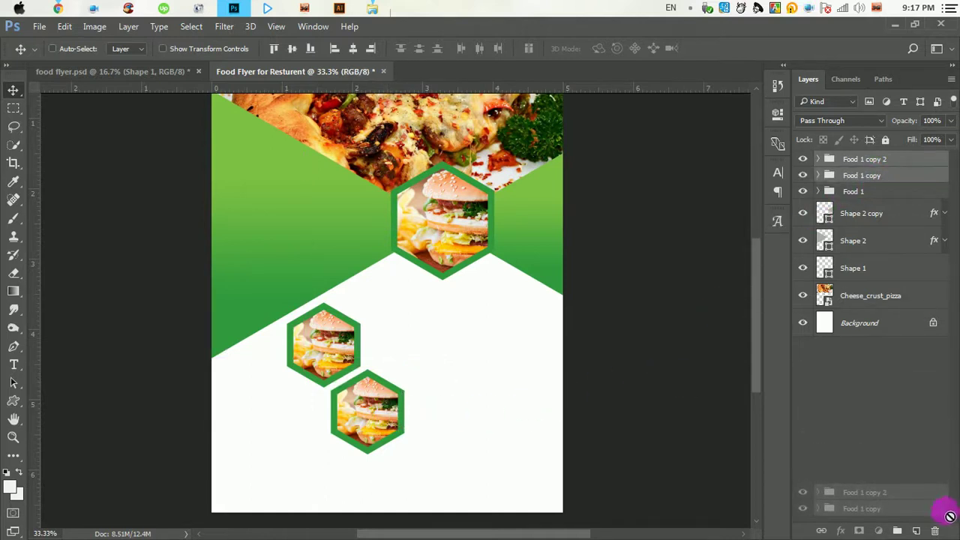
{"action": "right_click", "coordinate": [879, 165]}
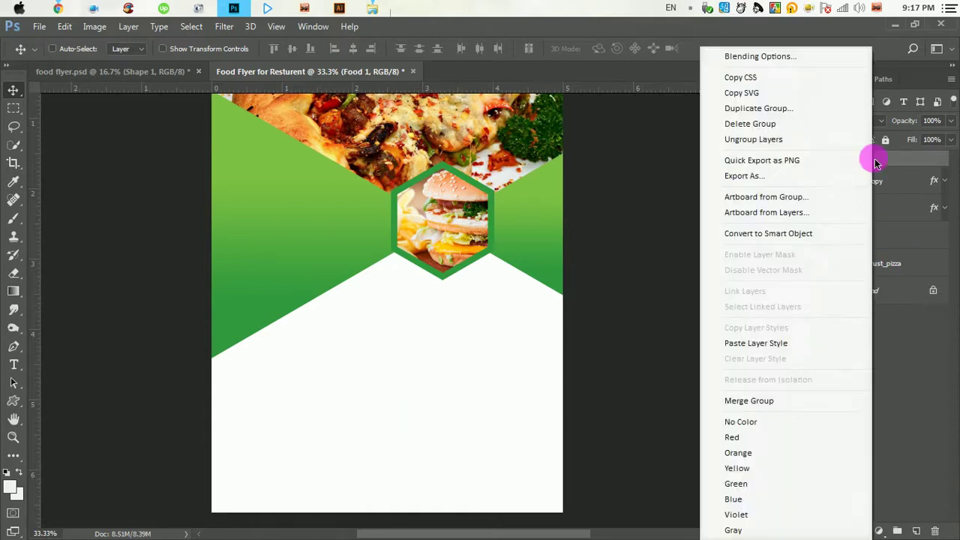
{"action": "left_click", "coordinate": [739, 233]}
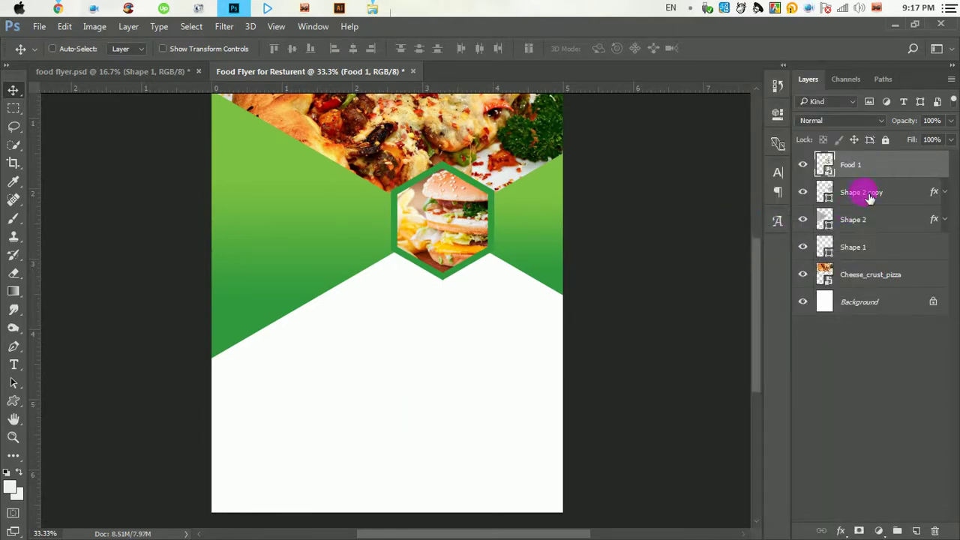
{"action": "key", "text": "ctrl+z"}
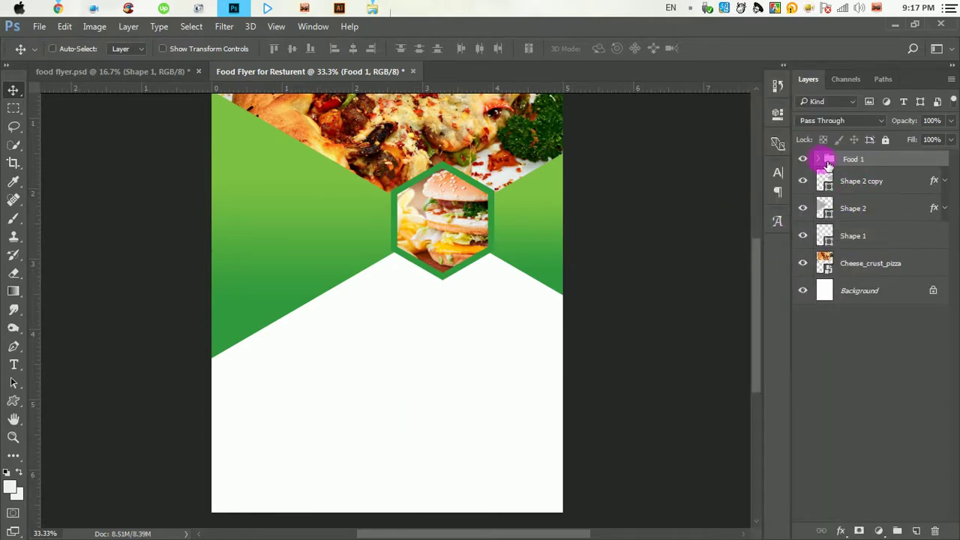
Expand Food 1, select its hexagon shape, and collapse the group again
{"action": "left_click", "coordinate": [826, 162]}
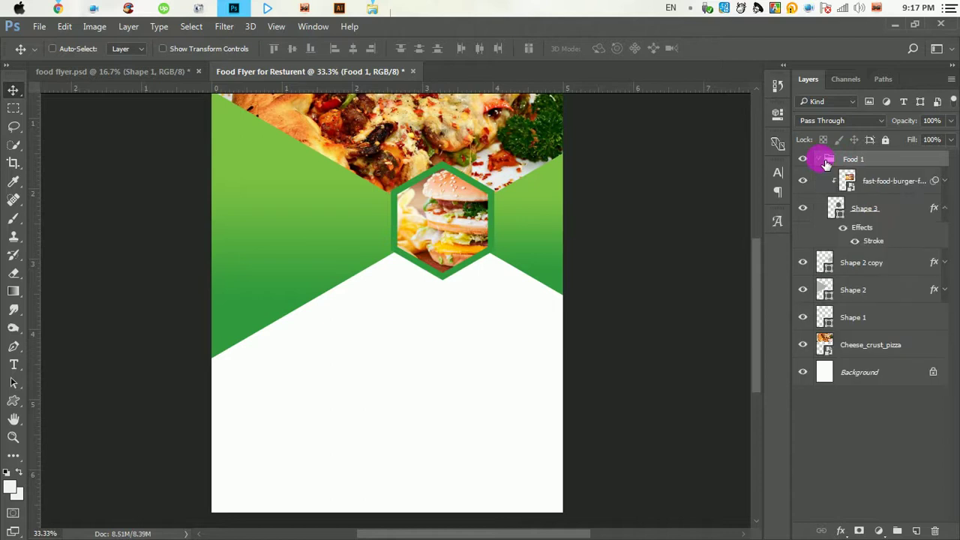
{"action": "left_click", "coordinate": [869, 216]}
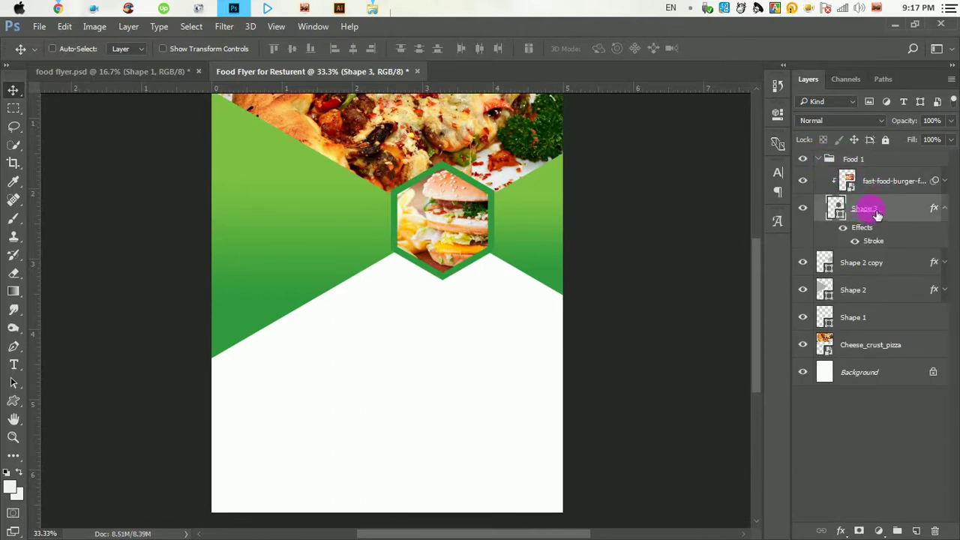
{"action": "left_click", "coordinate": [827, 161]}
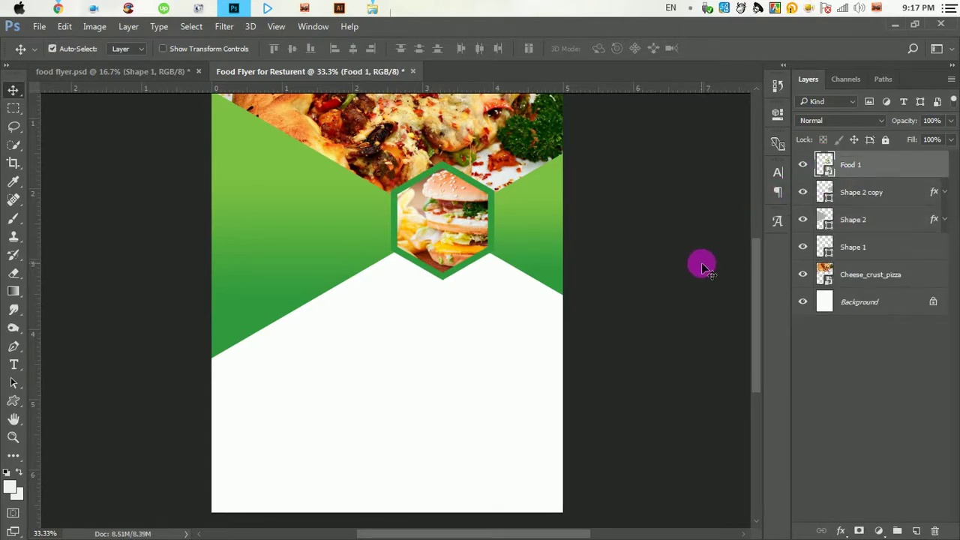
{"action": "key", "text": "ctrl"}
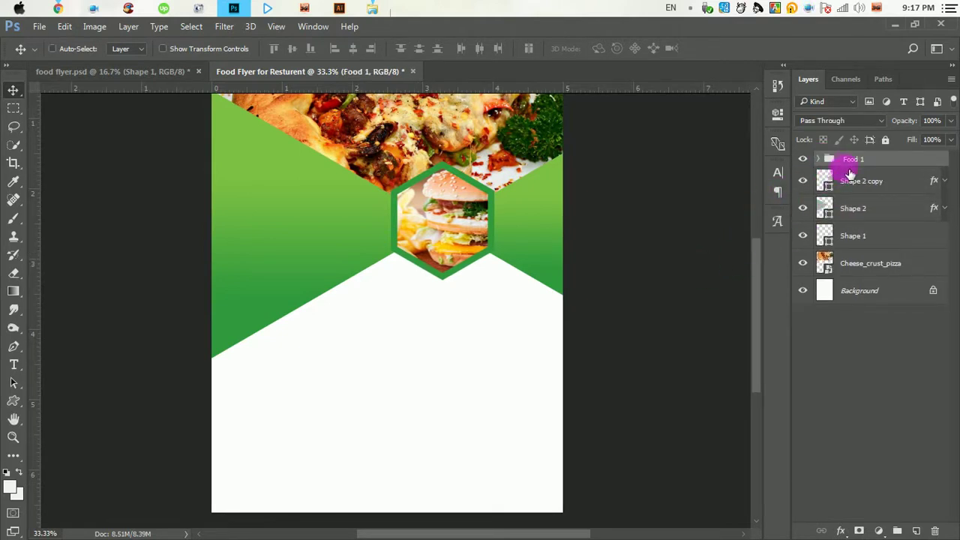
Duplicate Food 1, move the copy to the lower left, and delete its burger layer
{"action": "mouse_move", "coordinate": [848, 160]}
{"action": "left_mouse_down"}
{"action": "mouse_move", "coordinate": [929, 533]}
{"action": "mouse_move", "coordinate": [917, 531]}
{"action": "left_mouse_up"}
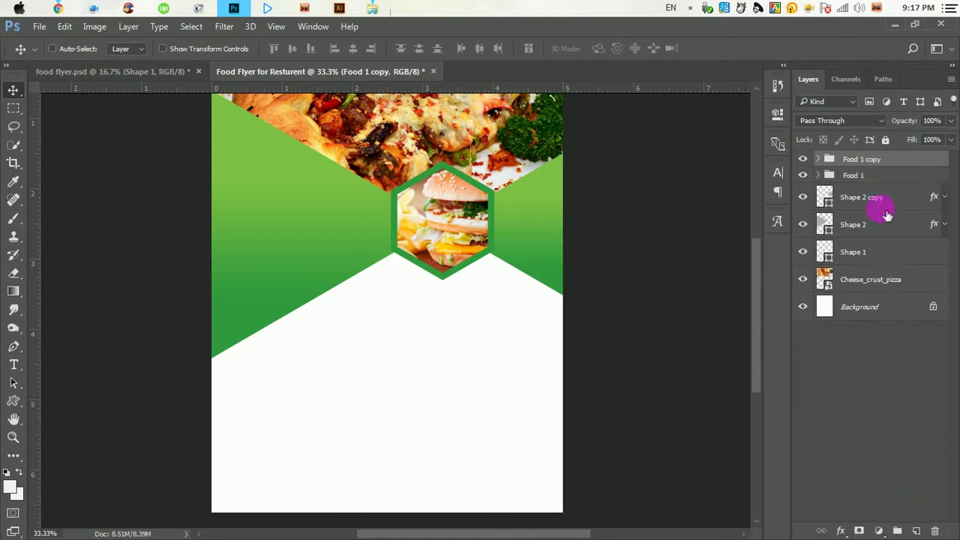
{"action": "left_click_drag", "start_coordinate": [402, 244], "coordinate": [331, 357]}
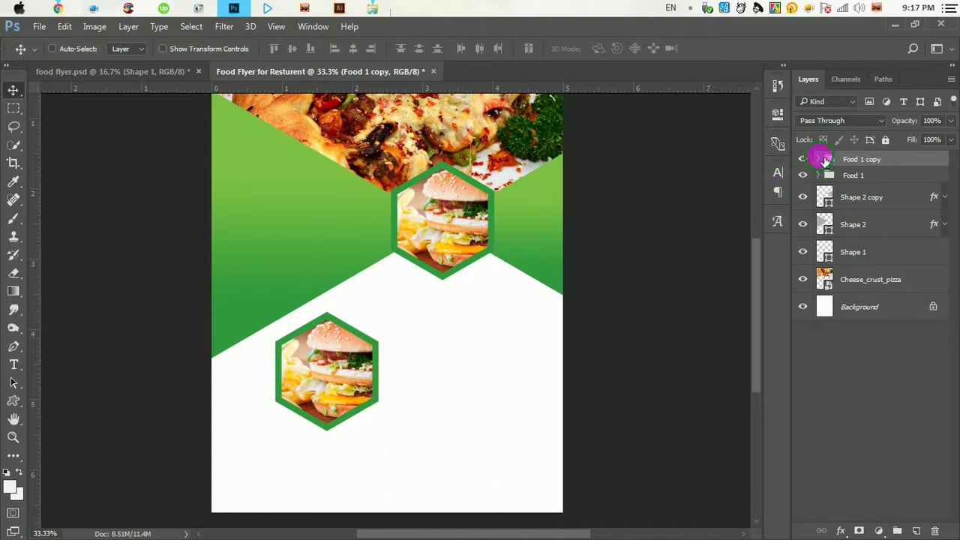
{"action": "left_click", "coordinate": [820, 159]}
{"action": "left_click_drag", "start_coordinate": [917, 188], "coordinate": [935, 532]}
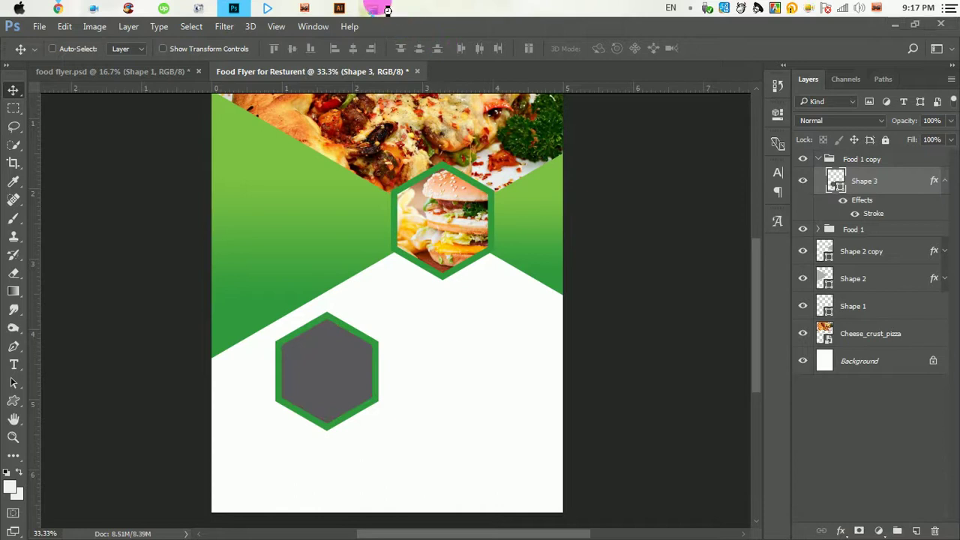
Place the HNCK7897 chicken photo from the food folder into the copied hexagon
{"action": "mouse_move", "coordinate": [372, 8]}
{"action": "left_click", "coordinate": [456, 64]}
{"action": "left_click", "coordinate": [653, 319]}
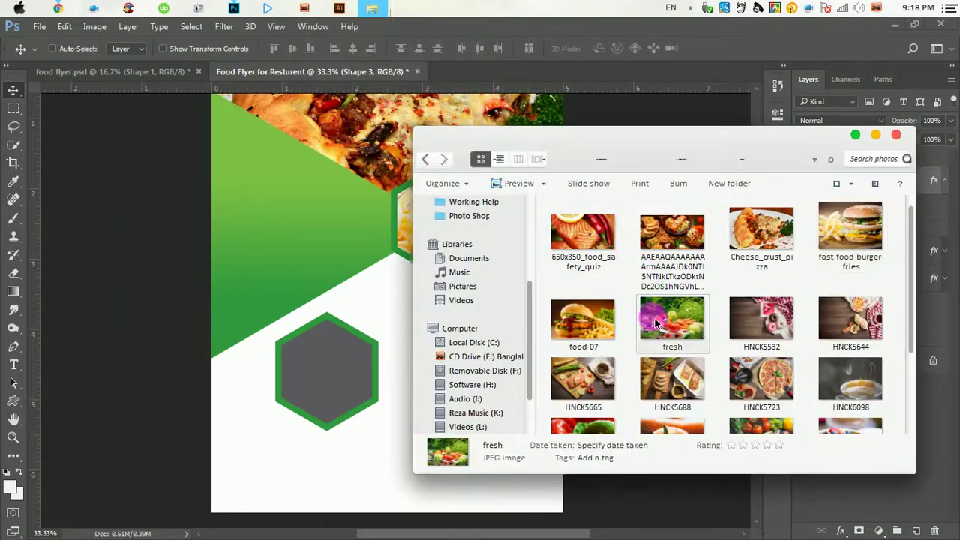
{"action": "scroll", "coordinate": [652, 334], "scroll_direction": "down", "scroll_amount": 2}
{"action": "left_click", "coordinate": [653, 341]}
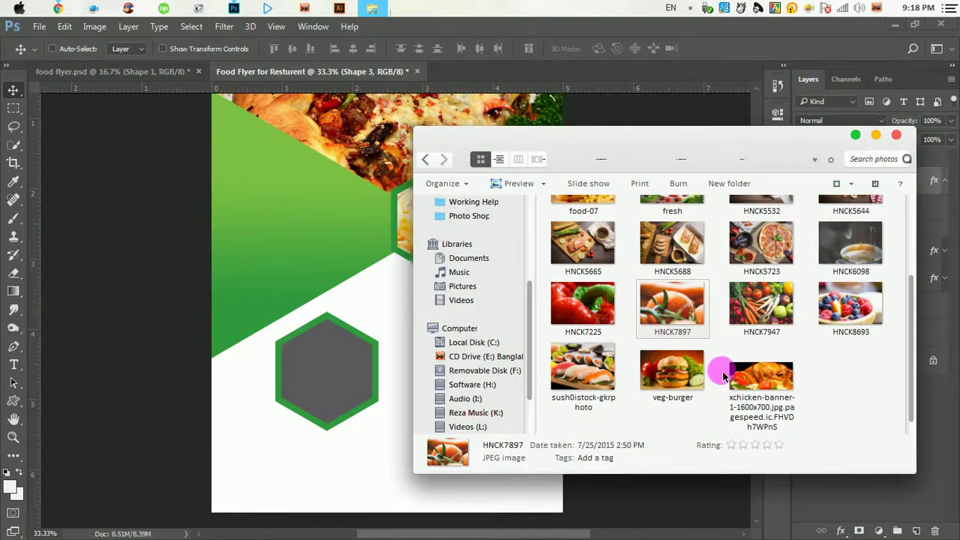
{"action": "left_click", "coordinate": [720, 370]}
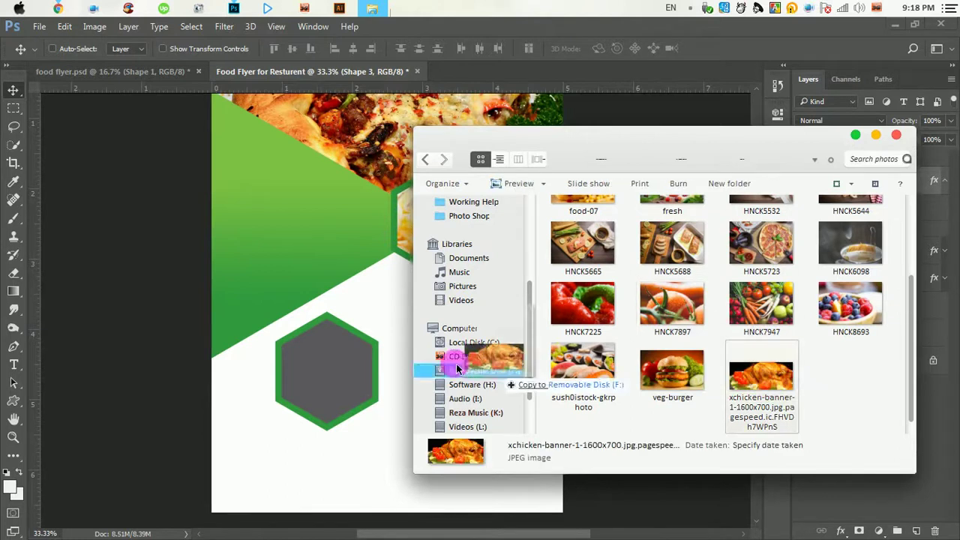
{"action": "mouse_move", "coordinate": [775, 388]}
{"action": "left_mouse_down"}
{"action": "mouse_move", "coordinate": [360, 350]}
{"action": "mouse_move", "coordinate": [338, 404]}
{"action": "left_mouse_up"}
{"action": "left_click", "coordinate": [481, 48]}
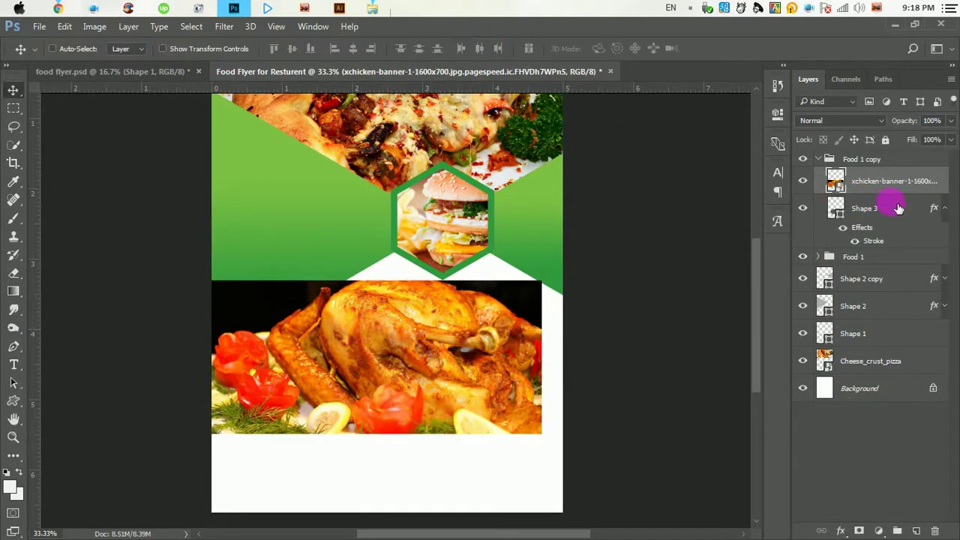
{"action": "right_click", "coordinate": [885, 184]}
Clip the chicken photo to the hexagon, resize and centre it, then collapse Food 1 copy
{"action": "left_click", "coordinate": [652, 405]}
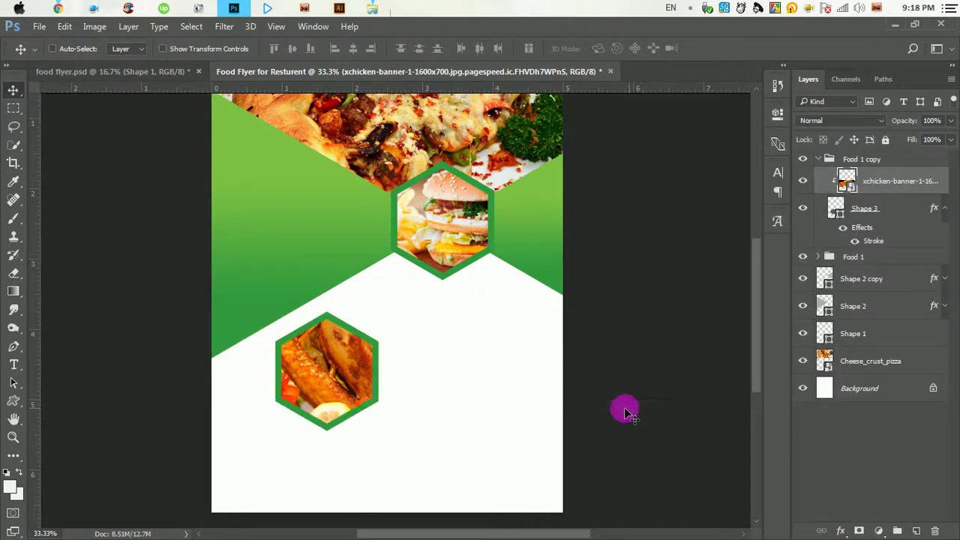
{"action": "key", "text": "ctrl+t"}
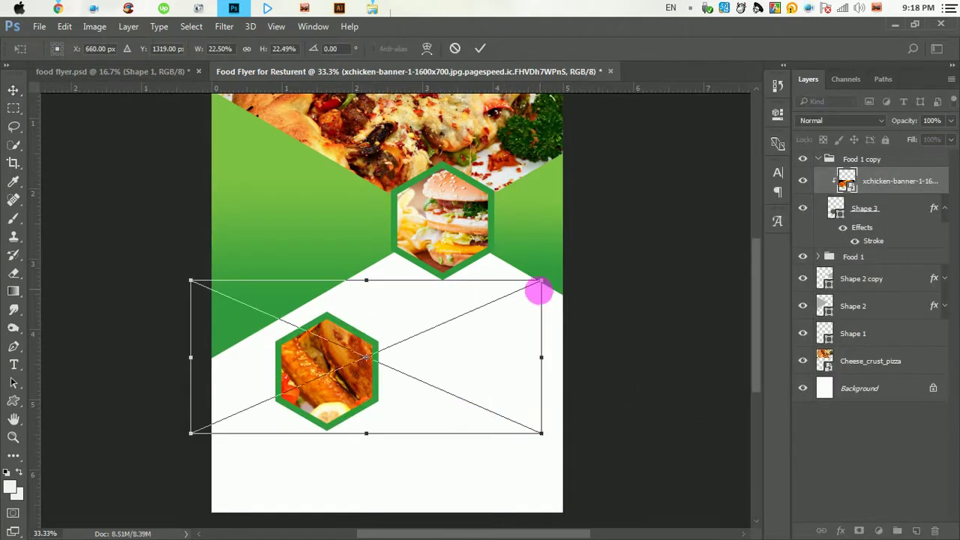
{"action": "left_click_drag", "start_coordinate": [541, 284], "coordinate": [485, 306]}
{"action": "left_click_drag", "start_coordinate": [419, 340], "coordinate": [403, 354]}
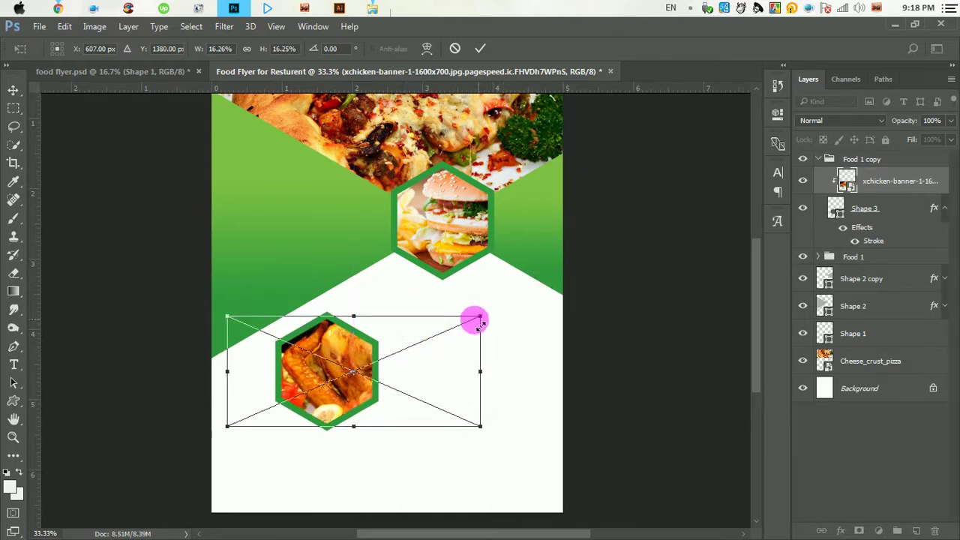
{"action": "left_click_drag", "start_coordinate": [481, 321], "coordinate": [461, 320]}
{"action": "mouse_move", "coordinate": [398, 353]}
{"action": "left_mouse_down"}
{"action": "mouse_move", "coordinate": [377, 343]}
{"action": "mouse_move", "coordinate": [353, 353]}
{"action": "mouse_move", "coordinate": [343, 339]}
{"action": "mouse_move", "coordinate": [427, 337]}
{"action": "mouse_move", "coordinate": [407, 346]}
{"action": "left_mouse_up"}
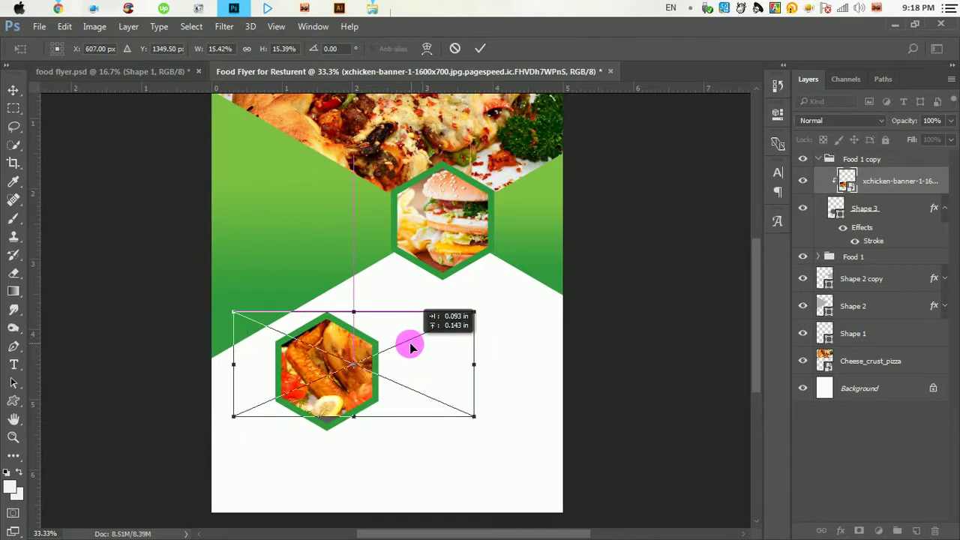
{"action": "left_click", "coordinate": [480, 50]}
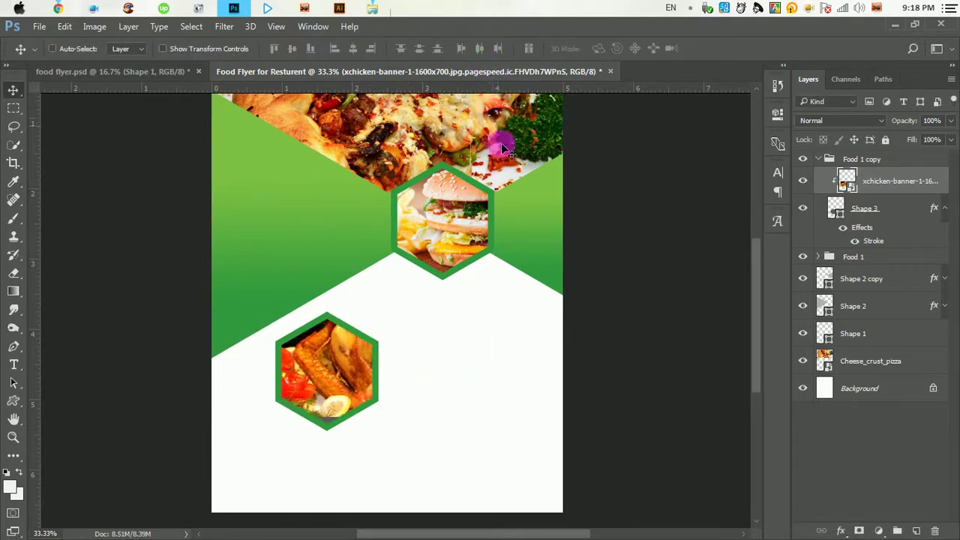
{"action": "left_click", "coordinate": [823, 161]}
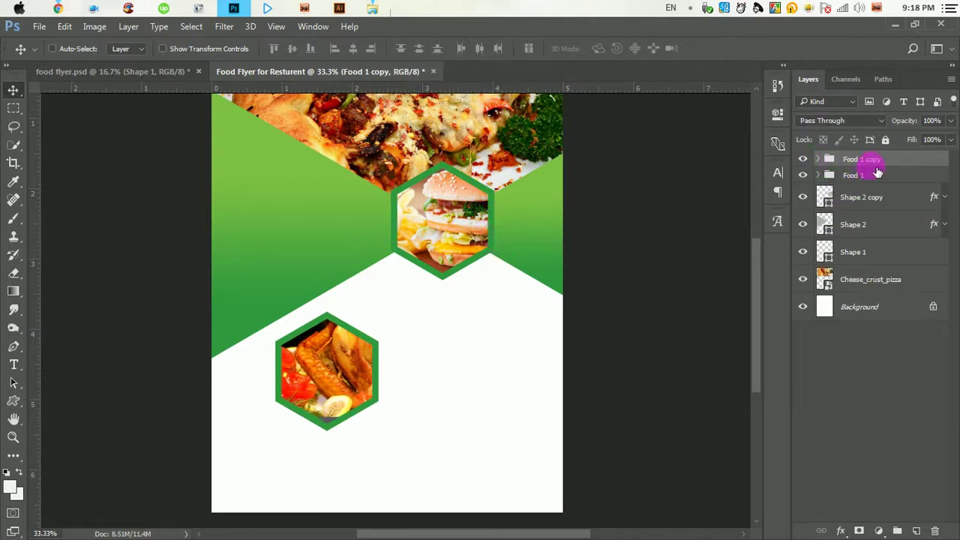
Duplicate the chicken hexagon group to its right as Food 1 copy 2 and delete its photo
{"action": "left_click", "coordinate": [870, 175]}
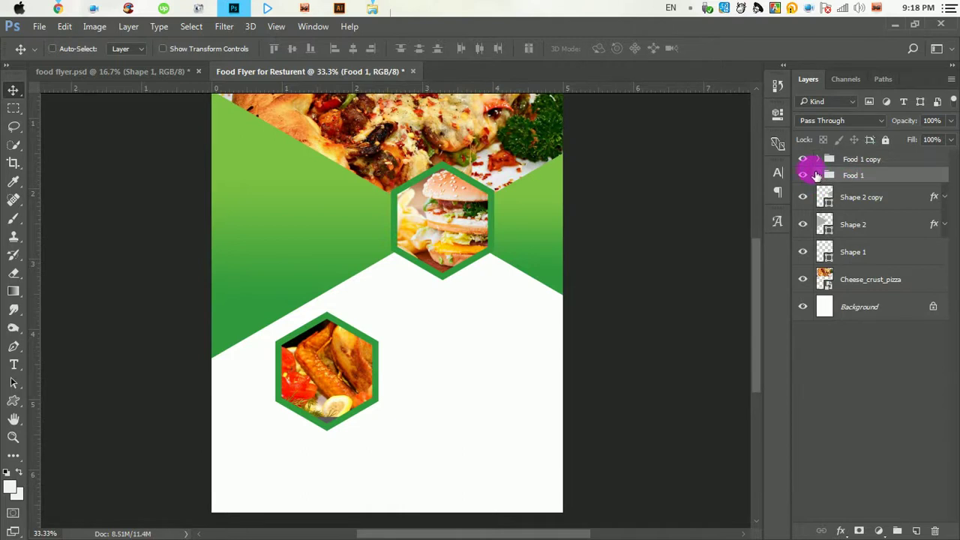
{"action": "left_click", "coordinate": [811, 175]}
{"action": "left_click", "coordinate": [851, 163]}
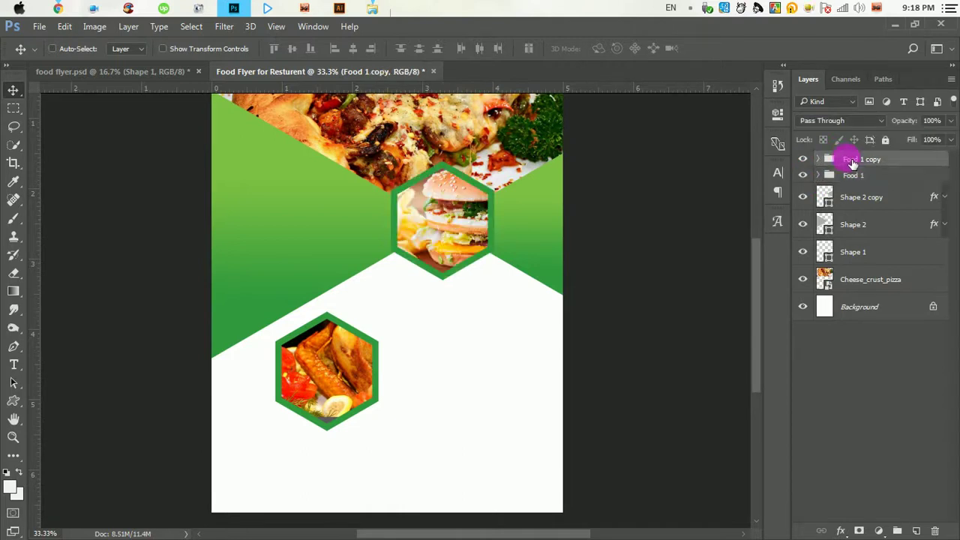
{"action": "left_click_drag", "start_coordinate": [318, 366], "coordinate": [425, 390]}
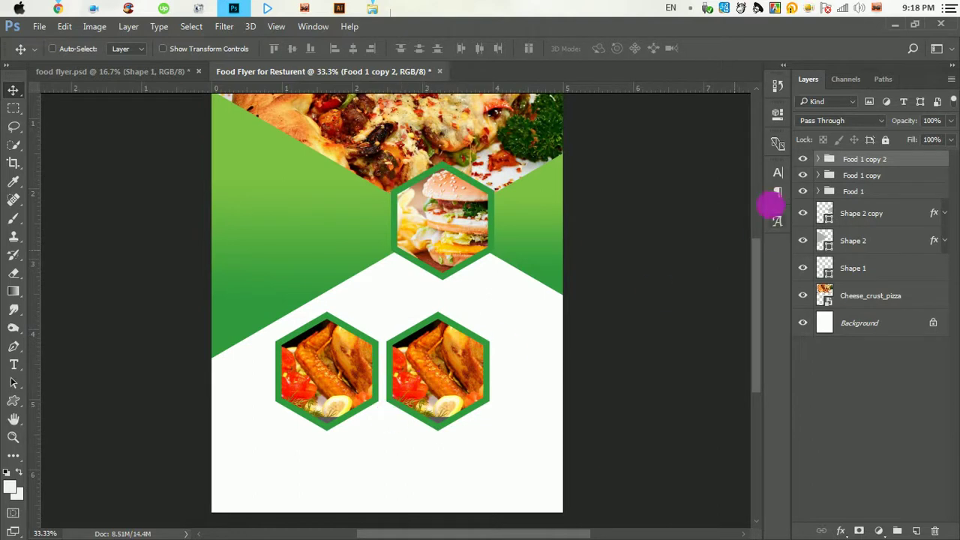
{"action": "left_click", "coordinate": [818, 159]}
{"action": "left_click_drag", "start_coordinate": [878, 194], "coordinate": [935, 531]}
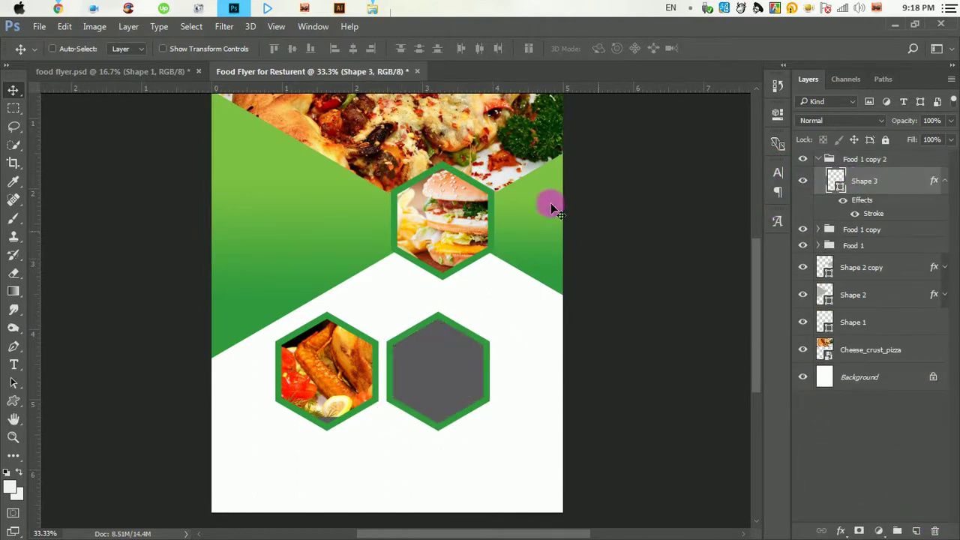
Place the 650x350_food_safety_quiz salmon photo into the flyer, scaled to about 30%
{"action": "mouse_move", "coordinate": [372, 8]}
{"action": "left_click", "coordinate": [439, 98]}
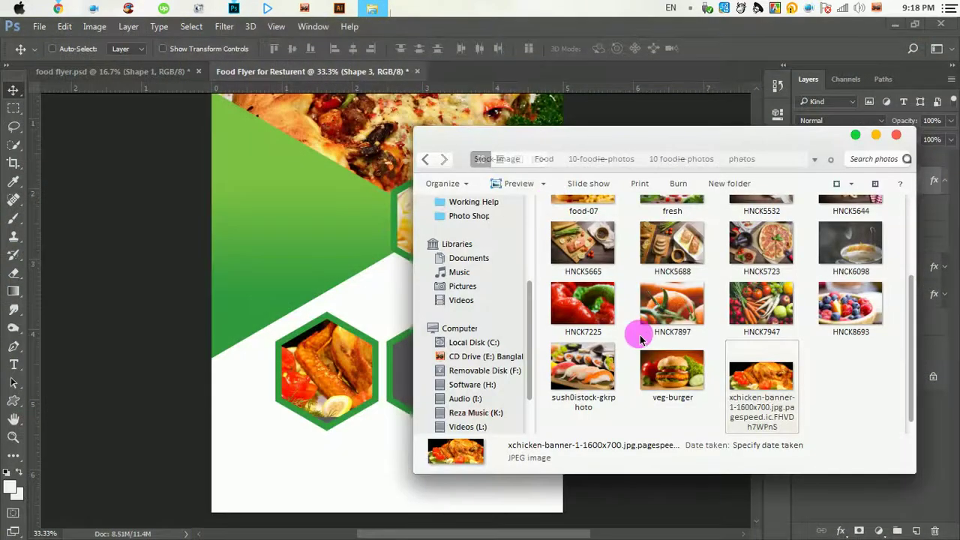
{"action": "left_click", "coordinate": [647, 326]}
{"action": "scroll", "coordinate": [649, 330], "scroll_direction": "up", "scroll_amount": 2}
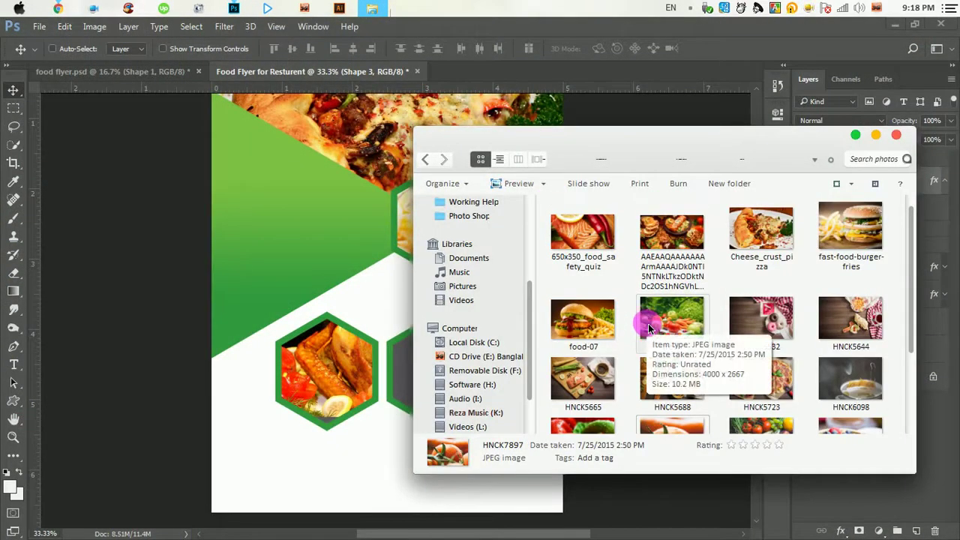
{"action": "left_click", "coordinate": [589, 238]}
{"action": "left_click_drag", "start_coordinate": [590, 231], "coordinate": [418, 364]}
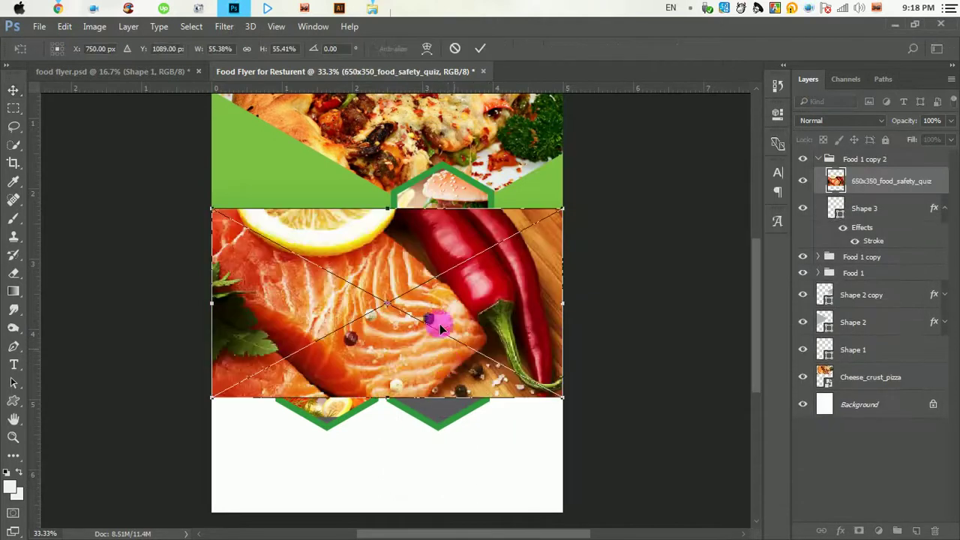
{"action": "left_click_drag", "start_coordinate": [439, 322], "coordinate": [476, 343]}
{"action": "left_click_drag", "start_coordinate": [267, 282], "coordinate": [348, 314]}
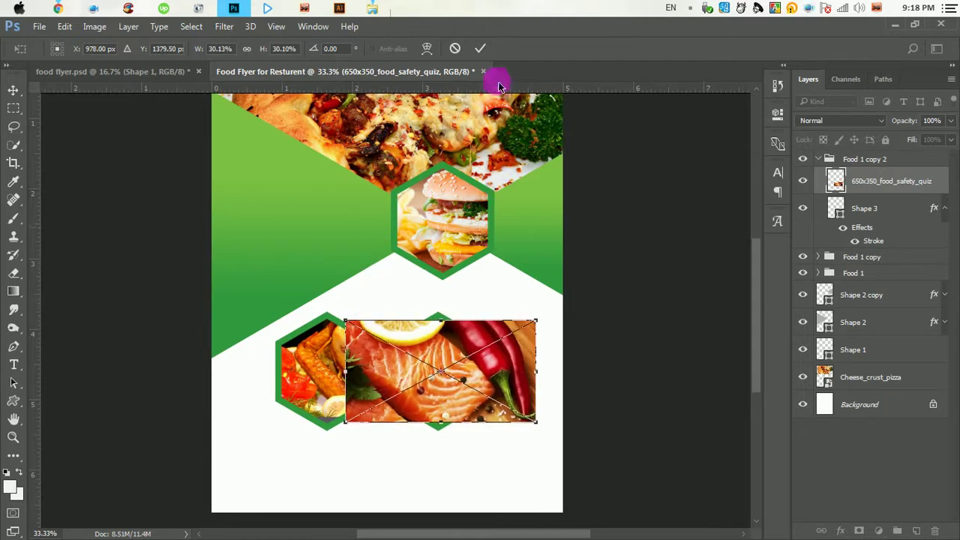
{"action": "left_click", "coordinate": [481, 48]}
Clip the salmon photo inside the new hexagon and reposition it to fit
{"action": "right_click", "coordinate": [893, 188]}
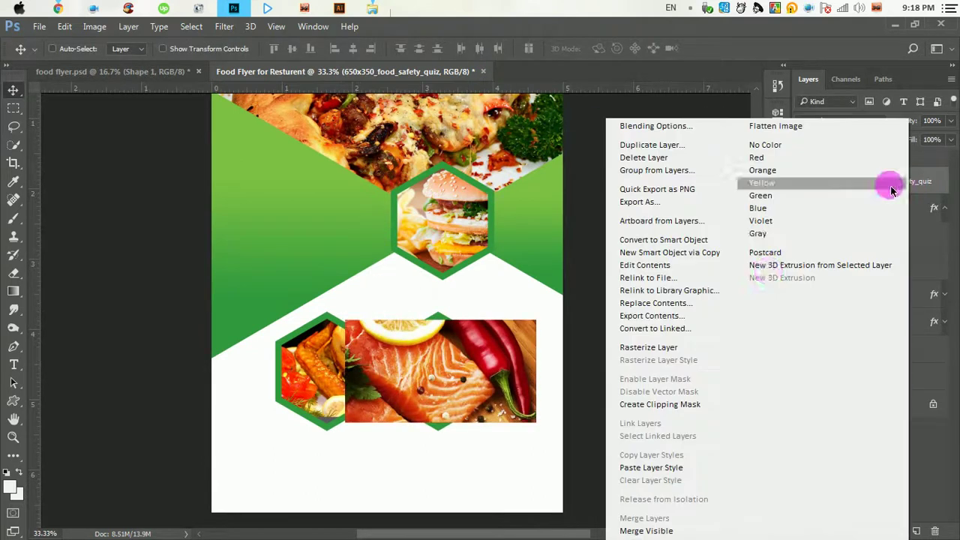
{"action": "left_click", "coordinate": [680, 404]}
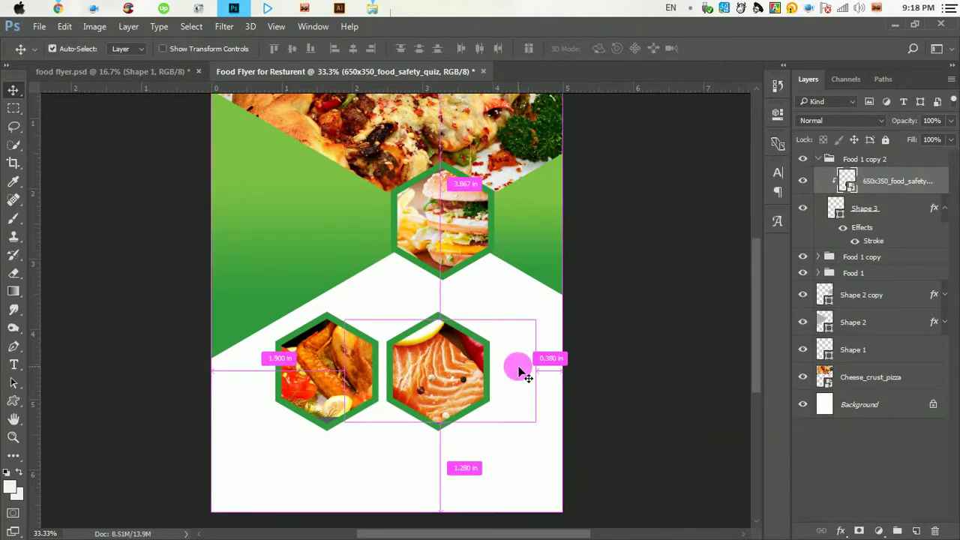
{"action": "key", "text": "ctrl+t"}
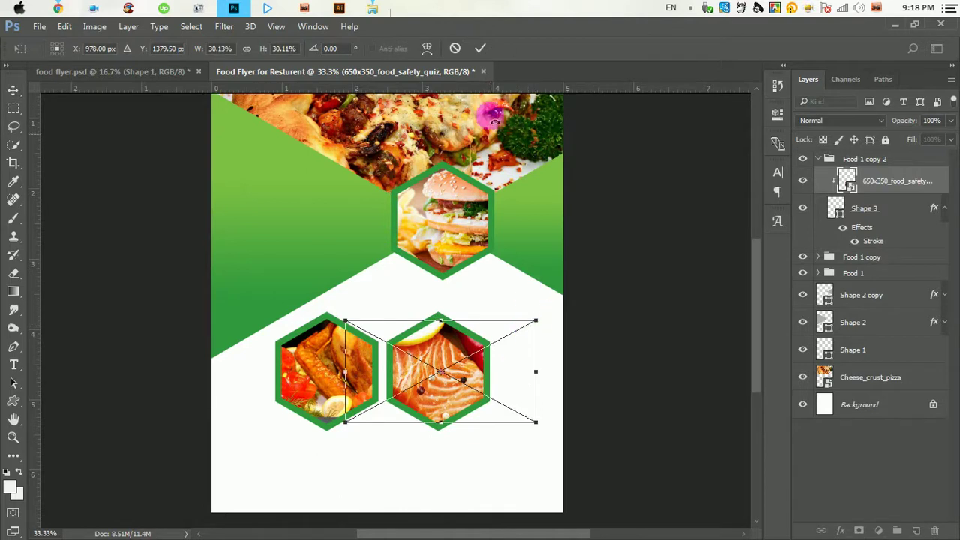
{"action": "left_click", "coordinate": [481, 48]}
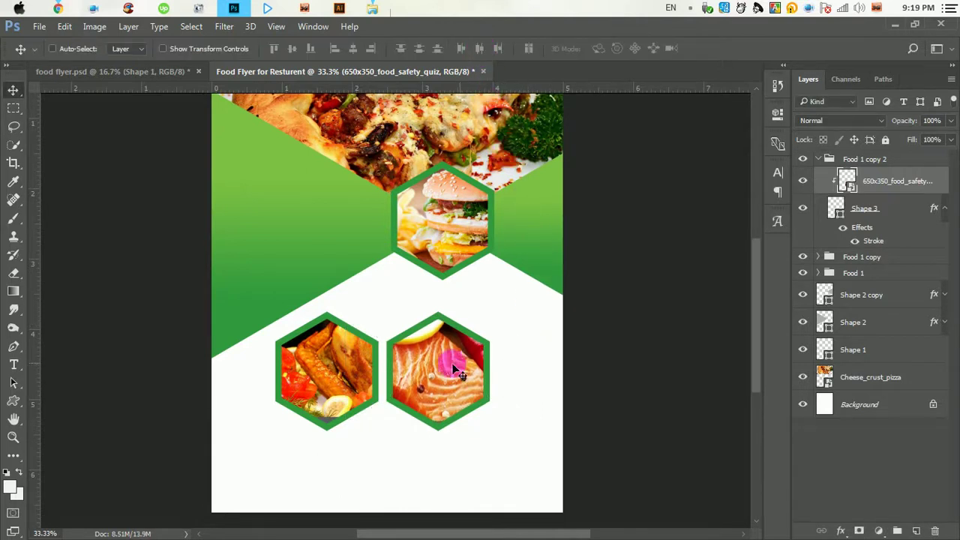
{"action": "left_click_drag", "start_coordinate": [453, 367], "coordinate": [432, 371]}
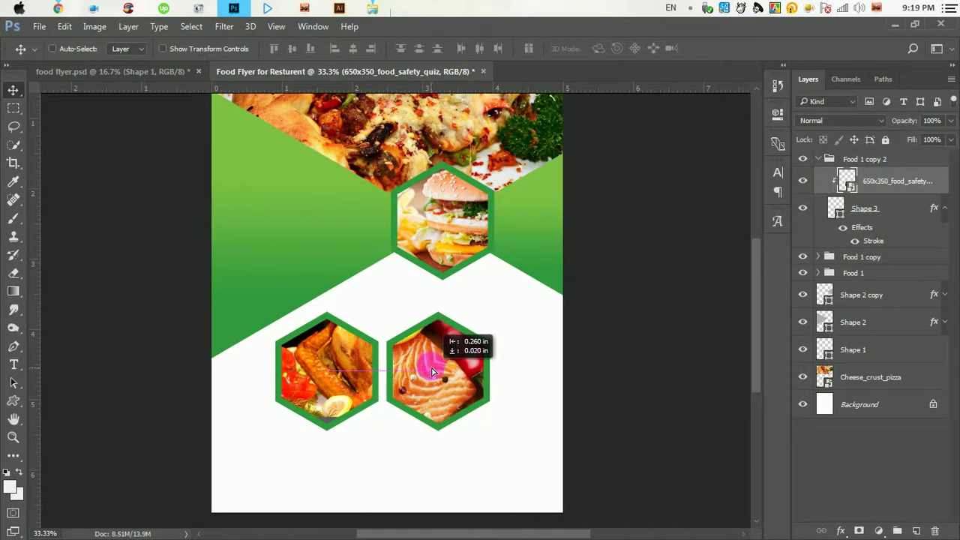
{"action": "mouse_move", "coordinate": [432, 371]}
{"action": "left_mouse_down"}
{"action": "mouse_move", "coordinate": [492, 398]}
{"action": "mouse_move", "coordinate": [511, 394]}
{"action": "left_mouse_up"}
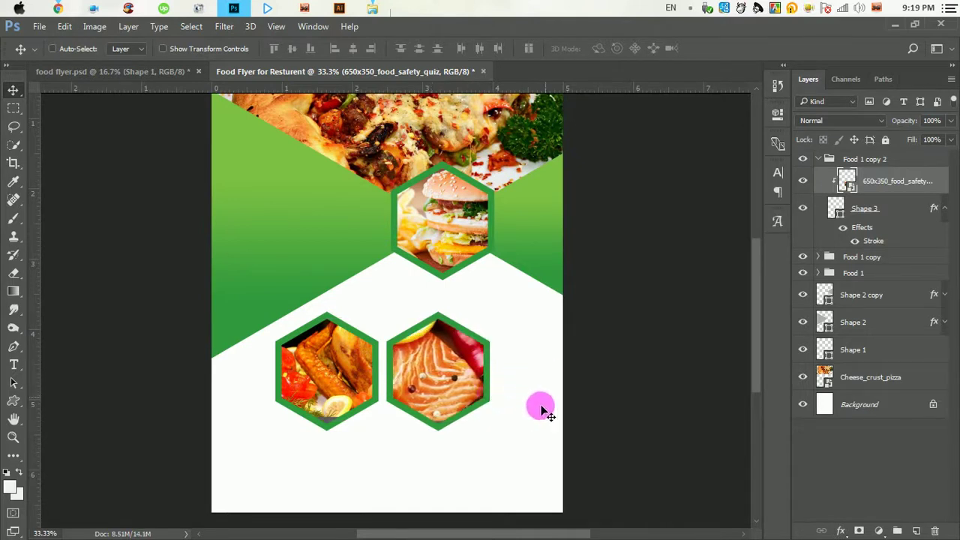
{"action": "left_click", "coordinate": [846, 182]}
Convert the Food 1 copy 2 and Food 1 copy groups into smart objects
{"action": "left_click", "coordinate": [825, 160]}
{"action": "left_click", "coordinate": [868, 178], "text": "ctrl"}
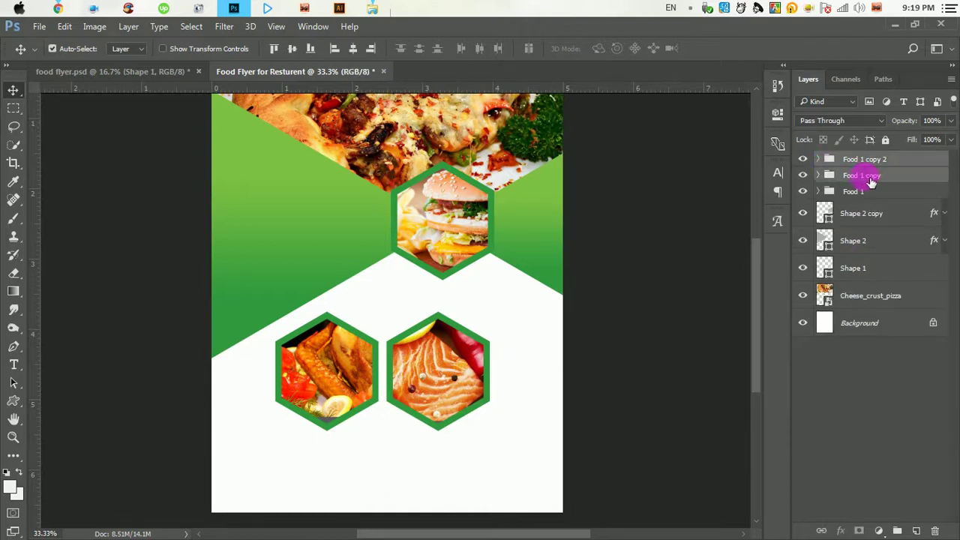
{"action": "left_click", "coordinate": [879, 164]}
{"action": "right_click", "coordinate": [894, 159]}
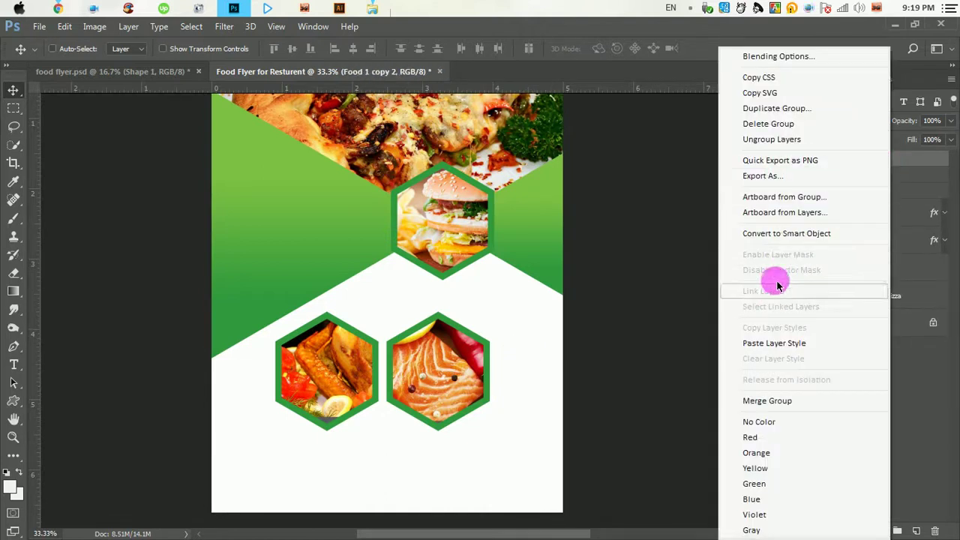
{"action": "left_click", "coordinate": [791, 242]}
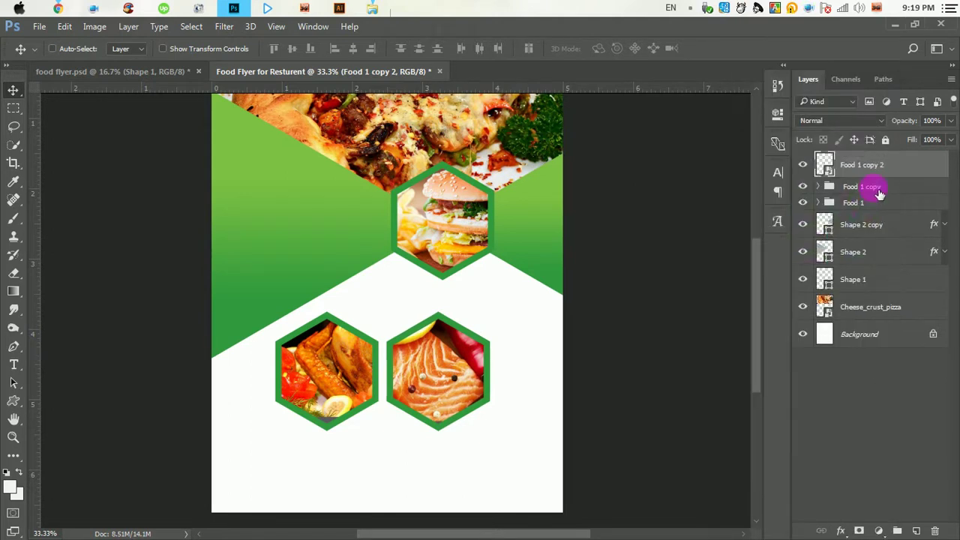
{"action": "left_click", "coordinate": [868, 188]}
{"action": "right_click", "coordinate": [871, 188]}
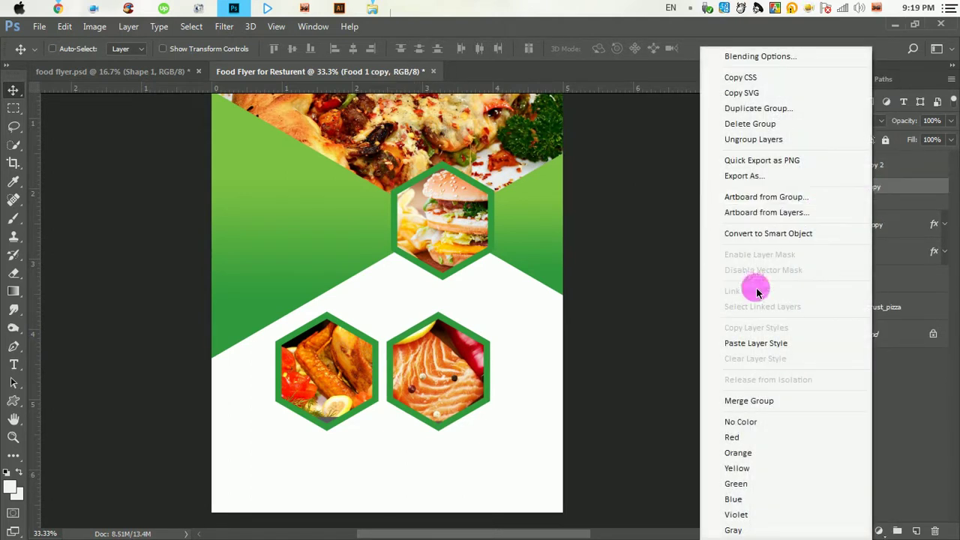
{"action": "left_click", "coordinate": [761, 233]}
Scale both lower hexagons to about 87% and move them up and left
{"action": "left_click", "coordinate": [860, 171], "text": "shift"}
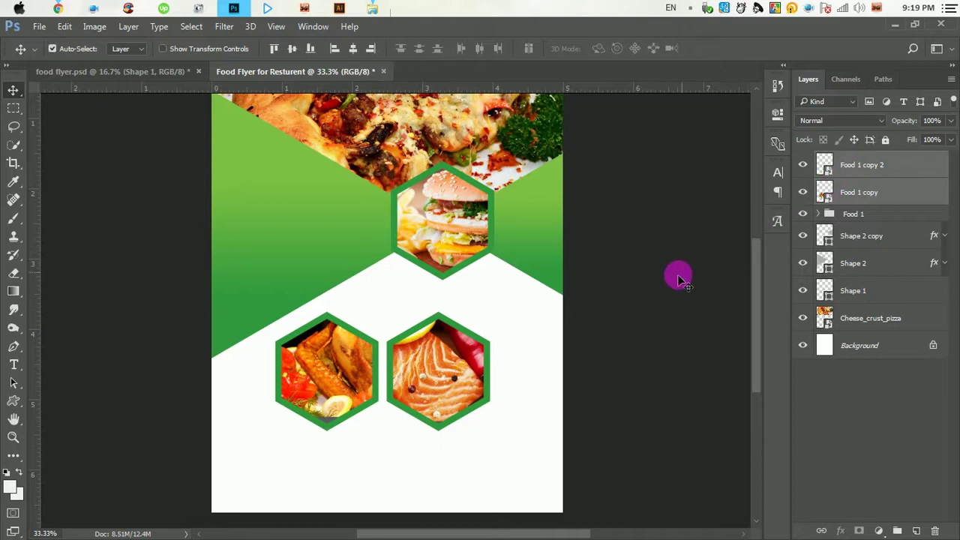
{"action": "key", "text": "ctrl+t"}
{"action": "left_click_drag", "start_coordinate": [491, 313], "coordinate": [458, 323]}
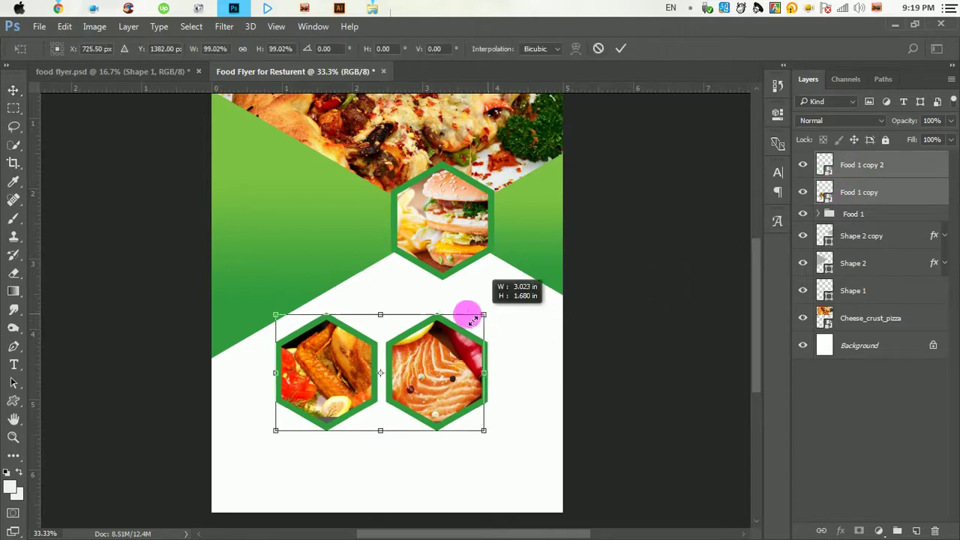
{"action": "left_click", "coordinate": [621, 49]}
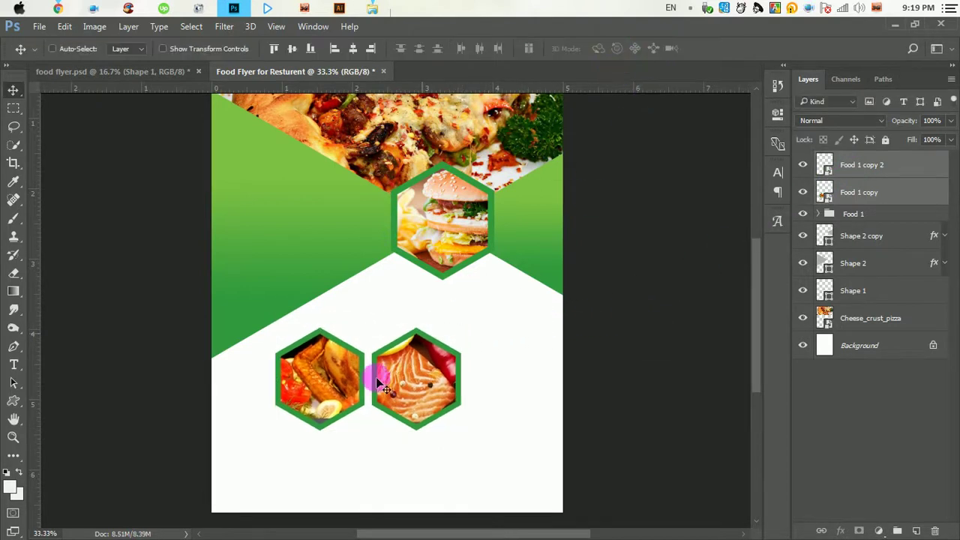
{"action": "mouse_move", "coordinate": [411, 403]}
{"action": "left_mouse_down"}
{"action": "mouse_move", "coordinate": [381, 384]}
{"action": "mouse_move", "coordinate": [393, 405]}
{"action": "left_mouse_up"}
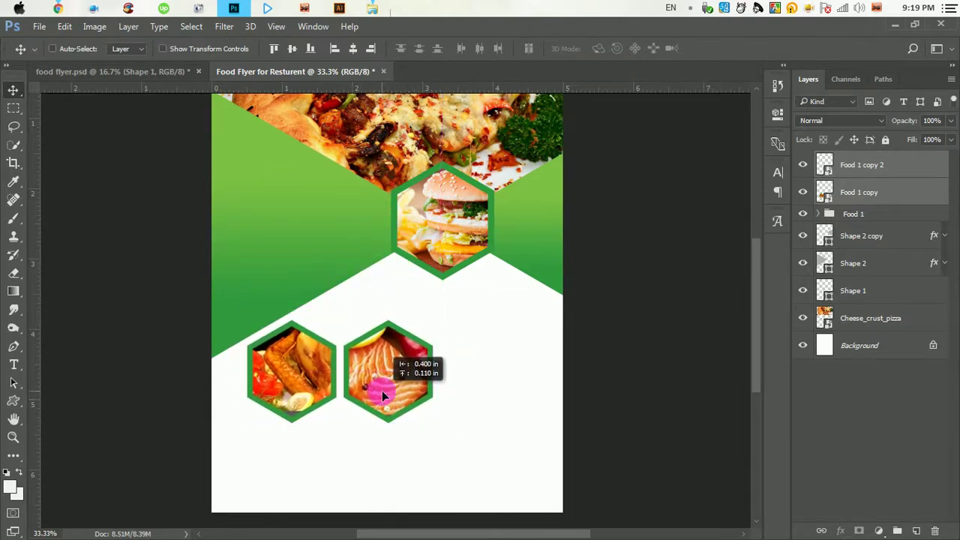
{"action": "left_click_drag", "start_coordinate": [393, 405], "coordinate": [390, 401]}
Shrink the hexagon pair further to about 70%, then enlarge it slightly
{"action": "key", "text": "ctrl+minus"}
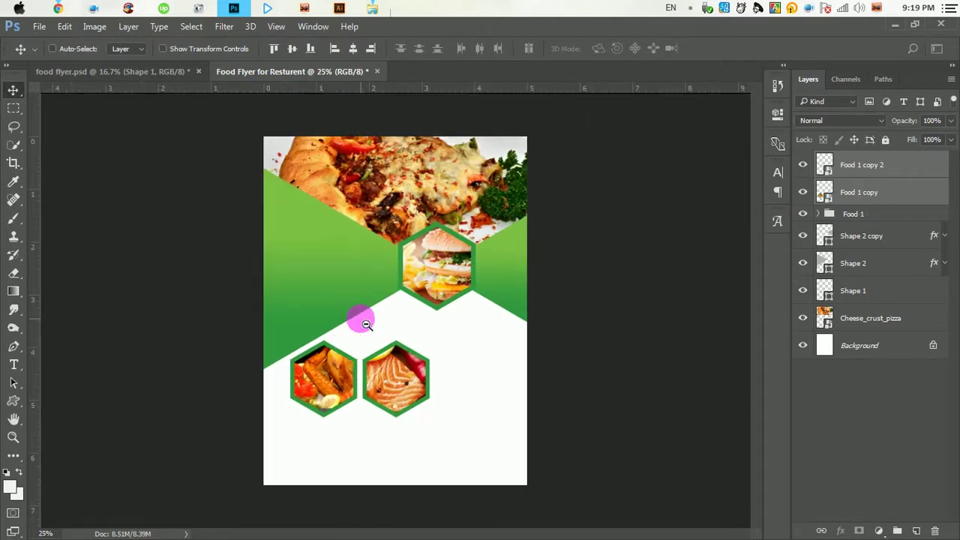
{"action": "key", "text": "ctrl+t"}
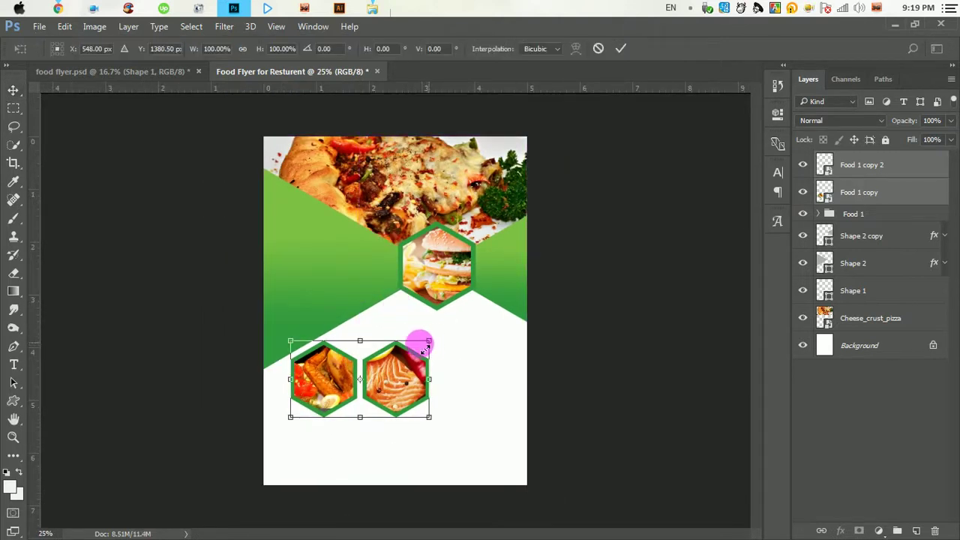
{"action": "left_click_drag", "start_coordinate": [430, 342], "coordinate": [384, 364]}
{"action": "left_click", "coordinate": [623, 48]}
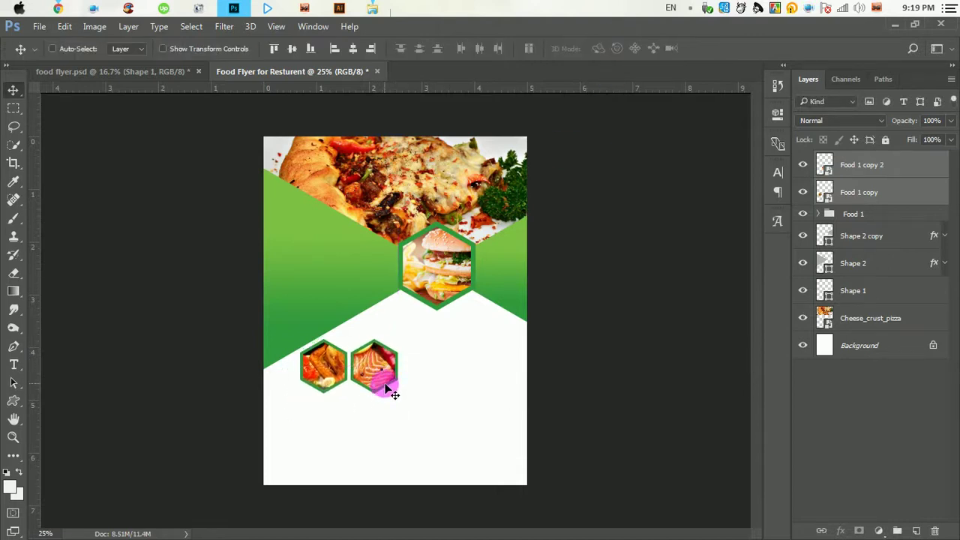
{"action": "key", "text": "ctrl+t"}
{"action": "left_click_drag", "start_coordinate": [399, 393], "coordinate": [406, 398]}
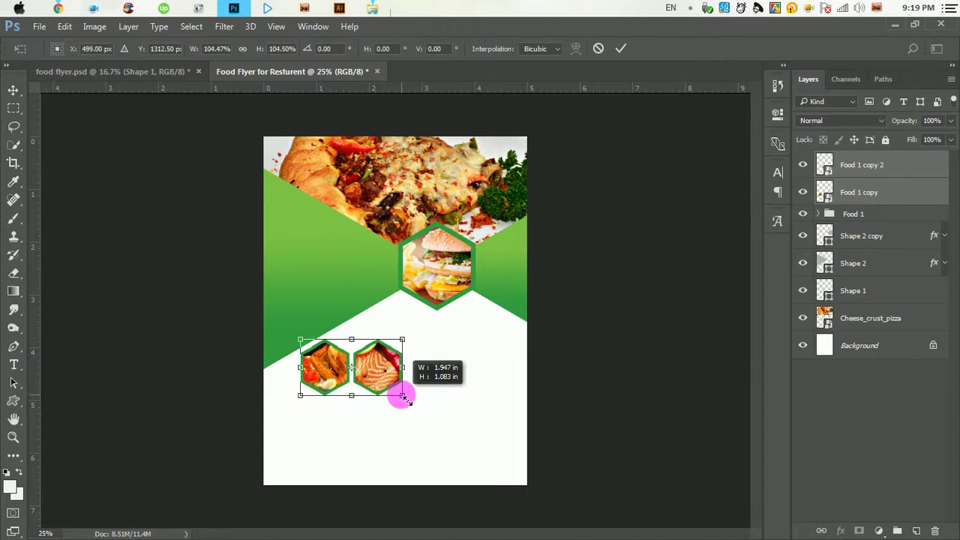
{"action": "left_click", "coordinate": [622, 50]}
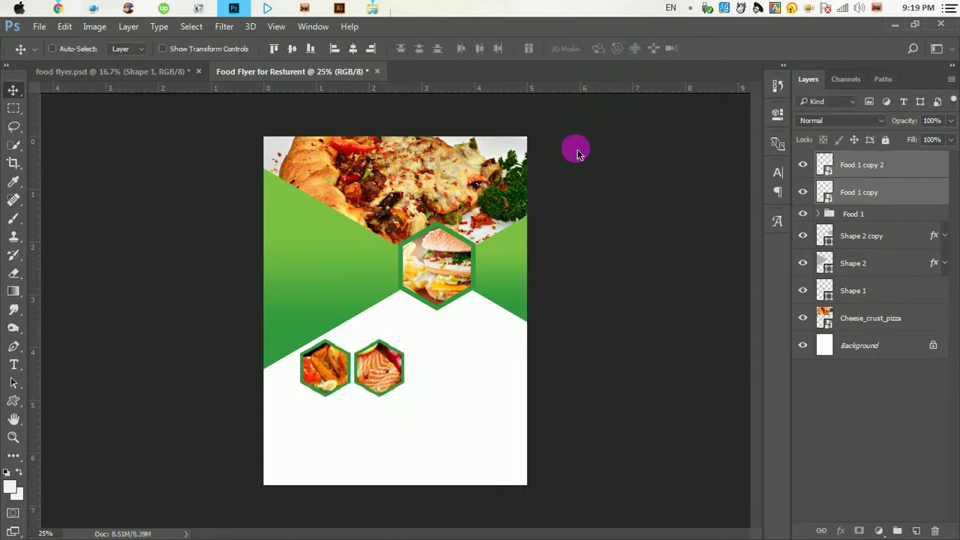
{"action": "key", "text": "ctrl+plus"}
{"action": "scroll", "coordinate": [437, 321], "scroll_direction": "up", "scroll_amount": 2}
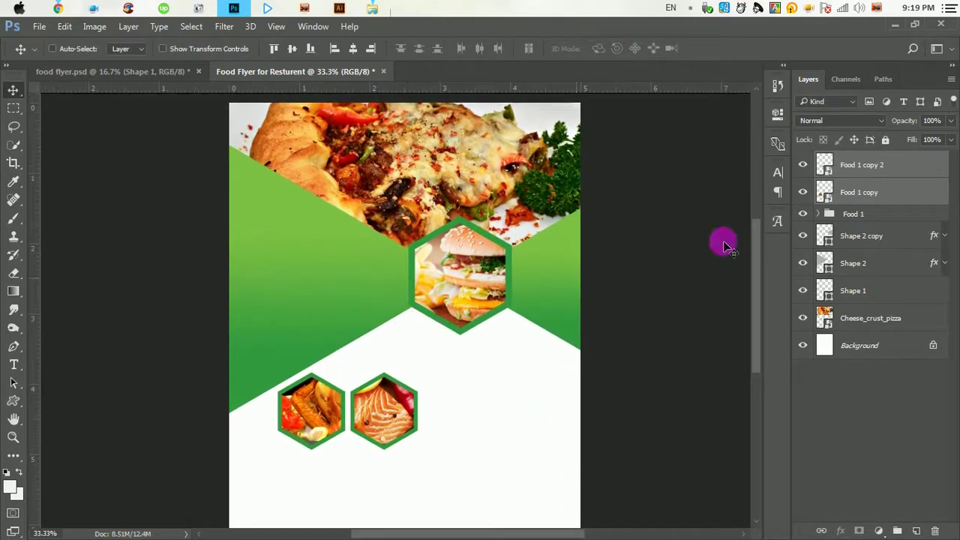
Add the white headline text LOOKING FOR GREAT FOODS on the green area
{"action": "left_click", "coordinate": [918, 530]}
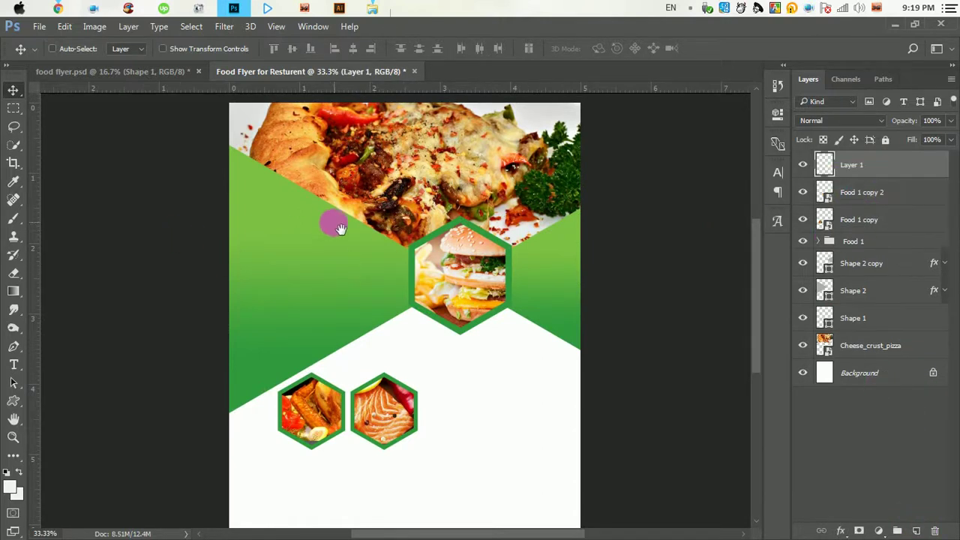
{"action": "left_click_drag", "start_coordinate": [340, 228], "coordinate": [340, 267]}
{"action": "key", "text": "t"}
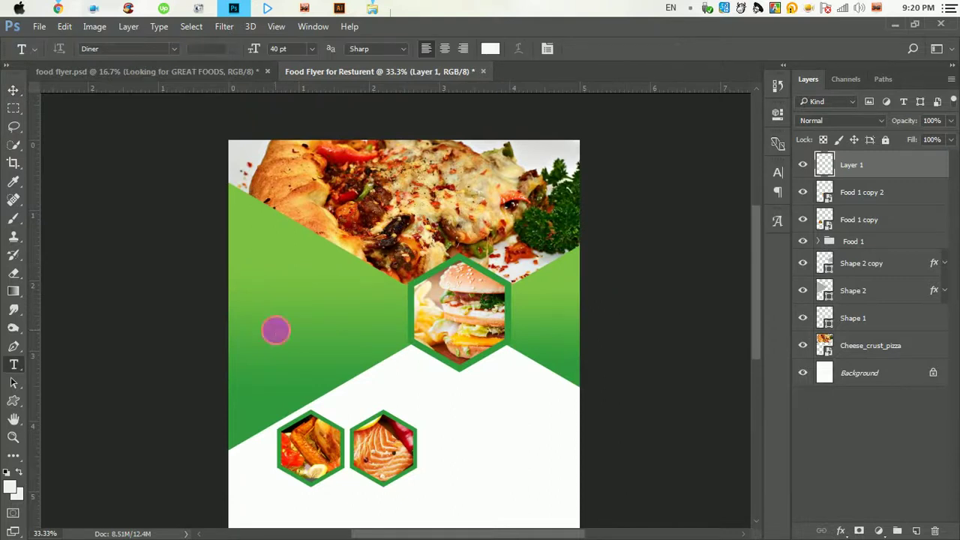
{"action": "left_click", "coordinate": [254, 315]}
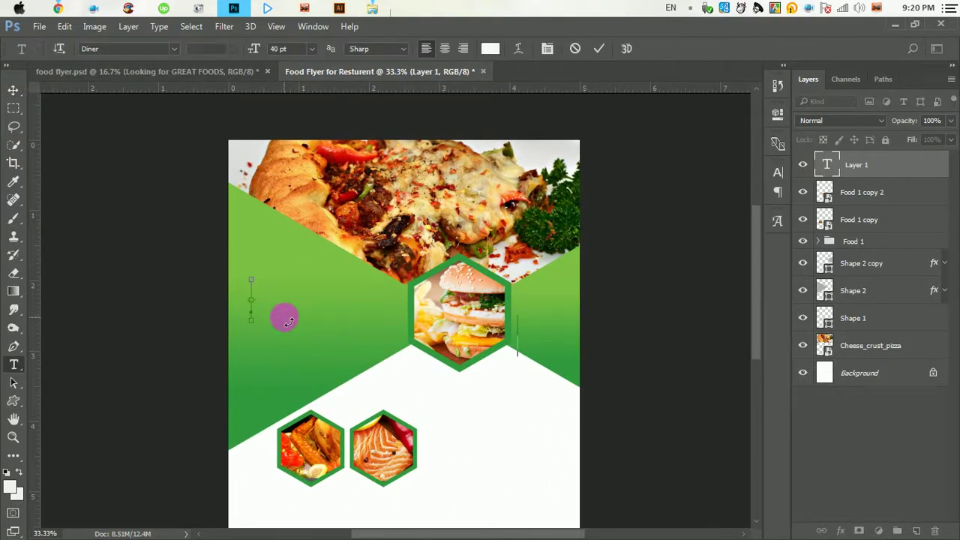
{"action": "key", "text": "ctrl+v"}
{"action": "left_click", "coordinate": [599, 48]}
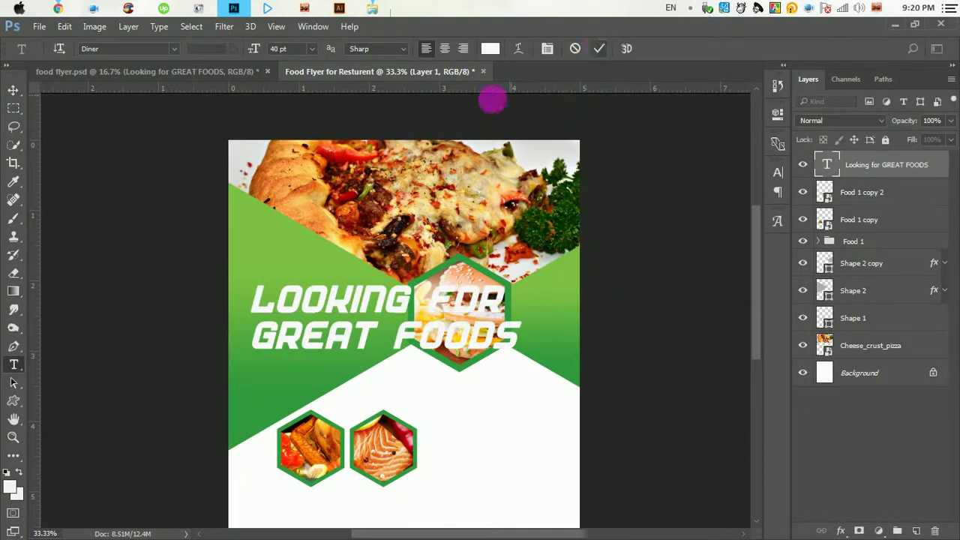
Scale the headline down to about 46% and move it beside the burger hexagon
{"action": "left_click", "coordinate": [13, 91]}
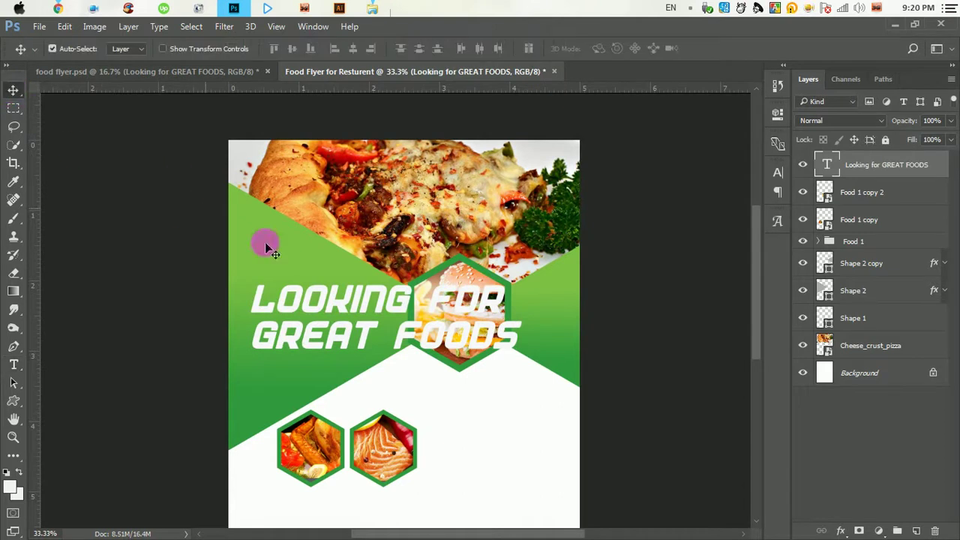
{"action": "key", "text": "ctrl+t"}
{"action": "left_click_drag", "start_coordinate": [364, 279], "coordinate": [348, 293]}
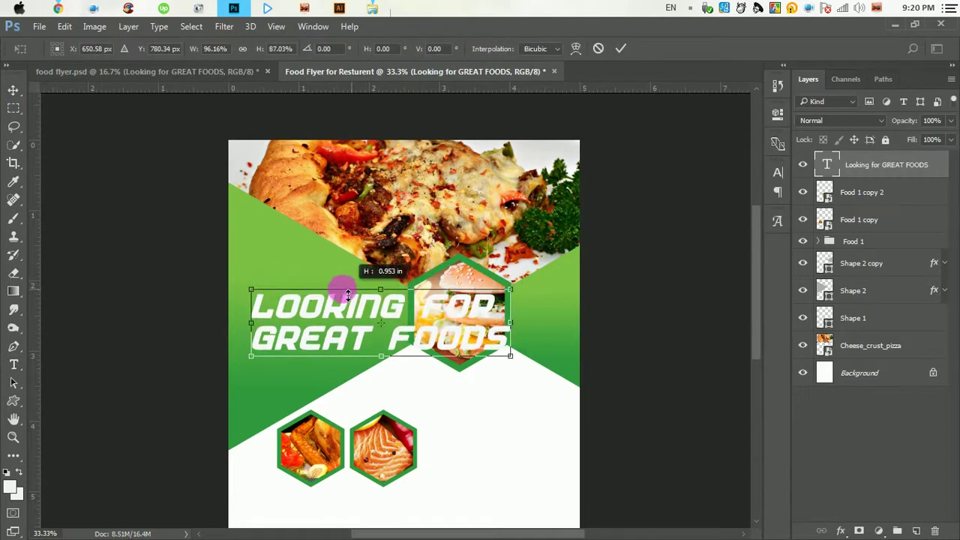
{"action": "left_click", "coordinate": [601, 48]}
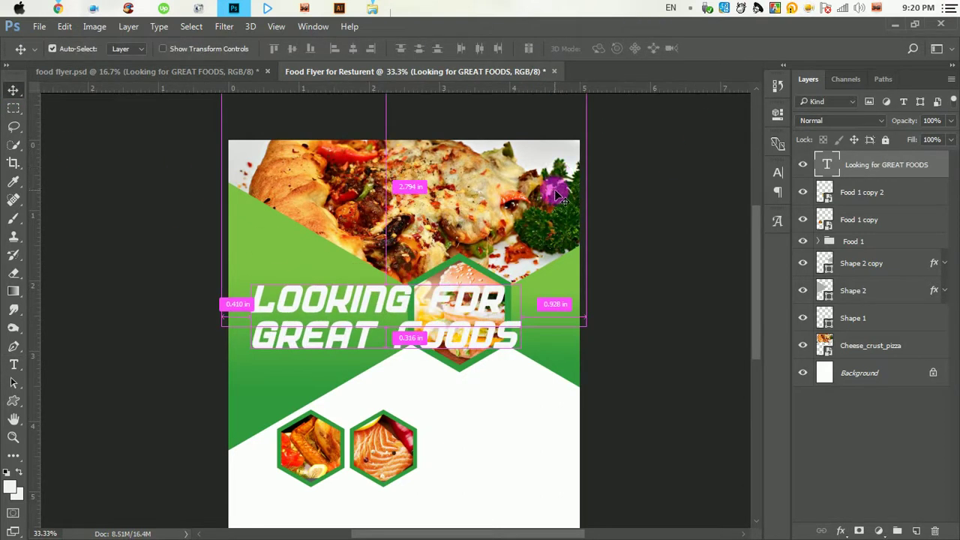
{"action": "left_click_drag", "start_coordinate": [514, 268], "coordinate": [362, 275]}
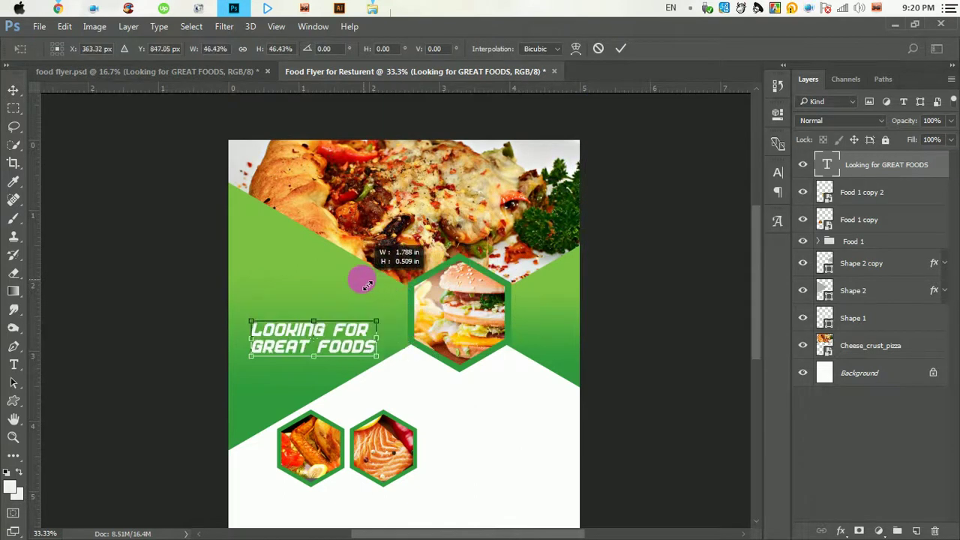
{"action": "left_click", "coordinate": [621, 48]}
{"action": "left_click_drag", "start_coordinate": [354, 338], "coordinate": [334, 307]}
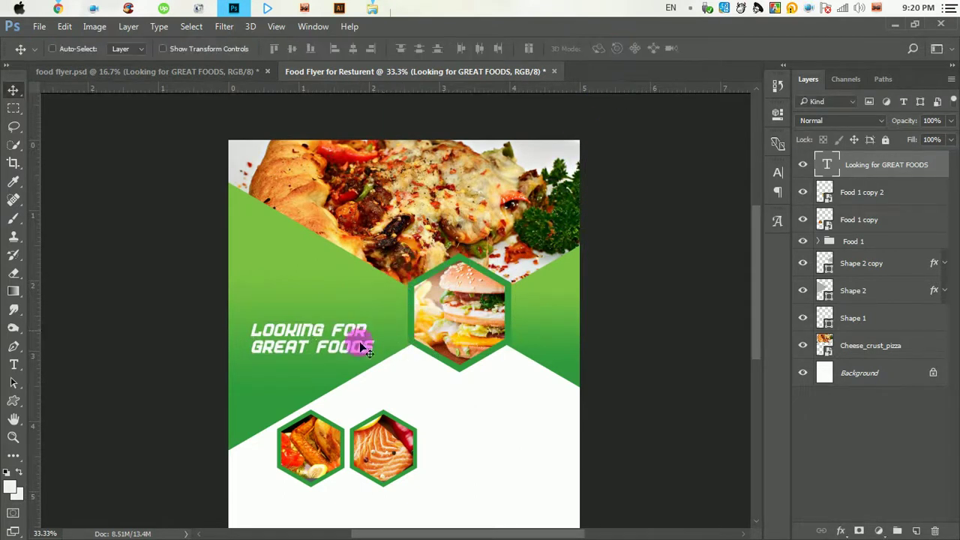
Reduce the LOOKING FOR line of the headline to 15.28 pt
{"action": "left_click", "coordinate": [14, 364]}
{"action": "left_click", "coordinate": [315, 305]}
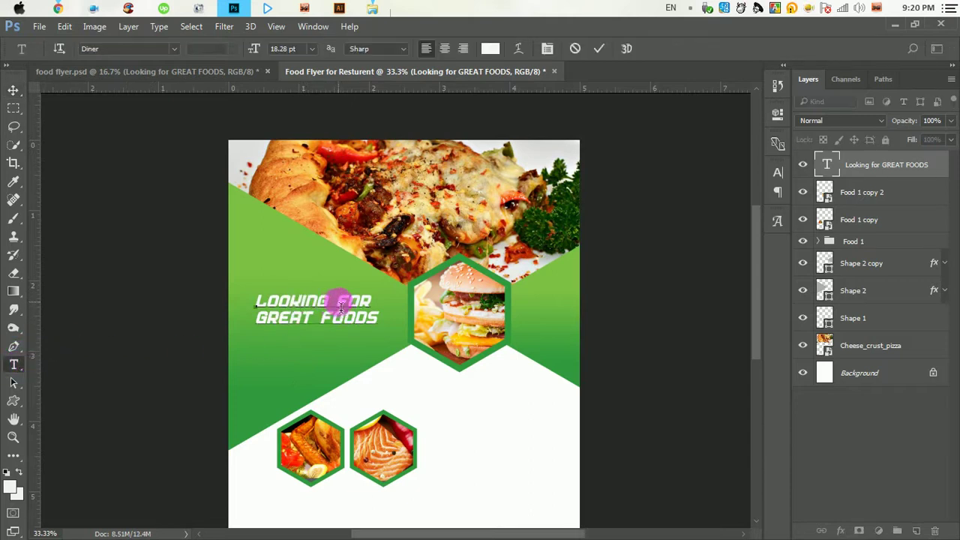
{"action": "left_click_drag", "start_coordinate": [375, 303], "coordinate": [221, 306]}
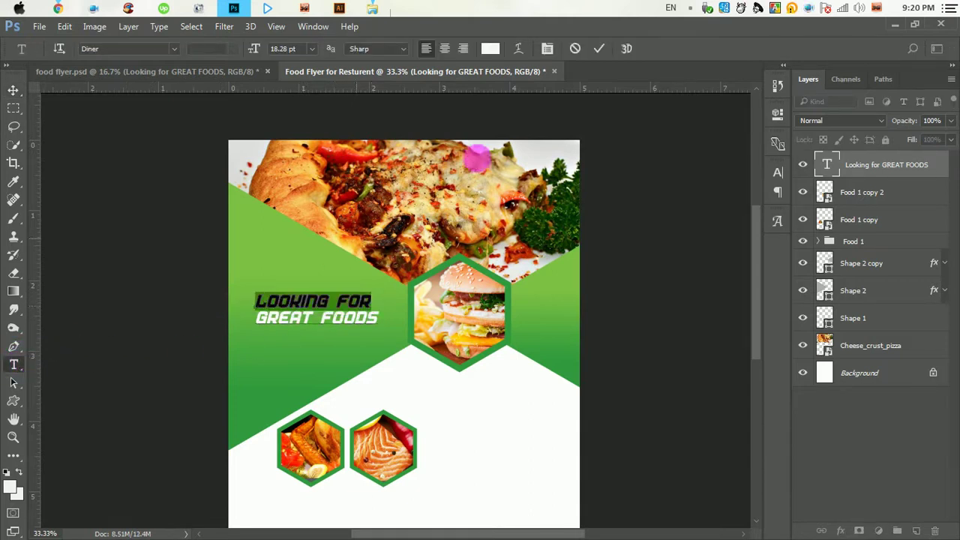
{"action": "left_click", "coordinate": [780, 178]}
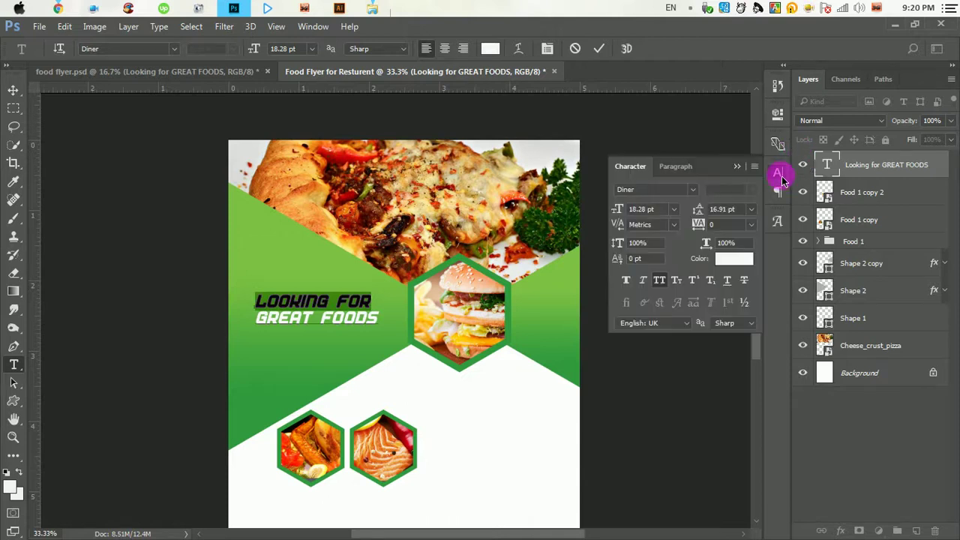
{"action": "left_click_drag", "start_coordinate": [625, 213], "coordinate": [623, 214]}
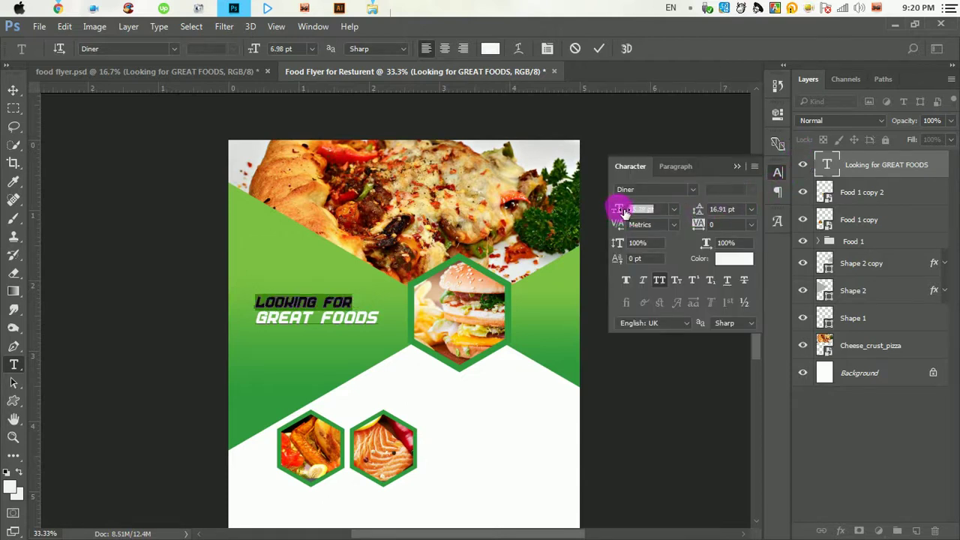
{"action": "left_click", "coordinate": [599, 49]}
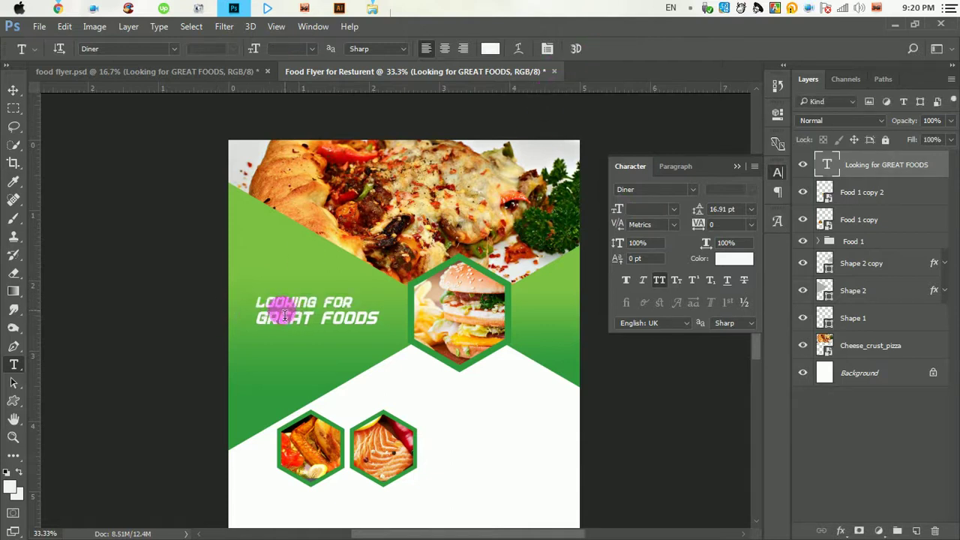
{"action": "left_click_drag", "start_coordinate": [262, 308], "coordinate": [400, 345]}
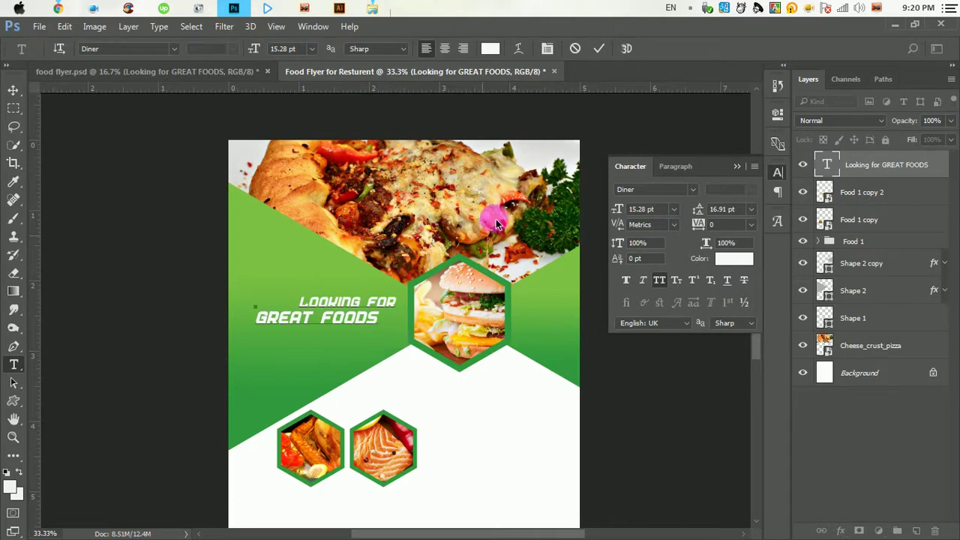
{"action": "key", "text": "ctrl+z"}
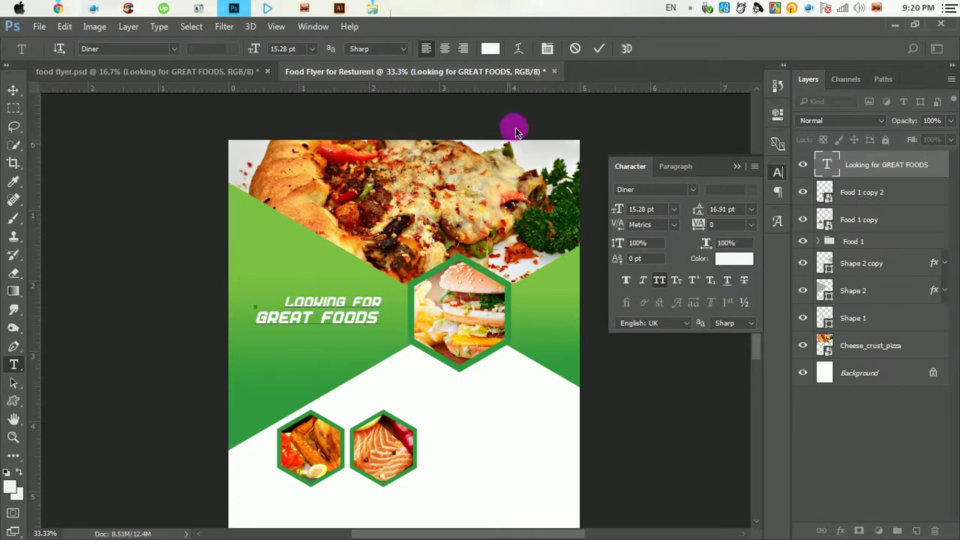
{"action": "left_click", "coordinate": [599, 54]}
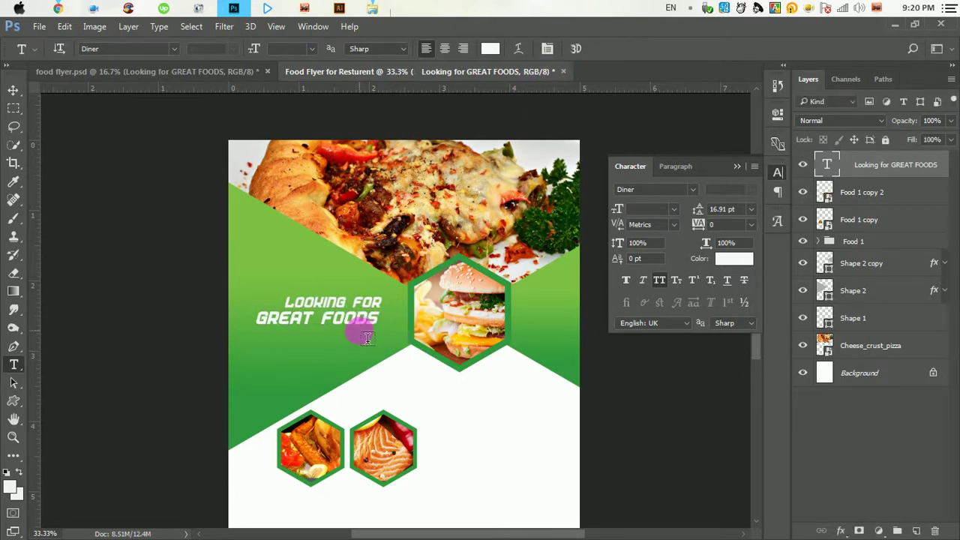
Add a third headline line, RESTURENTS?, and shrink it slightly
{"action": "left_click", "coordinate": [386, 321]}
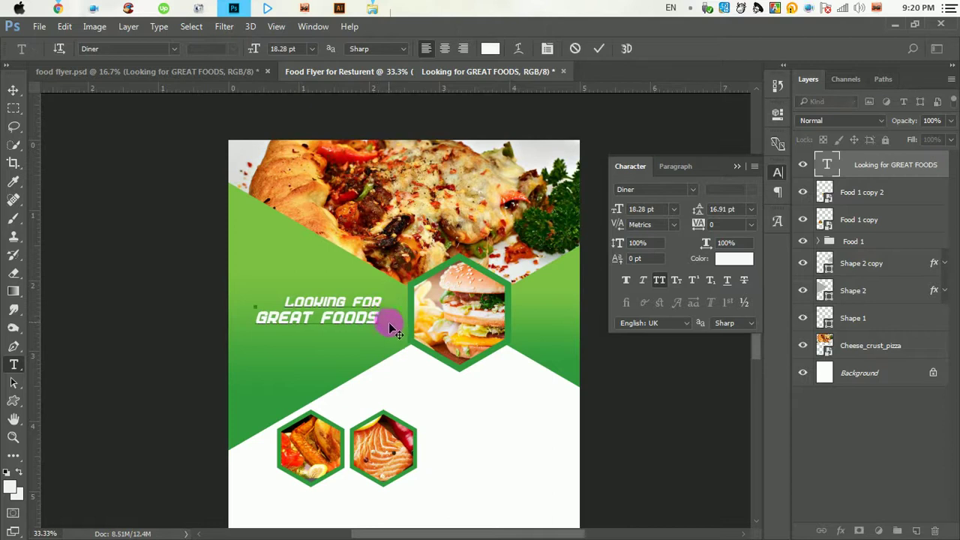
{"action": "key", "text": "Return"}
{"action": "type", "text": "RESTURENTS"}
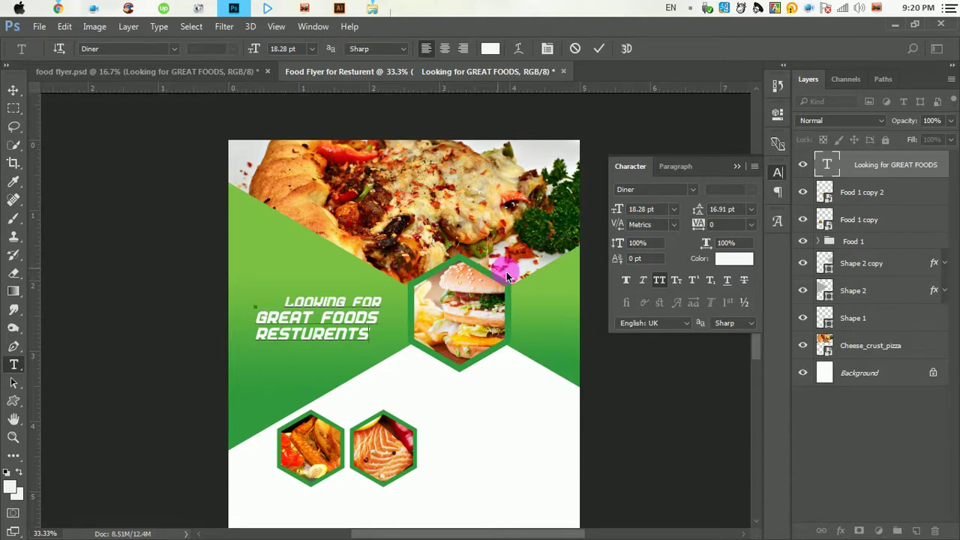
{"action": "type", "text": "?"}
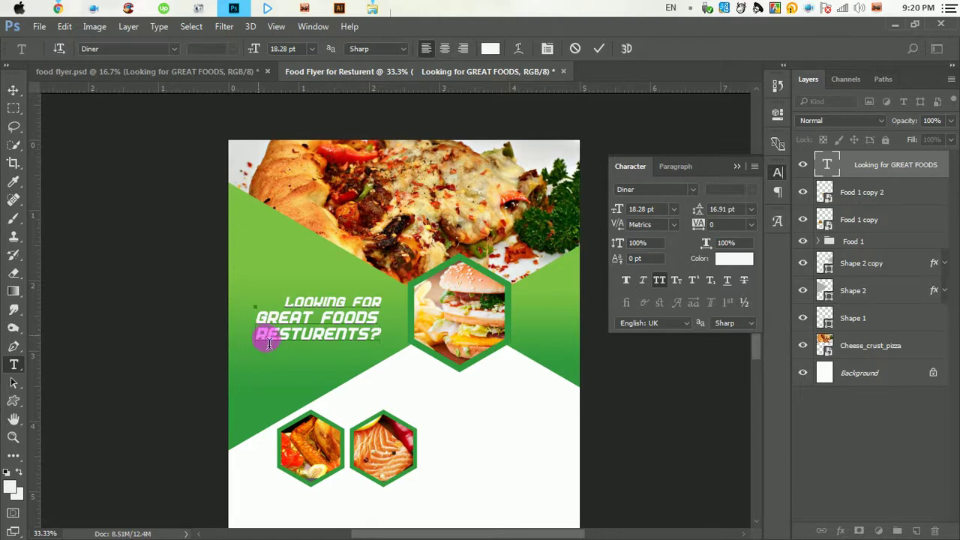
{"action": "left_click_drag", "start_coordinate": [269, 344], "coordinate": [381, 338]}
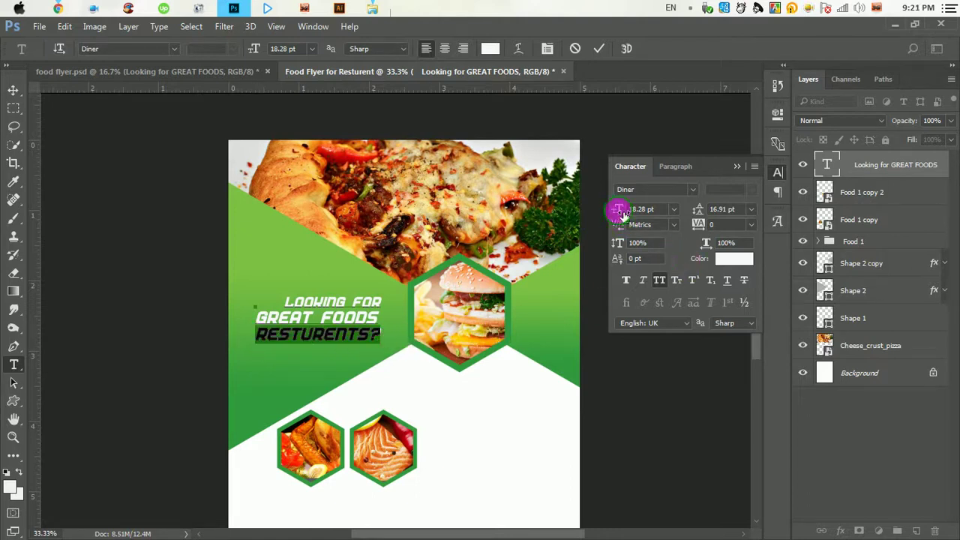
{"action": "left_click_drag", "start_coordinate": [622, 213], "coordinate": [622, 214]}
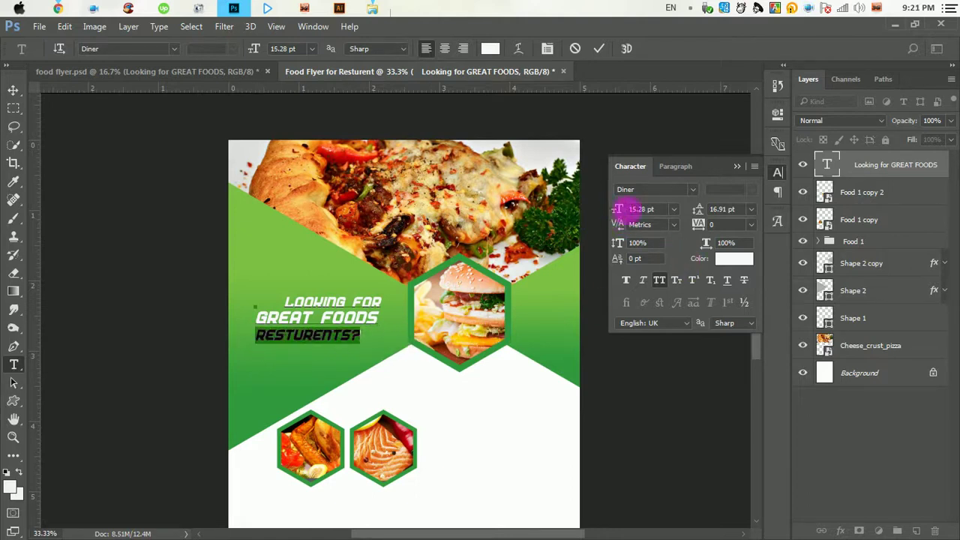
{"action": "left_click", "coordinate": [598, 48]}
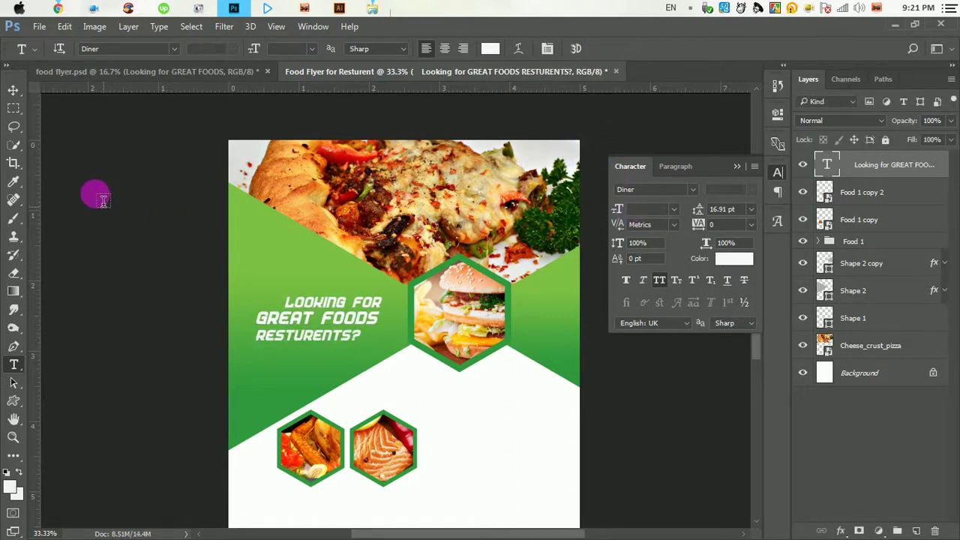
{"action": "left_click", "coordinate": [515, 180]}
{"action": "left_click", "coordinate": [598, 48]}
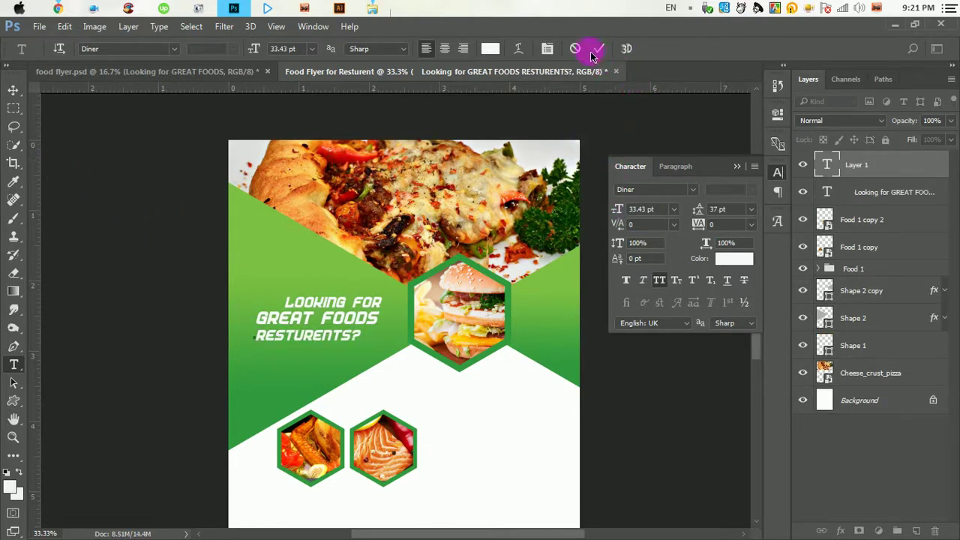
{"action": "left_click", "coordinate": [261, 346]}
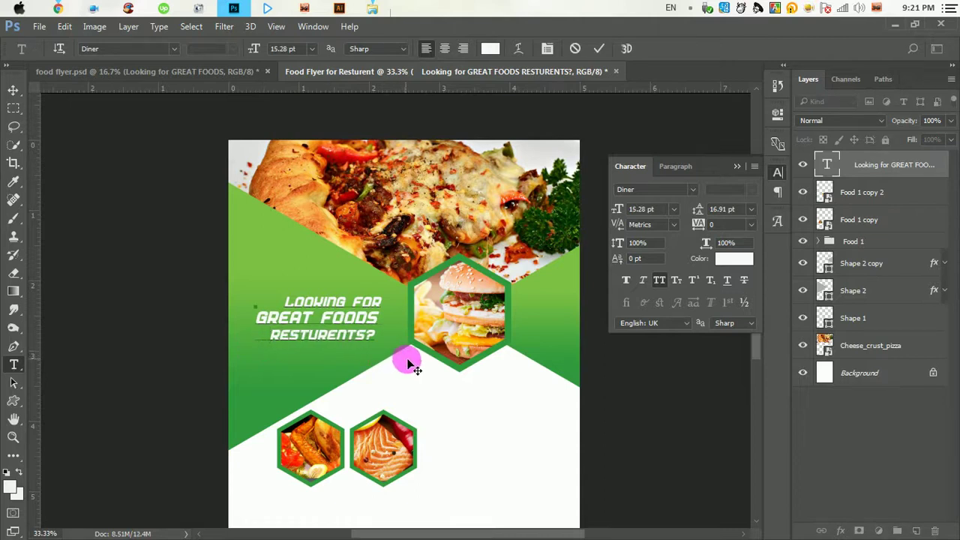
{"action": "left_click", "coordinate": [599, 48]}
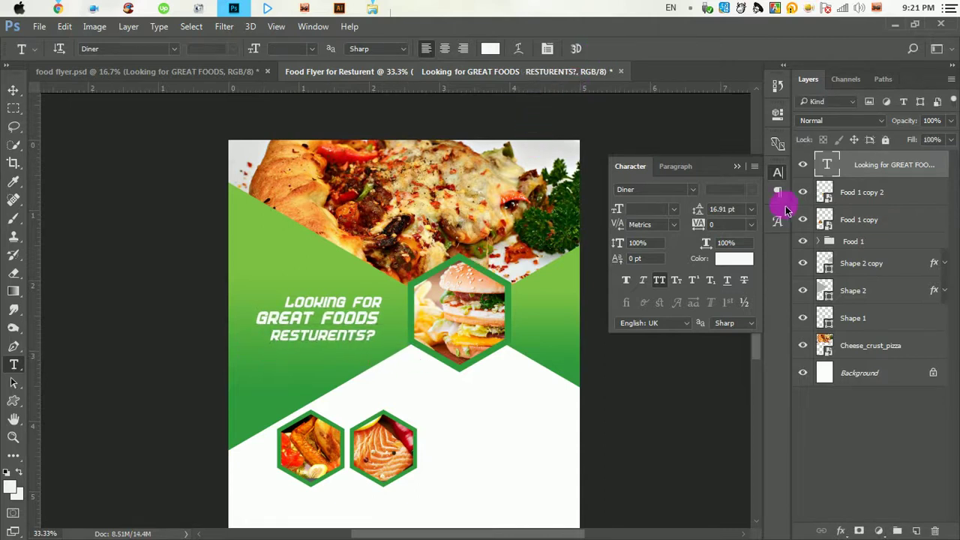
{"action": "left_click", "coordinate": [748, 174]}
Enlarge the headline block slightly and nudge it into position
{"action": "key", "text": "ctrl+t"}
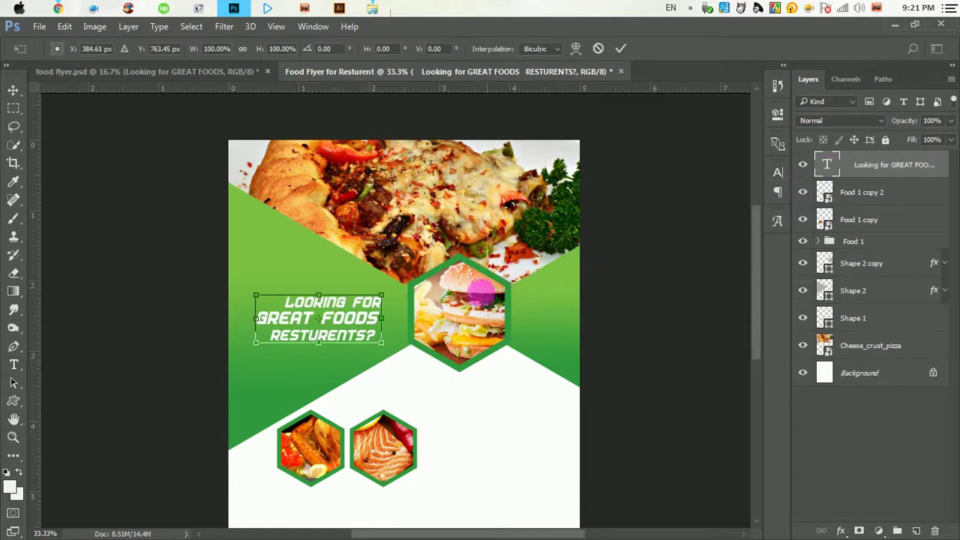
{"action": "left_click_drag", "start_coordinate": [256, 297], "coordinate": [242, 289]}
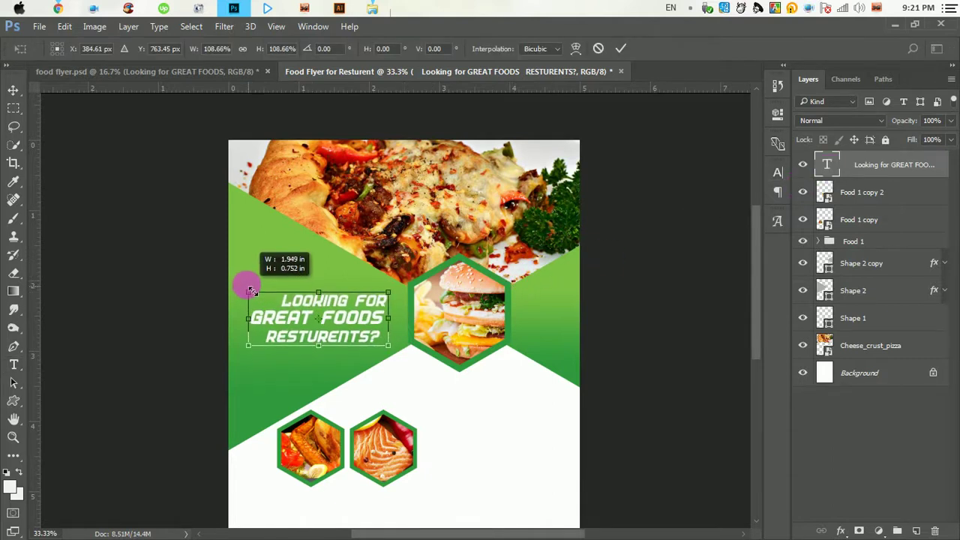
{"action": "left_click", "coordinate": [621, 50]}
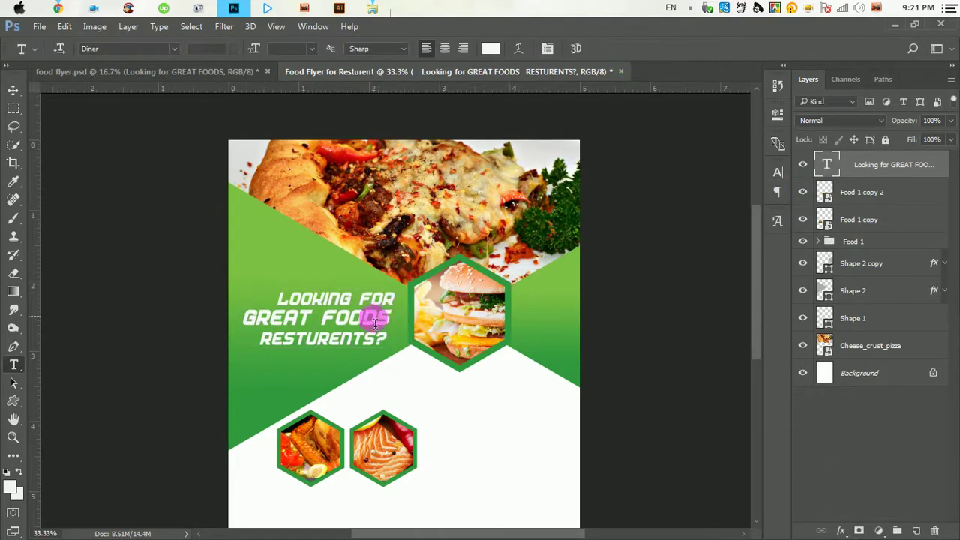
{"action": "left_click", "coordinate": [13, 90]}
{"action": "left_click_drag", "start_coordinate": [340, 321], "coordinate": [331, 318]}
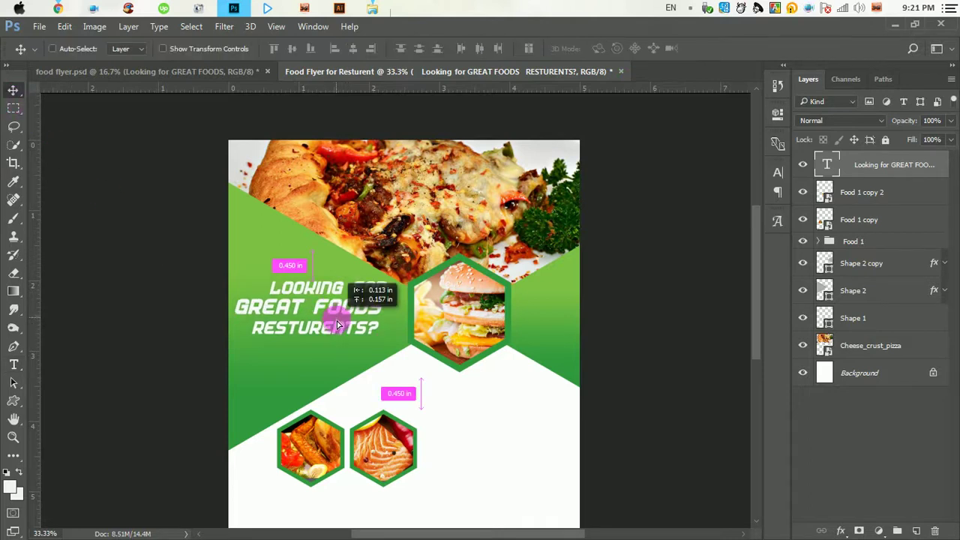
{"action": "key", "text": "Right"}
{"action": "key", "text": "Right"}
{"action": "key", "text": "Right"}
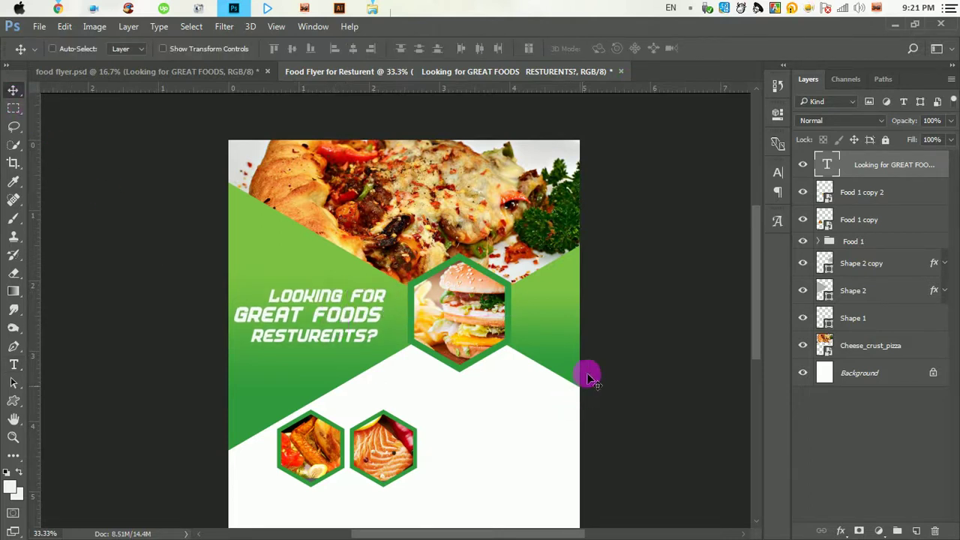
{"action": "key", "text": "Up"}
{"action": "key", "text": "Up"}
{"action": "key", "text": "Up"}
{"action": "key", "text": "Right"}
{"action": "key", "text": "Right"}
{"action": "key", "text": "Right"}
{"action": "key", "text": "Right"}
{"action": "key", "text": "Right"}
{"action": "key", "text": "Right"}
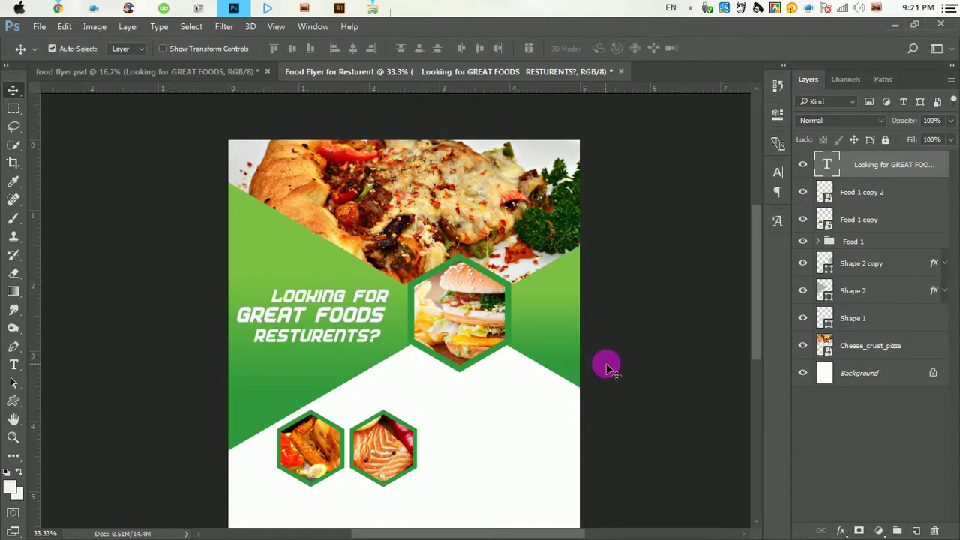
Shrink the headline to about 89% and shift it slightly up-left
{"action": "key", "text": "ctrl+t"}
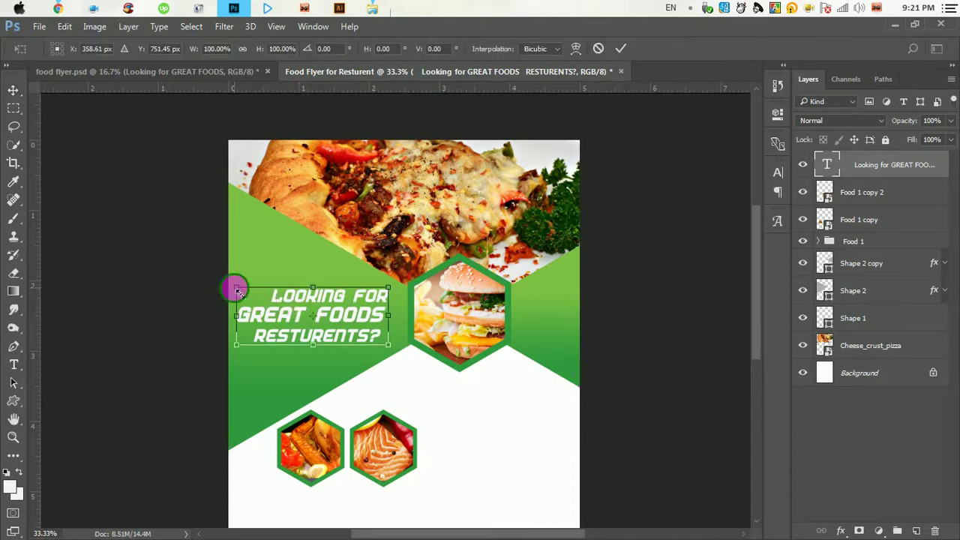
{"action": "left_click_drag", "start_coordinate": [237, 290], "coordinate": [252, 294]}
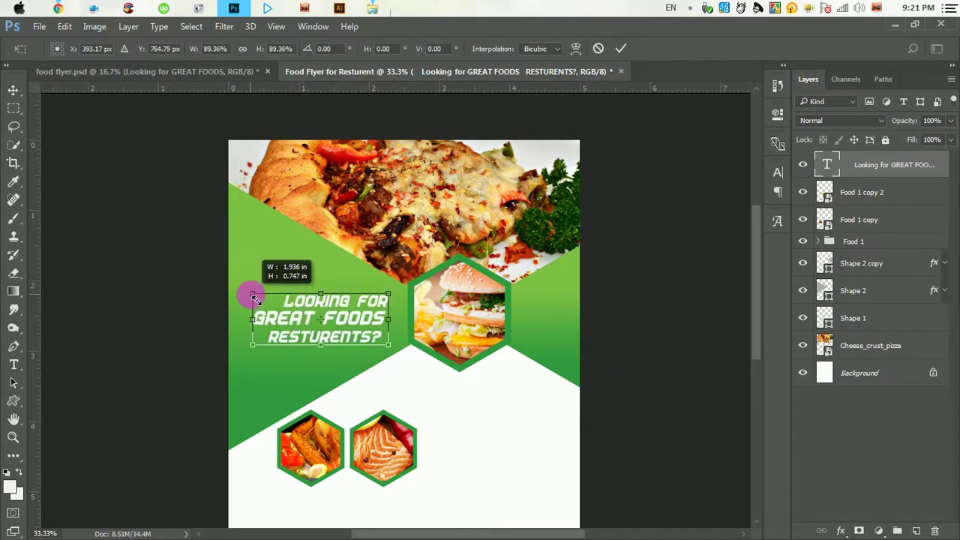
{"action": "left_click", "coordinate": [622, 48]}
{"action": "mouse_move", "coordinate": [351, 318]}
{"action": "left_mouse_down"}
{"action": "mouse_move", "coordinate": [340, 316]}
{"action": "mouse_move", "coordinate": [354, 319]}
{"action": "left_mouse_up"}
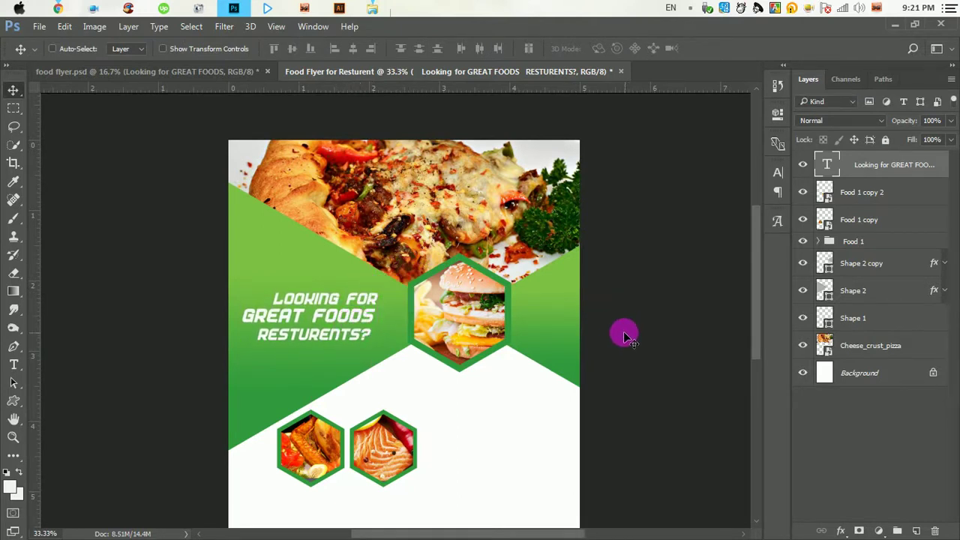
{"action": "key", "text": "ctrl+minus"}
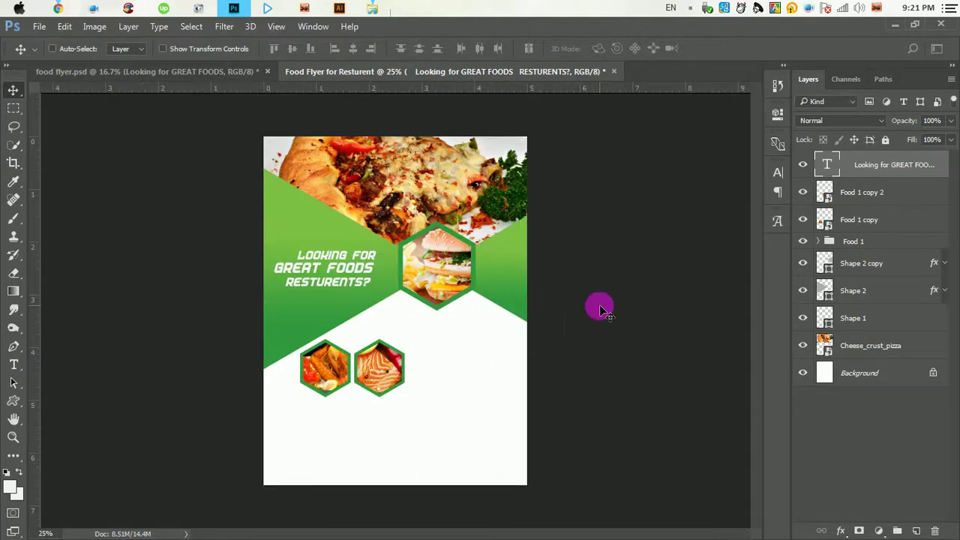
Draw a wide rectangle across the lower flyer and fill it dark grey 454545
{"action": "left_click", "coordinate": [13, 402]}
{"action": "left_click", "coordinate": [78, 402]}
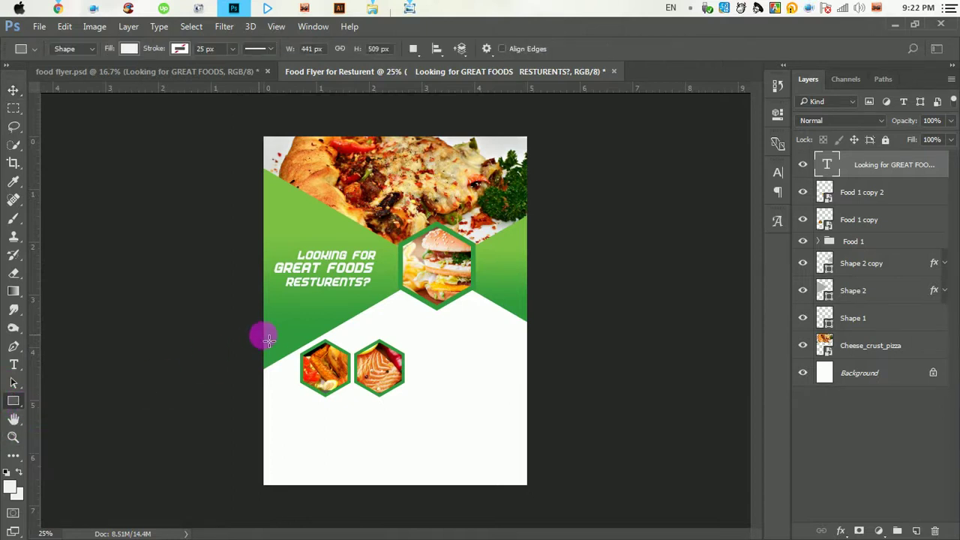
{"action": "mouse_move", "coordinate": [225, 354]}
{"action": "left_mouse_down"}
{"action": "mouse_move", "coordinate": [596, 411]}
{"action": "mouse_move", "coordinate": [592, 403]}
{"action": "left_mouse_up"}
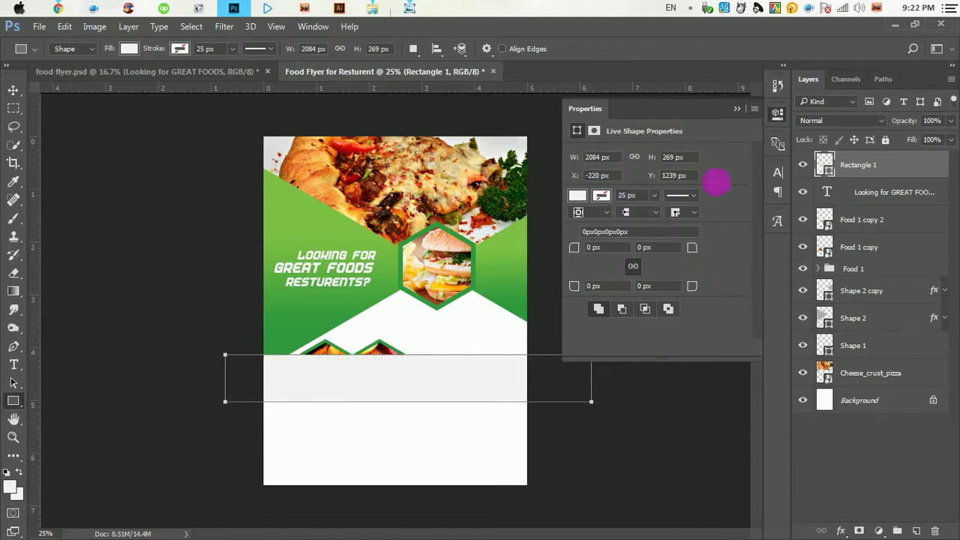
{"action": "double_click", "coordinate": [826, 169]}
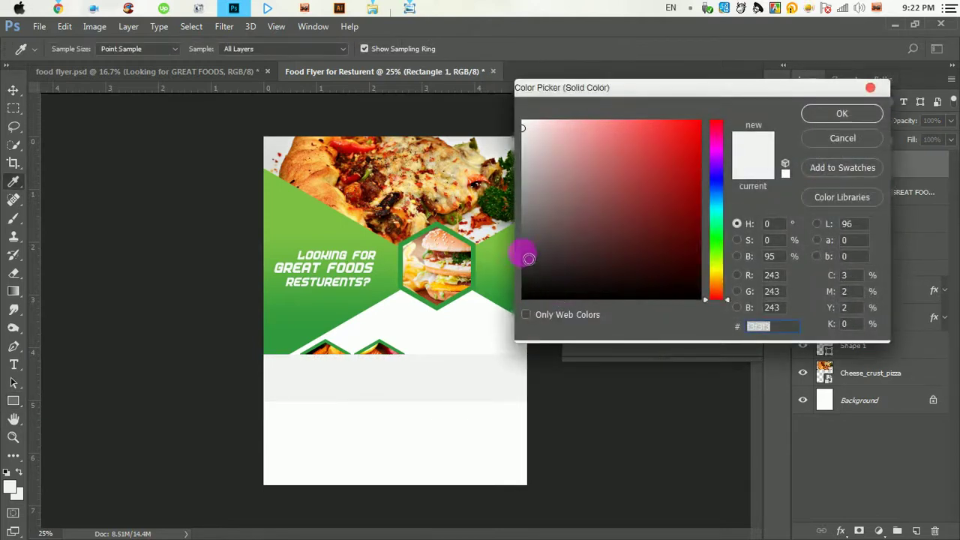
{"action": "left_click_drag", "start_coordinate": [528, 257], "coordinate": [528, 245]}
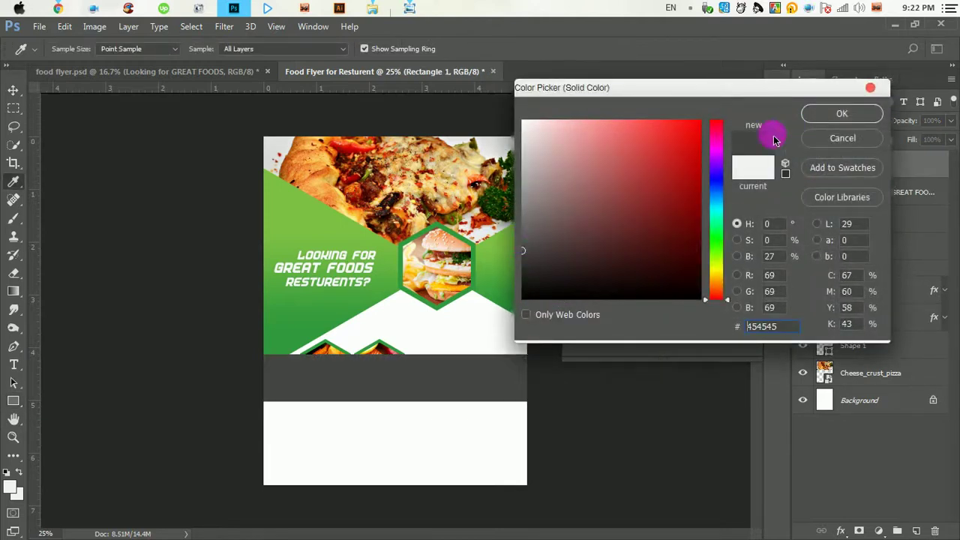
{"action": "left_click", "coordinate": [842, 114]}
Rotate the rectangle about -25.74° into a diagonal band
{"action": "key", "text": "ctrl+t"}
{"action": "left_click_drag", "start_coordinate": [637, 366], "coordinate": [635, 308]}
{"action": "mouse_move", "coordinate": [435, 365]}
{"action": "left_mouse_down"}
{"action": "mouse_move", "coordinate": [403, 324]}
{"action": "mouse_move", "coordinate": [369, 325]}
{"action": "mouse_move", "coordinate": [375, 333]}
{"action": "mouse_move", "coordinate": [375, 322]}
{"action": "left_mouse_up"}
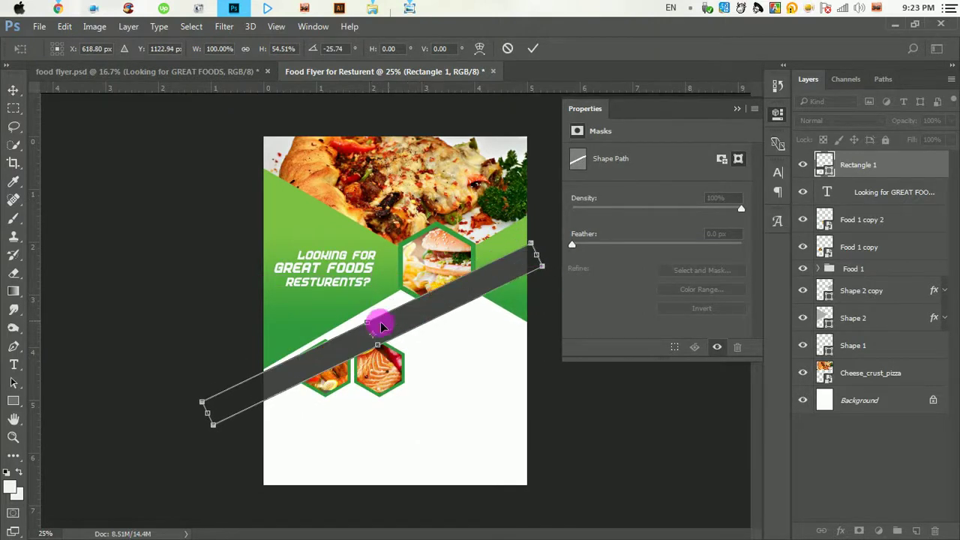
Rotate the band to about -30.39° and commit, converting the live shape to a path
{"action": "scroll", "coordinate": [375, 323], "scroll_direction": "up", "scroll_amount": 2}
{"action": "mouse_move", "coordinate": [292, 306]}
{"action": "left_mouse_down"}
{"action": "mouse_move", "coordinate": [278, 307]}
{"action": "mouse_move", "coordinate": [323, 361]}
{"action": "left_mouse_up"}
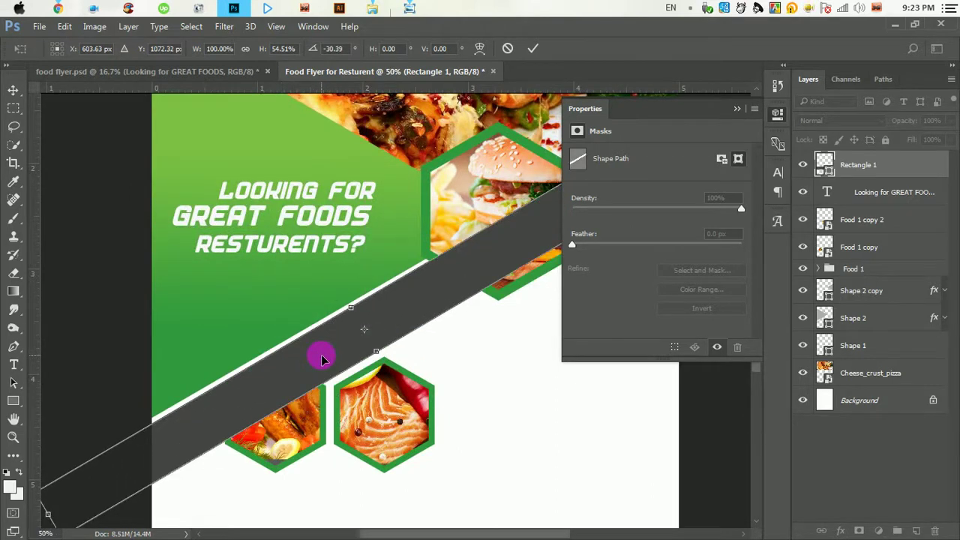
{"action": "key", "text": "Up"}
{"action": "key", "text": "Up"}
{"action": "key", "text": "Up"}
{"action": "key", "text": "Up"}
{"action": "key", "text": "Up"}
{"action": "key", "text": "Up"}
{"action": "key", "text": "Up"}
{"action": "key", "text": "Up"}
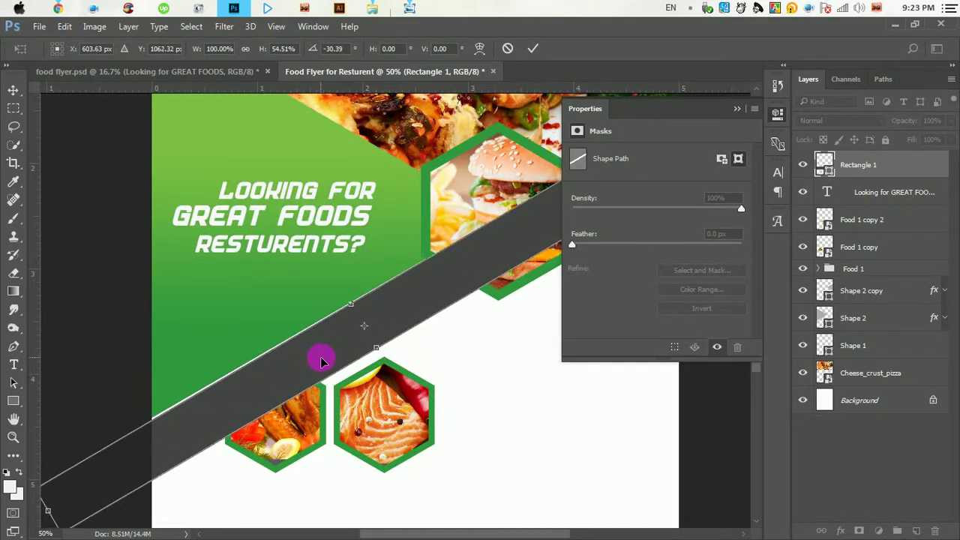
{"action": "key", "text": "Down"}
{"action": "key", "text": "Down"}
{"action": "key", "text": "Down"}
{"action": "key", "text": "Down"}
{"action": "key", "text": "Down"}
{"action": "key", "text": "Down"}
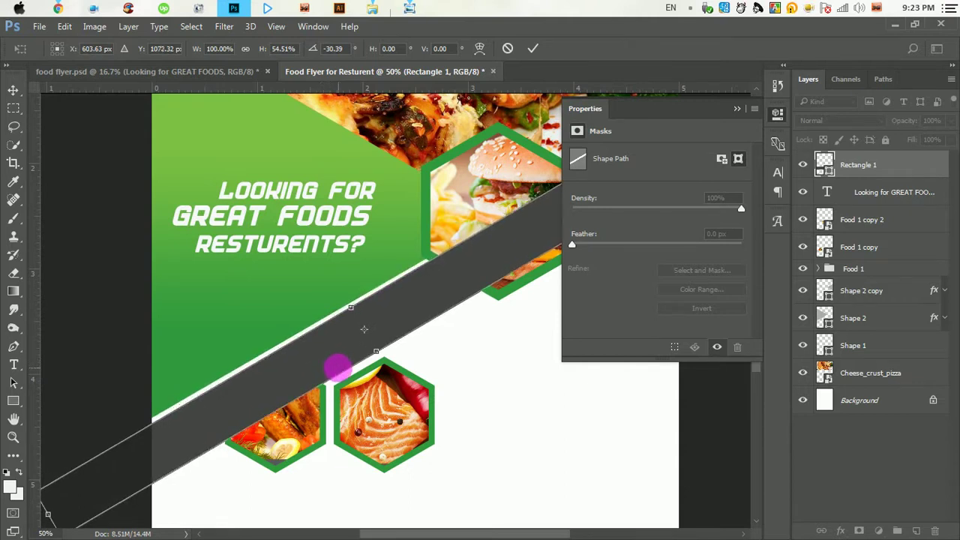
{"action": "left_click", "coordinate": [534, 50]}
{"action": "left_click", "coordinate": [425, 217]}
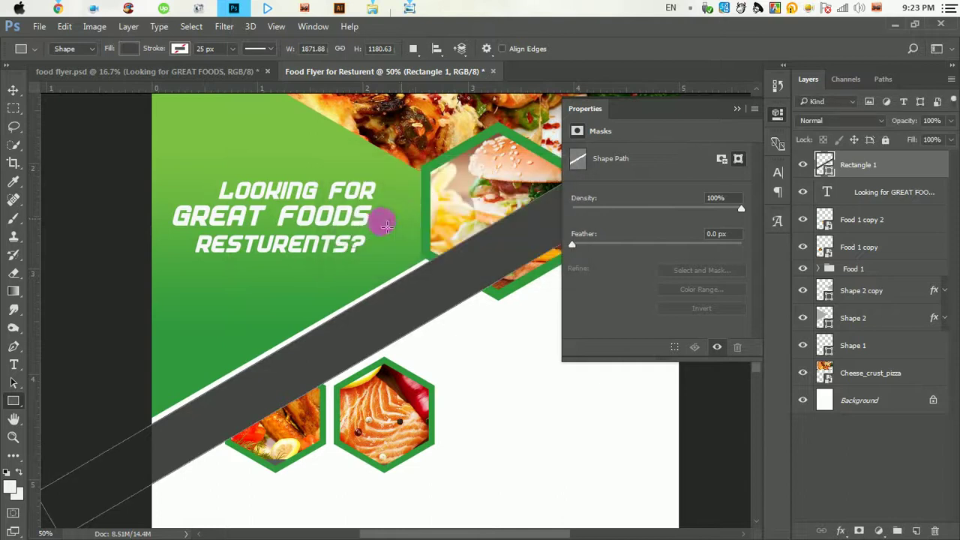
Move the Rectangle 1 band layer below Cheese_crust_pizza, just above Background
{"action": "left_click", "coordinate": [14, 90]}
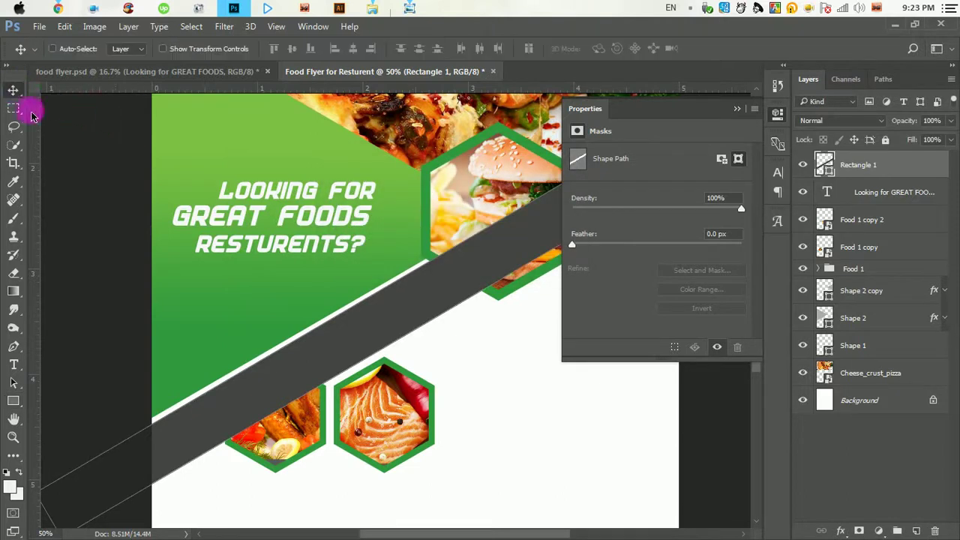
{"action": "left_click", "coordinate": [736, 111]}
{"action": "key", "text": "ctrl+minus"}
{"action": "mouse_move", "coordinate": [893, 172]}
{"action": "left_mouse_down"}
{"action": "mouse_move", "coordinate": [891, 260]}
{"action": "mouse_move", "coordinate": [863, 387]}
{"action": "left_mouse_up"}
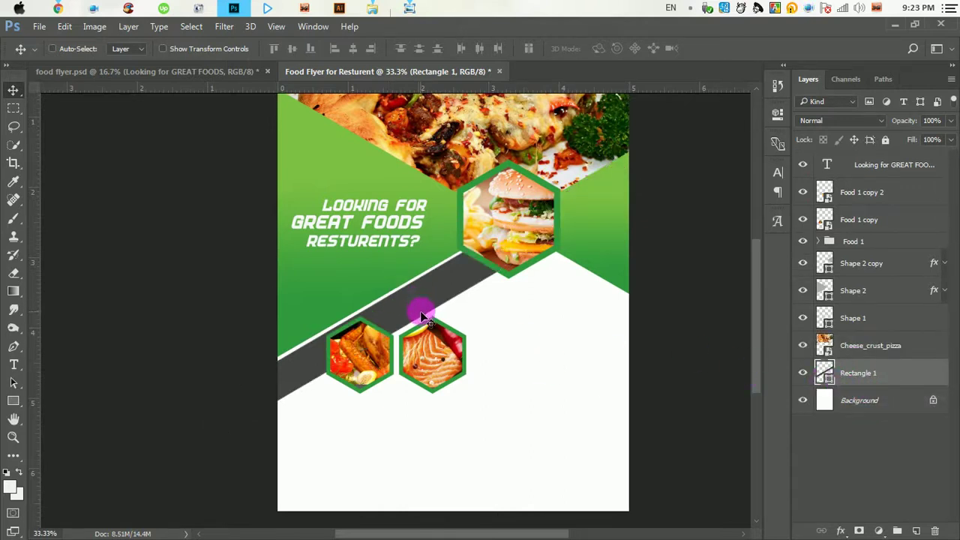
Change the band's fill colour to the darker grey 272727
{"action": "left_click_drag", "start_coordinate": [419, 335], "coordinate": [416, 333]}
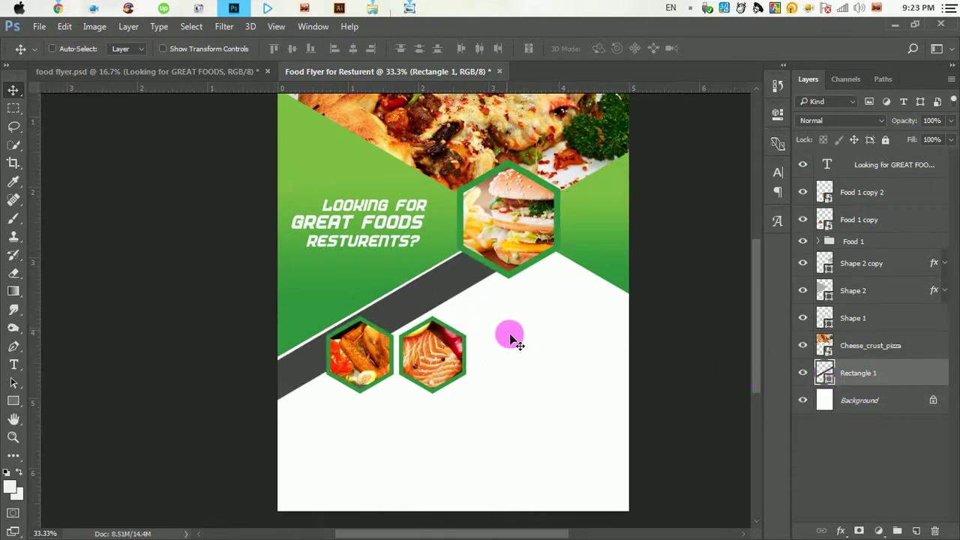
{"action": "double_click", "coordinate": [824, 373]}
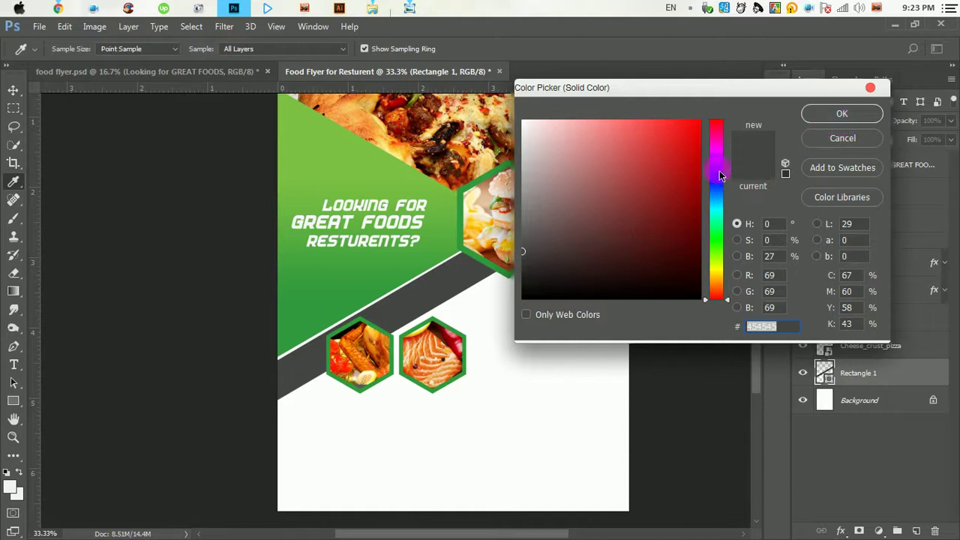
{"action": "left_click", "coordinate": [523, 273]}
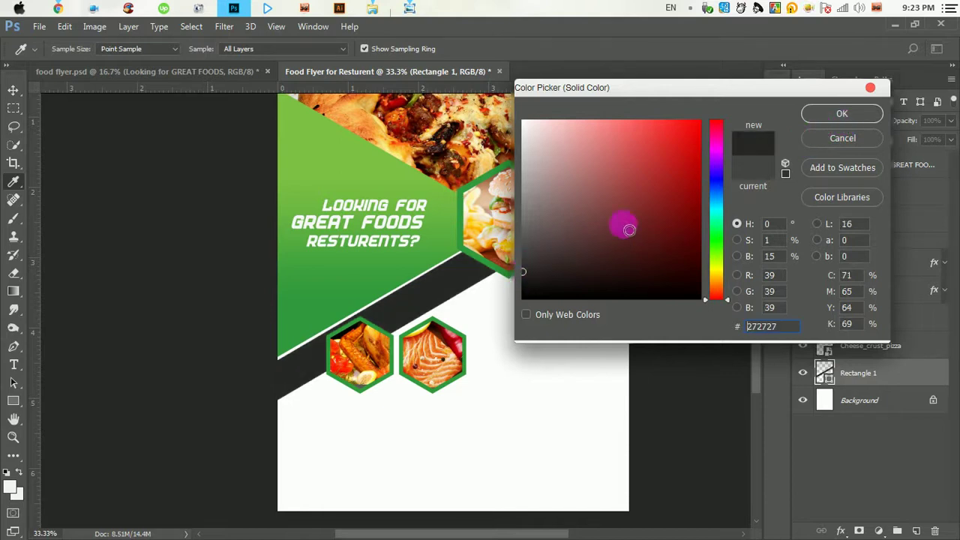
{"action": "left_click", "coordinate": [841, 117]}
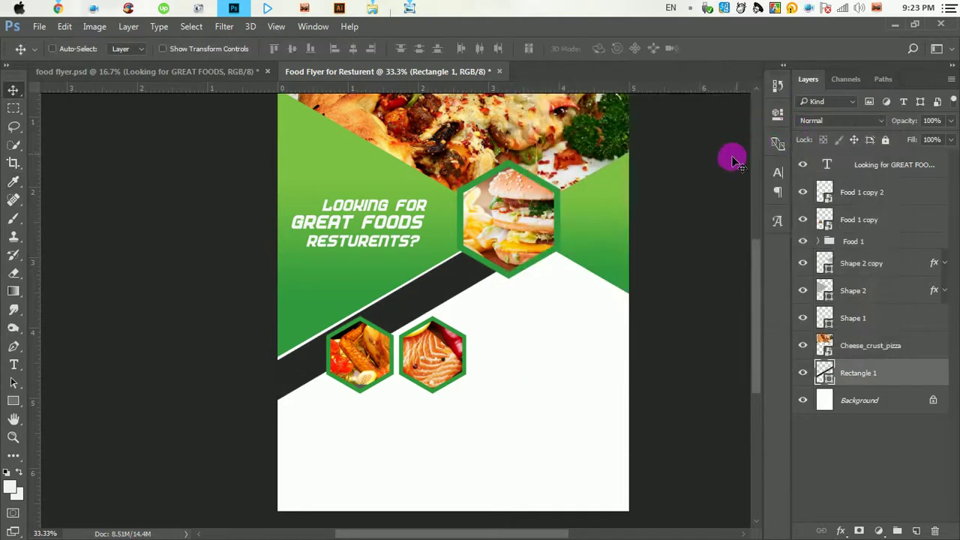
Select the Shape 2 layer and expand its effects list
{"action": "left_click", "coordinate": [454, 254], "text": "alt"}
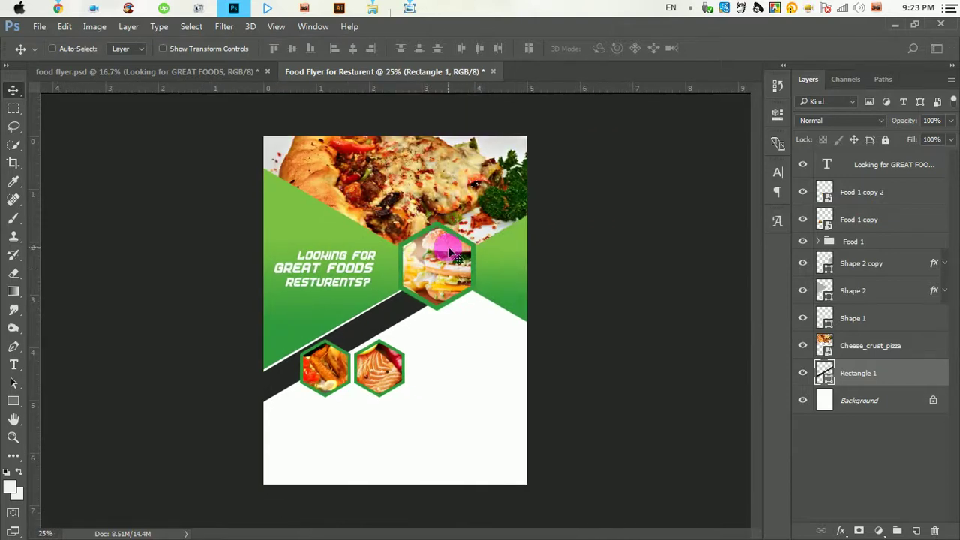
{"action": "left_click", "coordinate": [371, 311], "text": "ctrl"}
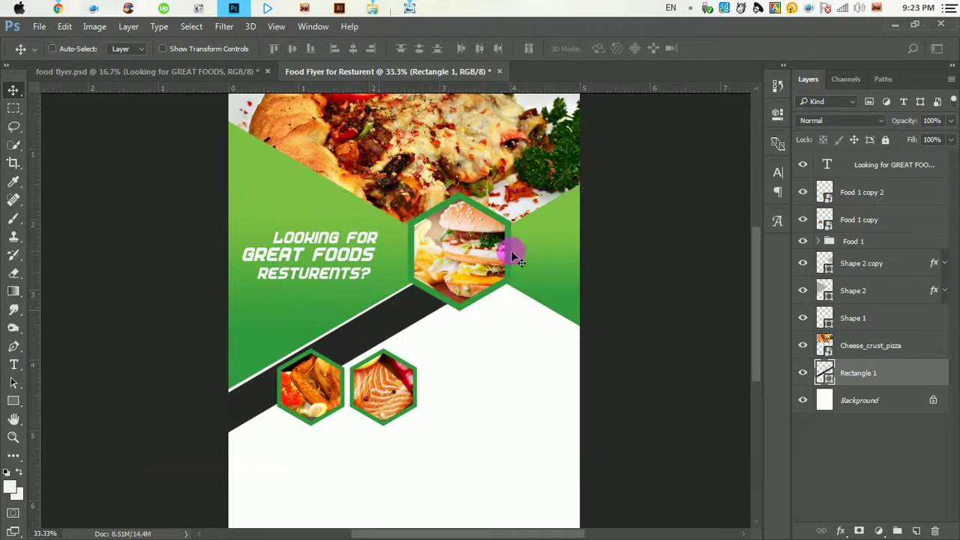
{"action": "scroll", "coordinate": [484, 225], "scroll_direction": "up", "scroll_amount": 1}
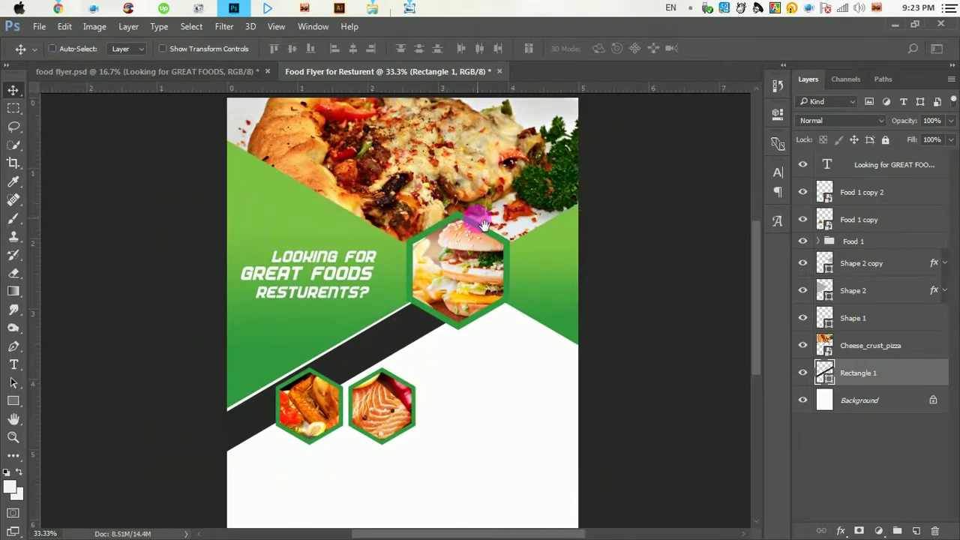
{"action": "left_click", "coordinate": [884, 193]}
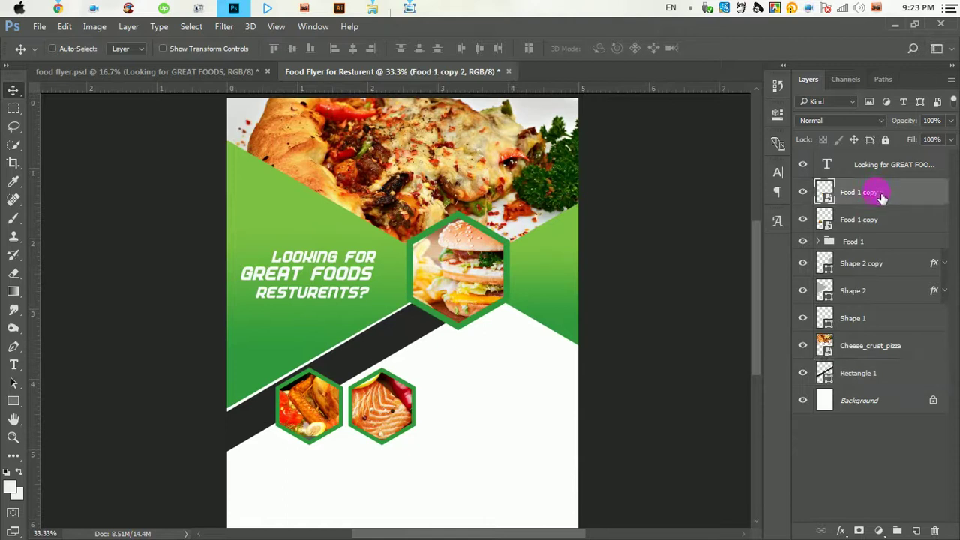
{"action": "left_click", "coordinate": [875, 292]}
{"action": "left_click", "coordinate": [945, 291]}
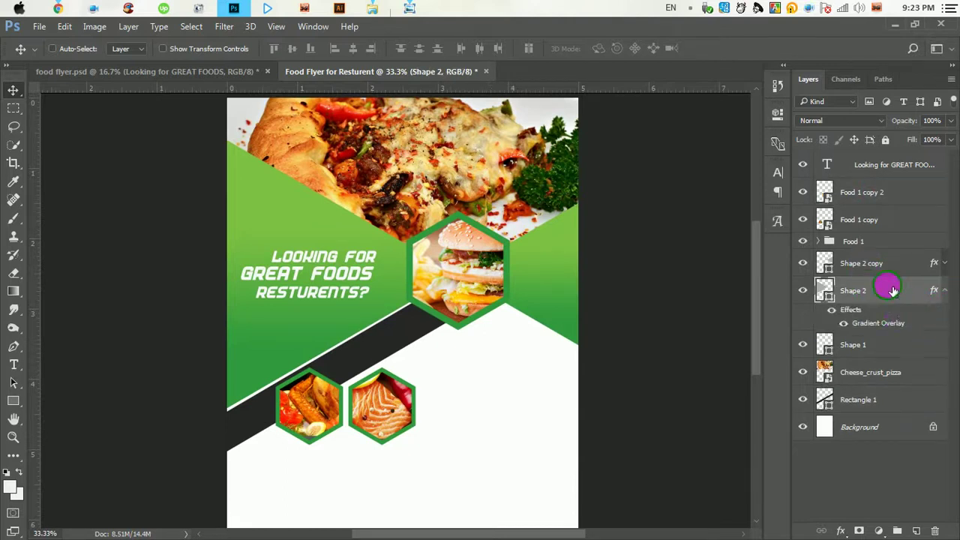
Enable a 27 px white inside stroke on Shape 2 in Layer Style
{"action": "double_click", "coordinate": [893, 292]}
{"action": "left_click_drag", "start_coordinate": [466, 155], "coordinate": [705, 159]}
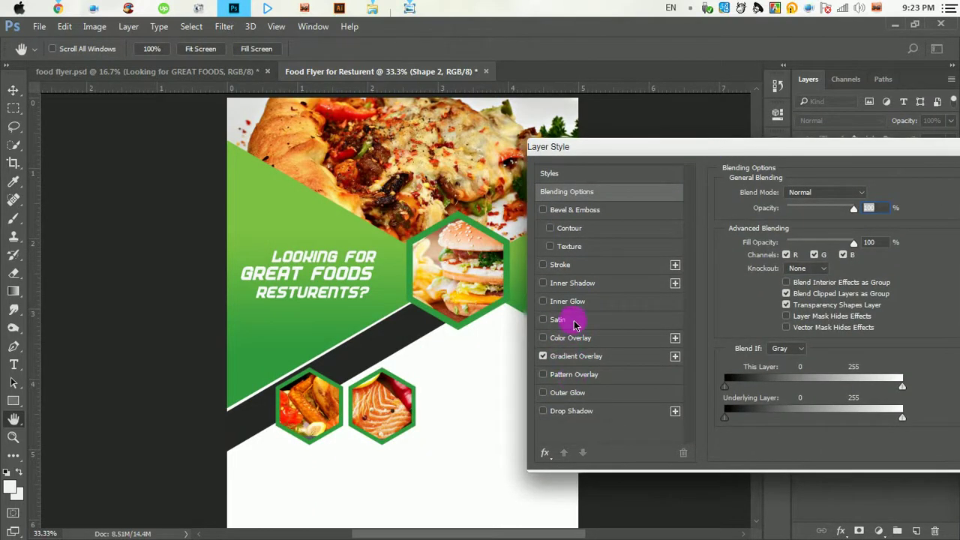
{"action": "left_click", "coordinate": [563, 265]}
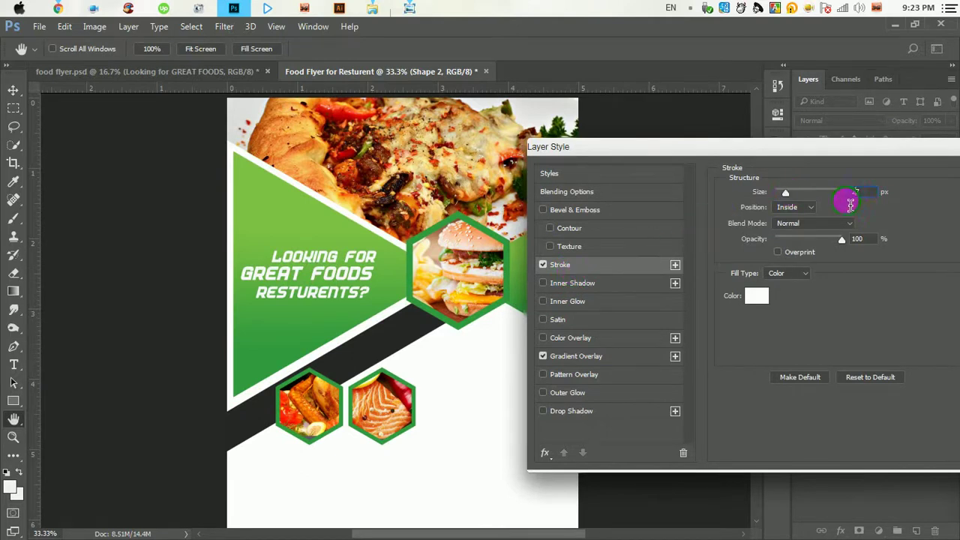
Give the Shape 2 triangle a 20 px white inside stroke and confirm the layer style
{"action": "type", "text": "7"}
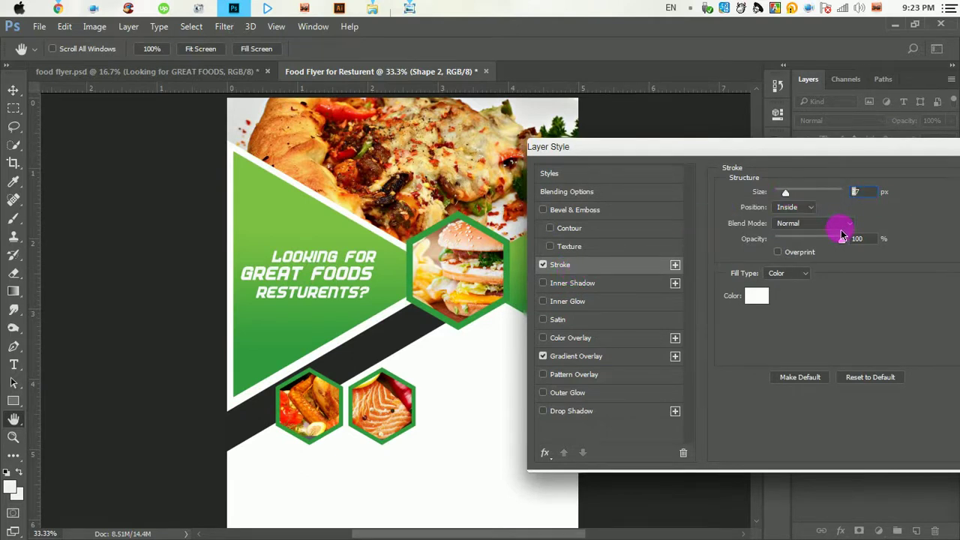
{"action": "double_click", "coordinate": [861, 192]}
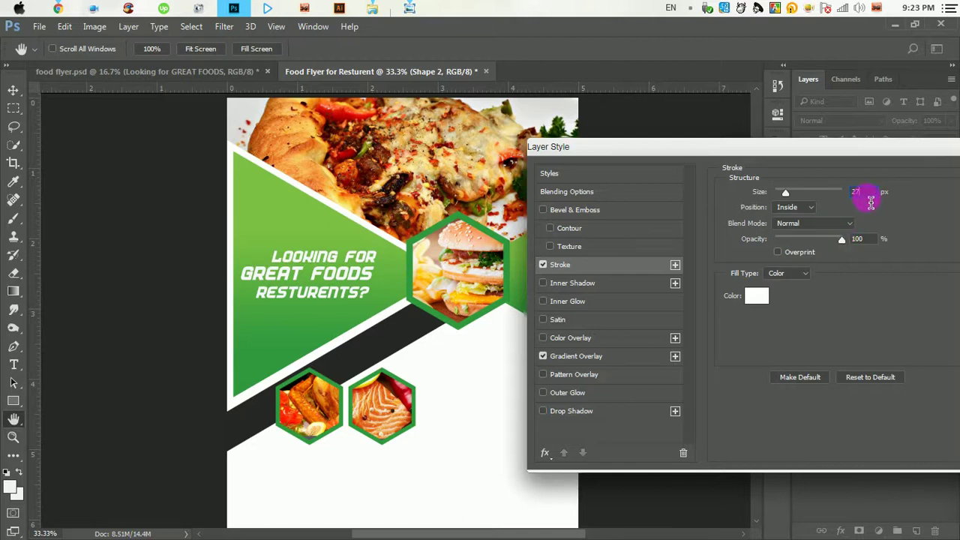
{"action": "type", "text": "2"}
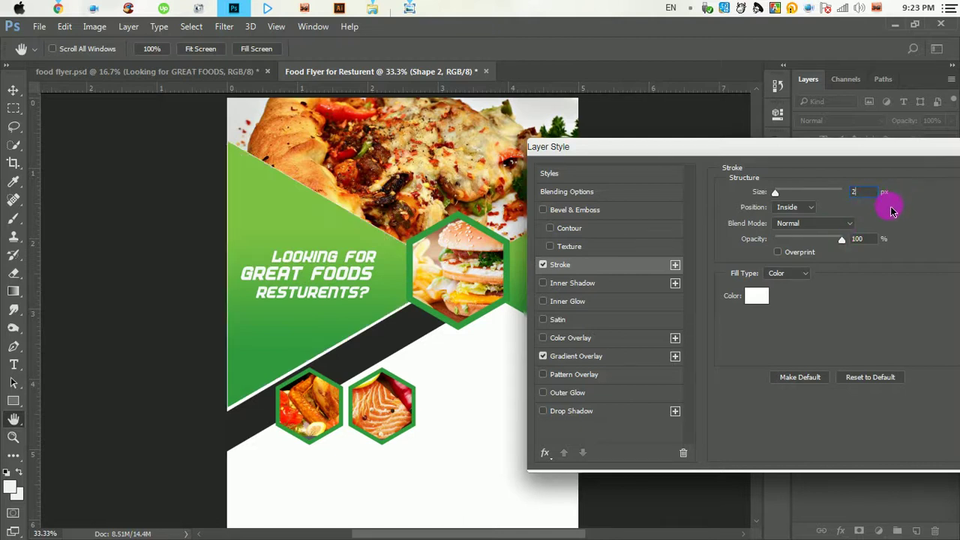
{"action": "type", "text": "0"}
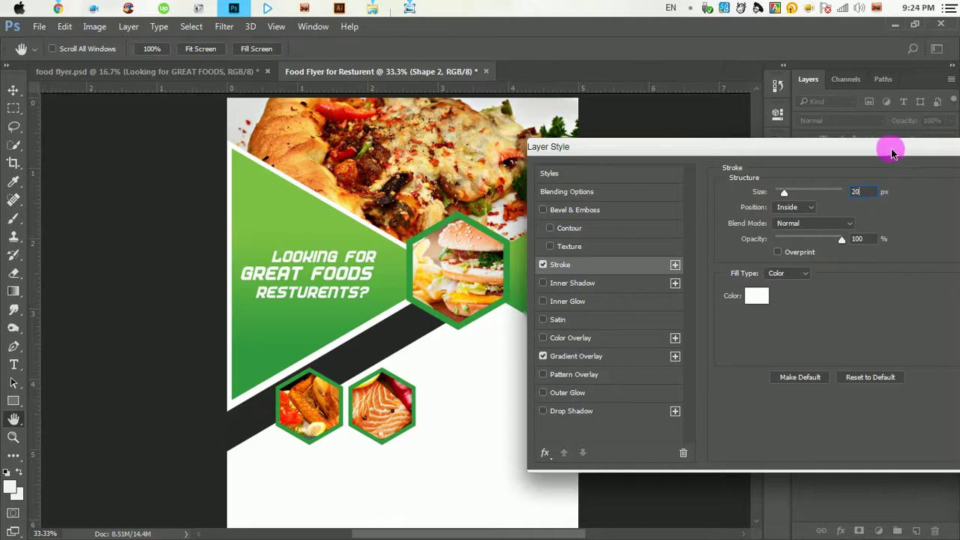
{"action": "left_click_drag", "start_coordinate": [879, 150], "coordinate": [665, 162]}
{"action": "left_click", "coordinate": [807, 185]}
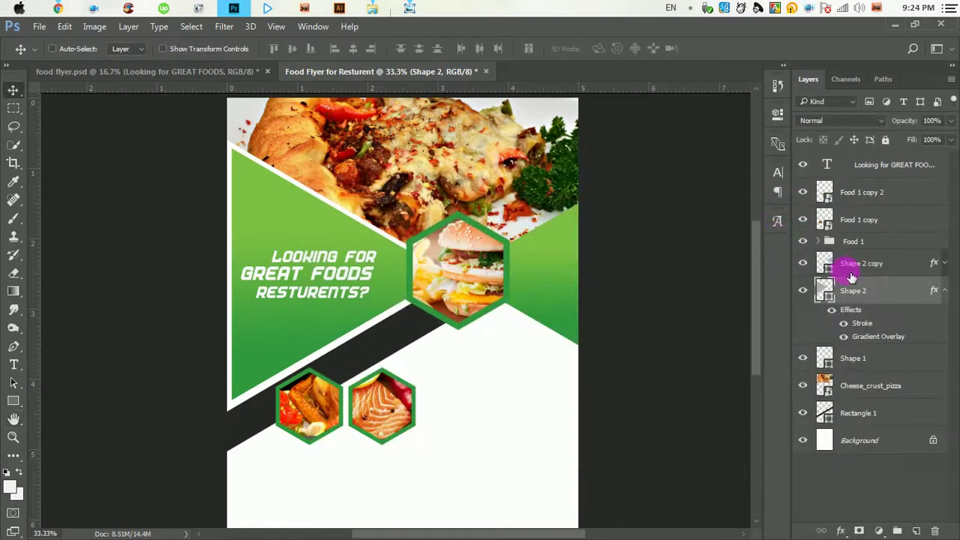
Enlarge the green triangle to about 102% toward the top-left edge
{"action": "left_click", "coordinate": [359, 208]}
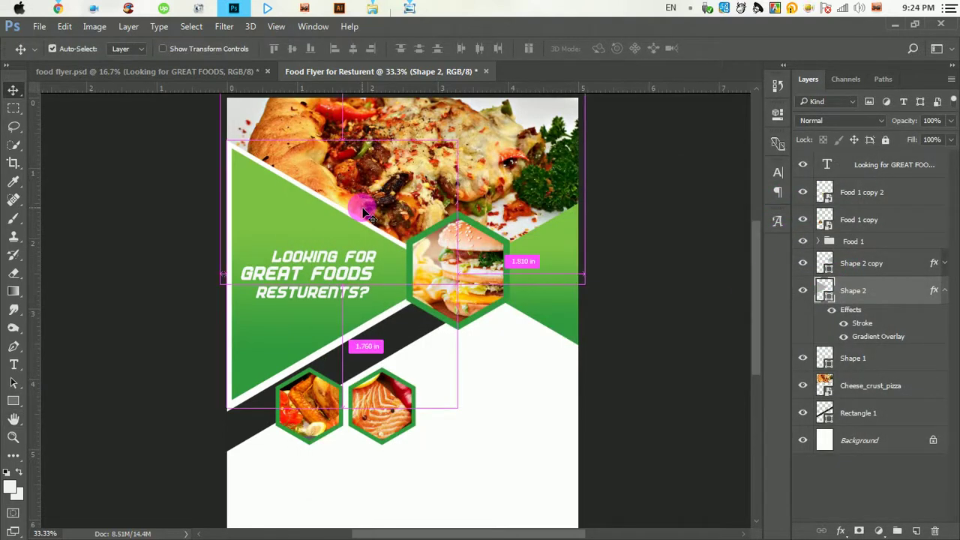
{"action": "key", "text": "ctrl+t"}
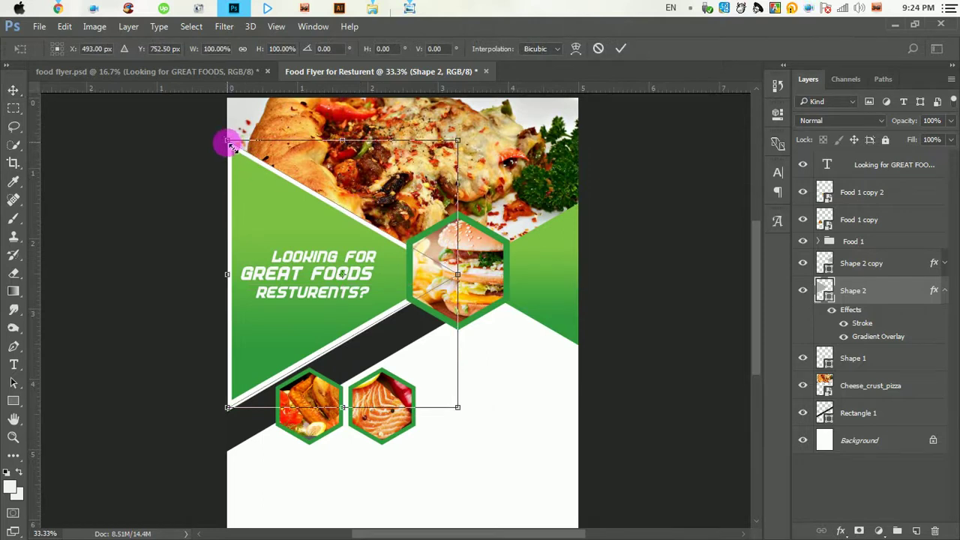
{"action": "left_click_drag", "start_coordinate": [230, 144], "coordinate": [222, 137]}
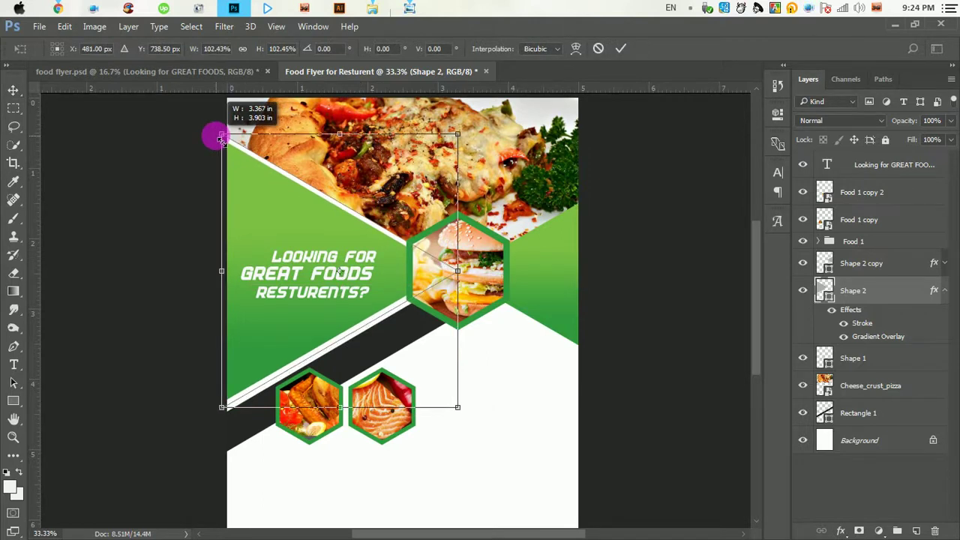
{"action": "left_click", "coordinate": [622, 49]}
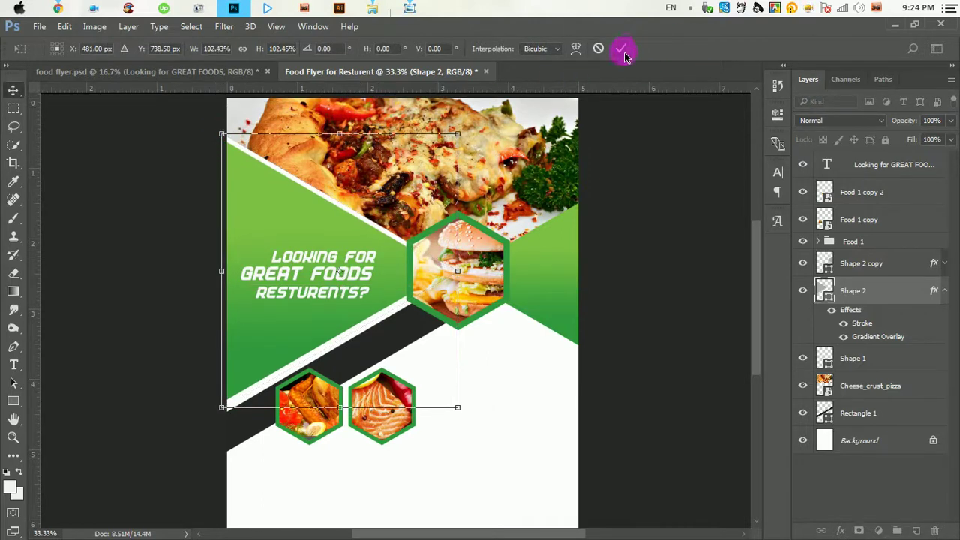
{"action": "left_click", "coordinate": [422, 201]}
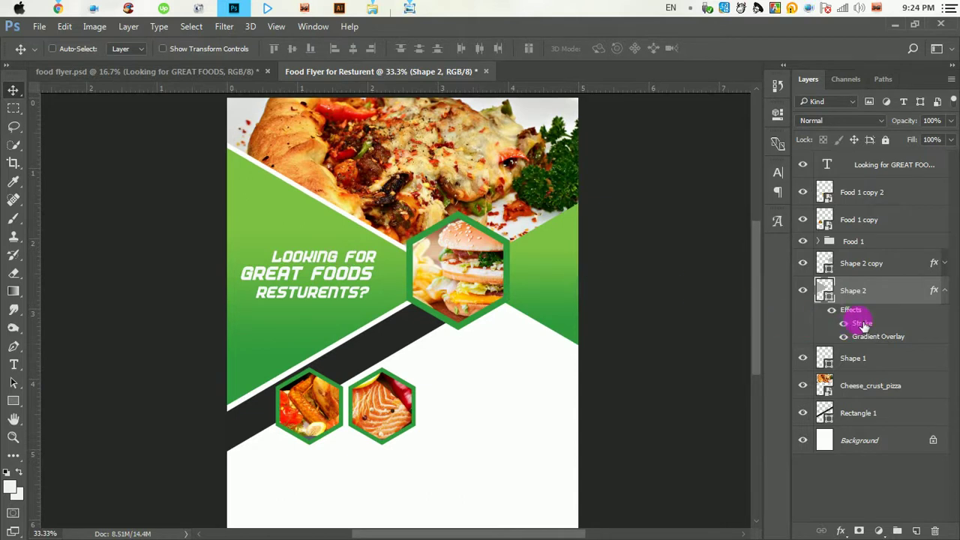
Try moving Shape 2 below Rectangle 1, undo it, and collapse its effects list
{"action": "left_click_drag", "start_coordinate": [917, 298], "coordinate": [896, 285]}
{"action": "left_click_drag", "start_coordinate": [895, 294], "coordinate": [886, 425]}
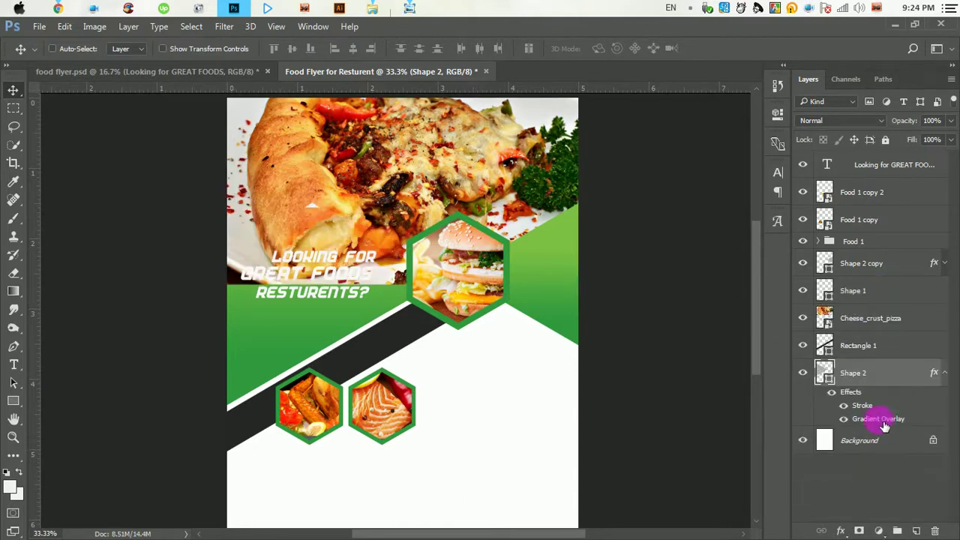
{"action": "key", "text": "ctrl+z"}
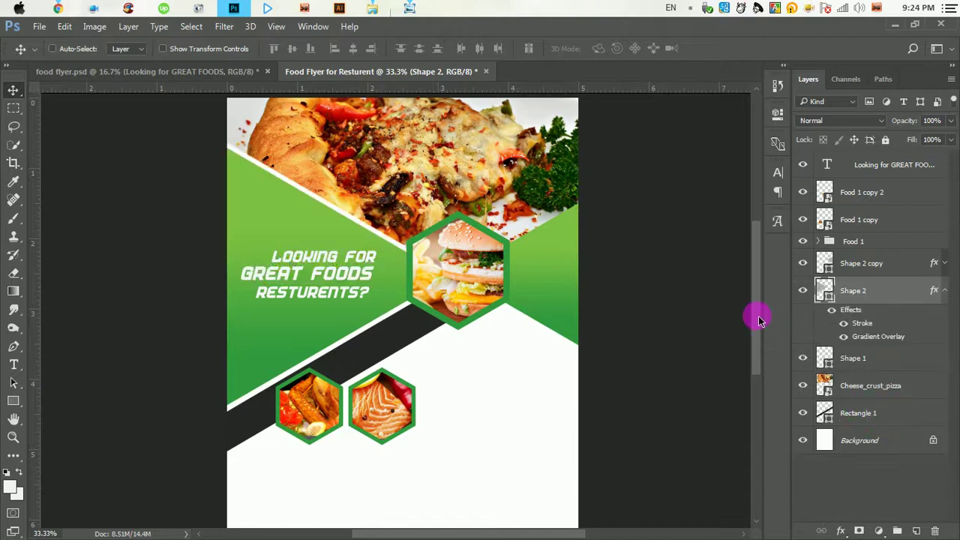
{"action": "left_click", "coordinate": [947, 291]}
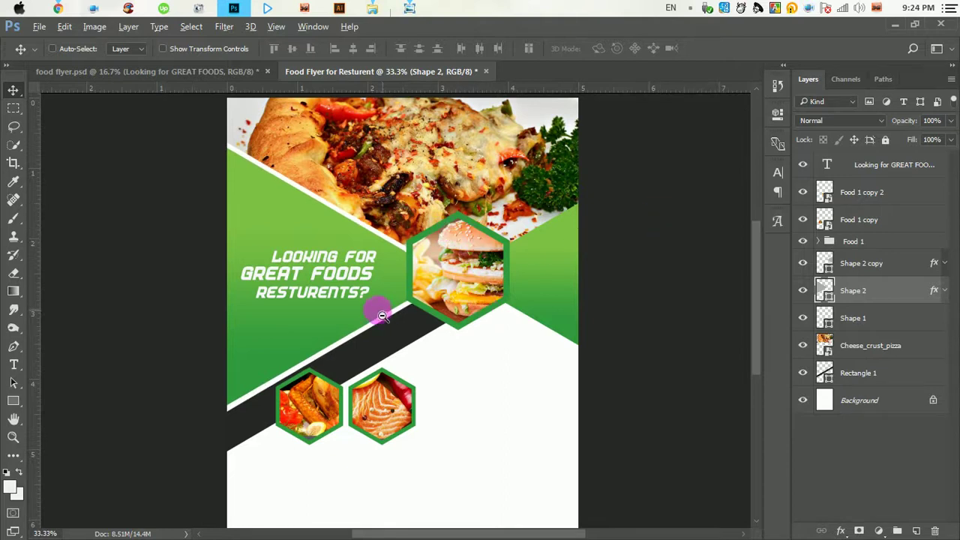
Zoom out to 25%, then select the headline text layer and briefly hide and reshow it
{"action": "left_click", "coordinate": [388, 321], "text": "ctrl+alt"}
{"action": "left_click", "coordinate": [431, 342], "text": "ctrl"}
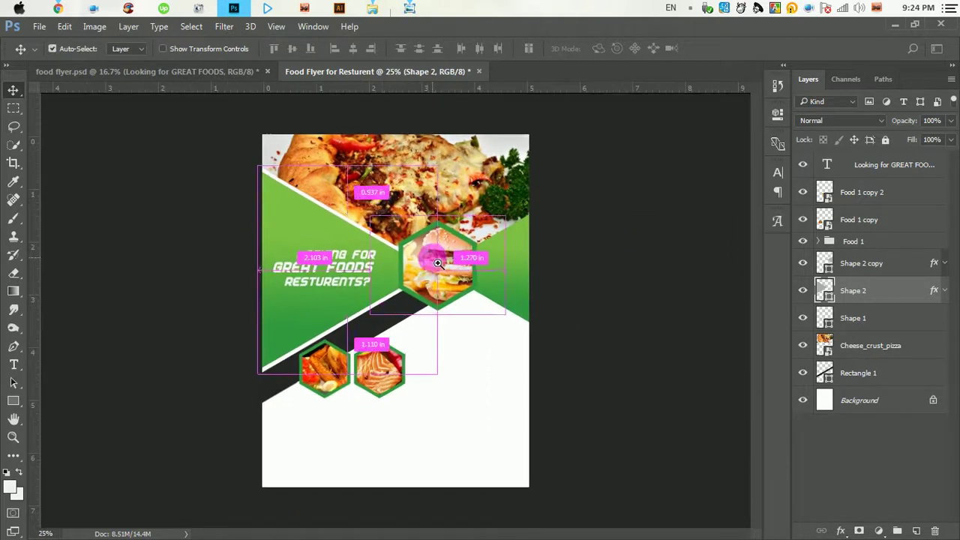
{"action": "left_click", "coordinate": [476, 343], "text": "alt"}
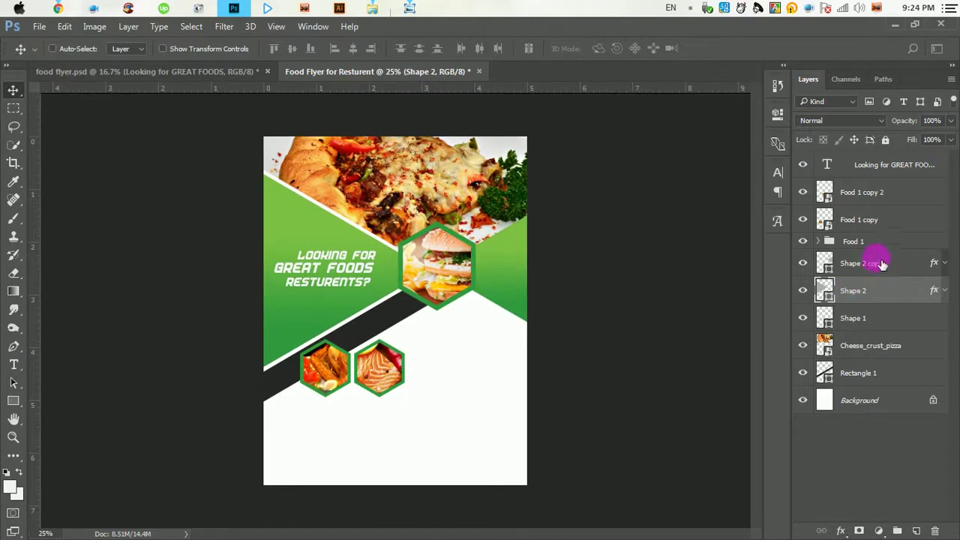
{"action": "left_click", "coordinate": [889, 169]}
{"action": "left_click", "coordinate": [805, 164]}
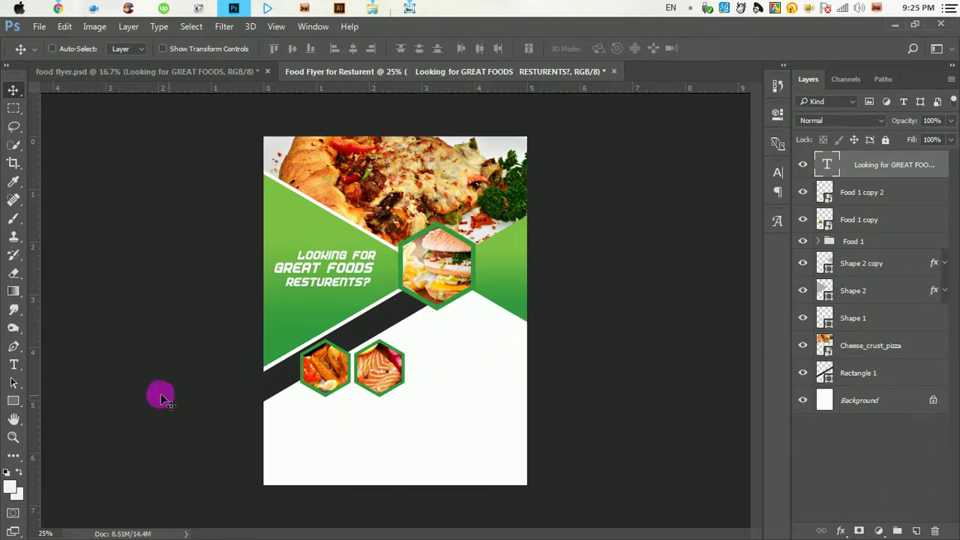
Type the REALSTATE heading below the burger hexagon in the flyer's green #389e3e
{"action": "left_click", "coordinate": [13, 365]}
{"action": "left_click", "coordinate": [422, 347]}
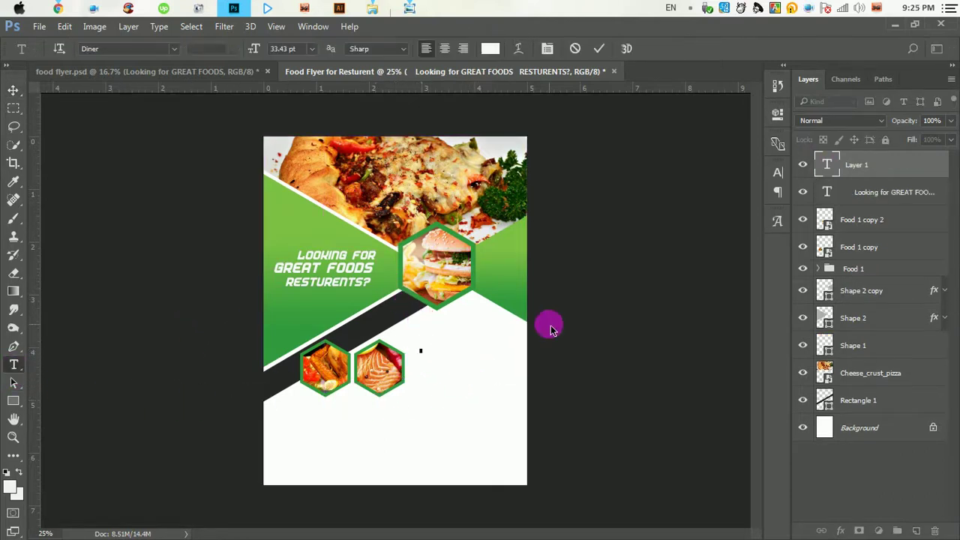
{"action": "type", "text": "FRE"}
{"action": "type", "text": "SH F"}
{"action": "type", "text": "OOD"}
{"action": "key", "text": "ctrl+a"}
{"action": "left_click", "coordinate": [490, 48]}
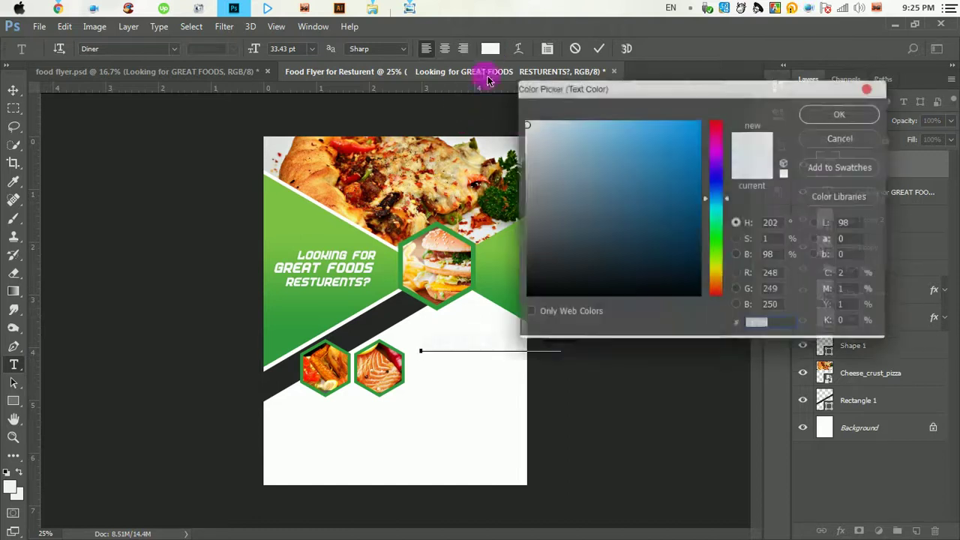
{"action": "left_click", "coordinate": [308, 318]}
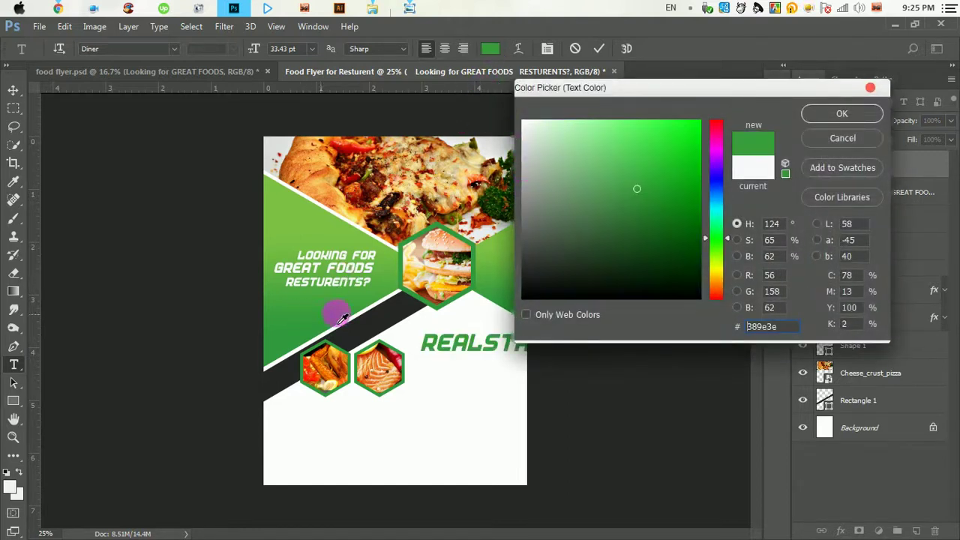
{"action": "left_click", "coordinate": [822, 114]}
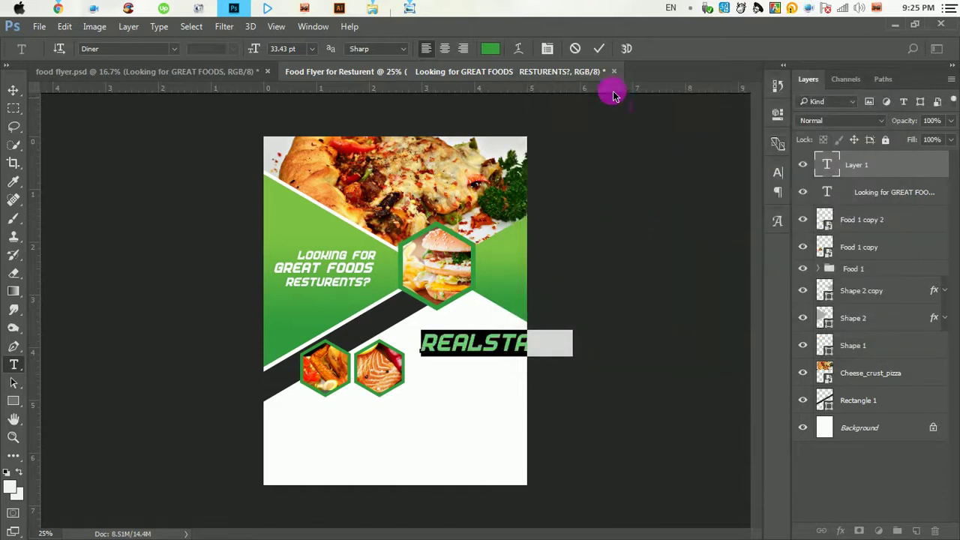
{"action": "left_click", "coordinate": [599, 48]}
Scale the REALSTATE text down to about 16 pt and place it under the burger hexagon
{"action": "key", "text": "ctrl+t"}
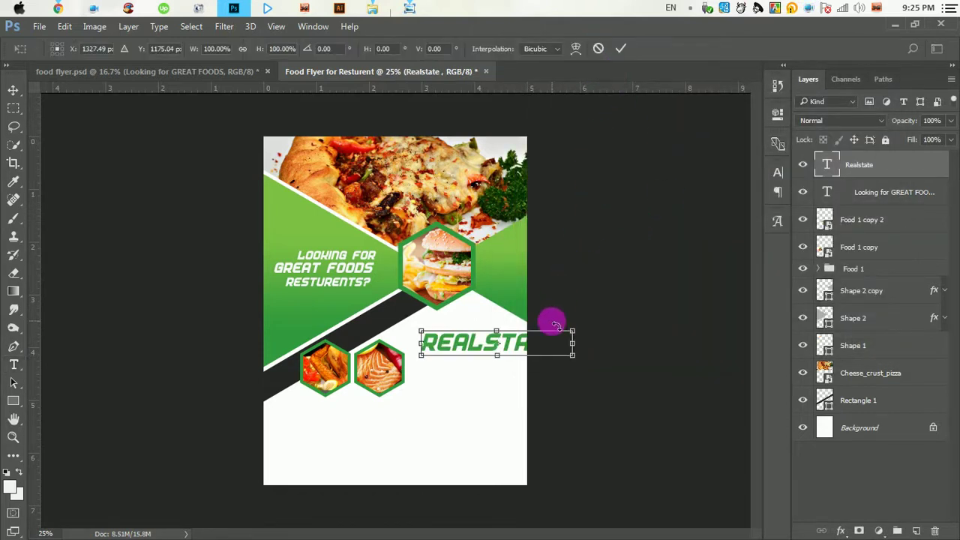
{"action": "left_click_drag", "start_coordinate": [574, 334], "coordinate": [495, 342]}
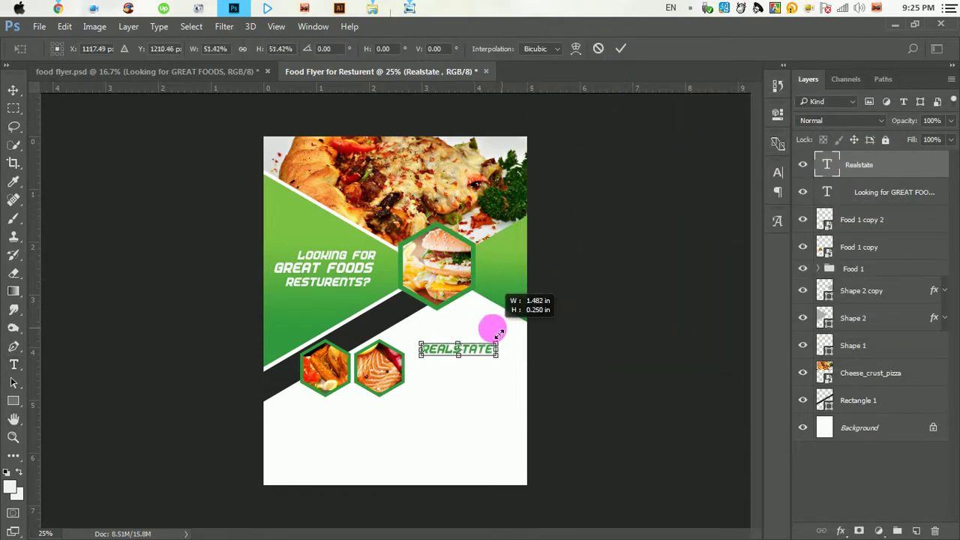
{"action": "left_click", "coordinate": [622, 49]}
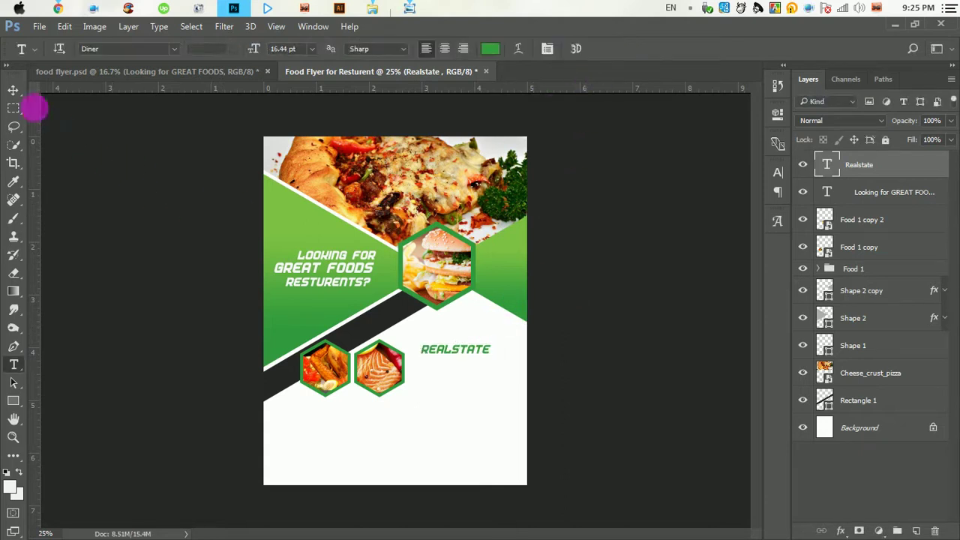
{"action": "left_click", "coordinate": [14, 90]}
{"action": "left_click_drag", "start_coordinate": [440, 348], "coordinate": [456, 330]}
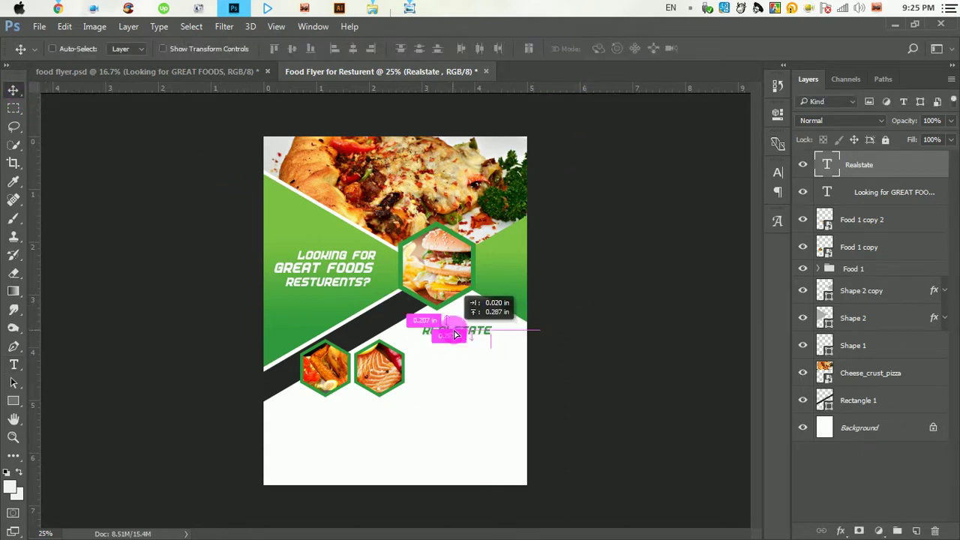
{"action": "left_click", "coordinate": [13, 365]}
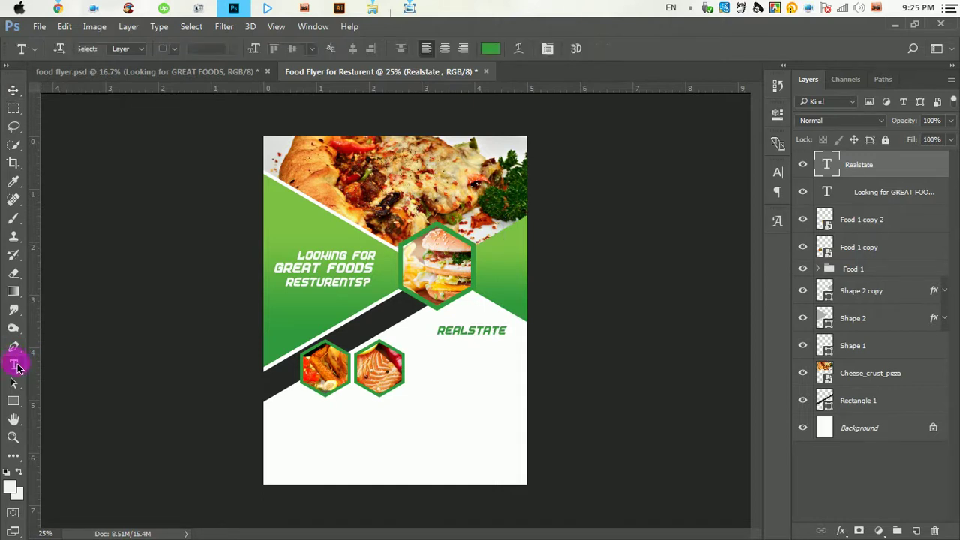
{"action": "left_click", "coordinate": [463, 355], "text": "ctrl"}
{"action": "left_click", "coordinate": [461, 353], "text": "ctrl"}
{"action": "left_click", "coordinate": [458, 349], "text": "ctrl"}
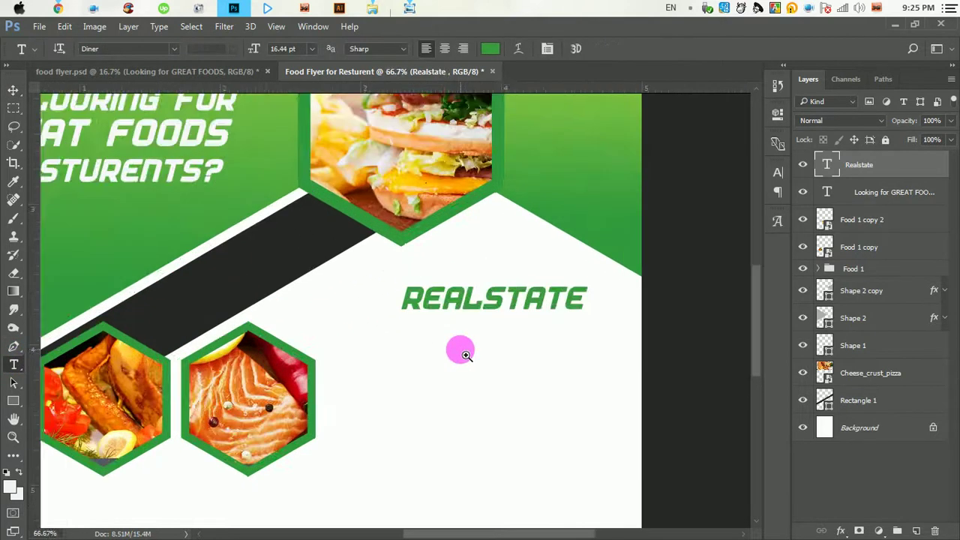
Type the FOOD FACTORY subtitle line below REALSTATE
{"action": "left_click", "coordinate": [402, 341]}
{"action": "type", "text": "F"}
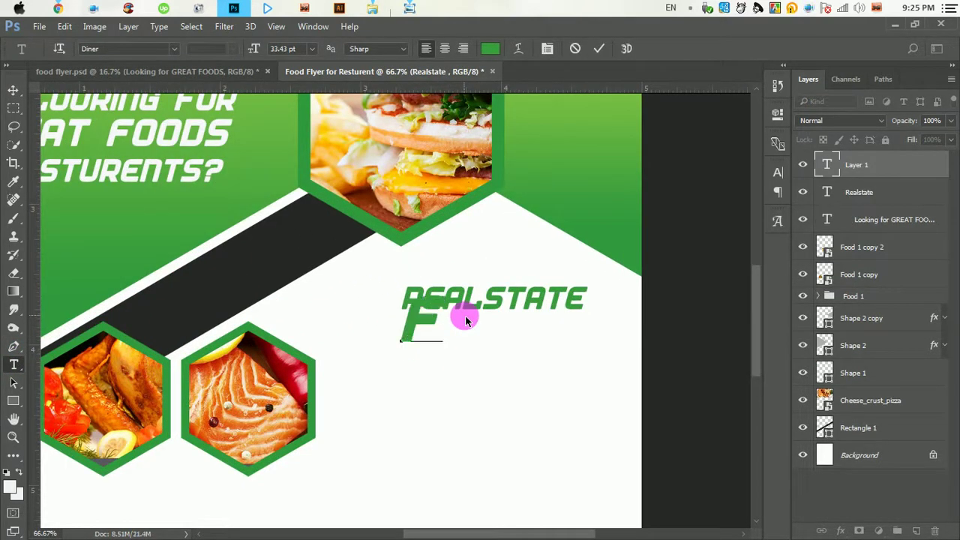
{"action": "type", "text": "oO"}
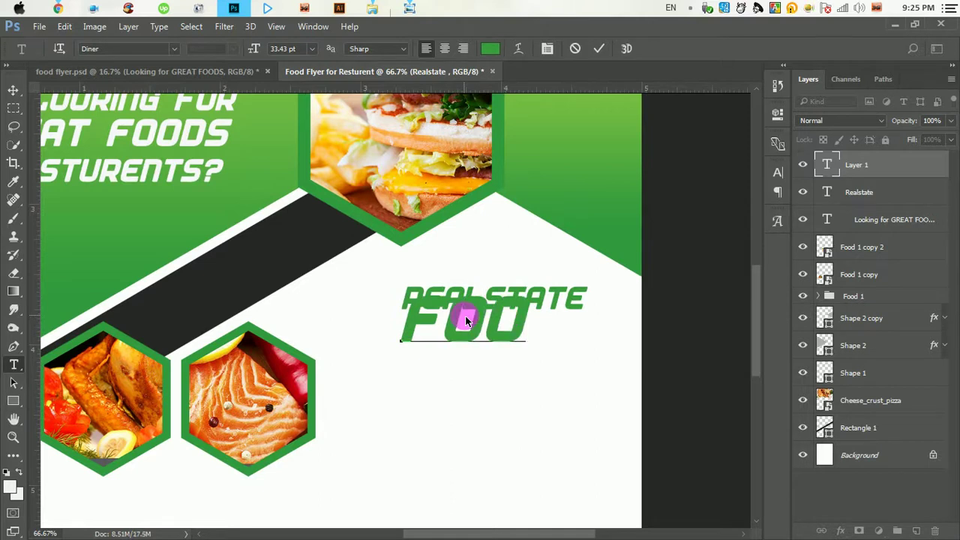
{"action": "type", "text": "D F"}
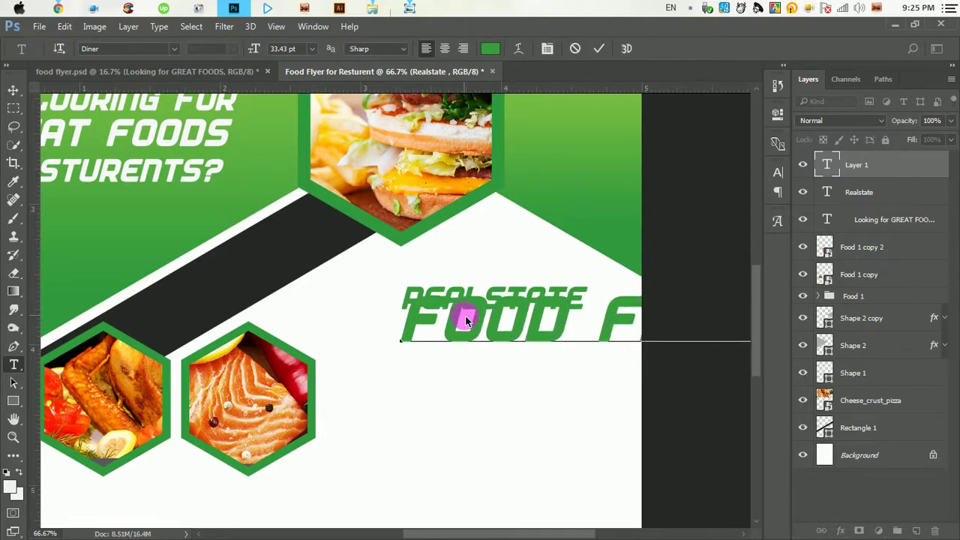
{"action": "left_click", "coordinate": [599, 48]}
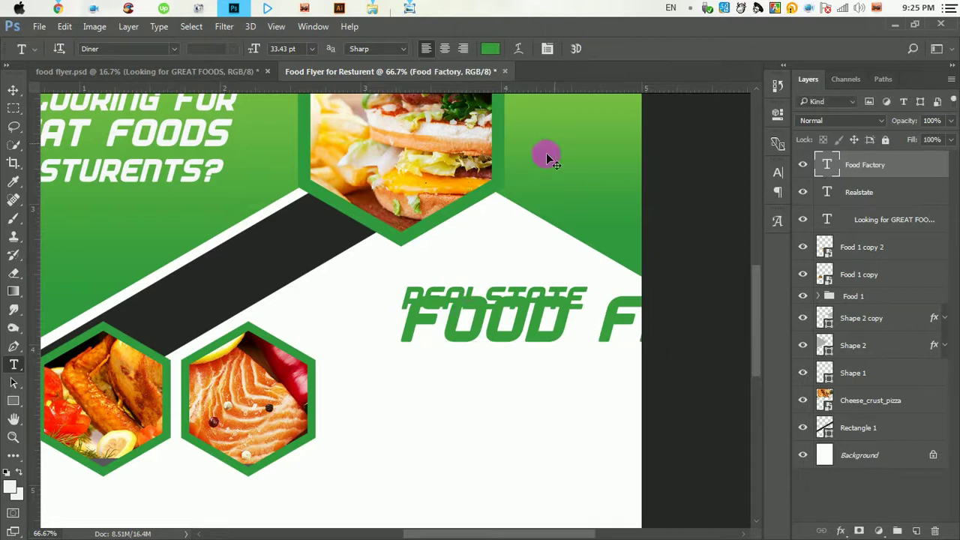
Shrink FOOD FACTORY to about a third and nudge it down under REALSTATE
{"action": "key", "text": "v"}
{"action": "key", "text": "ctrl+t"}
{"action": "mouse_move", "coordinate": [403, 288]}
{"action": "left_mouse_down"}
{"action": "mouse_move", "coordinate": [579, 300]}
{"action": "mouse_move", "coordinate": [494, 327]}
{"action": "left_mouse_up"}
{"action": "left_click", "coordinate": [621, 48]}
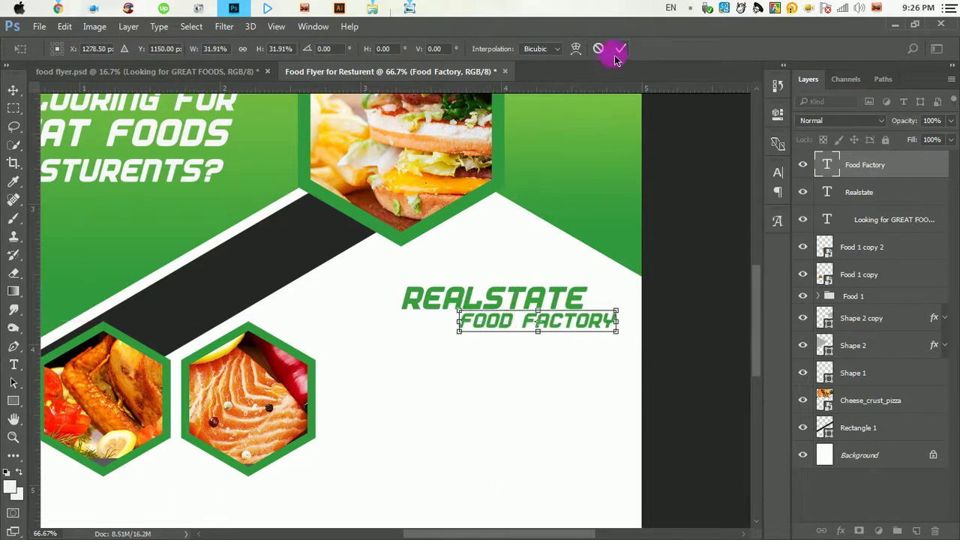
{"action": "left_click", "coordinate": [9, 88]}
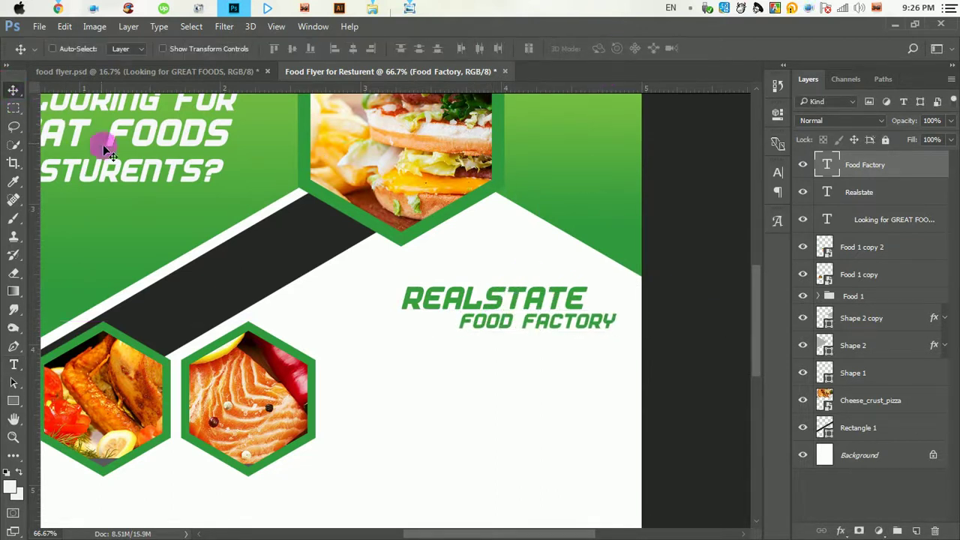
{"action": "key", "text": "Down"}
{"action": "key", "text": "Down"}
{"action": "key", "text": "Down"}
{"action": "key", "text": "Down"}
{"action": "key", "text": "Down"}
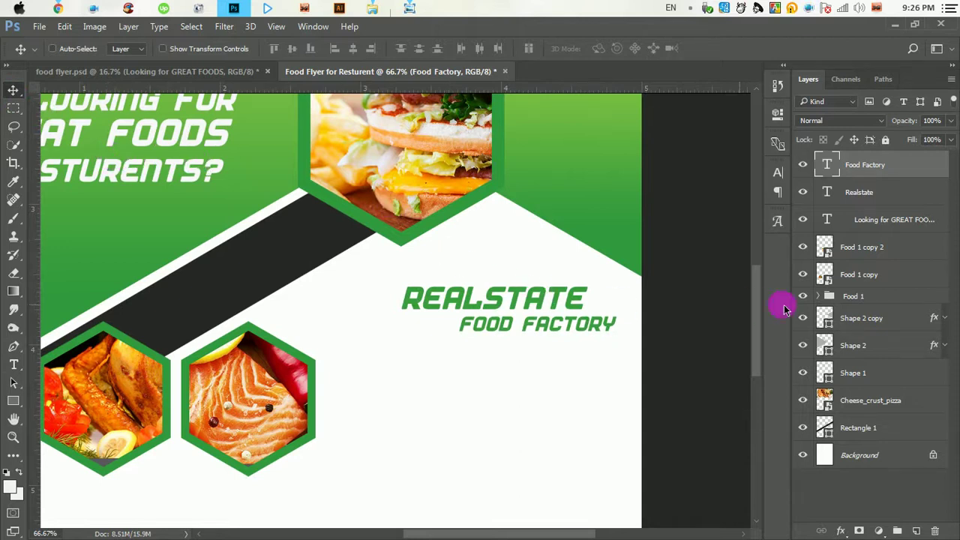
Select both the REALSTATE and FOOD FACTORY layers and move them left
{"action": "left_click", "coordinate": [880, 201], "text": "shift"}
{"action": "mouse_move", "coordinate": [514, 318]}
{"action": "left_mouse_down"}
{"action": "mouse_move", "coordinate": [464, 318]}
{"action": "mouse_move", "coordinate": [492, 323]}
{"action": "left_mouse_up"}
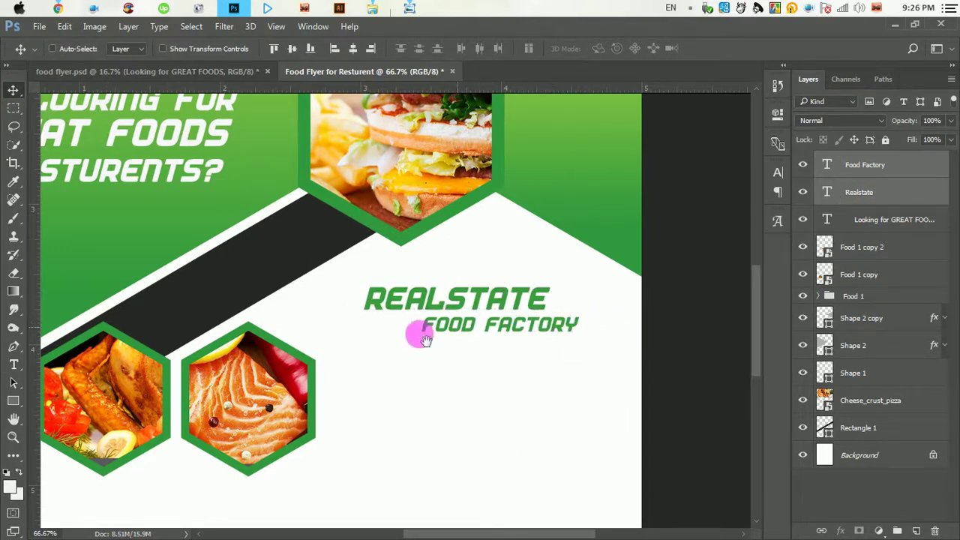
{"action": "left_click", "coordinate": [317, 339], "text": "alt"}
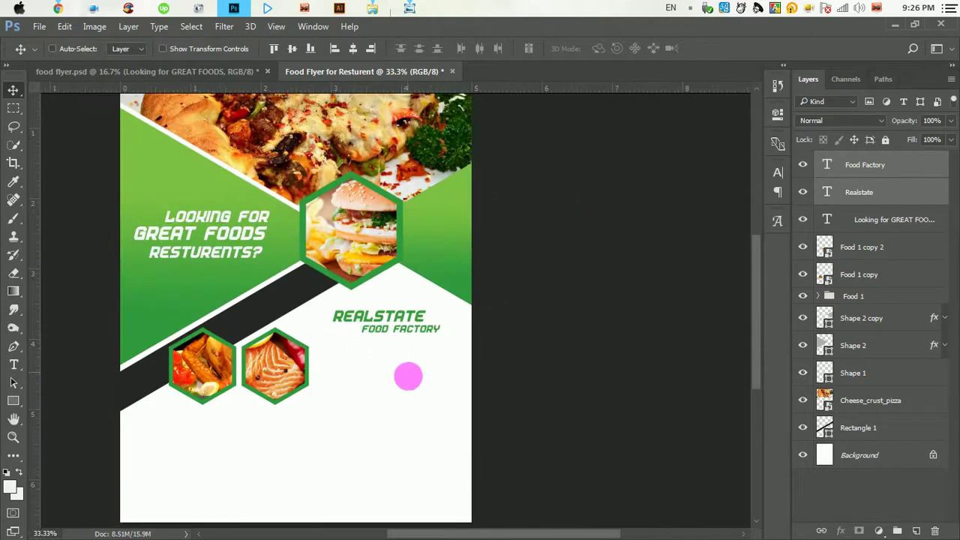
{"action": "left_click", "coordinate": [397, 338]}
Scale the title pair up to about 120% and shift it slightly left and down
{"action": "key", "text": "ctrl+t"}
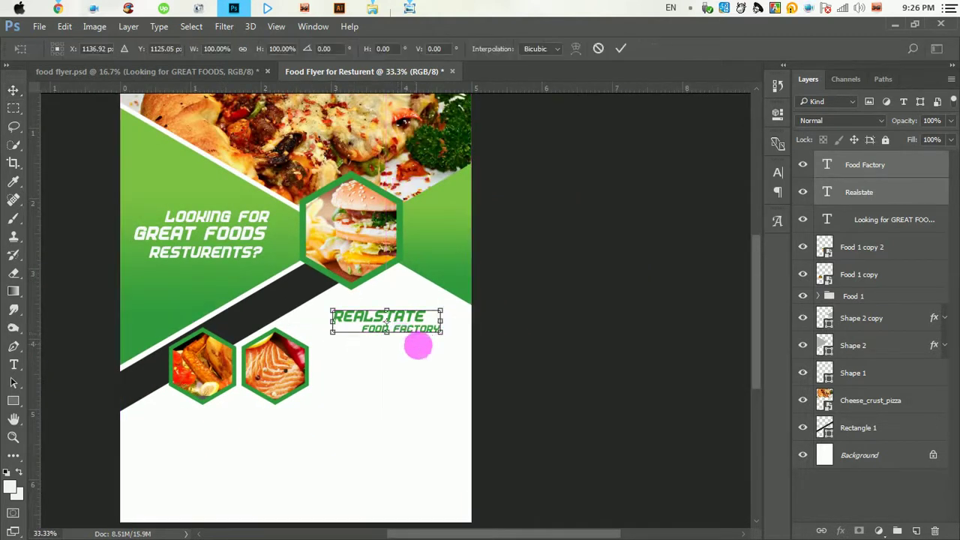
{"action": "left_click_drag", "start_coordinate": [443, 334], "coordinate": [460, 345]}
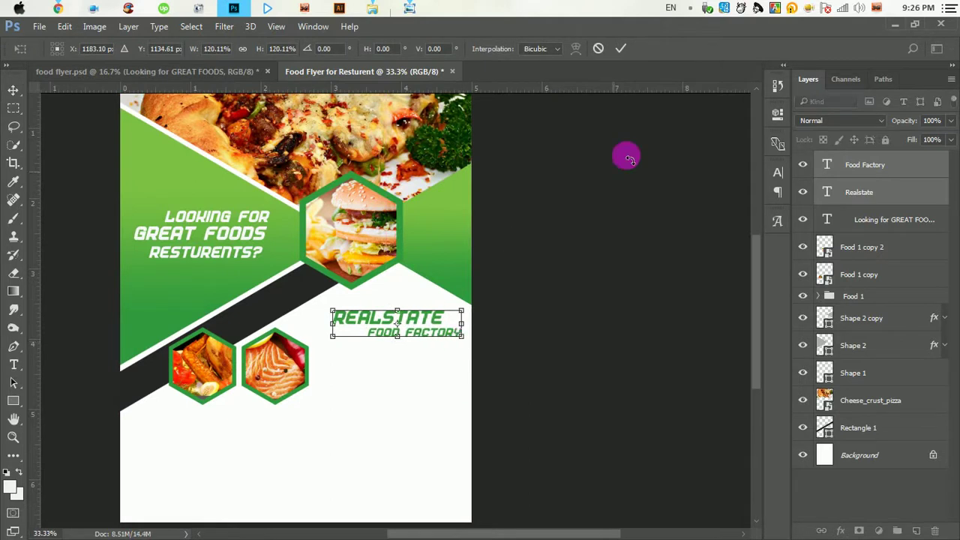
{"action": "left_click", "coordinate": [622, 48]}
{"action": "left_click_drag", "start_coordinate": [417, 334], "coordinate": [409, 338]}
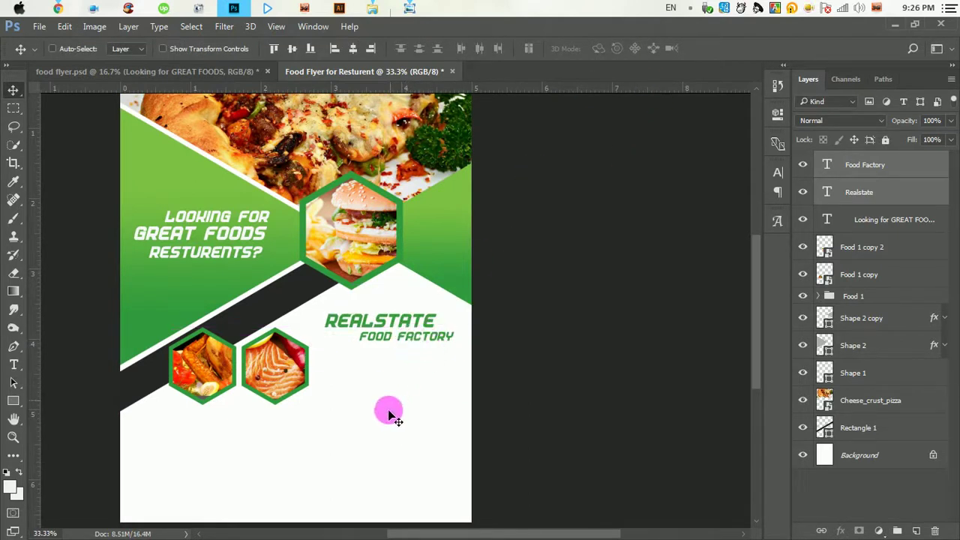
{"action": "key", "text": "ctrl+plus"}
{"action": "mouse_move", "coordinate": [369, 437]}
{"action": "left_mouse_down"}
{"action": "mouse_move", "coordinate": [428, 265]}
{"action": "mouse_move", "coordinate": [518, 322]}
{"action": "left_mouse_up"}
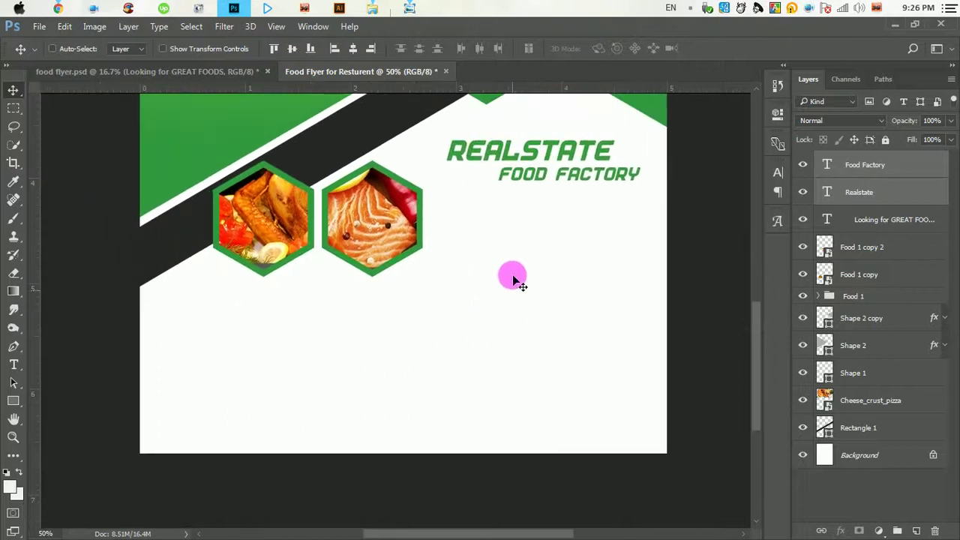
{"action": "scroll", "coordinate": [326, 221], "scroll_direction": "up", "scroll_amount": 2}
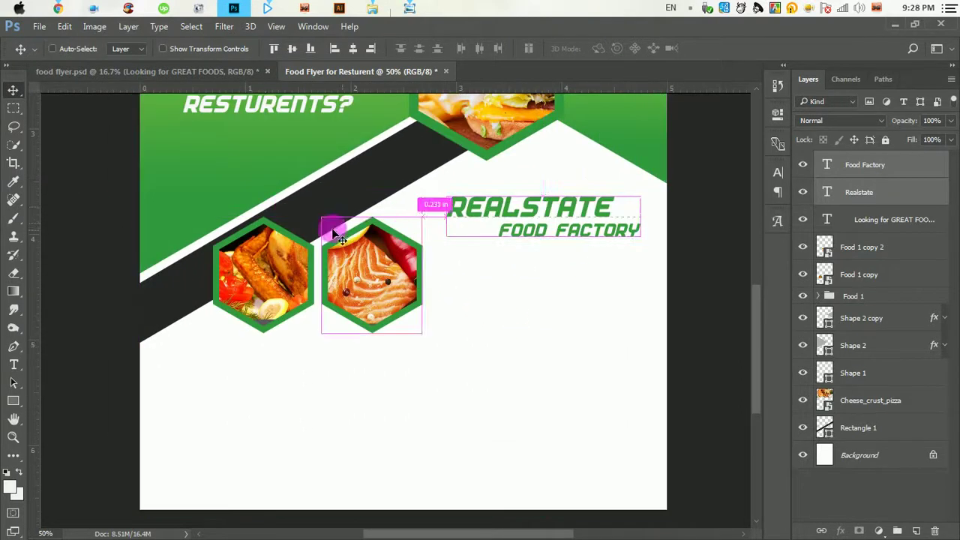
Type an ABOUT US heading below the food hexagons
{"action": "left_click", "coordinate": [14, 364]}
{"action": "left_click", "coordinate": [177, 398]}
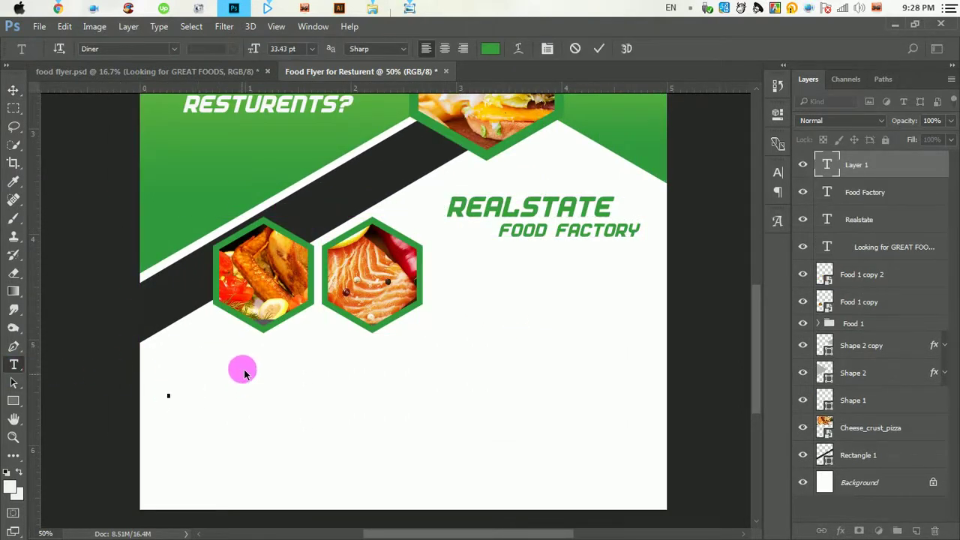
{"action": "type", "text": "ABOU"}
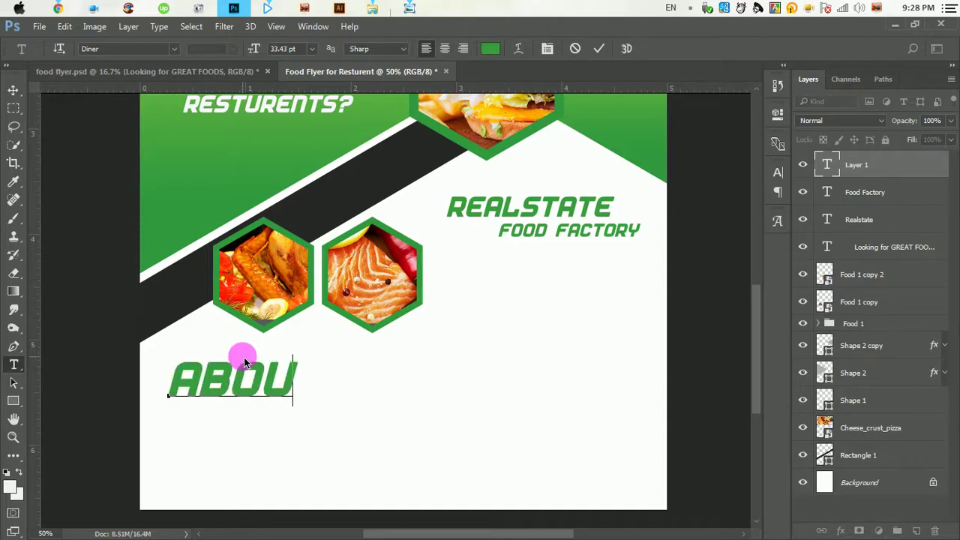
{"action": "type", "text": "T"}
{"action": "key", "text": "BackSpace"}
{"action": "type", "text": "T "}
{"action": "type", "text": "US"}
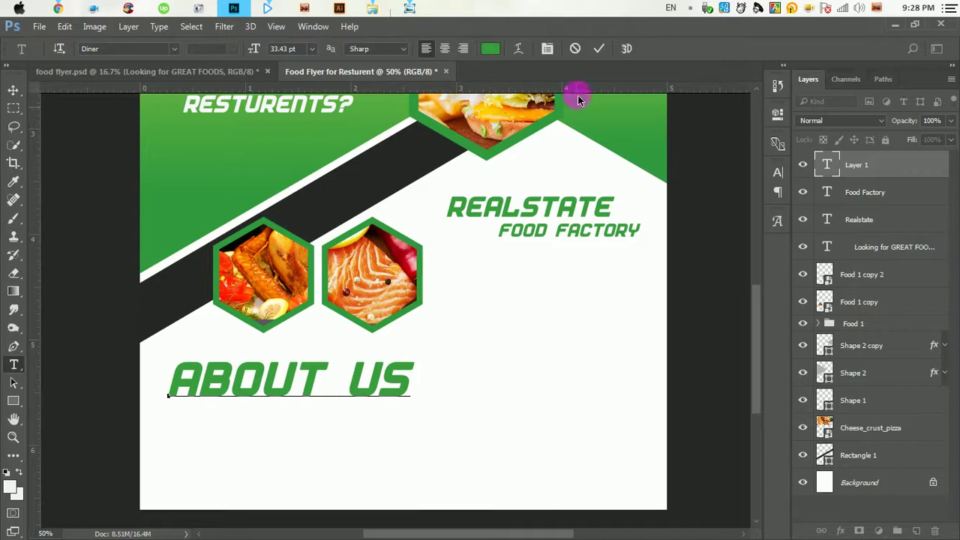
{"action": "left_click", "coordinate": [599, 48]}
Set the ABOUT US heading to dark grey #272727 in the GungsuhChe font
{"action": "left_click", "coordinate": [777, 173]}
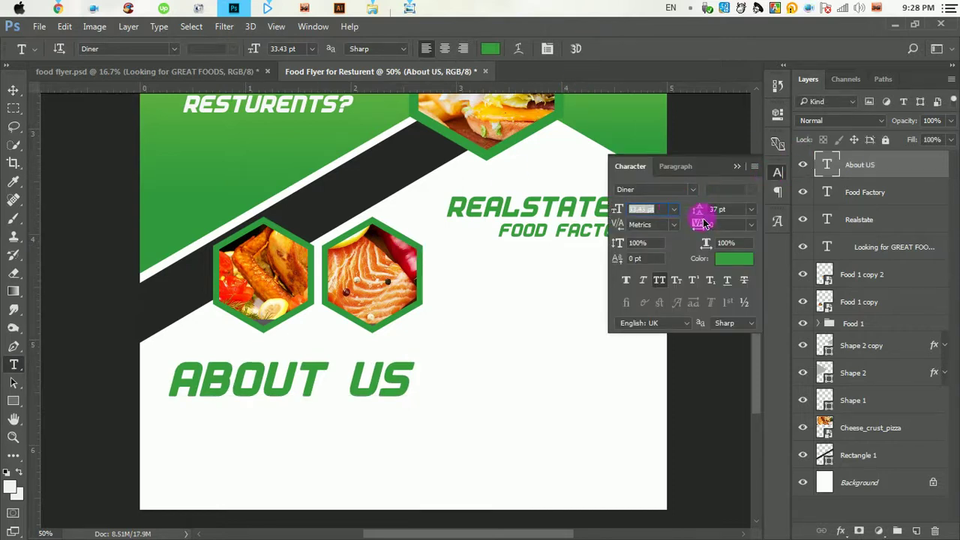
{"action": "left_click", "coordinate": [734, 258]}
{"action": "left_click", "coordinate": [371, 184]}
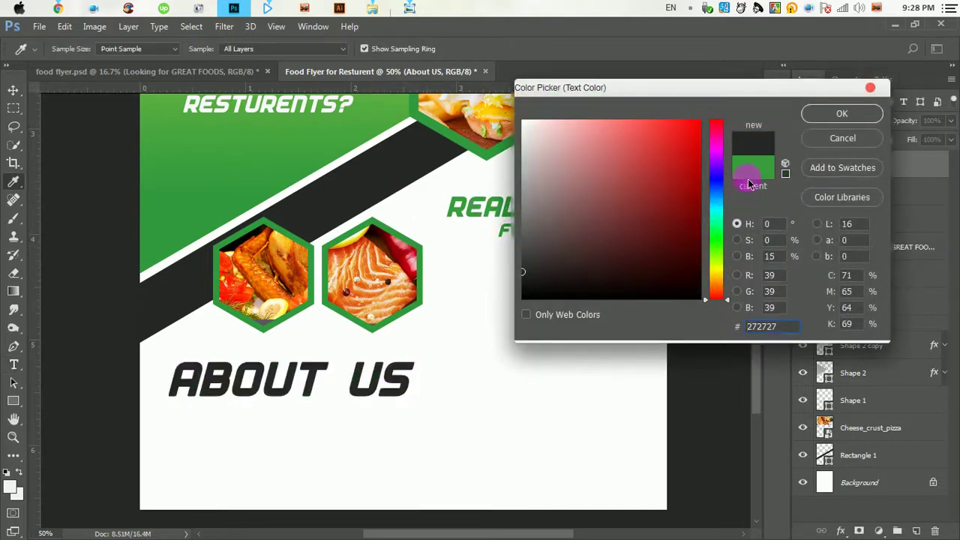
{"action": "left_click", "coordinate": [842, 113]}
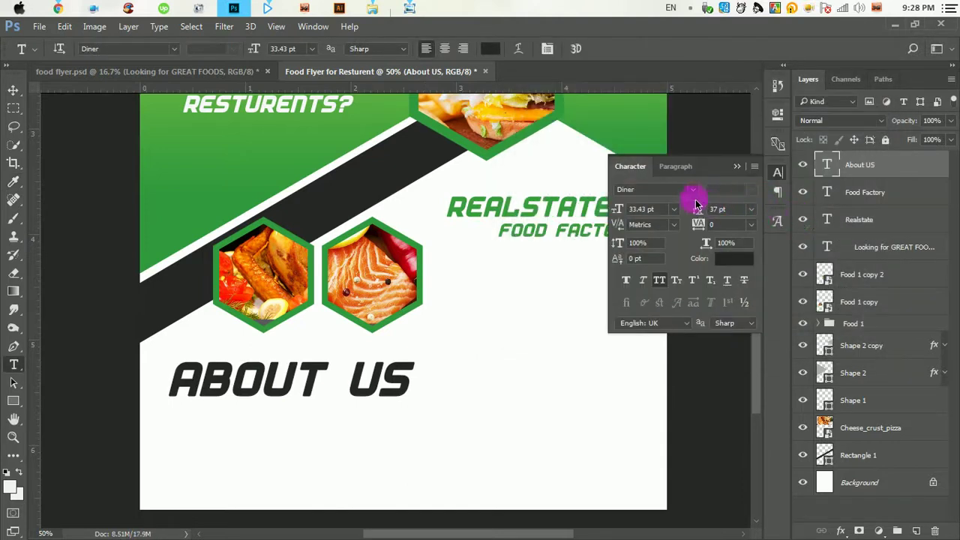
{"action": "left_click", "coordinate": [696, 194]}
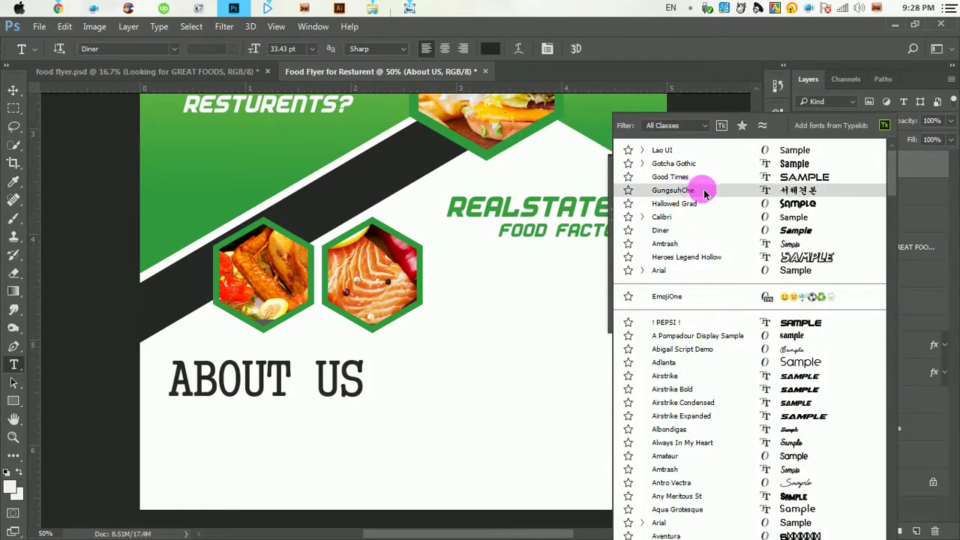
{"action": "left_click", "coordinate": [705, 192]}
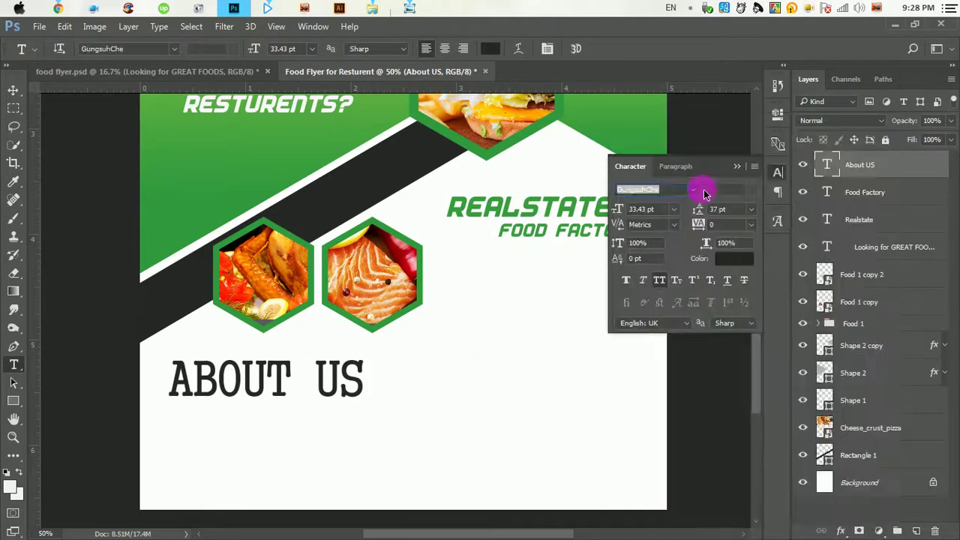
Shrink the ABOUT US heading to about 14 pt and nudge it up slightly
{"action": "key", "text": "ctrl+t"}
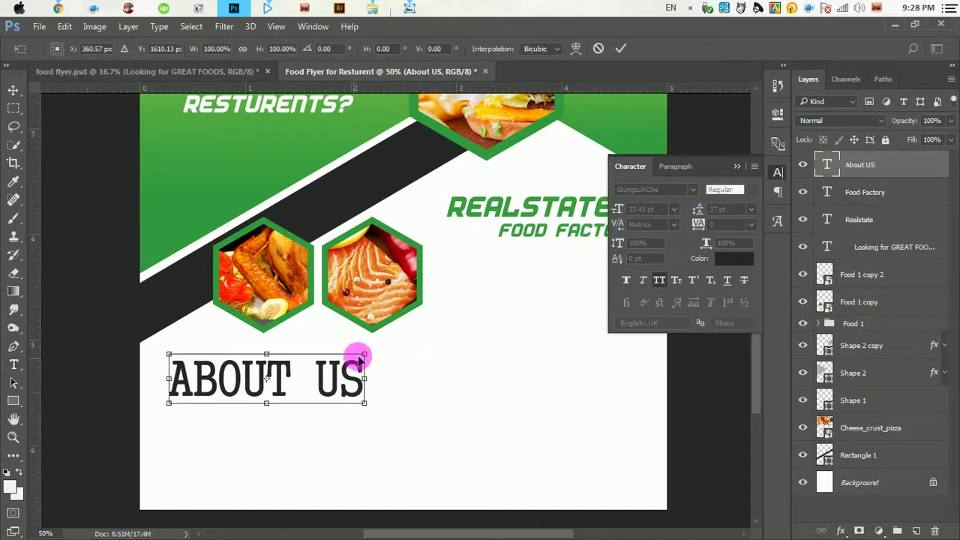
{"action": "mouse_move", "coordinate": [365, 353]}
{"action": "left_mouse_down"}
{"action": "mouse_move", "coordinate": [272, 363]}
{"action": "mouse_move", "coordinate": [223, 381]}
{"action": "left_mouse_up"}
{"action": "left_click", "coordinate": [622, 48]}
{"action": "left_click", "coordinate": [12, 91]}
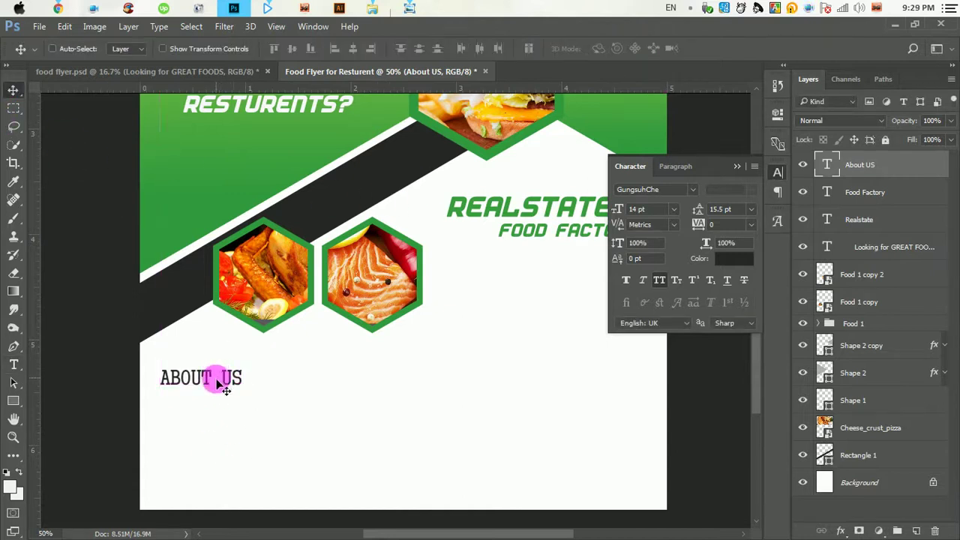
{"action": "key", "text": "shift+Up"}
{"action": "key", "text": "shift+Up"}
{"action": "key", "text": "shift+Up"}
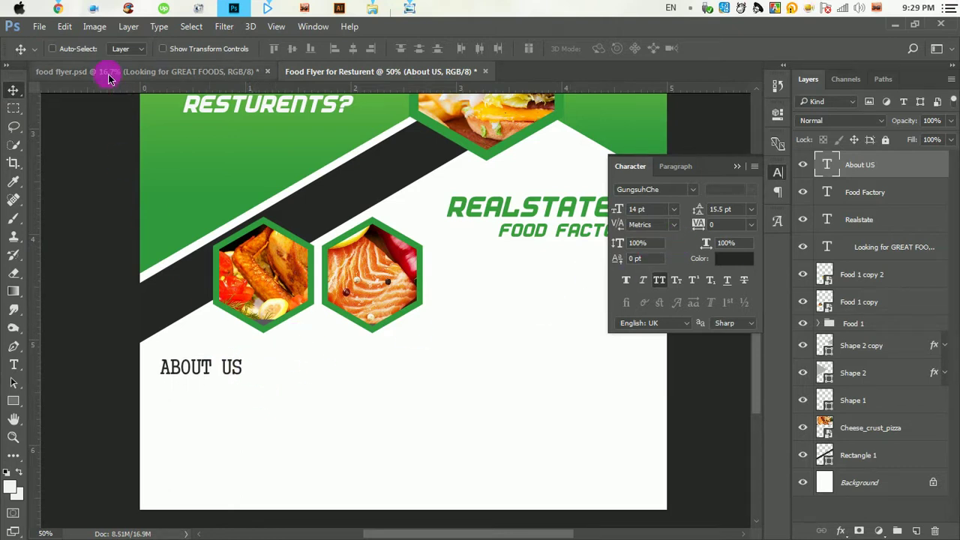
Copy the "Why do we use it?" filler paragraph from lipsum.com in Chrome
{"action": "left_click", "coordinate": [58, 7]}
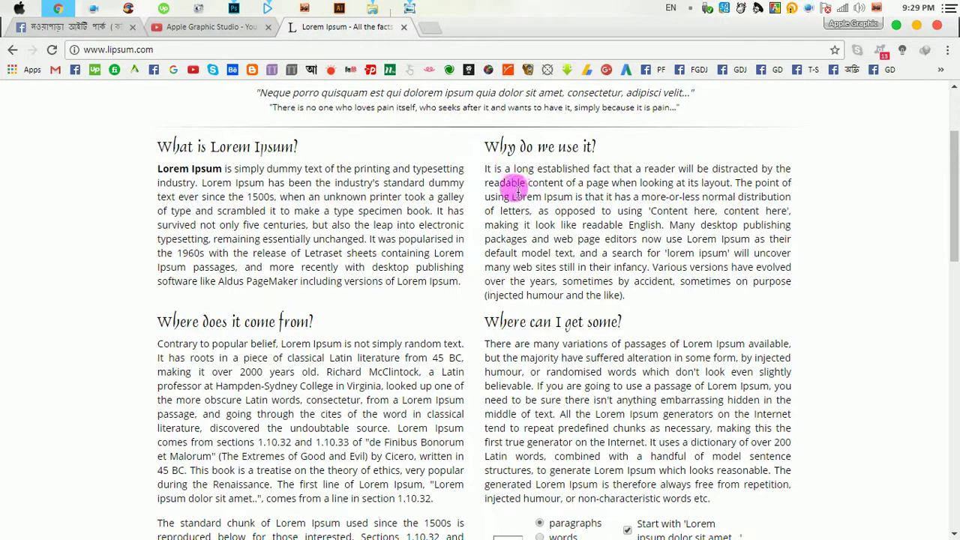
{"action": "mouse_move", "coordinate": [484, 169]}
{"action": "left_mouse_down"}
{"action": "mouse_move", "coordinate": [573, 246]}
{"action": "mouse_move", "coordinate": [655, 267]}
{"action": "left_mouse_up"}
{"action": "right_click", "coordinate": [647, 234]}
{"action": "left_click", "coordinate": [653, 229]}
Paste the copied lipsum paragraph into a new text box under ABOUT US and select all of it
{"action": "left_click", "coordinate": [234, 8]}
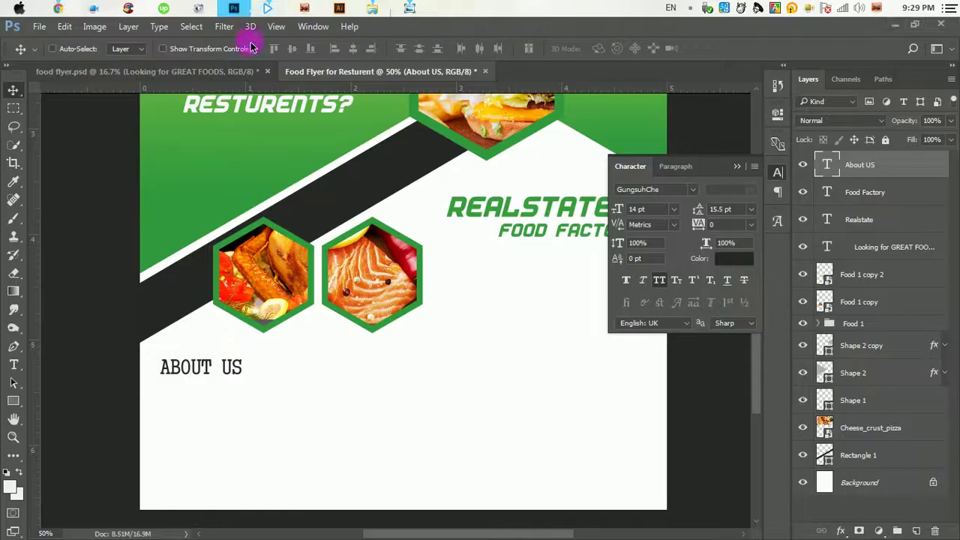
{"action": "left_click", "coordinate": [15, 369]}
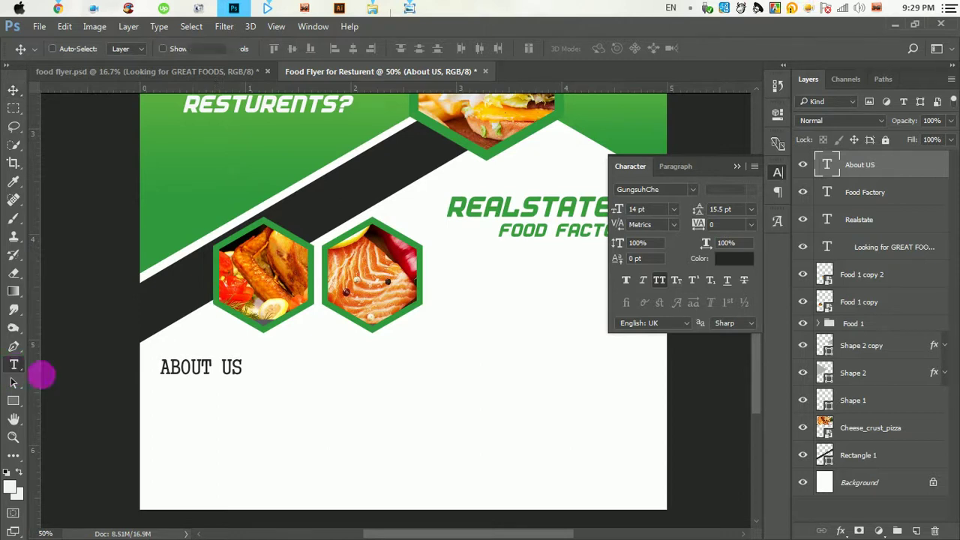
{"action": "mouse_move", "coordinate": [161, 383]}
{"action": "left_mouse_down"}
{"action": "mouse_move", "coordinate": [430, 489]}
{"action": "mouse_move", "coordinate": [422, 496]}
{"action": "mouse_move", "coordinate": [424, 481]}
{"action": "left_mouse_up"}
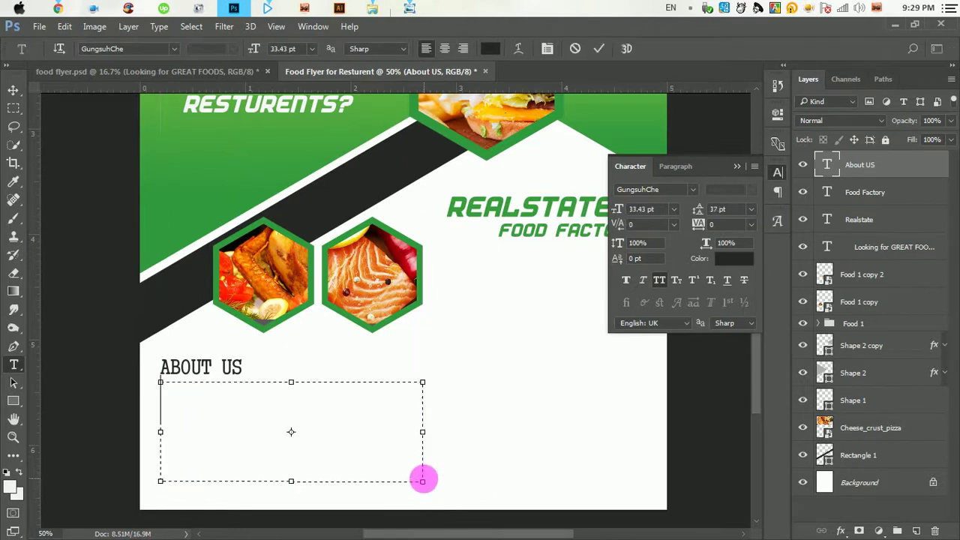
{"action": "key", "text": "ctrl+v"}
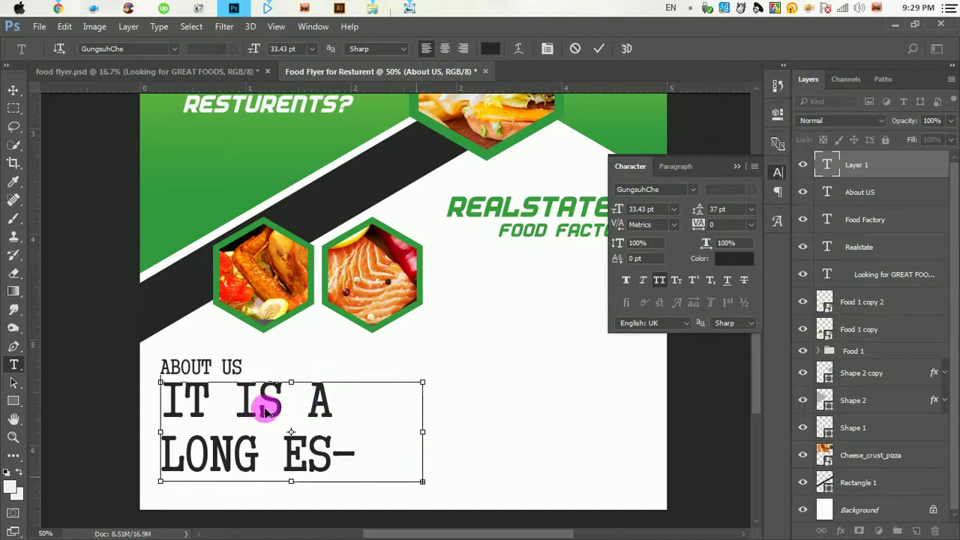
{"action": "key", "text": "ctrl+a"}
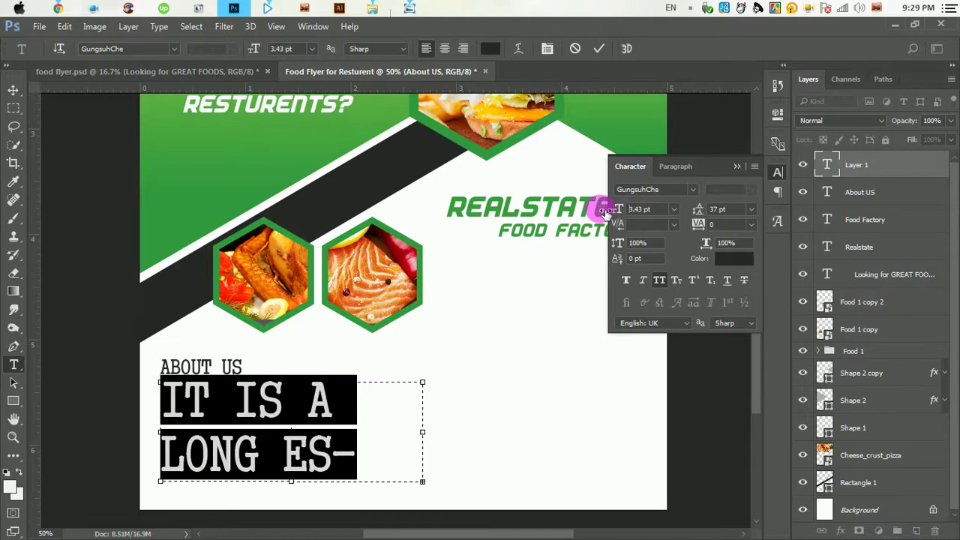
Set the ABOUT US paragraph's font size to 6 pt after trying 5 and 7 pt
{"action": "left_click_drag", "start_coordinate": [604, 213], "coordinate": [634, 226]}
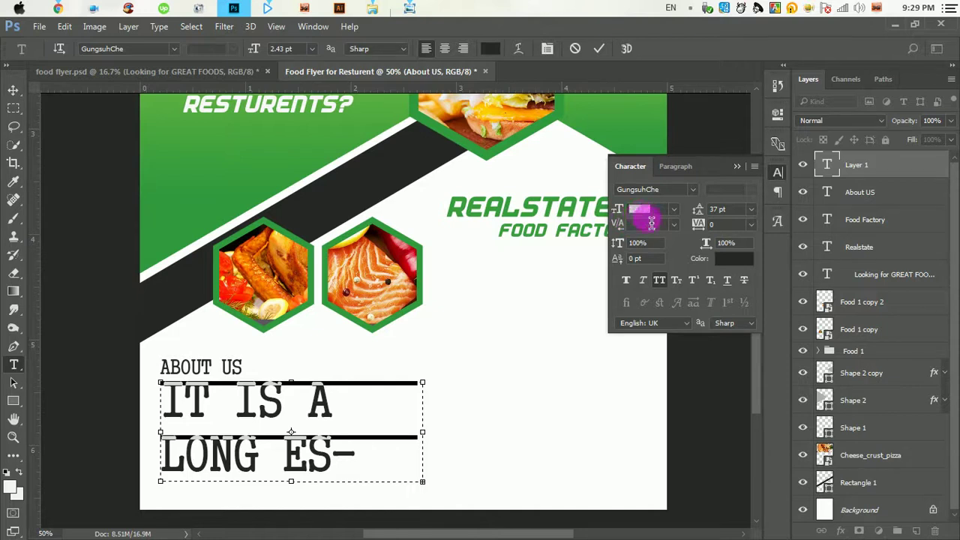
{"action": "left_click", "coordinate": [655, 233]}
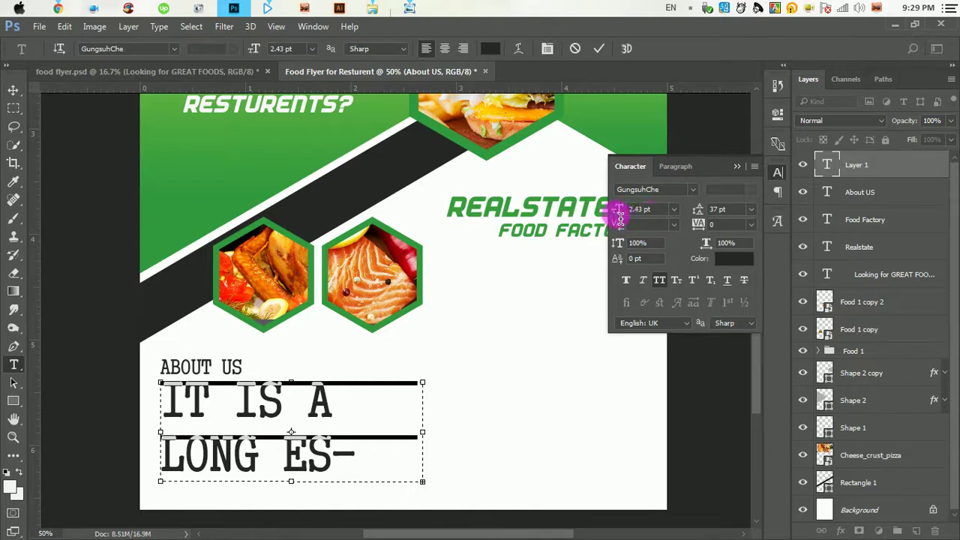
{"action": "left_click_drag", "start_coordinate": [613, 213], "coordinate": [664, 222]}
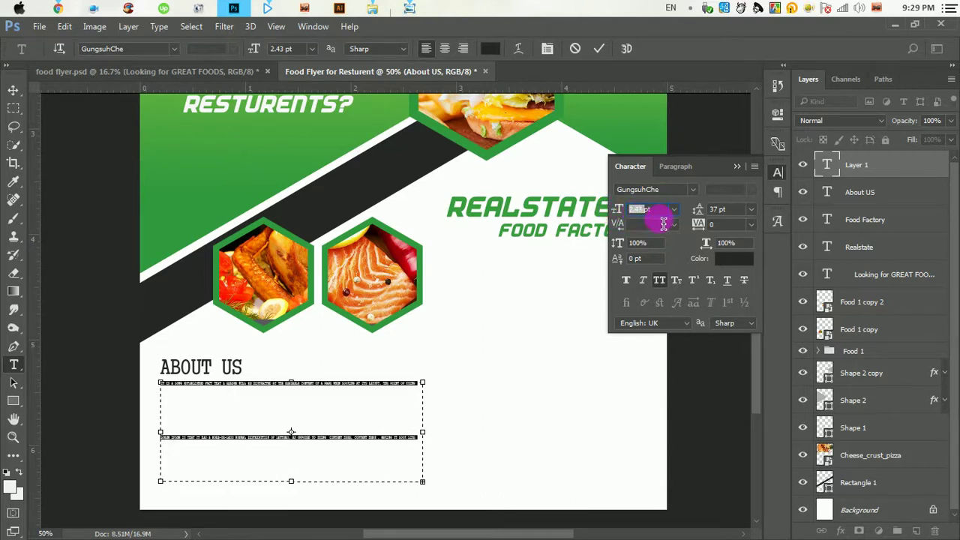
{"action": "type", "text": "5"}
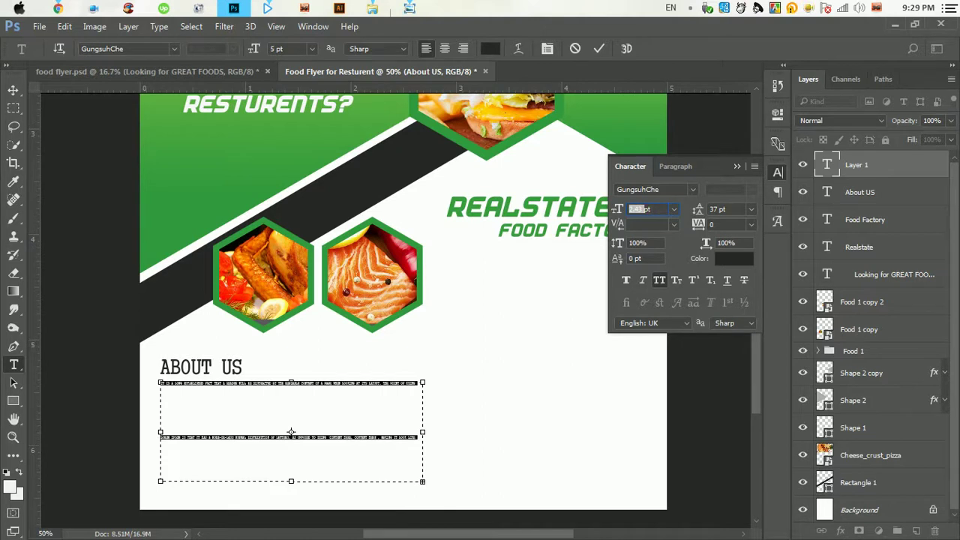
{"action": "left_click", "coordinate": [675, 236]}
{"action": "left_click", "coordinate": [698, 222]}
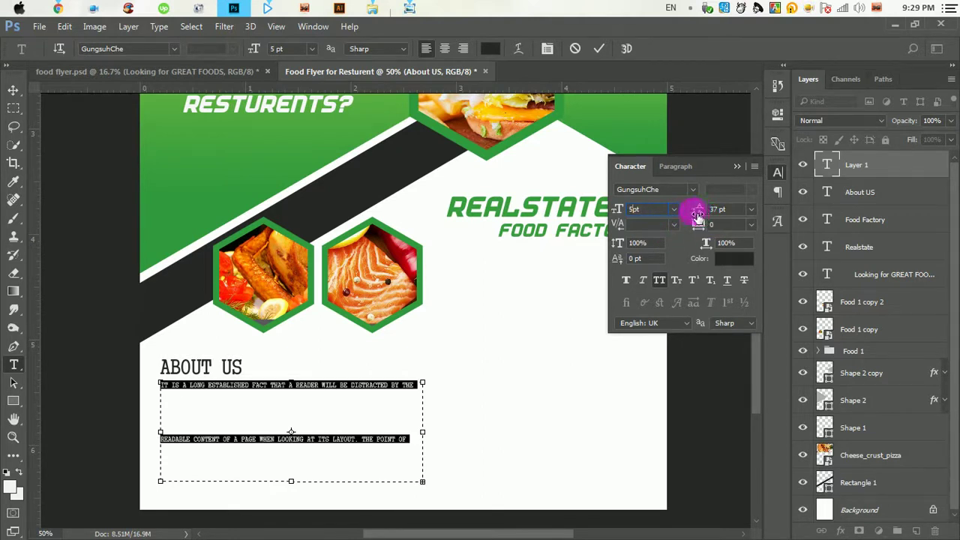
{"action": "mouse_move", "coordinate": [695, 216]}
{"action": "left_mouse_down"}
{"action": "mouse_move", "coordinate": [717, 218]}
{"action": "mouse_move", "coordinate": [643, 225]}
{"action": "left_mouse_up"}
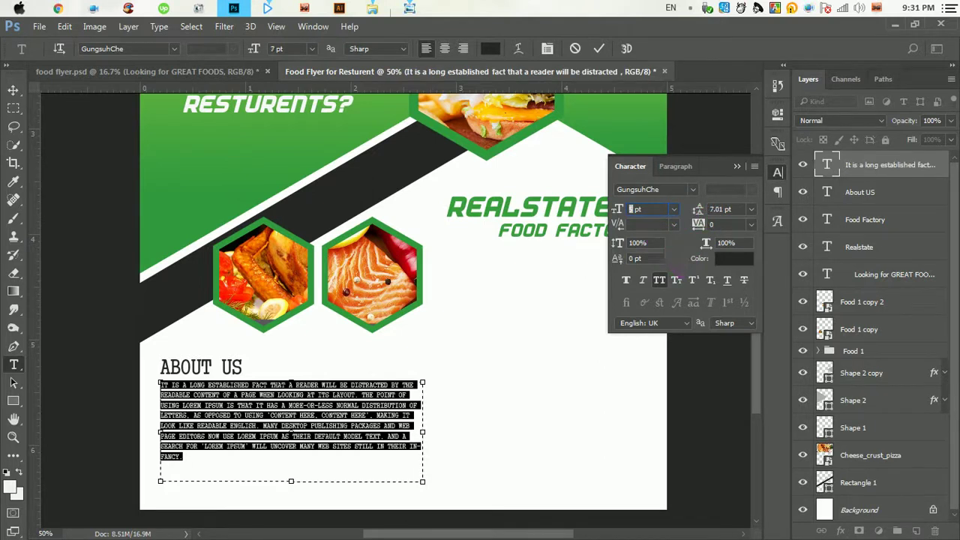
{"action": "type", "text": "7"}
{"action": "left_click", "coordinate": [685, 268]}
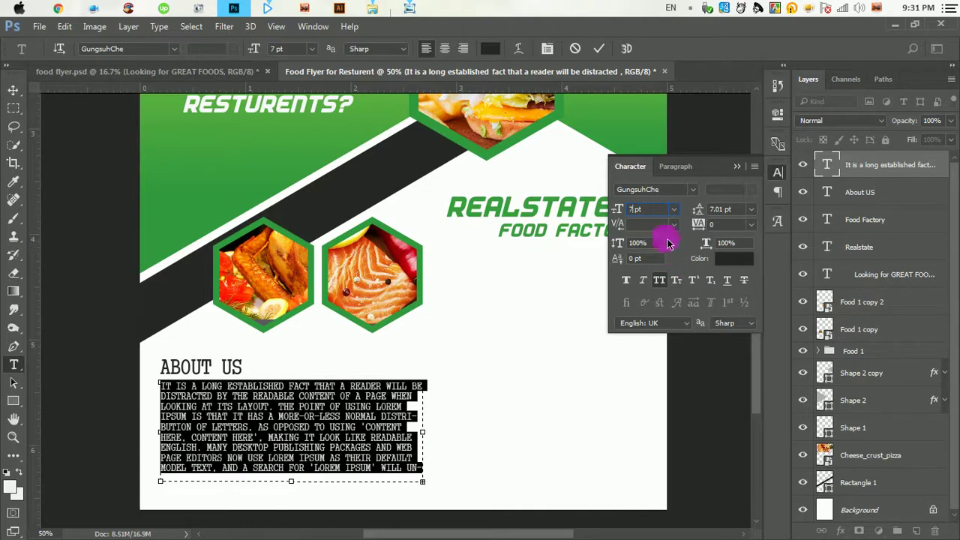
{"action": "left_click", "coordinate": [643, 213]}
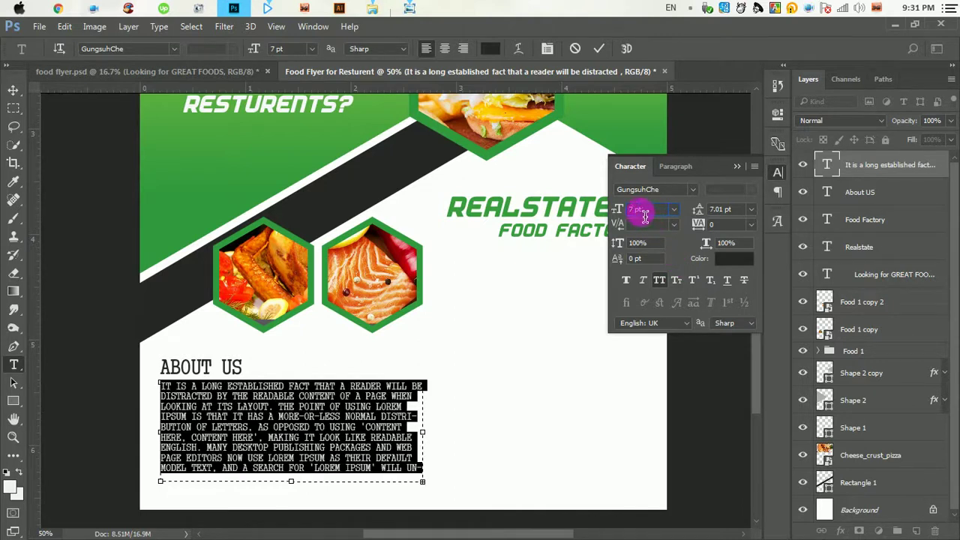
{"action": "left_click", "coordinate": [620, 212]}
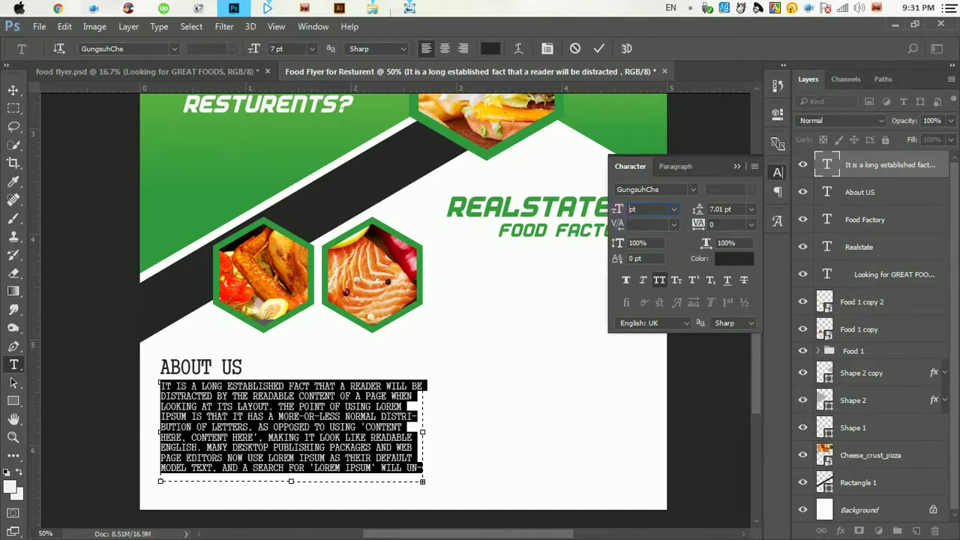
{"action": "type", "text": "6"}
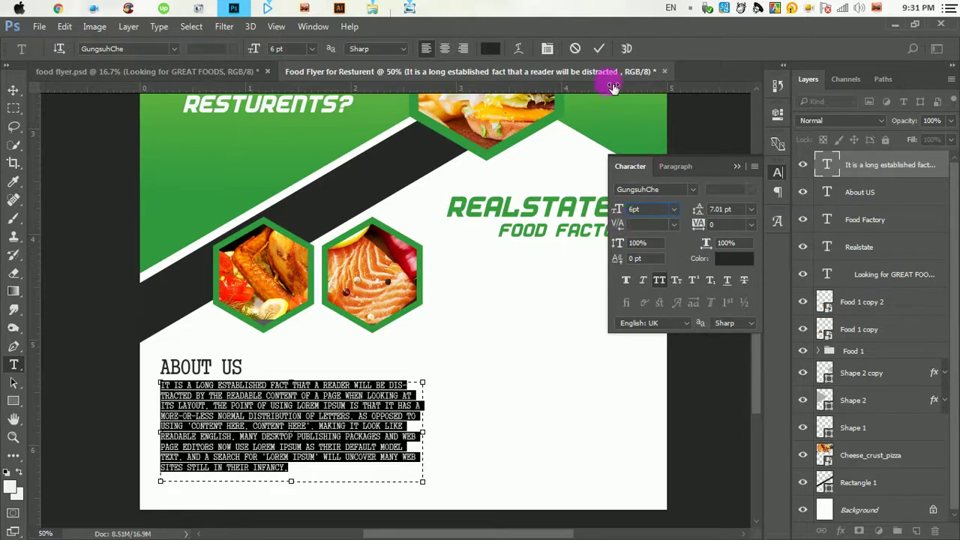
{"action": "left_click", "coordinate": [600, 49]}
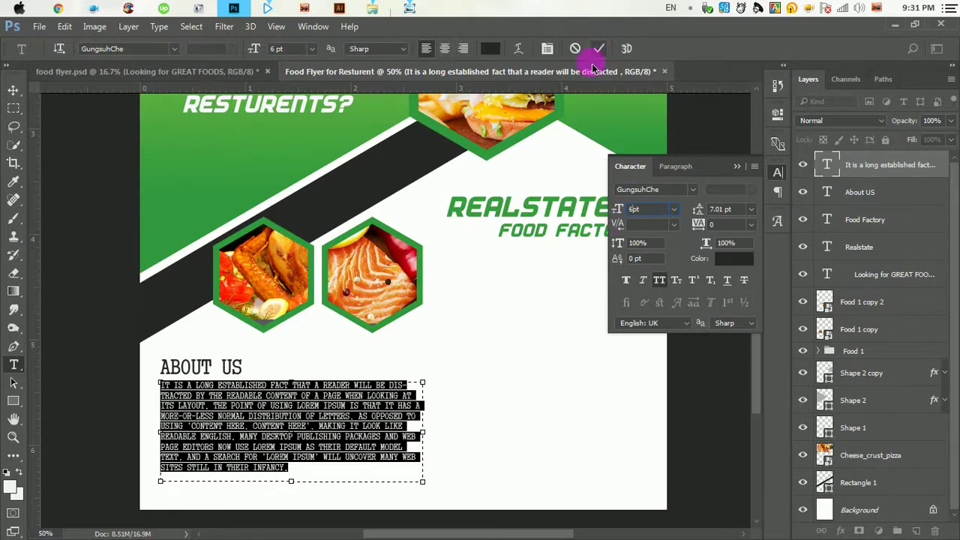
{"action": "left_click", "coordinate": [577, 92]}
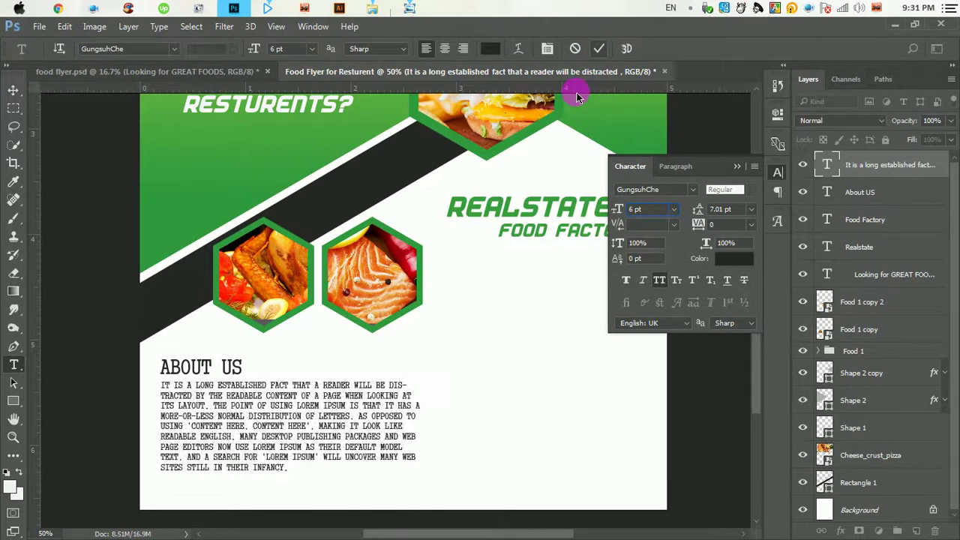
Set the paragraph's leading to 8 pt after trying 7.5 pt
{"action": "left_click", "coordinate": [725, 229]}
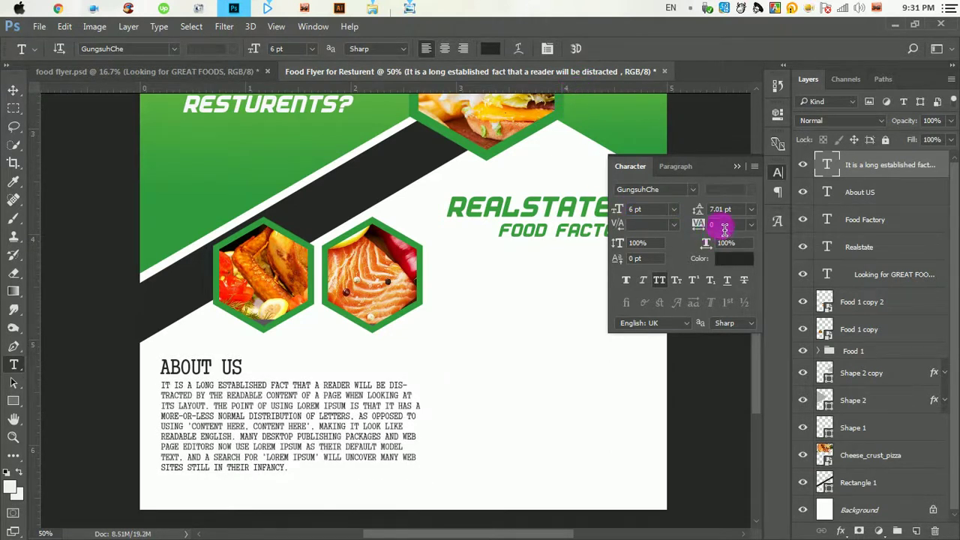
{"action": "left_click", "coordinate": [726, 217]}
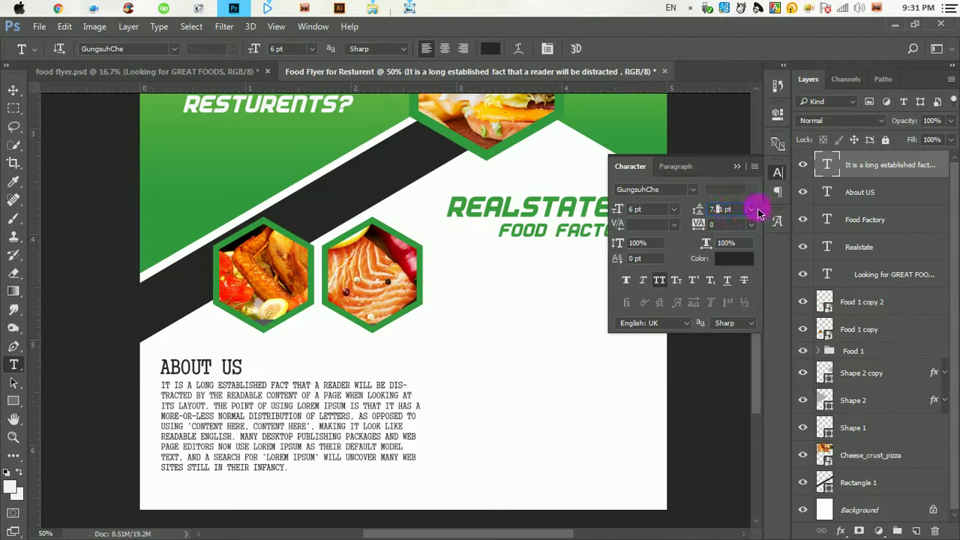
{"action": "type", "text": "7.5"}
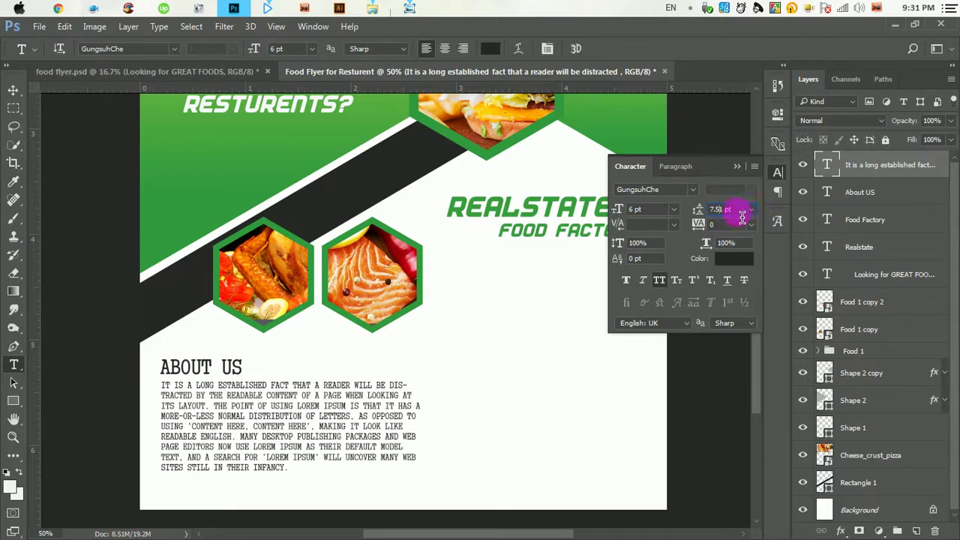
{"action": "key", "text": "Return"}
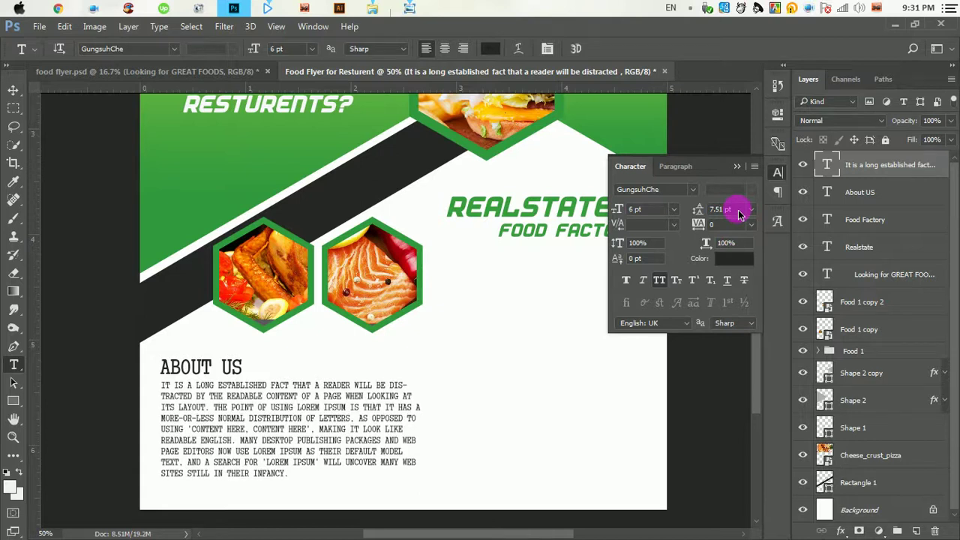
{"action": "left_click", "coordinate": [732, 214]}
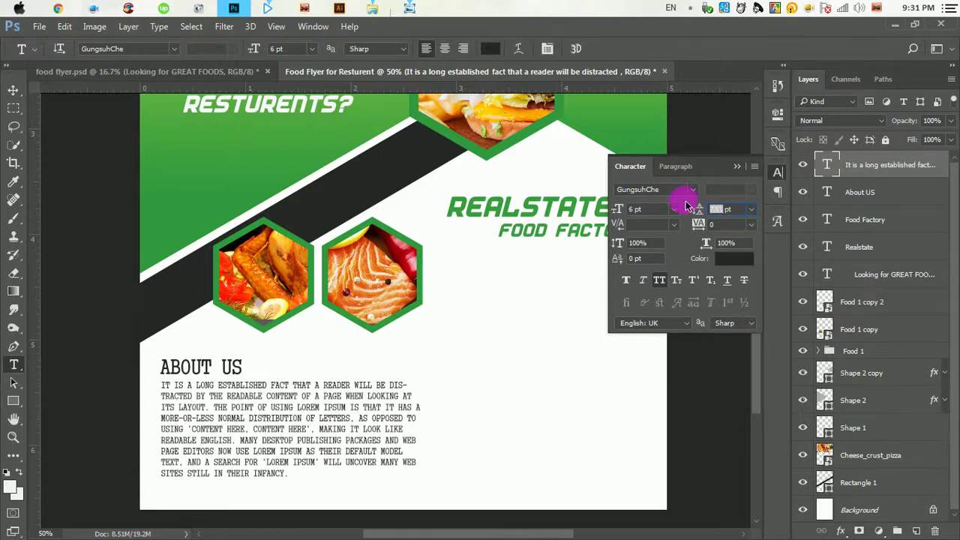
{"action": "type", "text": "8"}
{"action": "key", "text": "Return"}
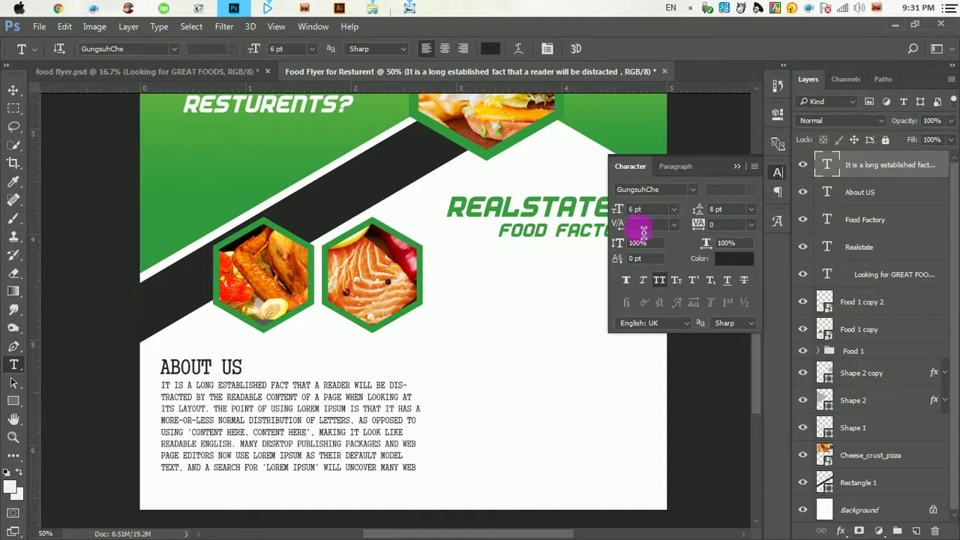
Zoom in to 66.7% on the ABOUT US paragraph and reopen the Character panel
{"action": "left_click", "coordinate": [13, 90]}
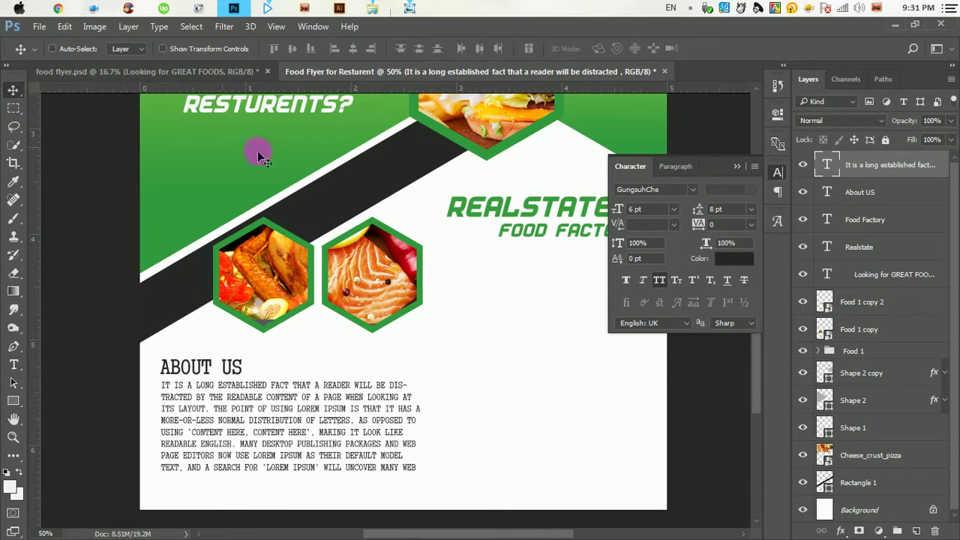
{"action": "left_click", "coordinate": [737, 166]}
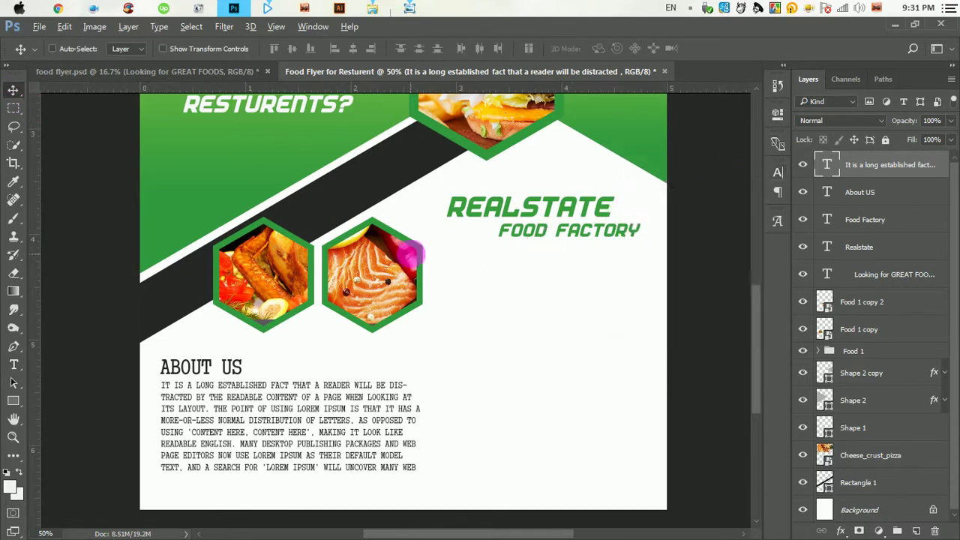
{"action": "left_click", "coordinate": [413, 260], "text": "alt"}
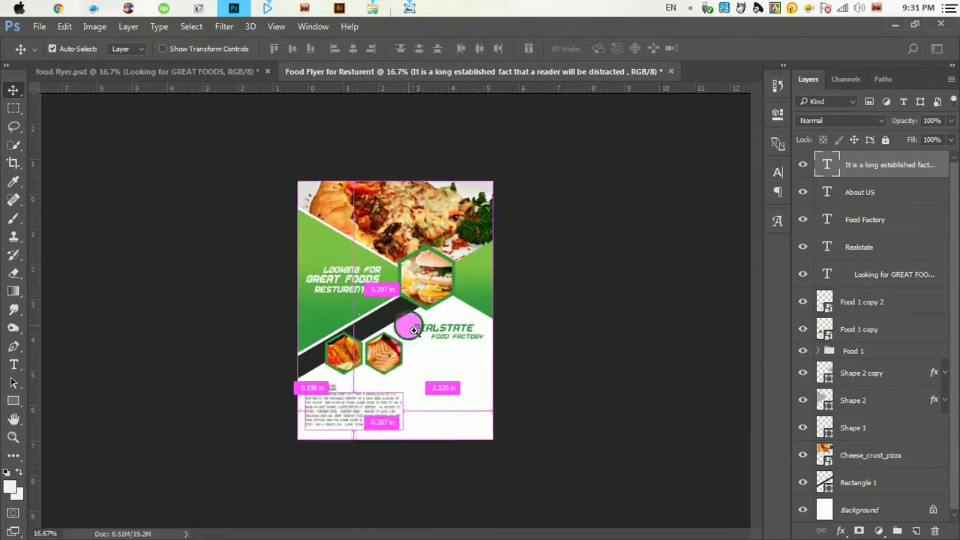
{"action": "left_click", "coordinate": [417, 357], "text": "ctrl"}
{"action": "scroll", "coordinate": [413, 337], "scroll_direction": "down", "scroll_amount": 1}
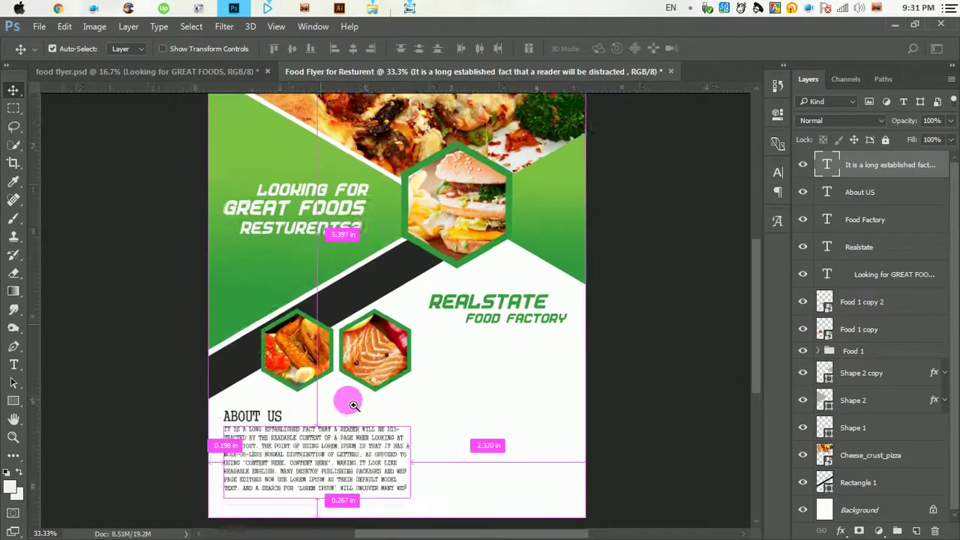
{"action": "left_click", "coordinate": [353, 400], "text": "ctrl"}
{"action": "scroll", "coordinate": [351, 398], "scroll_direction": "down", "scroll_amount": 3}
{"action": "left_click", "coordinate": [365, 353], "text": "ctrl"}
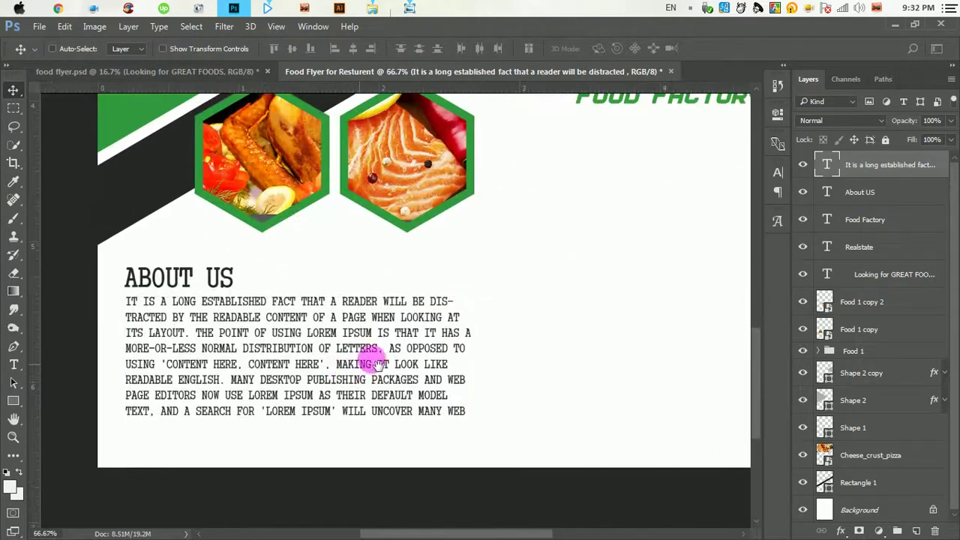
{"action": "scroll", "coordinate": [484, 311], "scroll_direction": "up", "scroll_amount": 1}
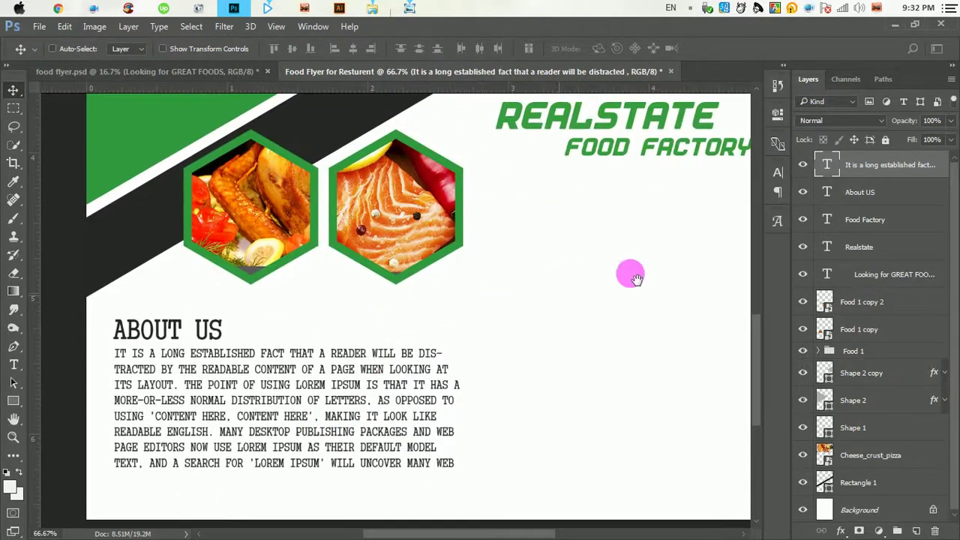
{"action": "left_click", "coordinate": [778, 173]}
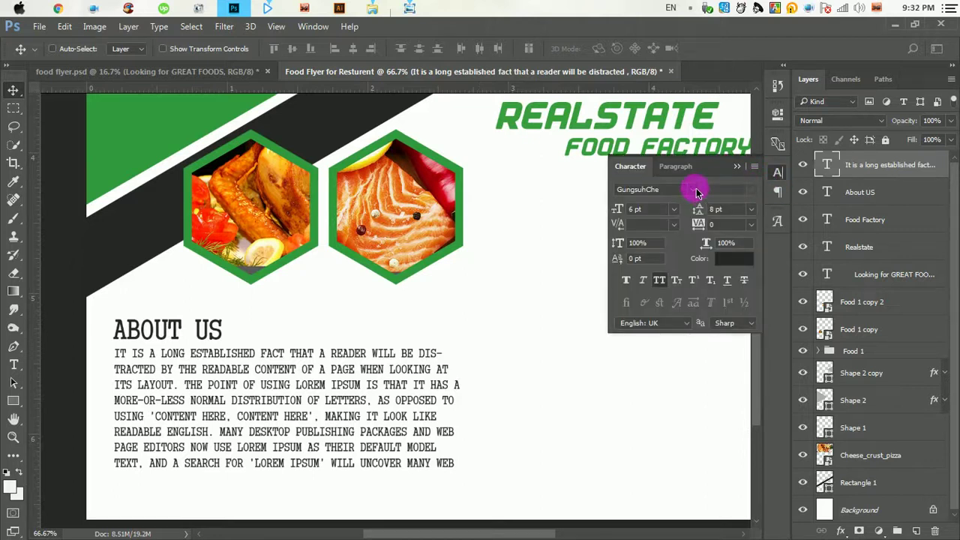
Try the Amateur font on the ABOUT US paragraph
{"action": "left_click", "coordinate": [697, 192]}
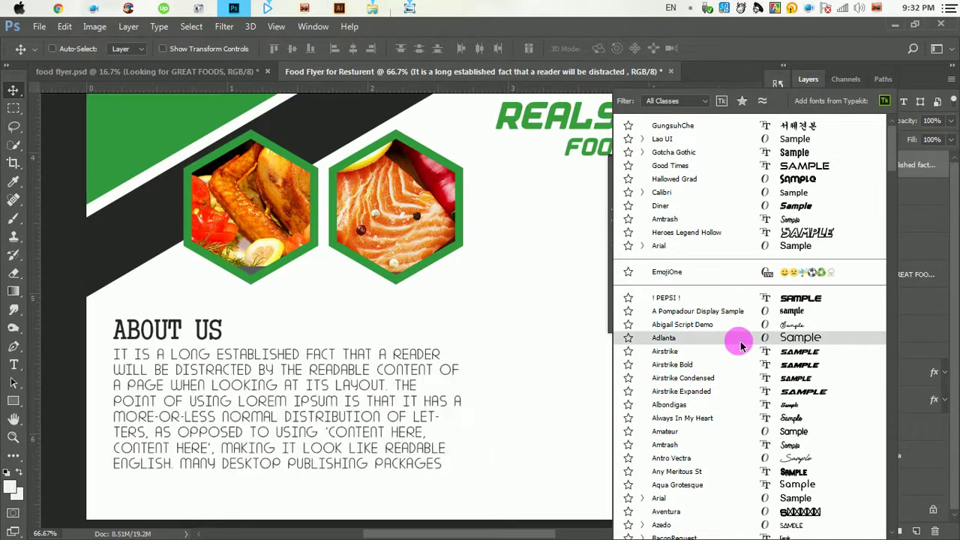
{"action": "scroll", "coordinate": [743, 341], "scroll_direction": "down", "scroll_amount": 2}
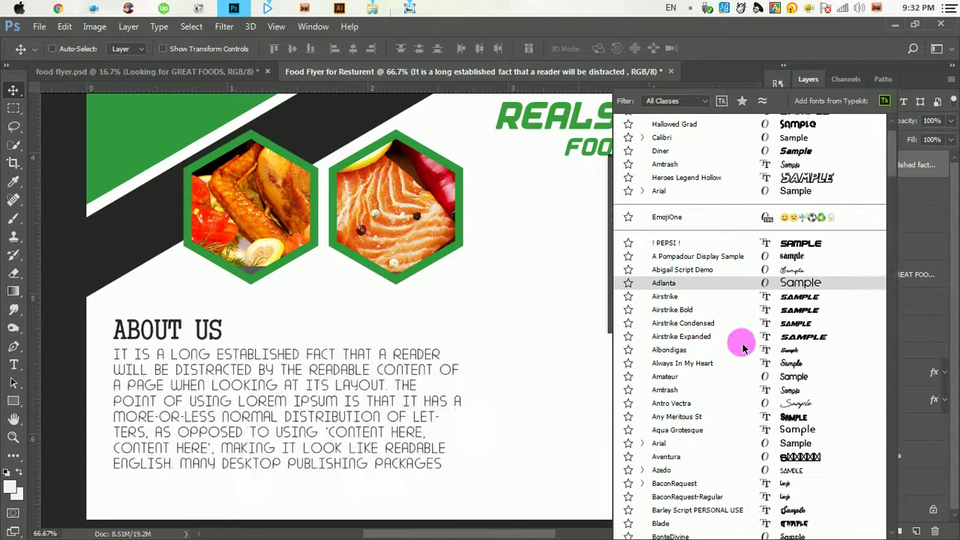
{"action": "left_click", "coordinate": [775, 379]}
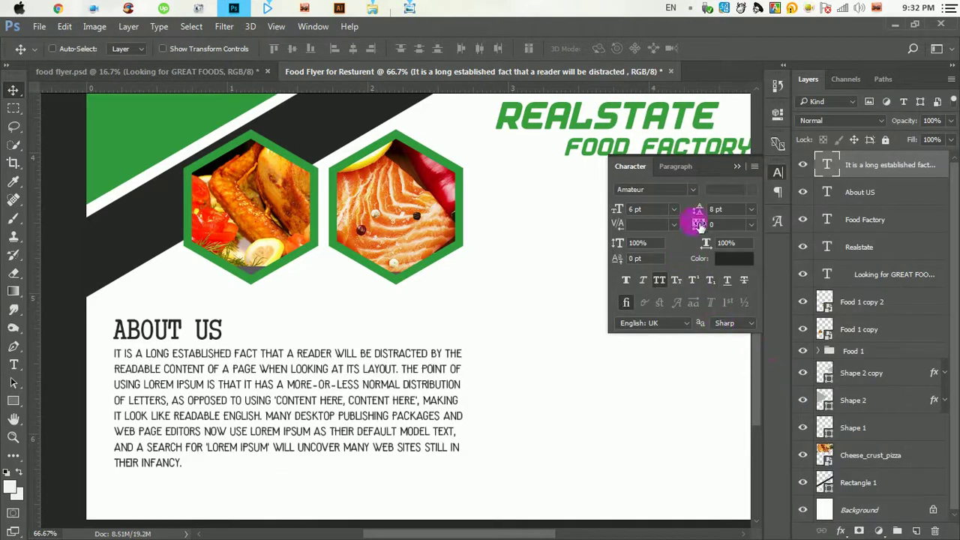
Switch the paragraph to Microsoft Tai Le and collapse the Character panel
{"action": "left_click", "coordinate": [688, 190]}
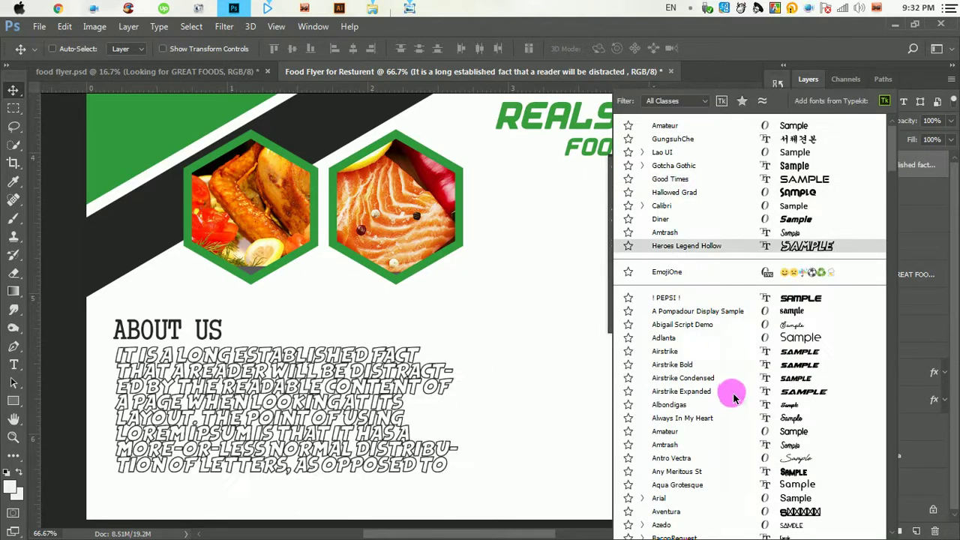
{"action": "scroll", "coordinate": [736, 390], "scroll_direction": "down", "scroll_amount": 5}
{"action": "scroll", "coordinate": [746, 360], "scroll_direction": "down", "scroll_amount": 3}
{"action": "scroll", "coordinate": [754, 345], "scroll_direction": "down", "scroll_amount": 3}
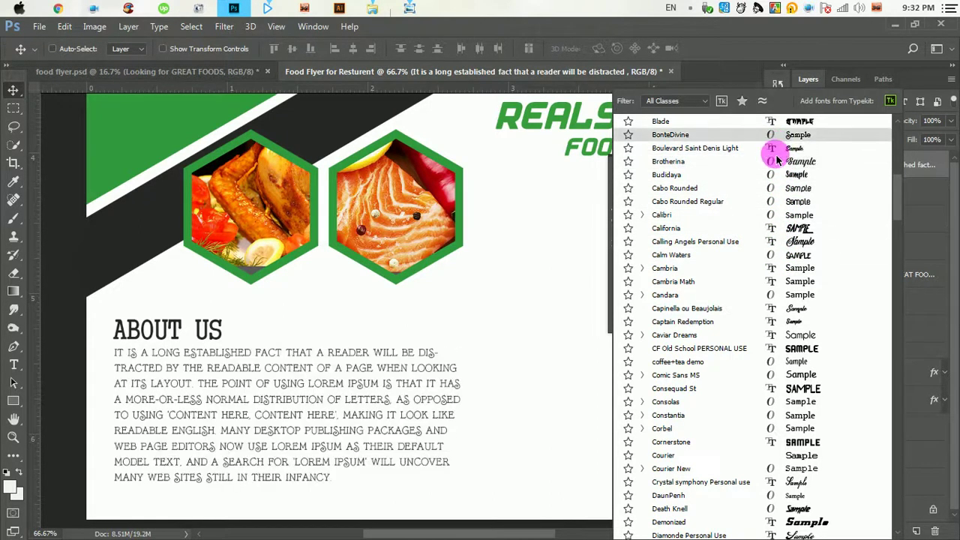
{"action": "scroll", "coordinate": [775, 276], "scroll_direction": "down", "scroll_amount": 3}
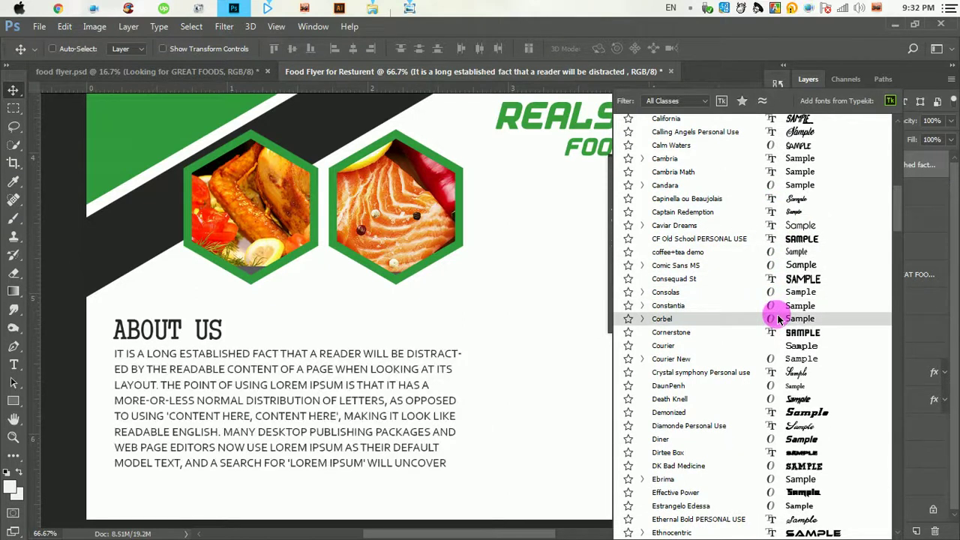
{"action": "scroll", "coordinate": [781, 321], "scroll_direction": "down", "scroll_amount": 3}
{"action": "scroll", "coordinate": [787, 329], "scroll_direction": "down", "scroll_amount": 3}
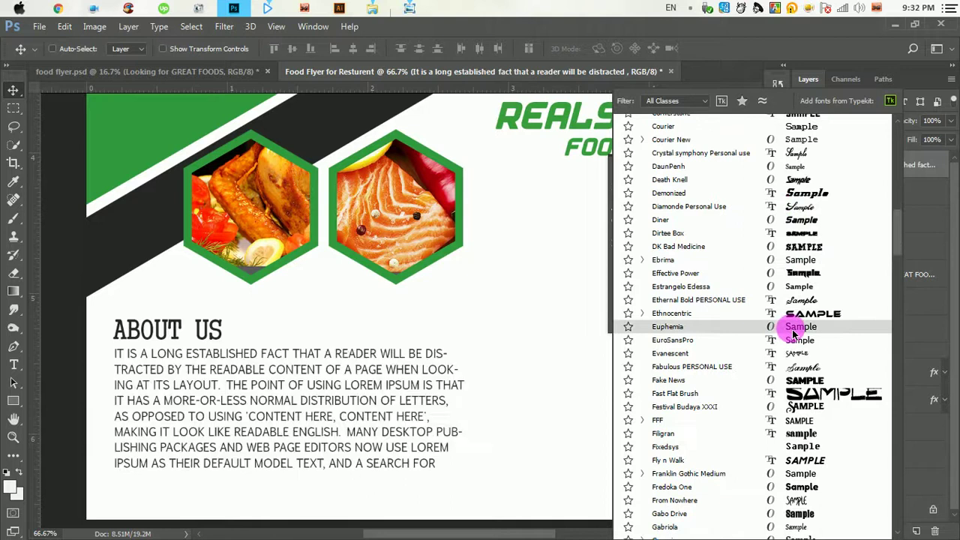
{"action": "scroll", "coordinate": [788, 368], "scroll_direction": "down", "scroll_amount": 3}
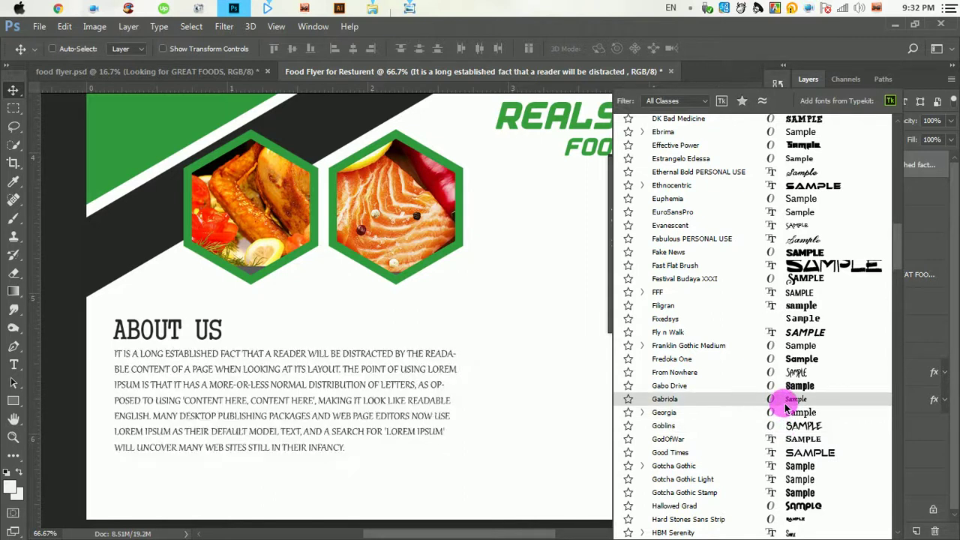
{"action": "scroll", "coordinate": [789, 409], "scroll_direction": "down", "scroll_amount": 3}
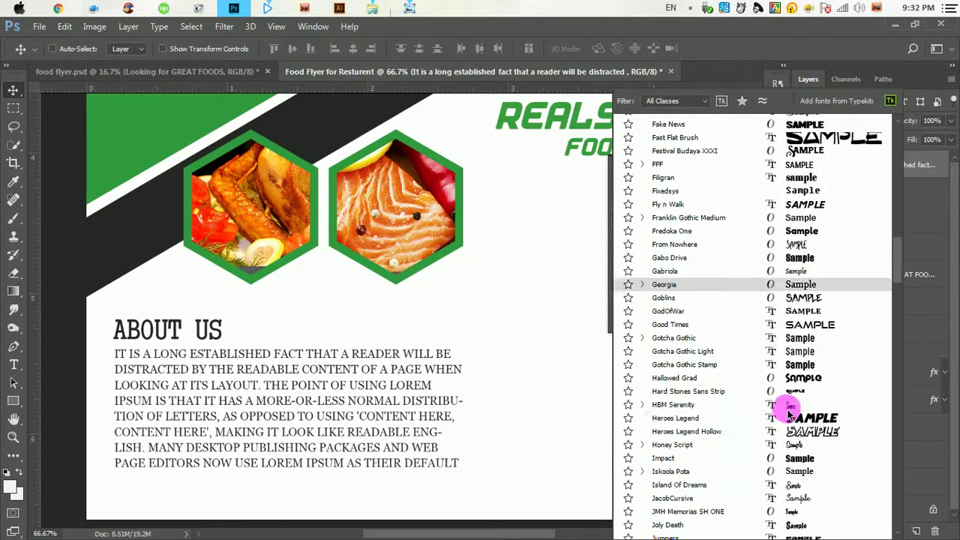
{"action": "scroll", "coordinate": [791, 451], "scroll_direction": "down", "scroll_amount": 3}
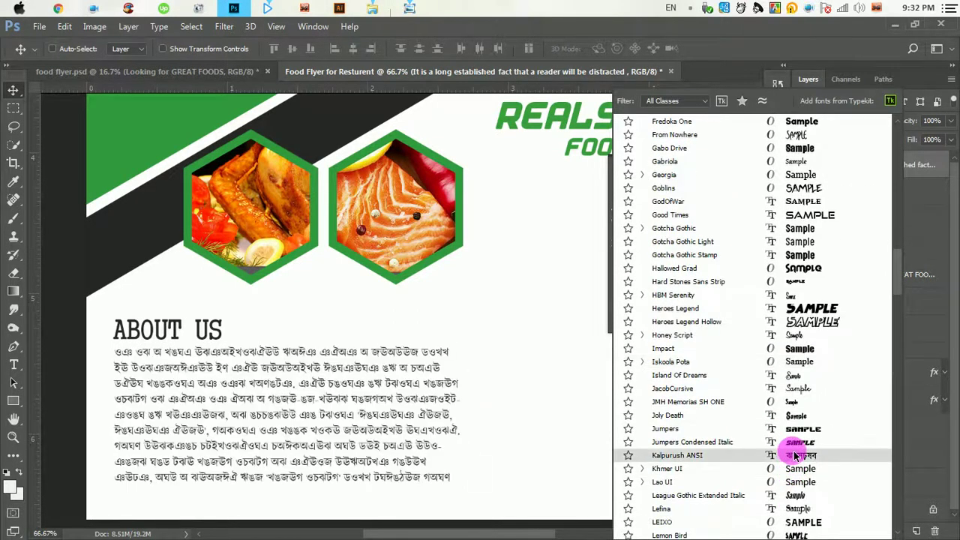
{"action": "scroll", "coordinate": [795, 456], "scroll_direction": "down", "scroll_amount": 2}
{"action": "scroll", "coordinate": [794, 458], "scroll_direction": "down", "scroll_amount": 1}
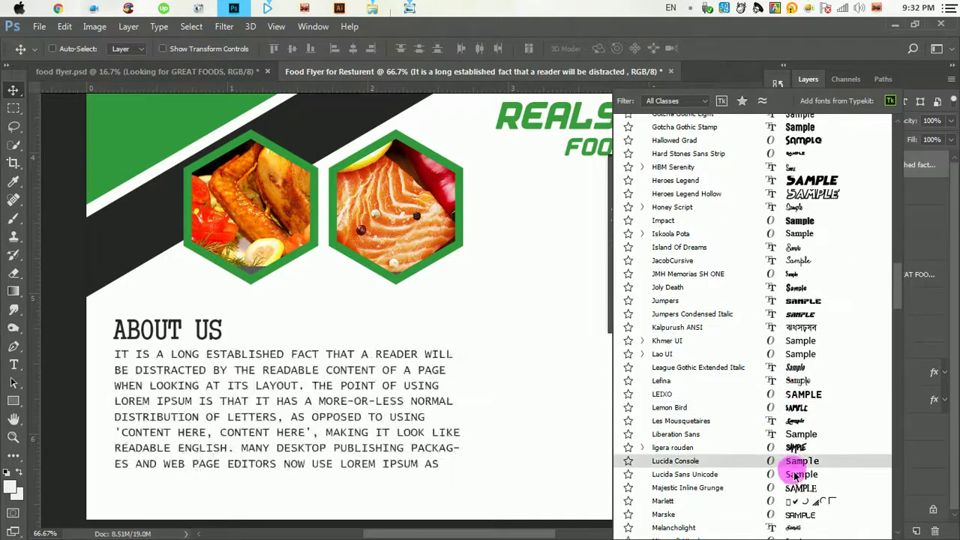
{"action": "scroll", "coordinate": [784, 424], "scroll_direction": "down", "scroll_amount": 1}
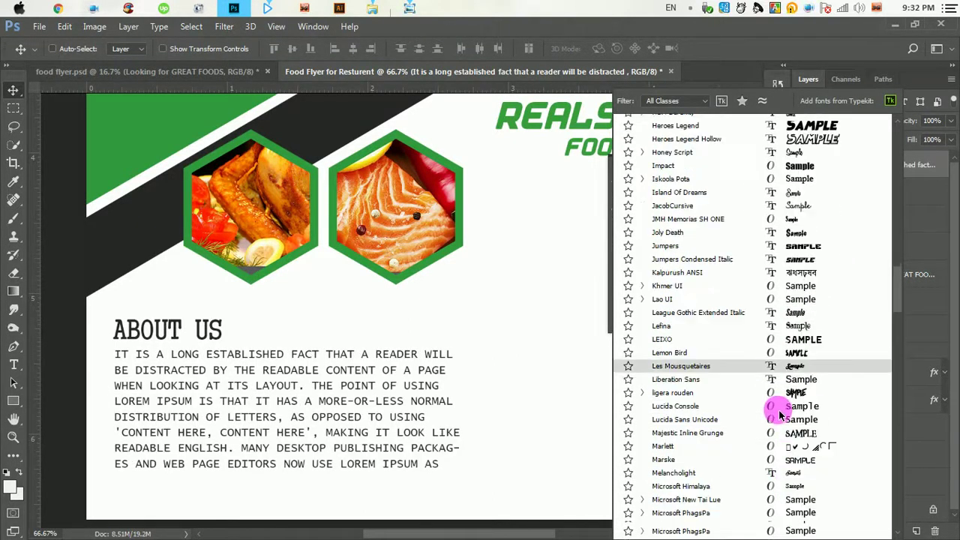
{"action": "scroll", "coordinate": [780, 413], "scroll_direction": "down", "scroll_amount": 1}
{"action": "scroll", "coordinate": [784, 409], "scroll_direction": "down", "scroll_amount": 3}
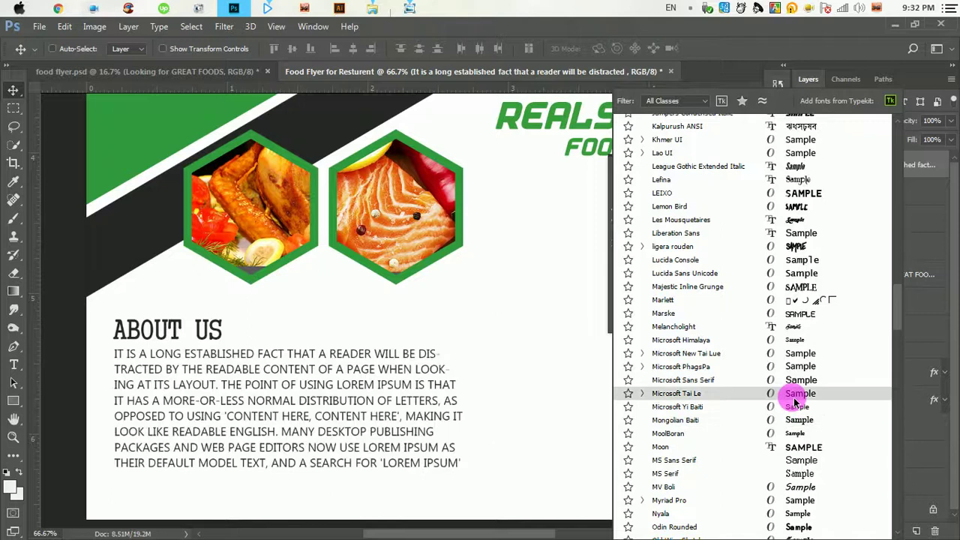
{"action": "left_click", "coordinate": [795, 397]}
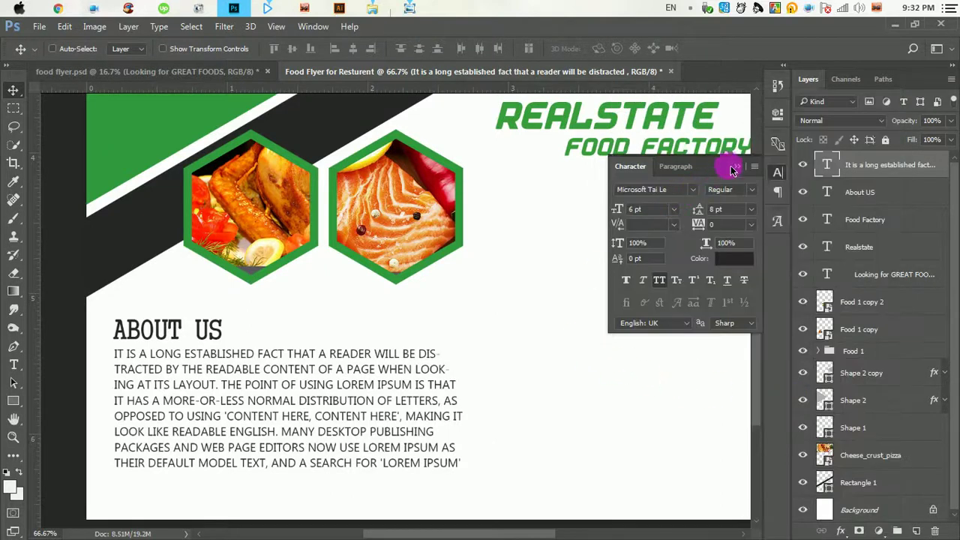
{"action": "left_click", "coordinate": [735, 172]}
{"action": "left_click", "coordinate": [437, 275], "text": "alt"}
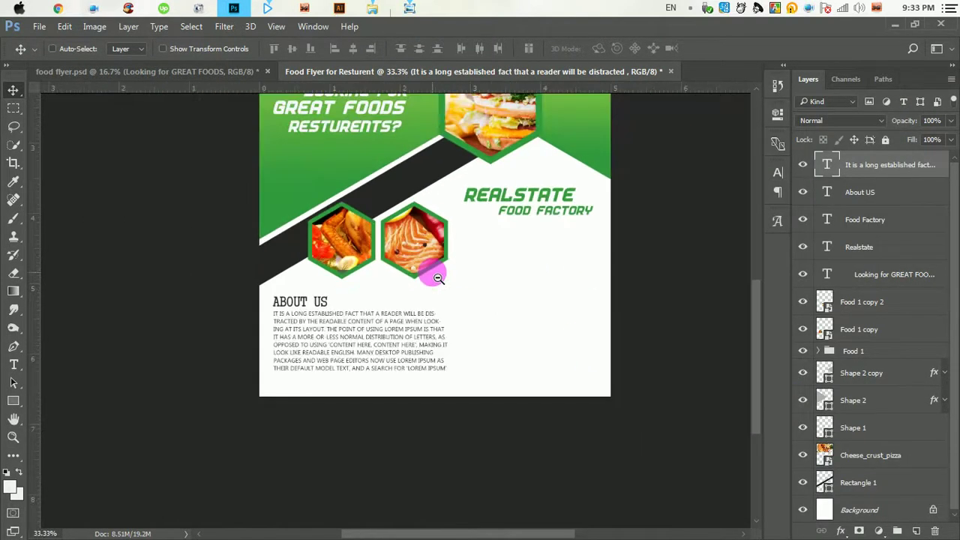
{"action": "left_click", "coordinate": [436, 278], "text": "alt"}
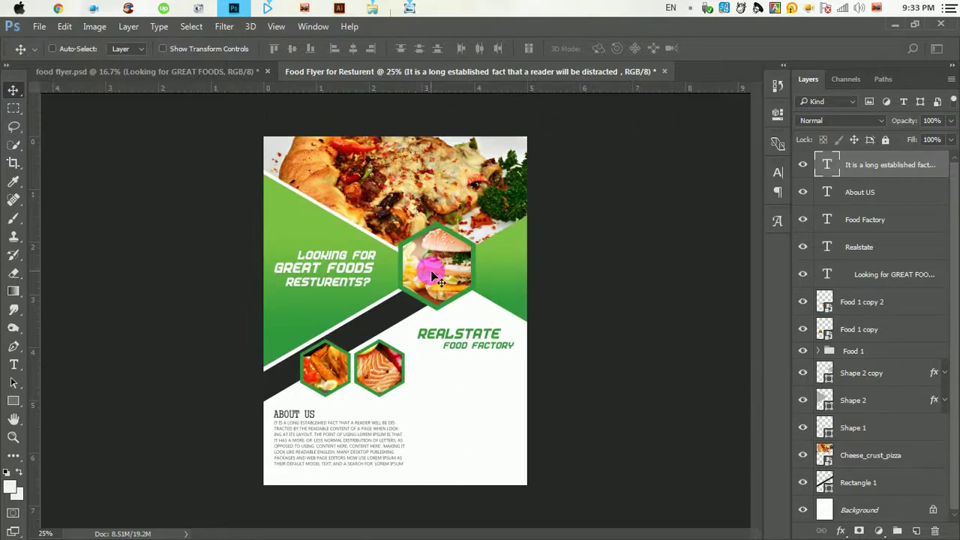
{"action": "left_click", "coordinate": [495, 394], "text": "ctrl"}
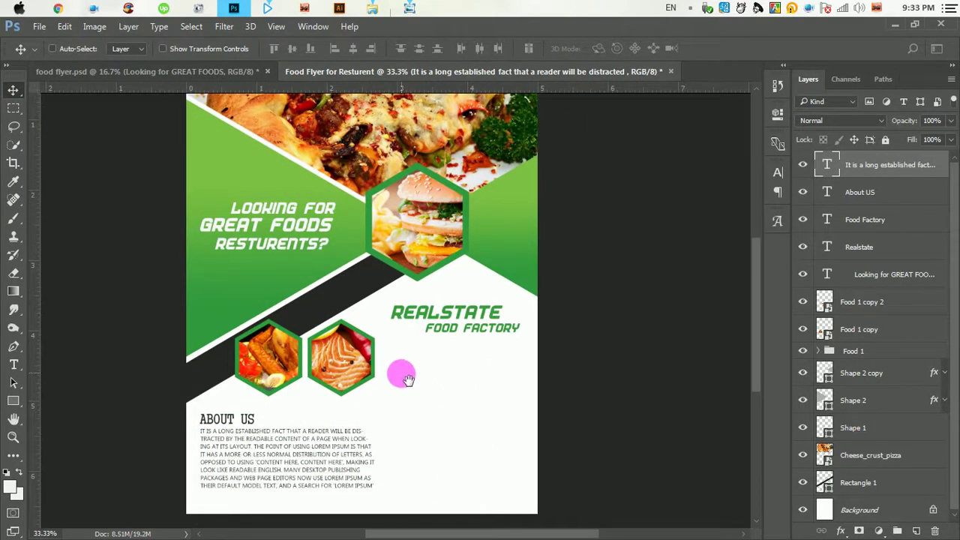
{"action": "left_click", "coordinate": [350, 406], "text": "ctrl"}
{"action": "left_click_drag", "start_coordinate": [458, 420], "coordinate": [453, 330]}
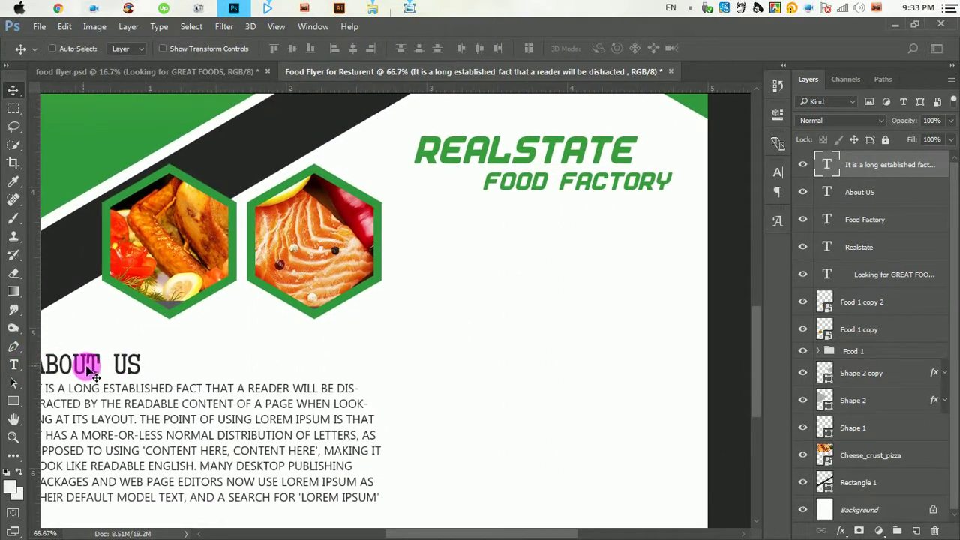
Duplicate the ABOUT US heading to the right of the hexagon photos and retype it as OUR FOODS
{"action": "right_click", "coordinate": [97, 366]}
{"action": "left_click", "coordinate": [143, 373]}
{"action": "mouse_move", "coordinate": [150, 367]}
{"action": "left_mouse_down"}
{"action": "mouse_move", "coordinate": [521, 351]}
{"action": "mouse_move", "coordinate": [463, 267]}
{"action": "left_mouse_up"}
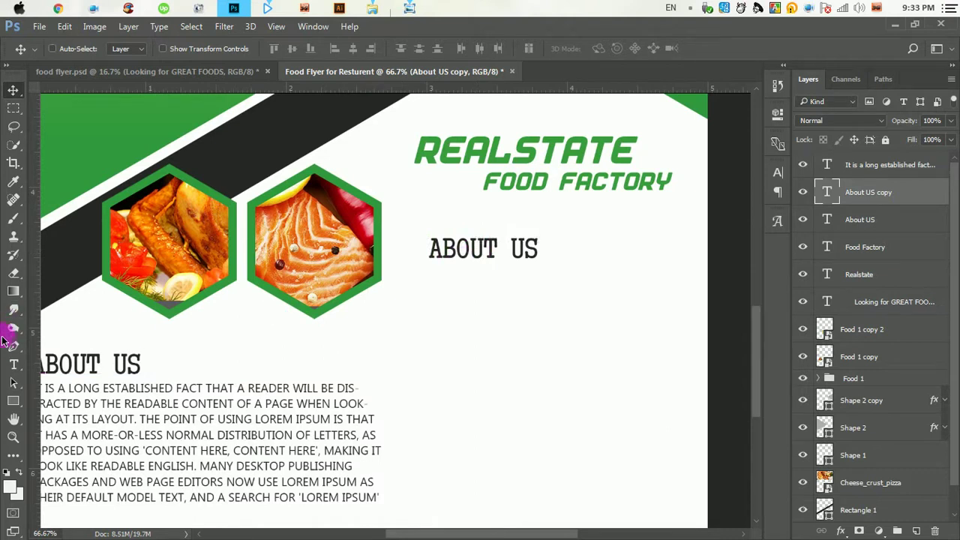
{"action": "left_click", "coordinate": [15, 365]}
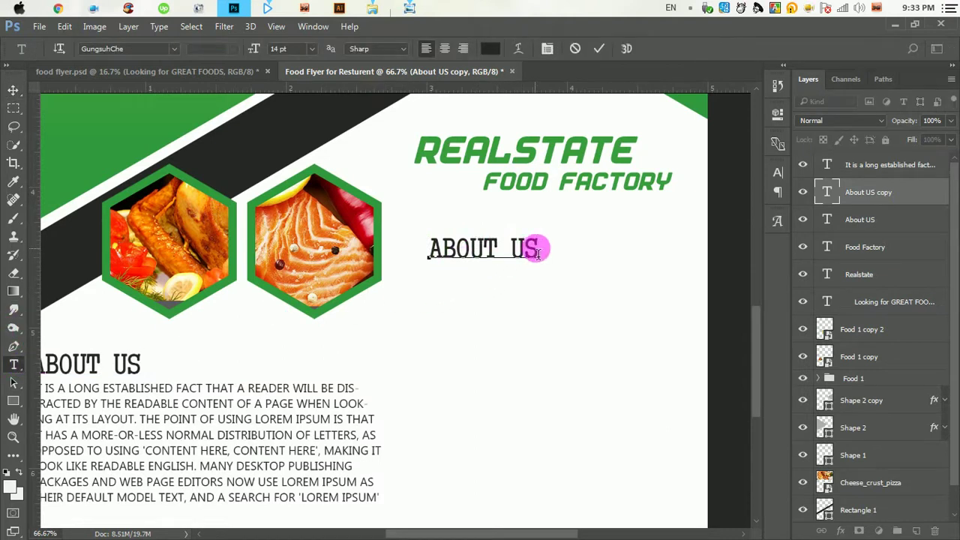
{"action": "left_click_drag", "start_coordinate": [539, 249], "coordinate": [269, 254]}
{"action": "type", "text": "OU"}
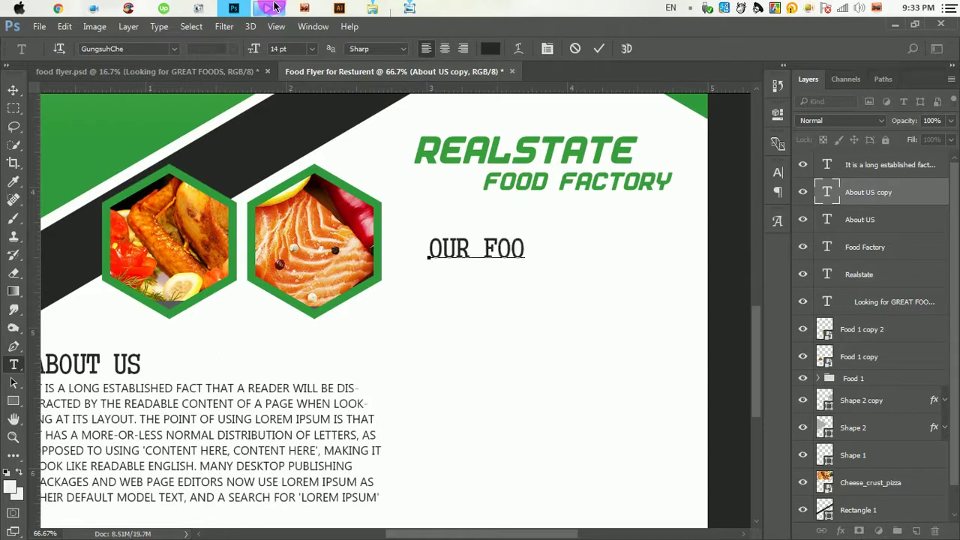
{"action": "left_click", "coordinate": [599, 48]}
{"action": "left_click", "coordinate": [13, 89]}
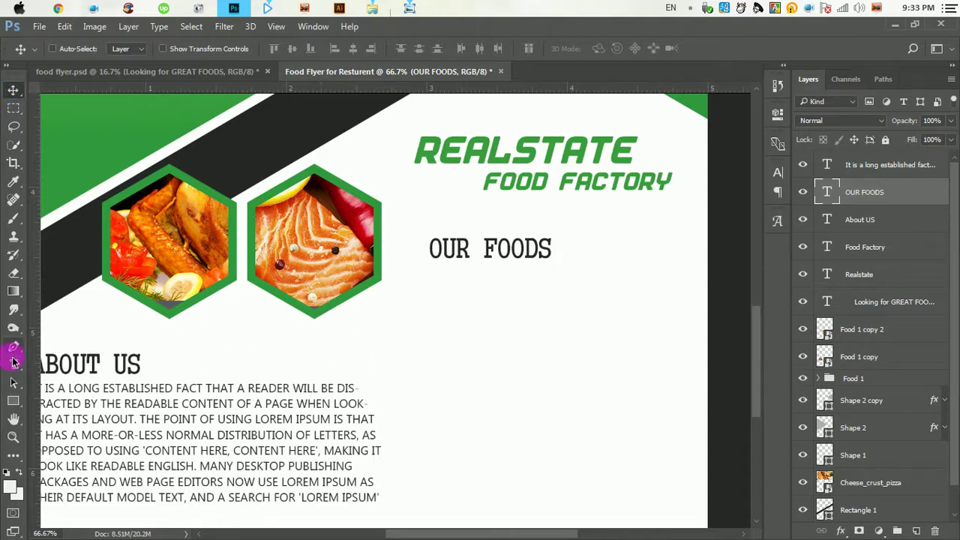
Draw a small circle below OUR FOODS filled with dark grey #272727
{"action": "right_click", "coordinate": [13, 401]}
{"action": "left_click", "coordinate": [60, 427]}
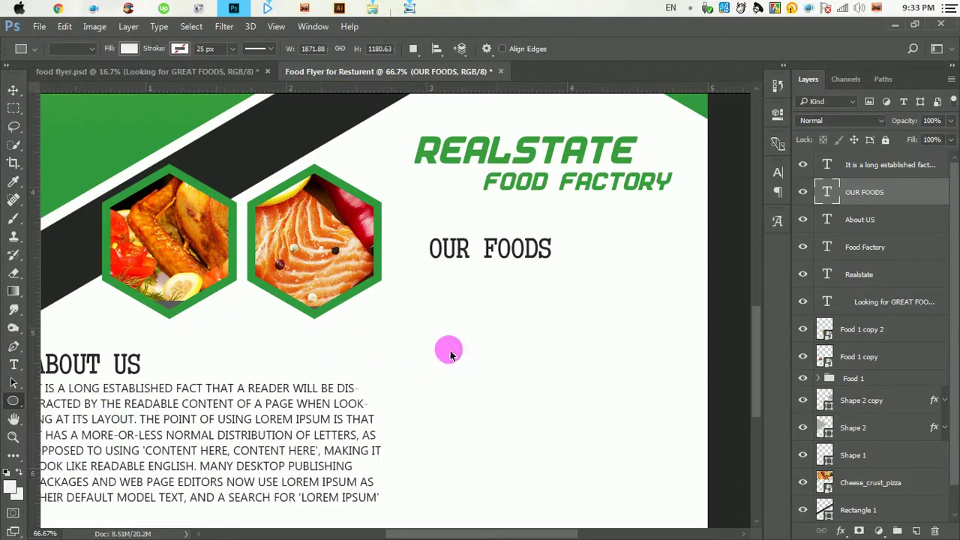
{"action": "left_click_drag", "start_coordinate": [442, 292], "coordinate": [460, 297]}
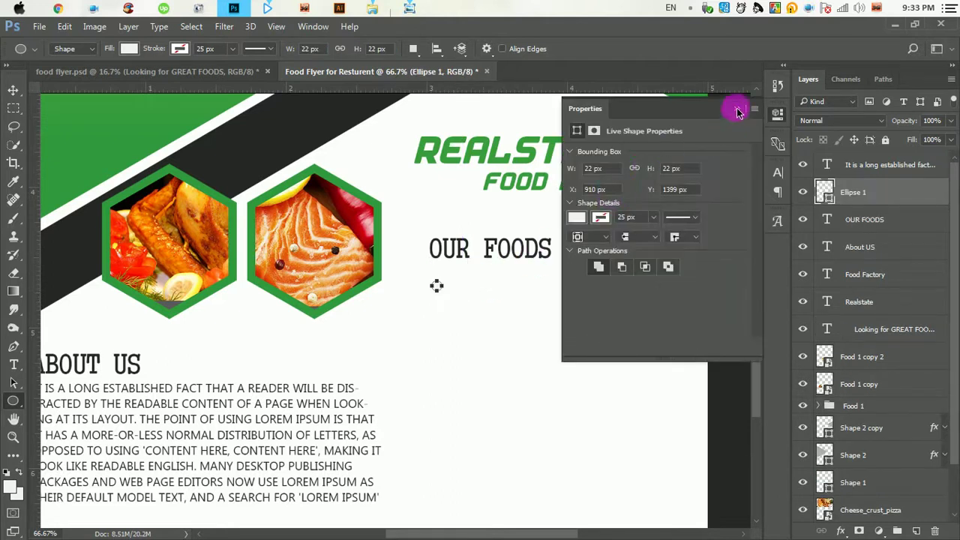
{"action": "left_click", "coordinate": [739, 100]}
{"action": "left_click", "coordinate": [13, 128]}
{"action": "double_click", "coordinate": [825, 191]}
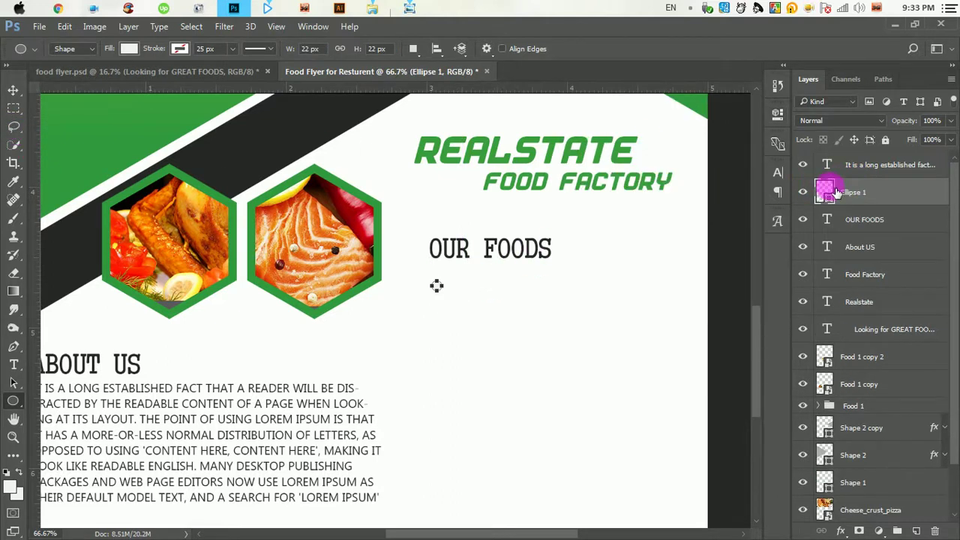
{"action": "left_click", "coordinate": [400, 150]}
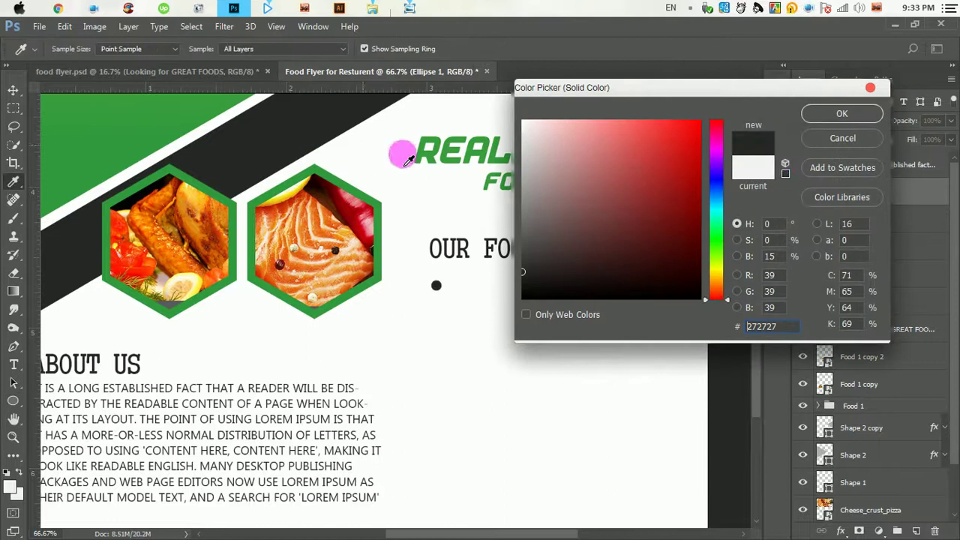
{"action": "left_click", "coordinate": [841, 116]}
Copy the dot downward into a column of three bullets and move their layers to the top
{"action": "left_click", "coordinate": [13, 90]}
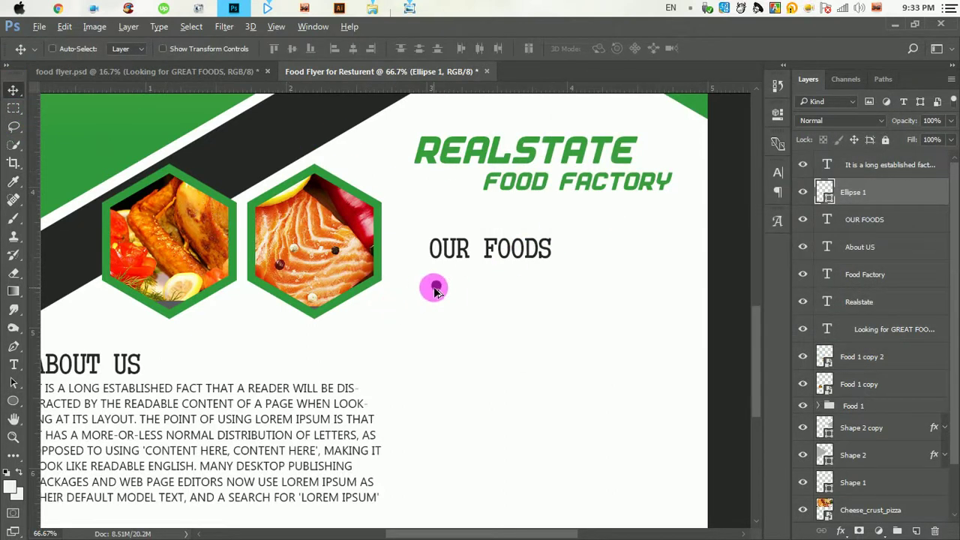
{"action": "mouse_move", "coordinate": [436, 285]}
{"action": "left_mouse_down"}
{"action": "mouse_move", "coordinate": [441, 362]}
{"action": "mouse_move", "coordinate": [436, 350]}
{"action": "left_mouse_up"}
{"action": "left_click", "coordinate": [867, 225], "text": "shift"}
{"action": "left_click", "coordinate": [874, 248], "text": "shift"}
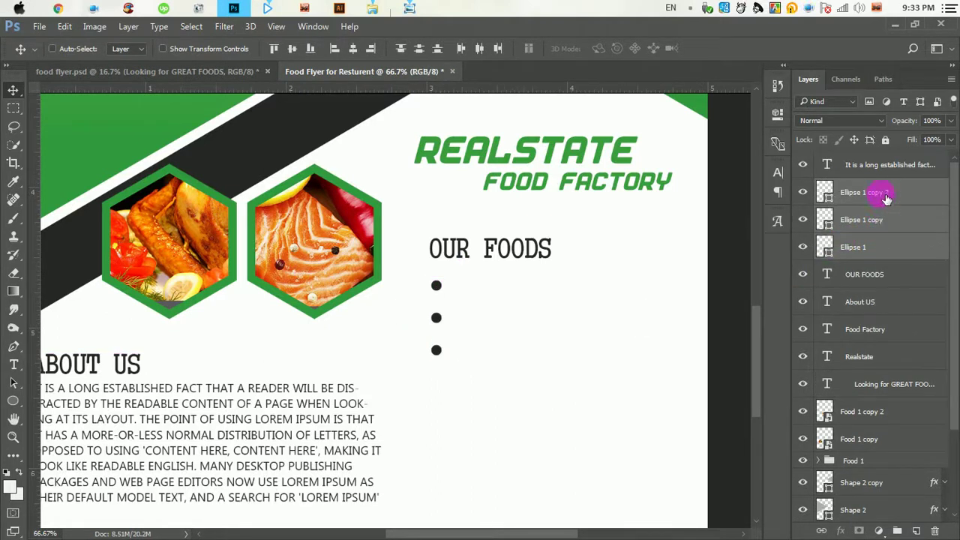
{"action": "left_click_drag", "start_coordinate": [886, 197], "coordinate": [871, 158]}
Copy the three dots into a second column and duplicate the ROLE GREDIA label beside the next dot
{"action": "mouse_move", "coordinate": [445, 307]}
{"action": "left_mouse_down"}
{"action": "mouse_move", "coordinate": [581, 308]}
{"action": "mouse_move", "coordinate": [558, 305]}
{"action": "left_mouse_up"}
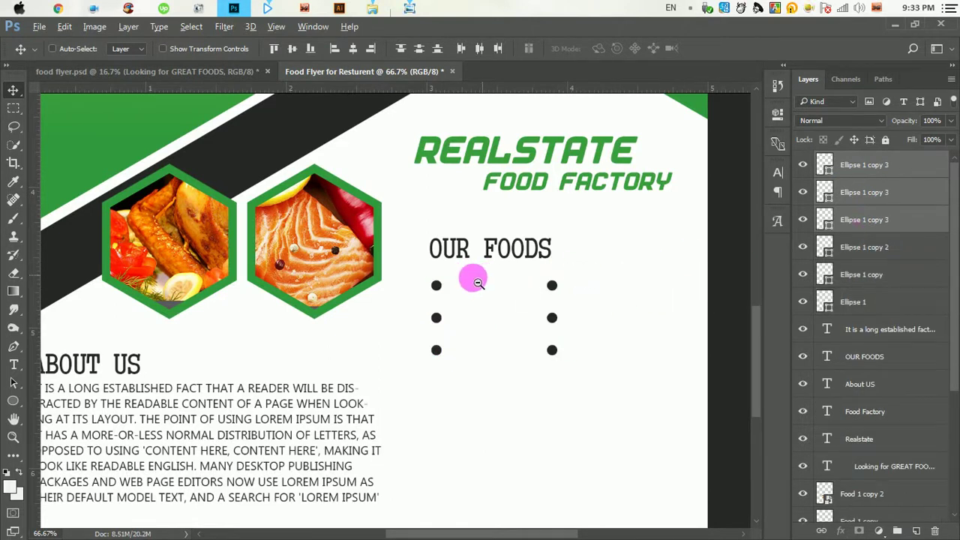
{"action": "scroll", "coordinate": [486, 306], "scroll_direction": "down", "scroll_amount": 1}
{"action": "scroll", "coordinate": [486, 306], "scroll_direction": "up", "scroll_amount": 1}
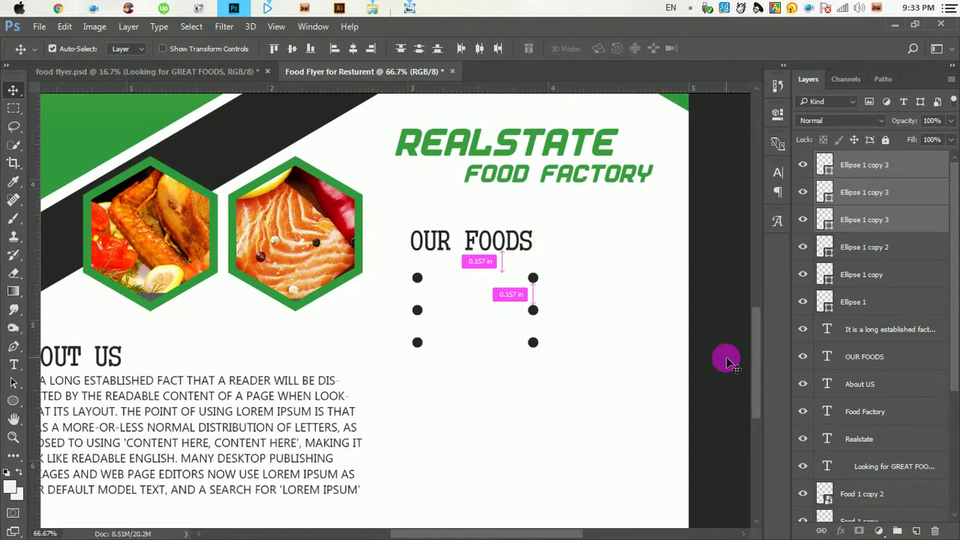
{"action": "mouse_move", "coordinate": [472, 335]}
{"action": "left_mouse_down"}
{"action": "mouse_move", "coordinate": [464, 330]}
{"action": "mouse_move", "coordinate": [464, 342]}
{"action": "left_mouse_up"}
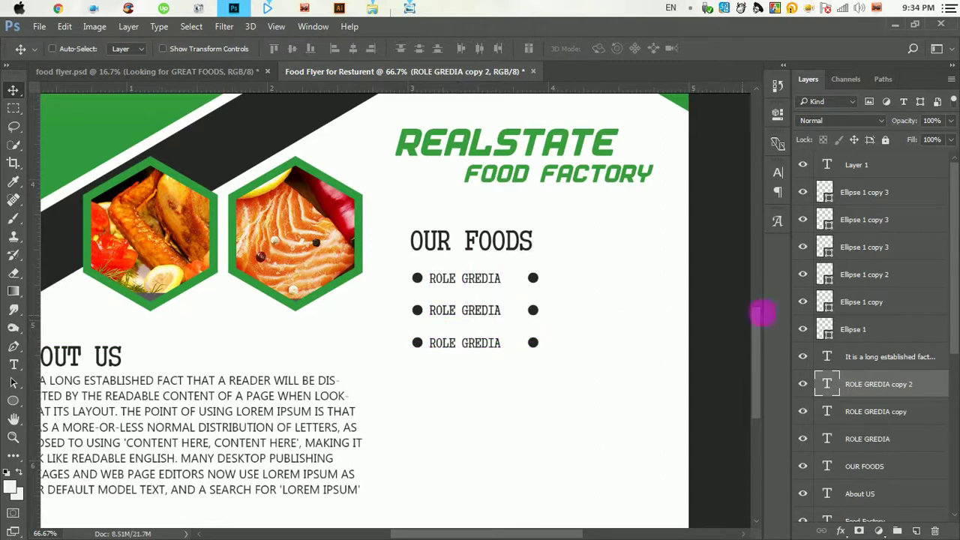
Copy the three ROLE GREDIA labels beside the right-column bullets
{"action": "left_click", "coordinate": [889, 423], "text": "ctrl"}
{"action": "left_click", "coordinate": [874, 439], "text": "ctrl"}
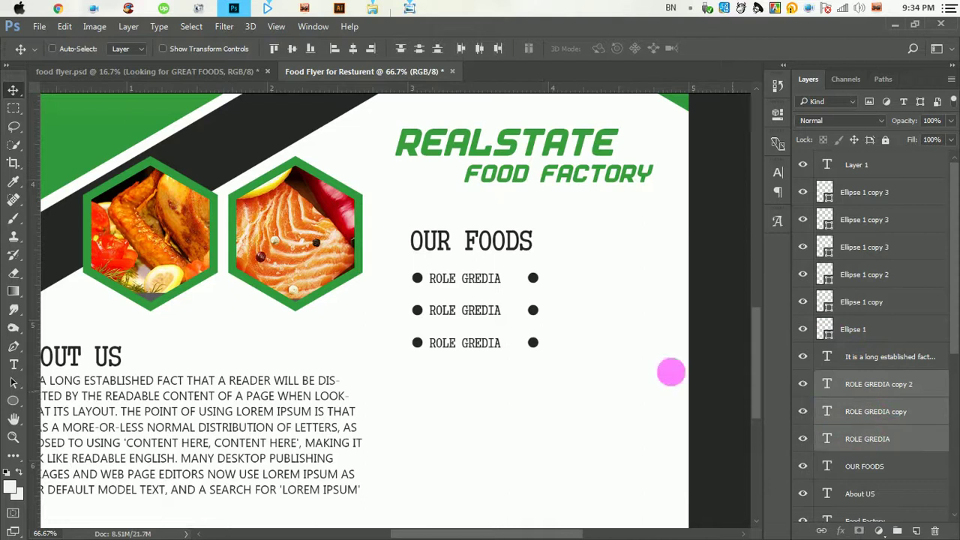
{"action": "mouse_move", "coordinate": [464, 307]}
{"action": "left_mouse_down"}
{"action": "mouse_move", "coordinate": [611, 308]}
{"action": "mouse_move", "coordinate": [599, 310]}
{"action": "left_mouse_up"}
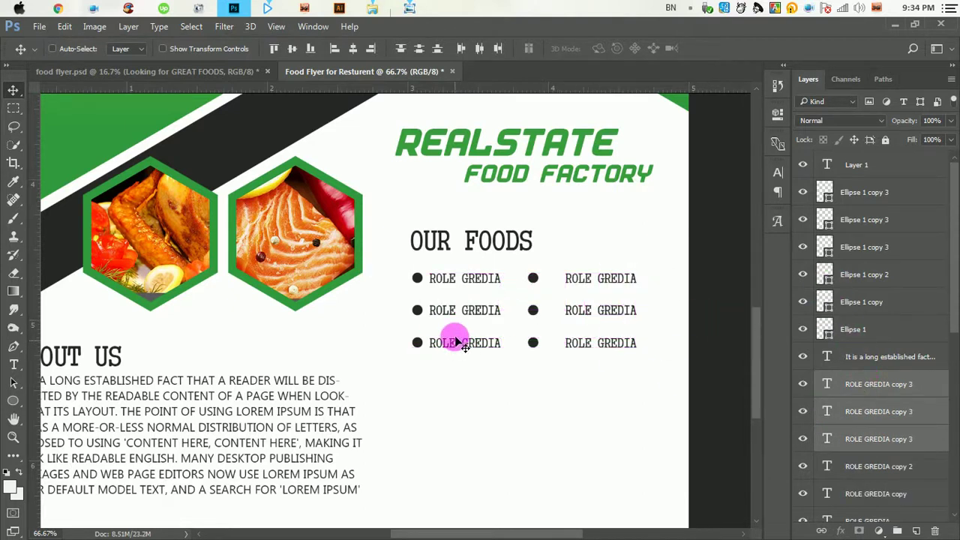
Restore English keyboard input and start retyping the middle-left label as an Italian pizza entry
{"action": "left_click", "coordinate": [14, 365]}
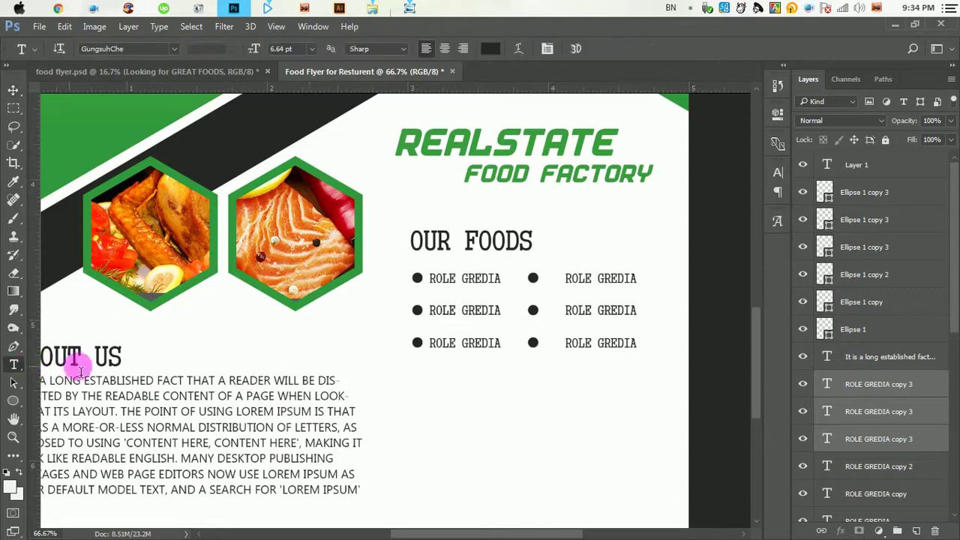
{"action": "left_click", "coordinate": [440, 315]}
{"action": "left_click_drag", "start_coordinate": [429, 310], "coordinate": [509, 316]}
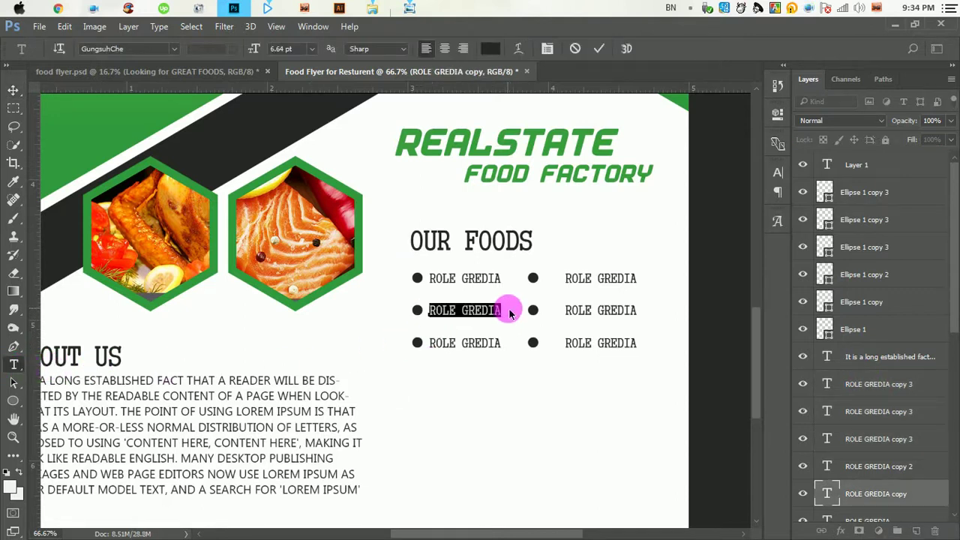
{"action": "type", "text": "বড়া"}
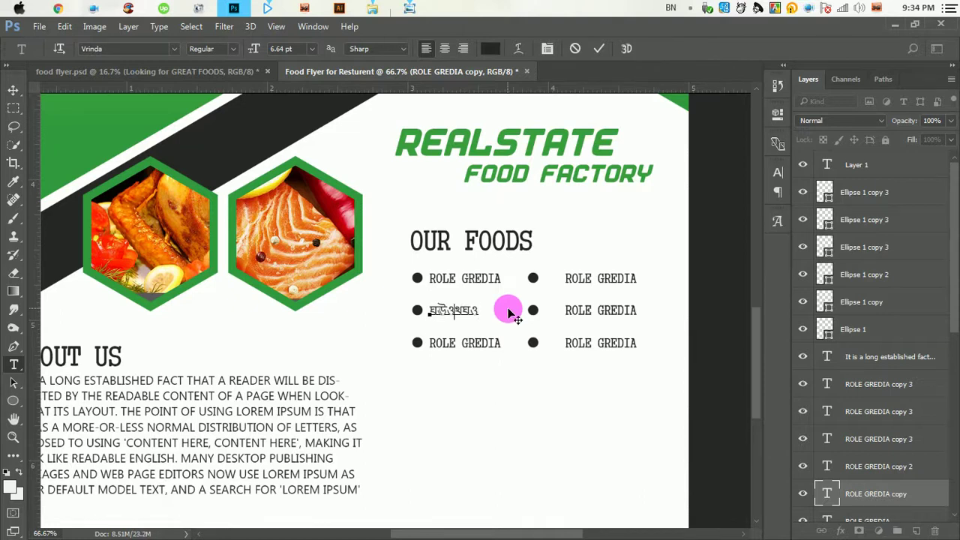
{"action": "key", "text": "BackSpace"}
{"action": "key", "text": "BackSpace"}
{"action": "key", "text": "BackSpace"}
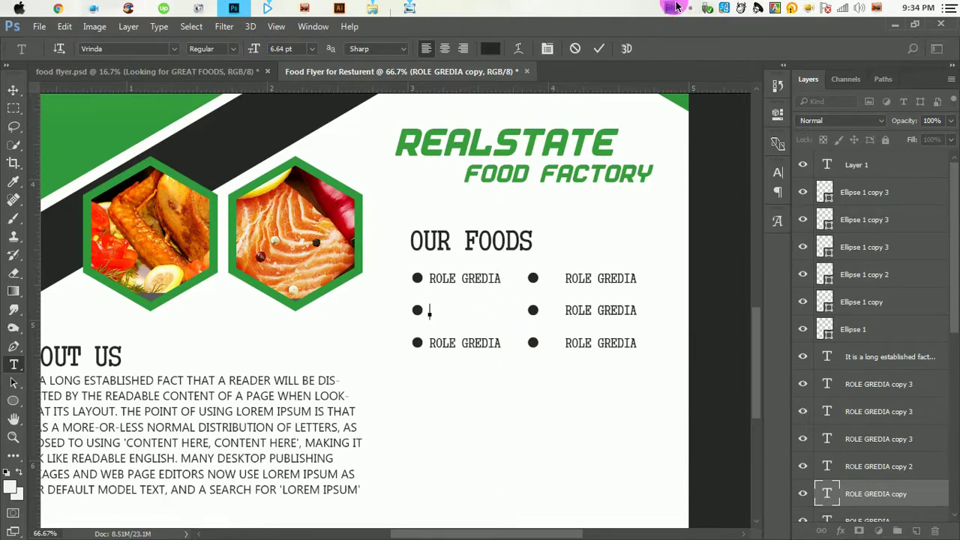
{"action": "left_click", "coordinate": [671, 7]}
{"action": "left_click", "coordinate": [685, 30]}
{"action": "type", "text": "ITALIAN"}
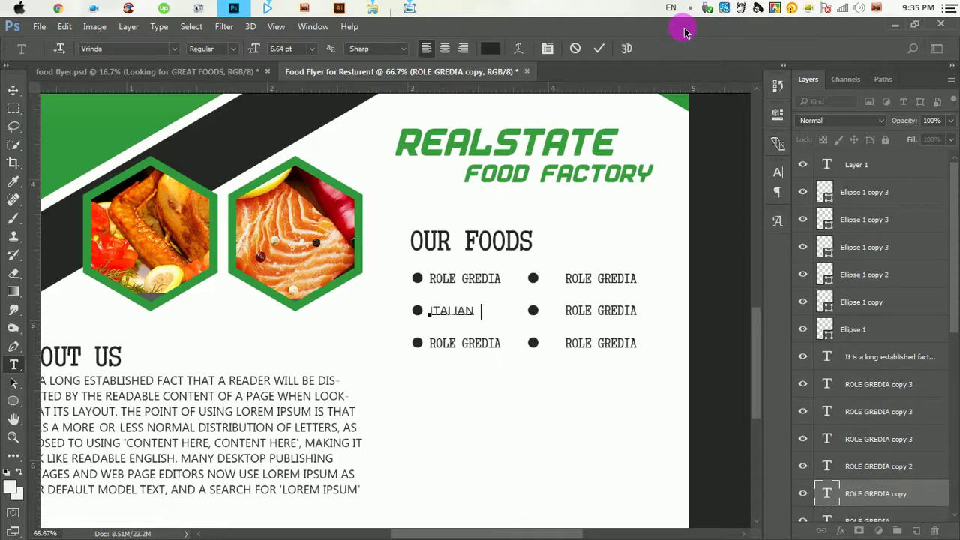
{"action": "key", "text": "ctrl+z"}
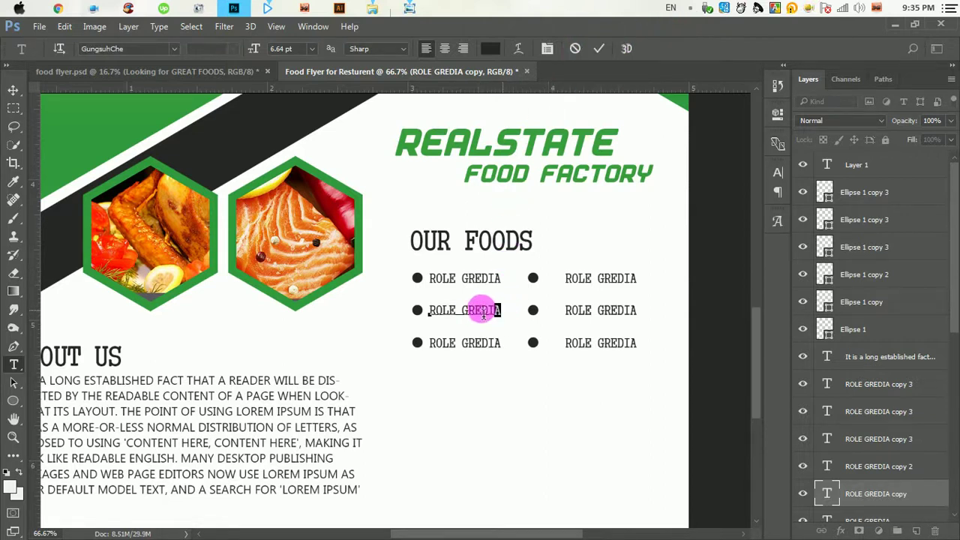
{"action": "left_click_drag", "start_coordinate": [501, 311], "coordinate": [339, 298]}
{"action": "type", "text": "ITLIAN PIZZA"}
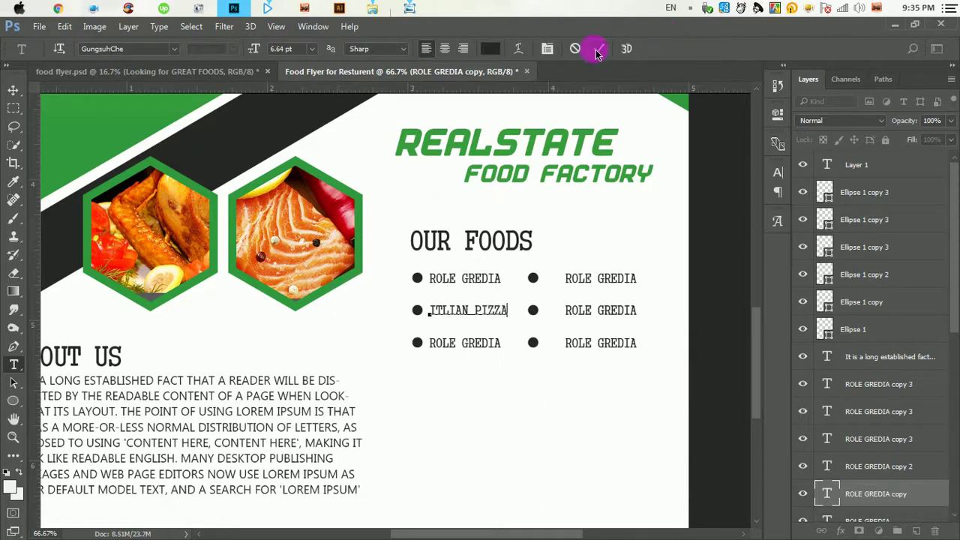
Commit the Italian pizza label and rename the third-row entry to BURGAR
{"action": "left_click", "coordinate": [599, 48]}
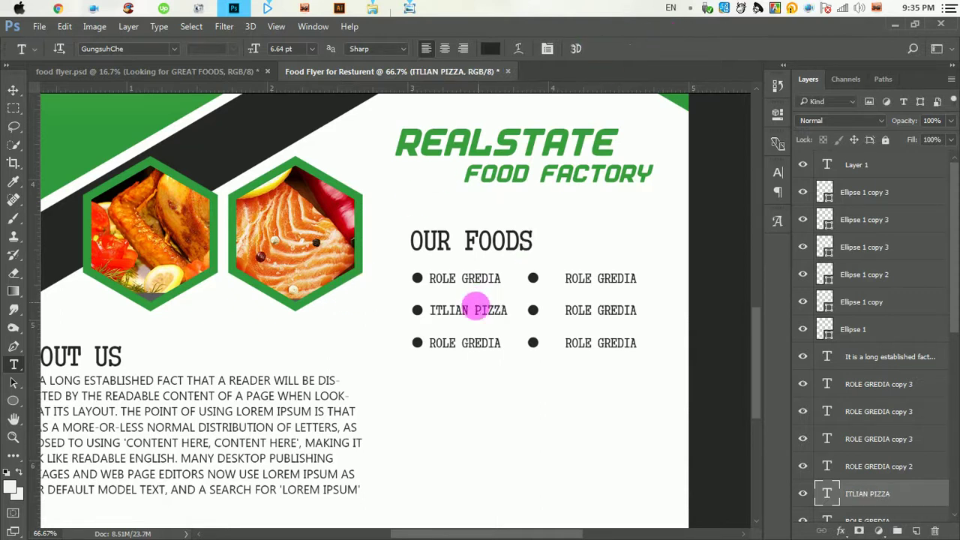
{"action": "left_click", "coordinate": [455, 348]}
{"action": "left_click_drag", "start_coordinate": [431, 345], "coordinate": [502, 343]}
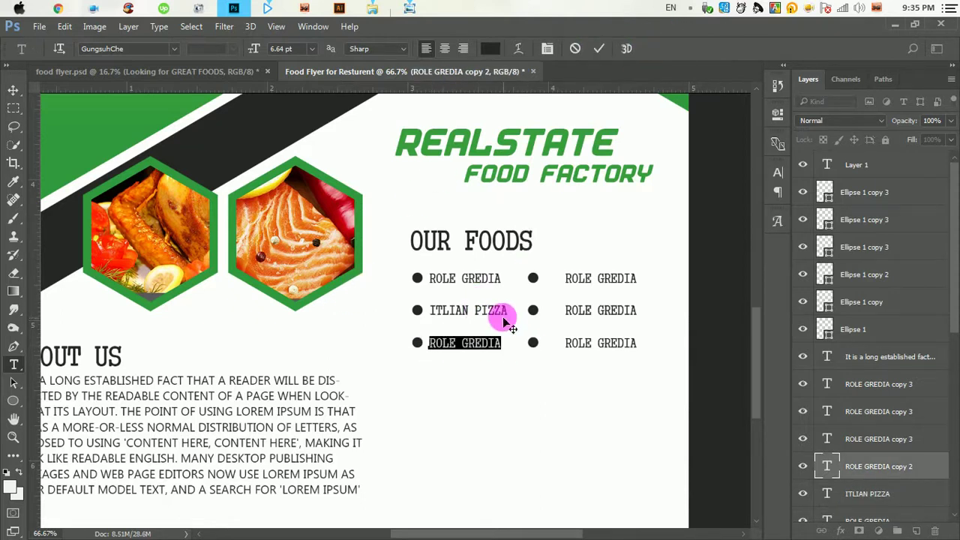
{"action": "type", "text": "BURGAR"}
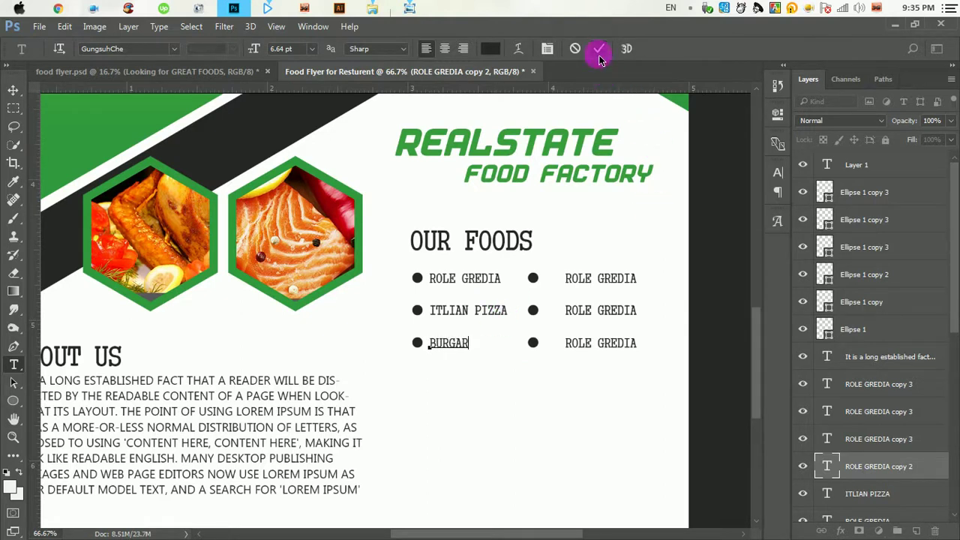
{"action": "left_click", "coordinate": [599, 48]}
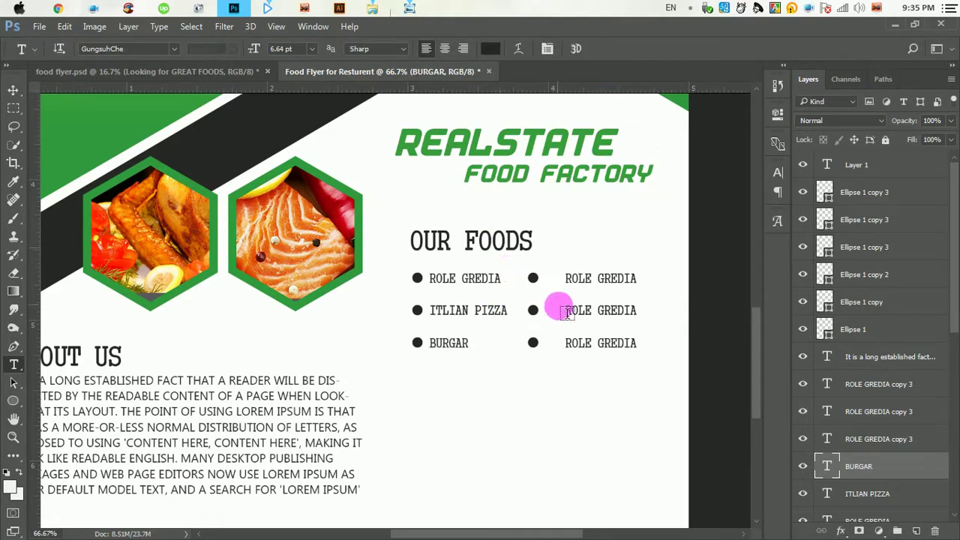
Rename the top and middle right-column entries to MUTTON ROST and EGG ROLE
{"action": "left_click_drag", "start_coordinate": [567, 278], "coordinate": [660, 279]}
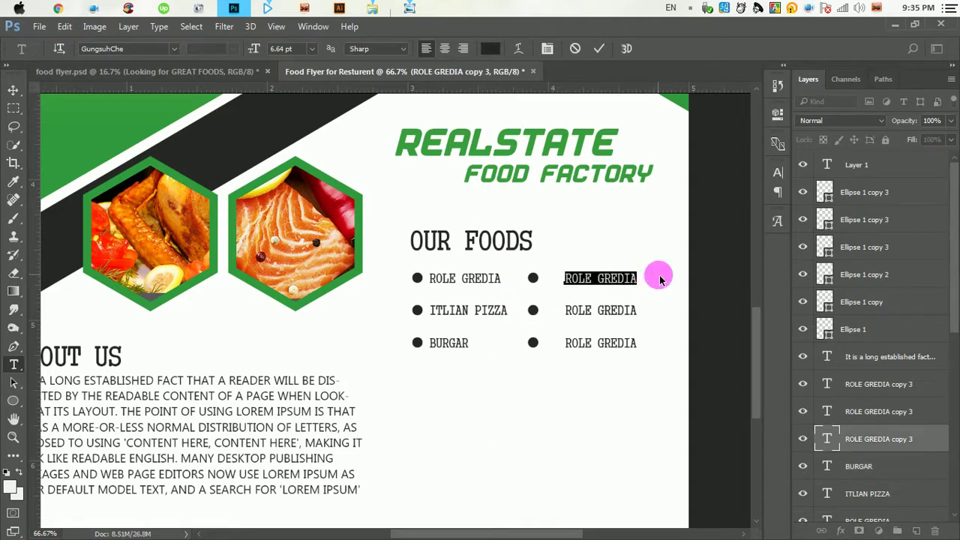
{"action": "key", "text": "Left"}
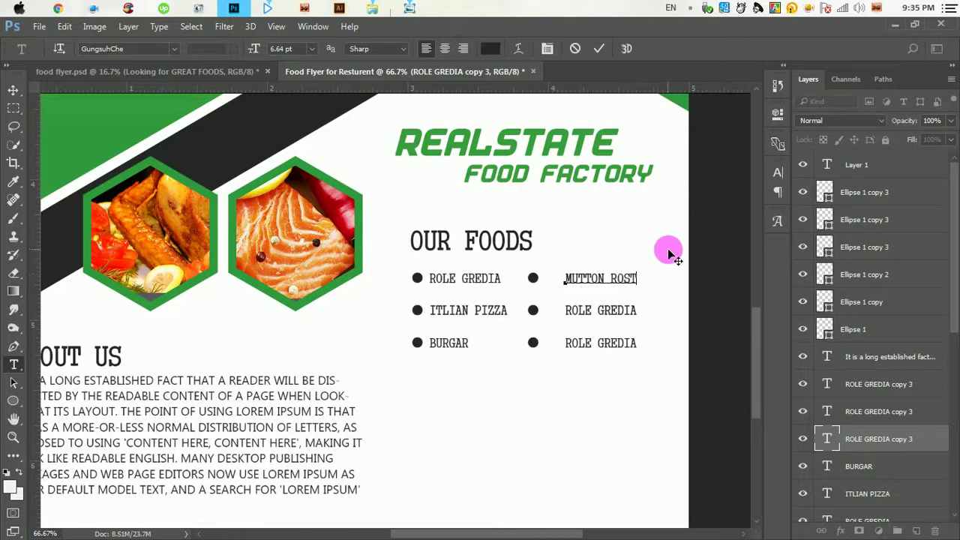
{"action": "left_click", "coordinate": [599, 48]}
{"action": "left_click", "coordinate": [620, 300]}
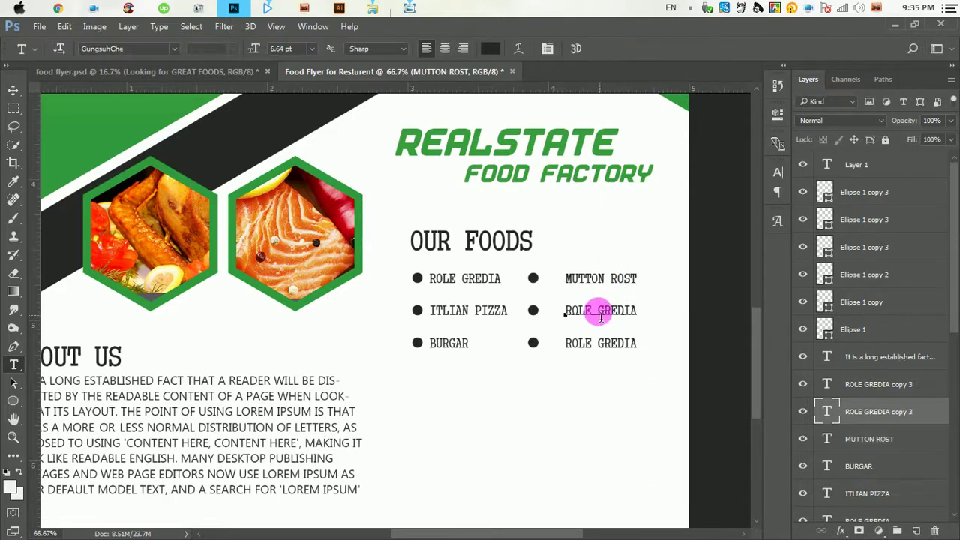
{"action": "left_click_drag", "start_coordinate": [564, 310], "coordinate": [684, 306]}
{"action": "type", "text": "E"}
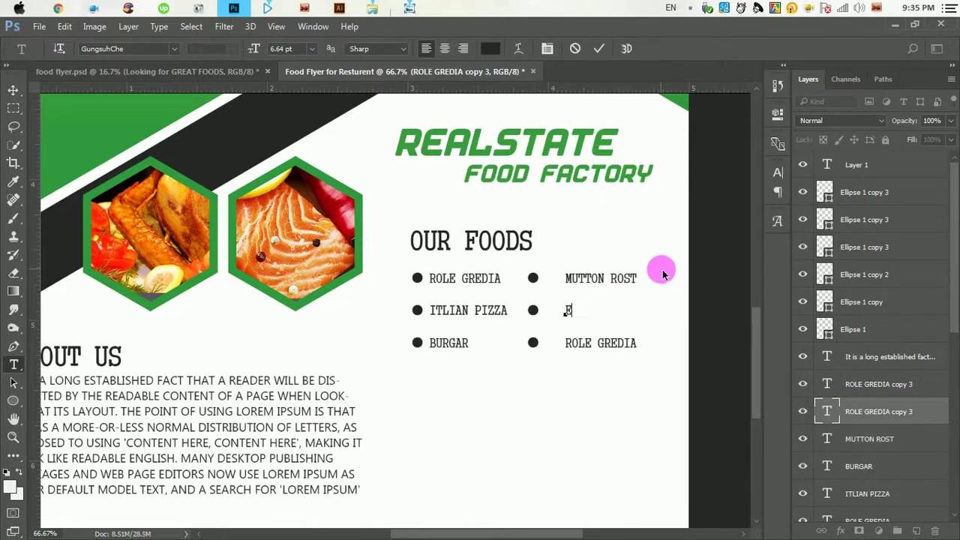
{"action": "type", "text": "GG ROLE"}
{"action": "left_click", "coordinate": [599, 56]}
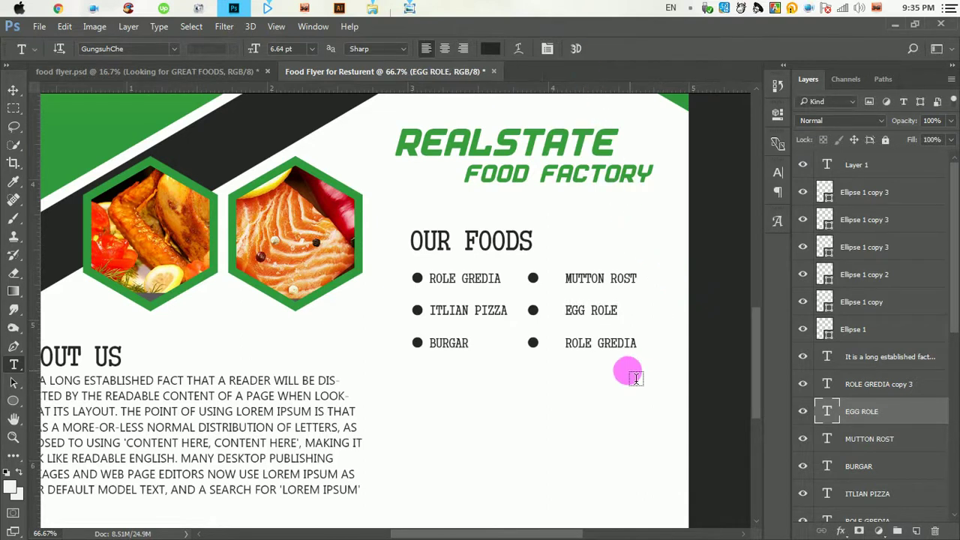
Rename the bottom-right entry to BANGLADESHI RICE
{"action": "left_click", "coordinate": [601, 347]}
{"action": "left_click_drag", "start_coordinate": [575, 347], "coordinate": [667, 350]}
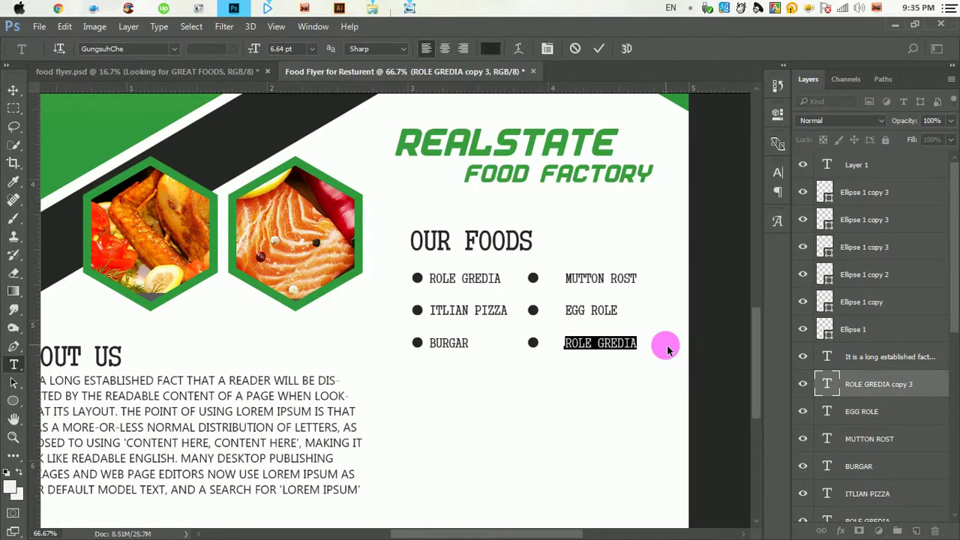
{"action": "key", "text": "Left"}
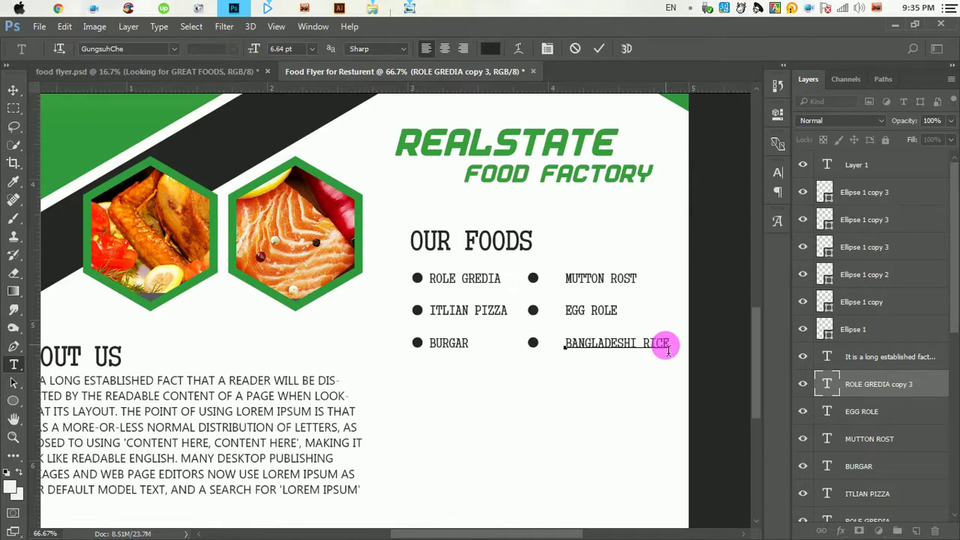
{"action": "left_click", "coordinate": [599, 48]}
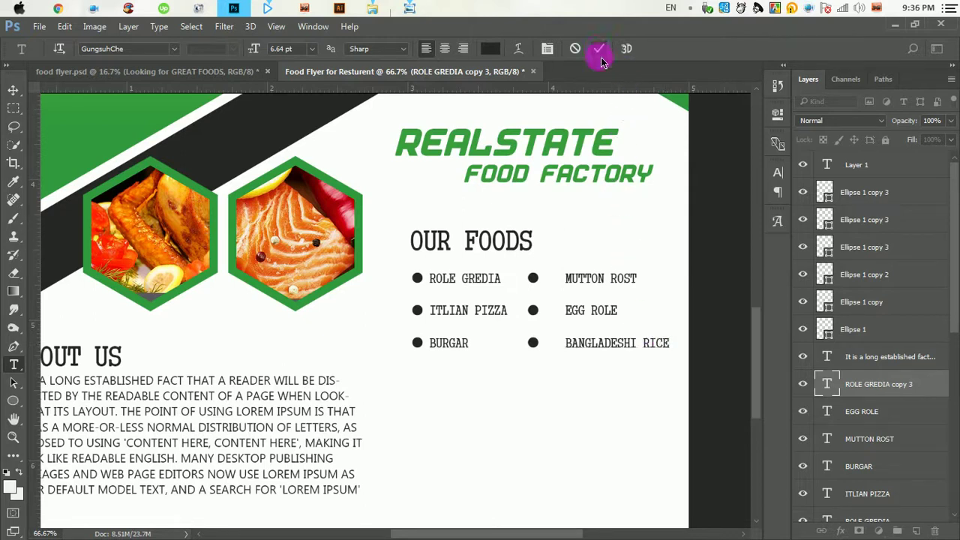
View the whole flyer at 50% zoom and select the ABOUT US paragraph layer
{"action": "left_click", "coordinate": [14, 91]}
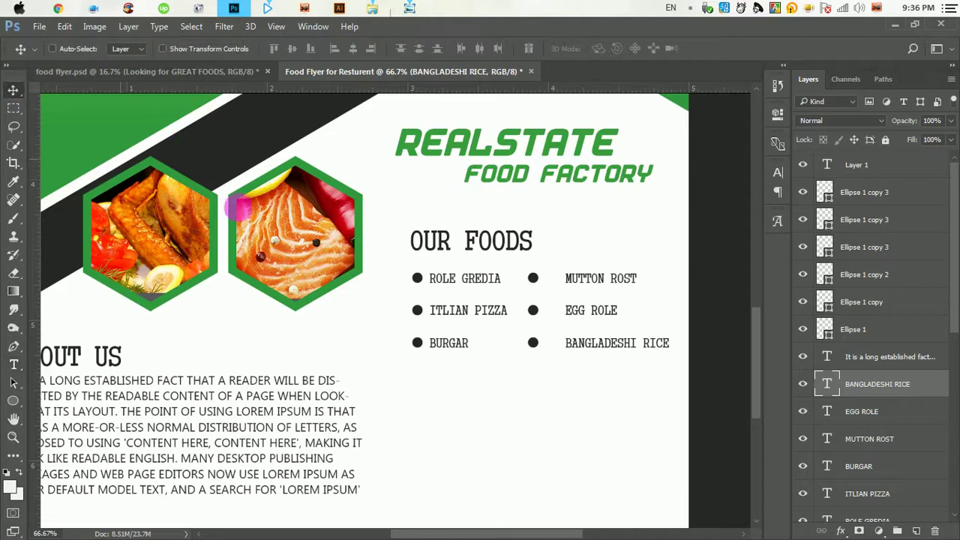
{"action": "left_click", "coordinate": [484, 325], "text": "ctrl+alt"}
{"action": "left_click", "coordinate": [463, 310], "text": "ctrl+alt"}
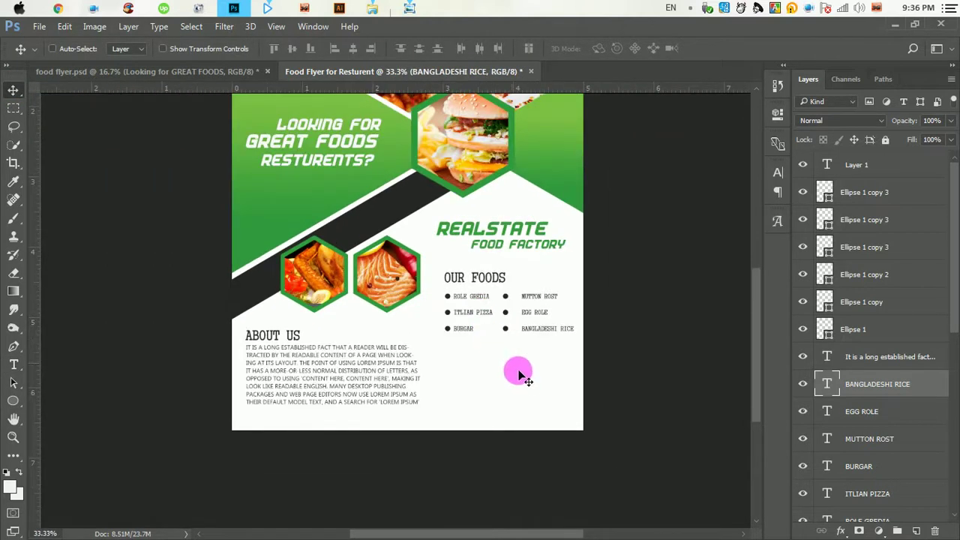
{"action": "key", "text": "ctrl"}
{"action": "key", "text": "ctrl+plus"}
{"action": "scroll", "coordinate": [903, 318], "scroll_direction": "down", "scroll_amount": 3}
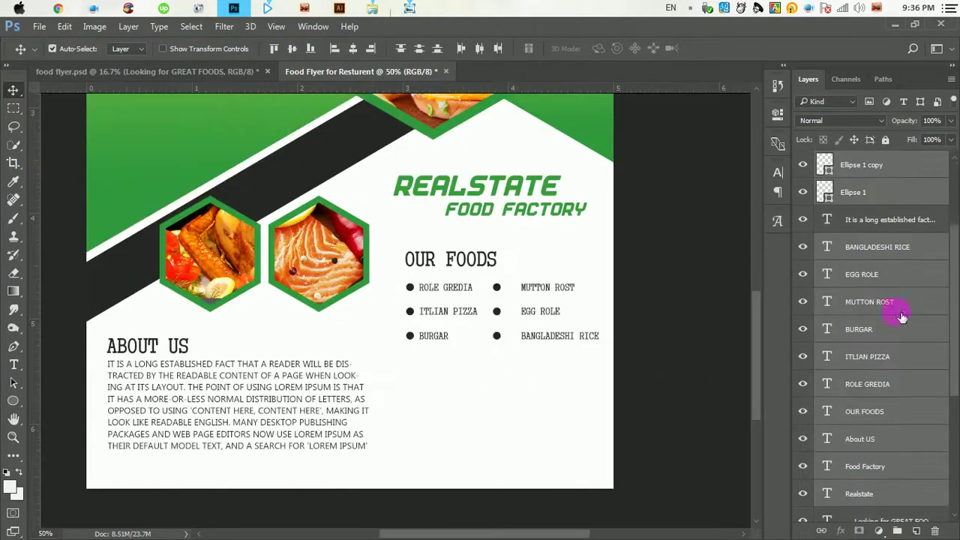
{"action": "double_click", "coordinate": [889, 219]}
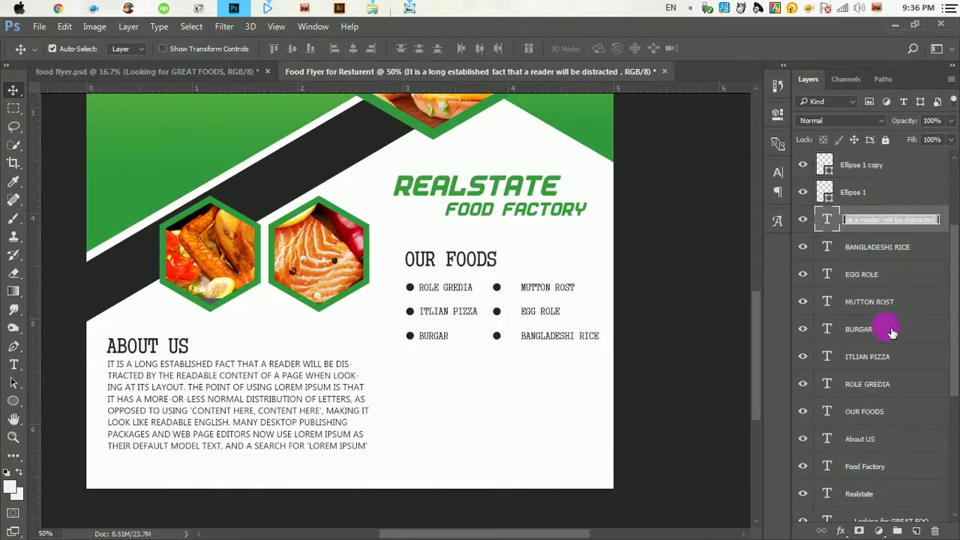
Regroup the bullet dot and dish layers as Group 2, then nest it with Group 1 into Group 3
{"action": "left_click", "coordinate": [863, 166]}
{"action": "mouse_move", "coordinate": [880, 196]}
{"action": "left_mouse_down"}
{"action": "mouse_move", "coordinate": [880, 429]}
{"action": "mouse_move", "coordinate": [897, 407]}
{"action": "mouse_move", "coordinate": [897, 530]}
{"action": "left_mouse_up"}
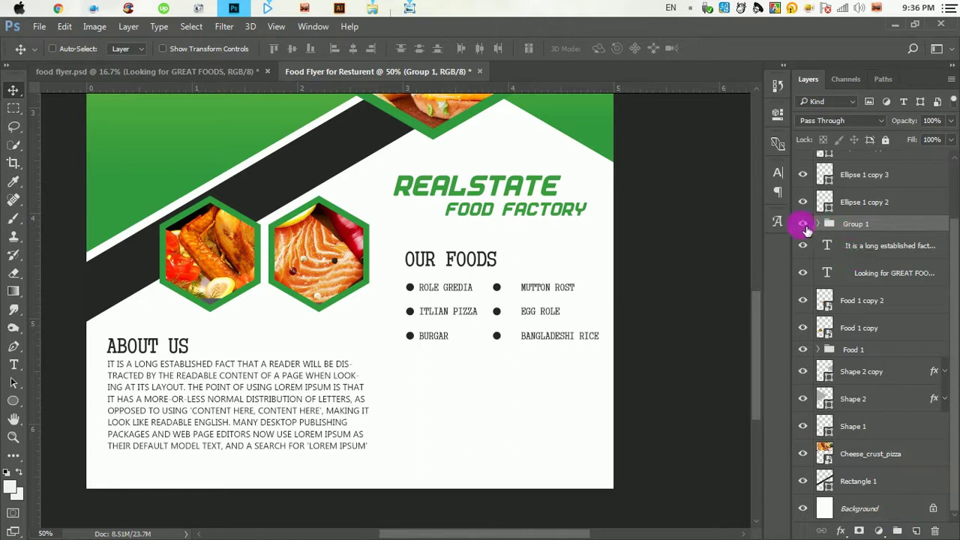
{"action": "left_click", "coordinate": [803, 224]}
{"action": "scroll", "coordinate": [855, 240], "scroll_direction": "up", "scroll_amount": 3}
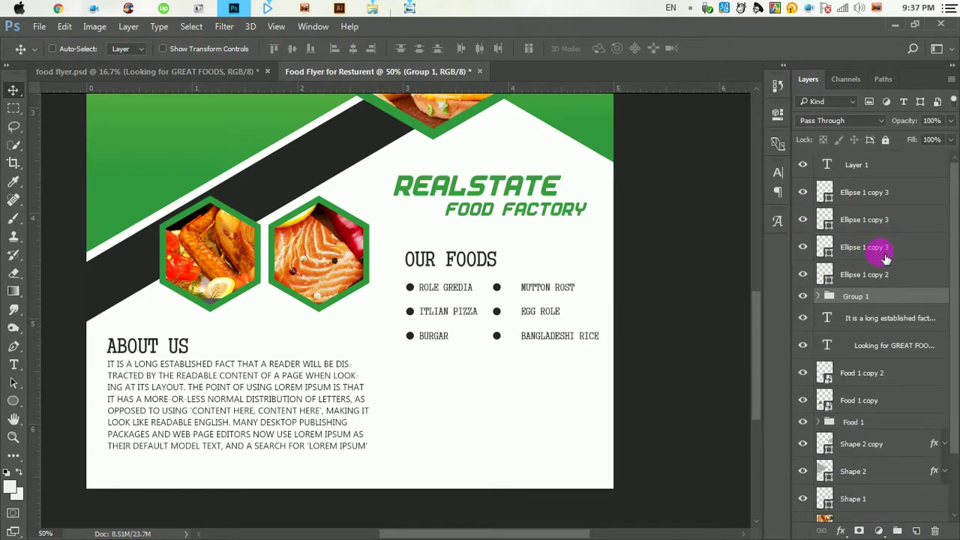
{"action": "key", "text": "ctrl+shift+g"}
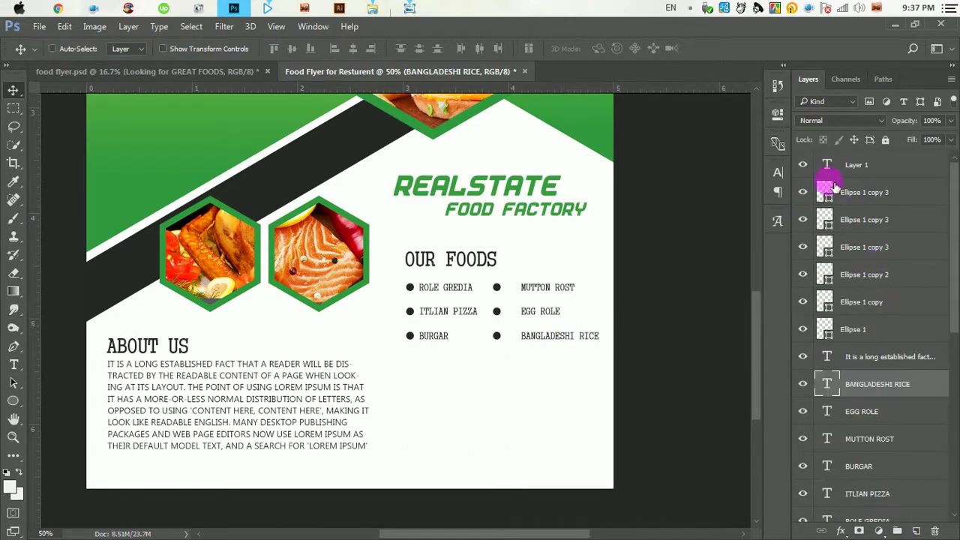
{"action": "left_click", "coordinate": [823, 166]}
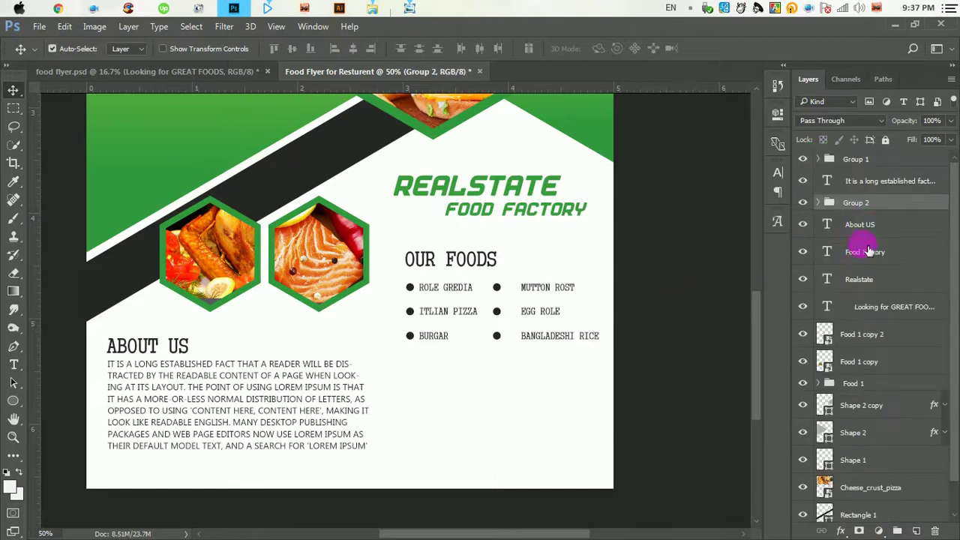
{"action": "key", "text": "ctrl+g"}
{"action": "left_click", "coordinate": [857, 159], "text": "ctrl"}
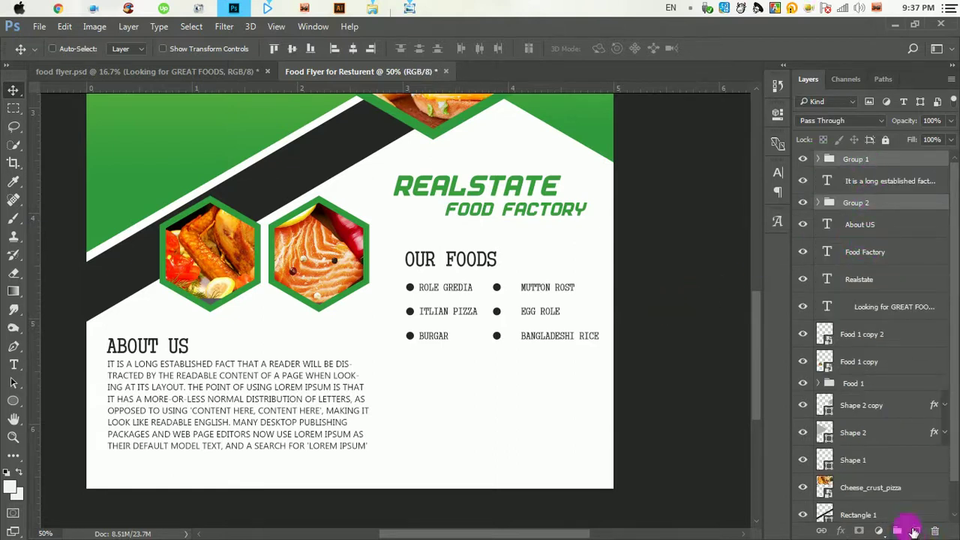
{"action": "left_click", "coordinate": [912, 529]}
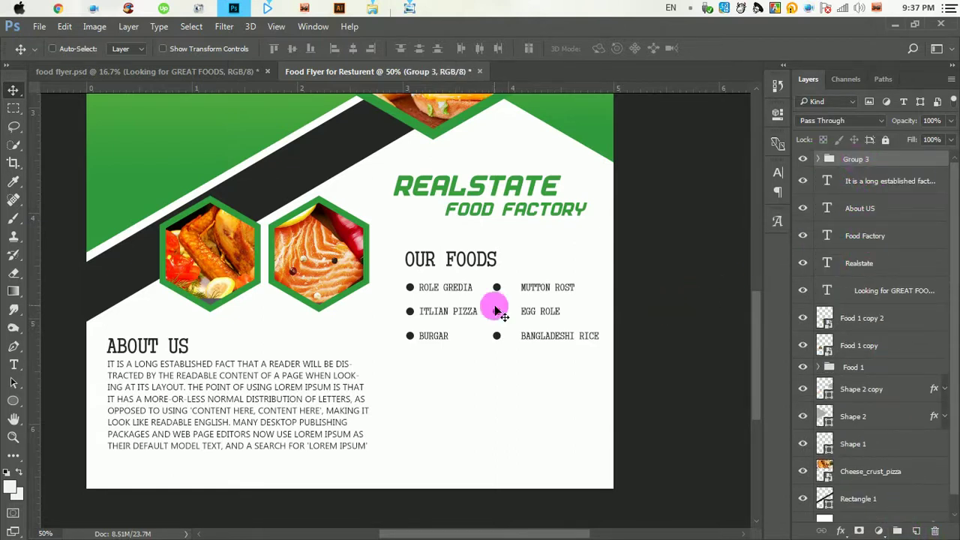
Duplicate the OUR FOODS block downward and rename its heading to OUR SERVISES
{"action": "left_click_drag", "start_coordinate": [488, 291], "coordinate": [487, 399]}
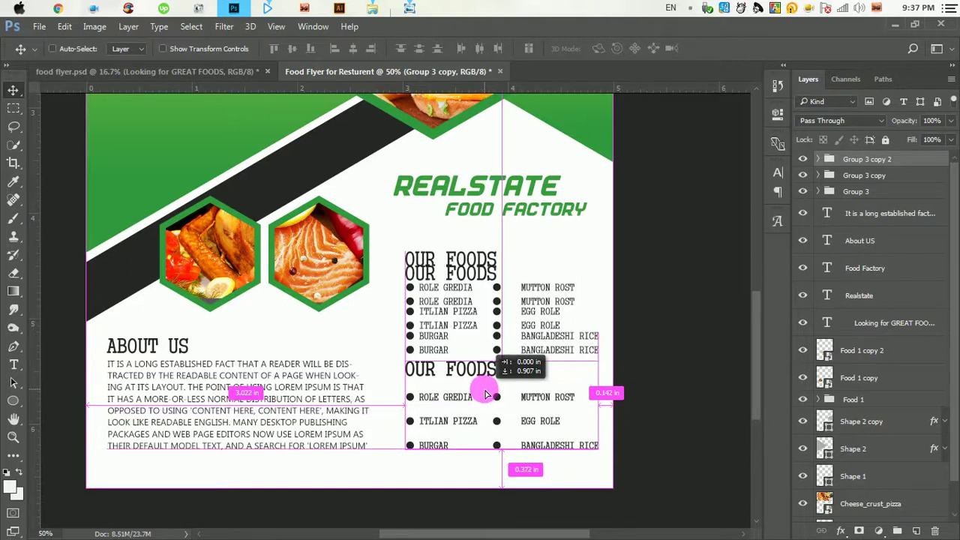
{"action": "left_click_drag", "start_coordinate": [487, 400], "coordinate": [486, 398]}
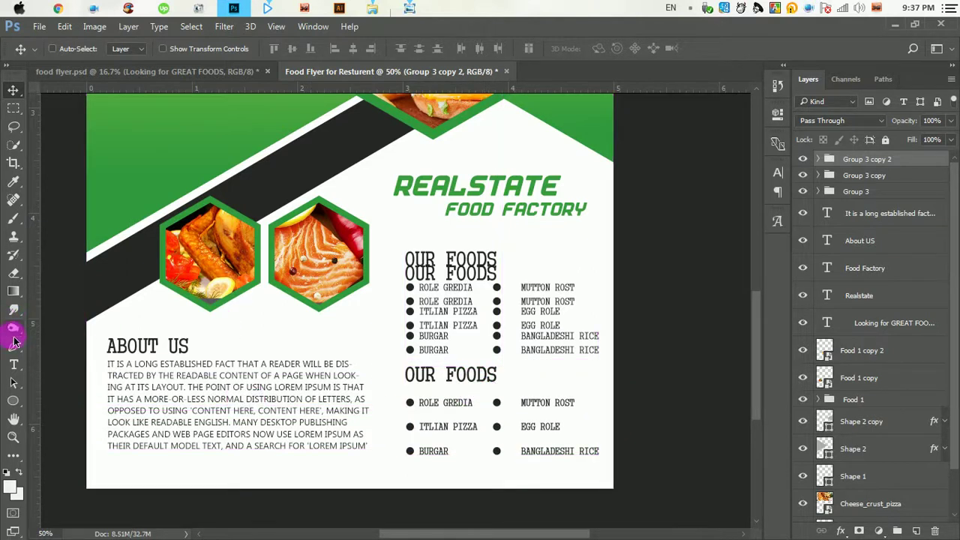
{"action": "left_click", "coordinate": [14, 364]}
{"action": "left_click", "coordinate": [458, 379]}
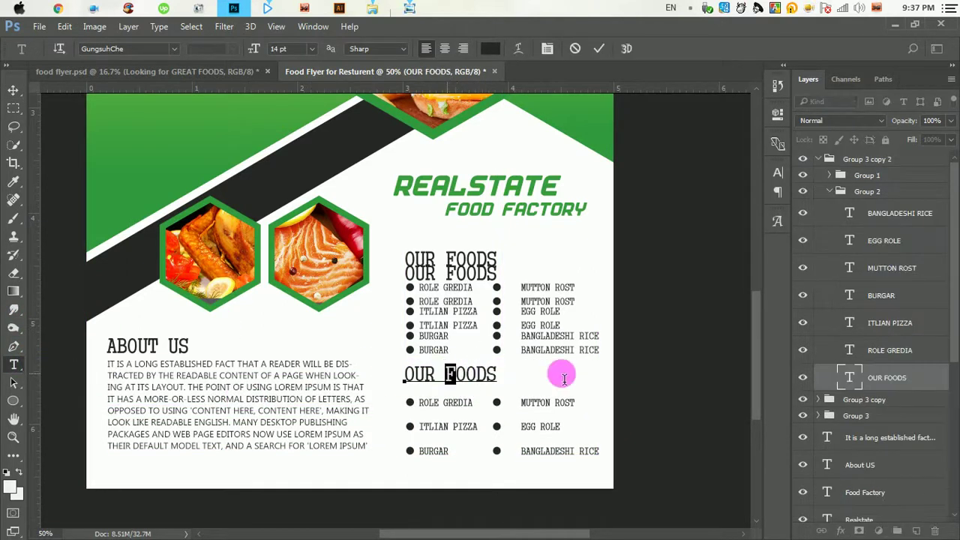
{"action": "key", "text": "shift+End"}
{"action": "type", "text": "SE"}
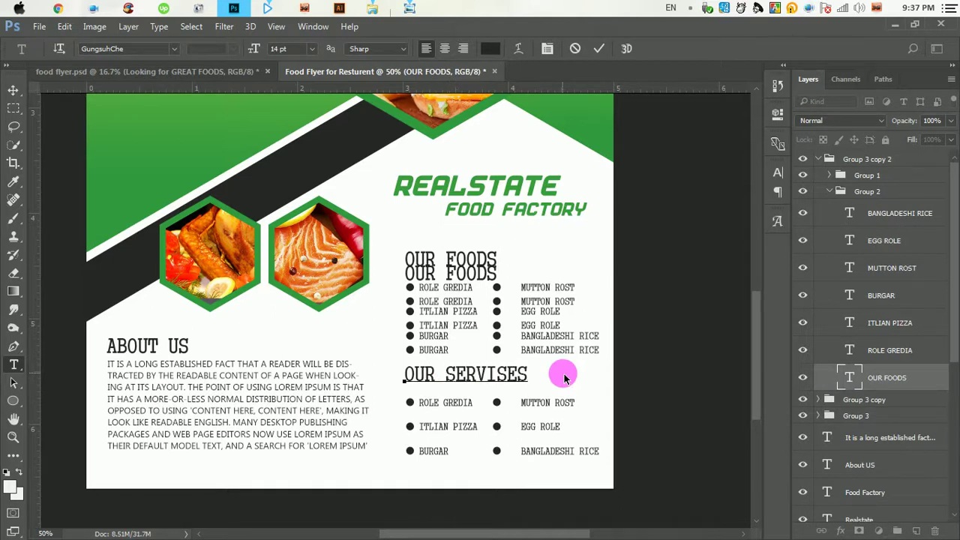
{"action": "left_click", "coordinate": [600, 49]}
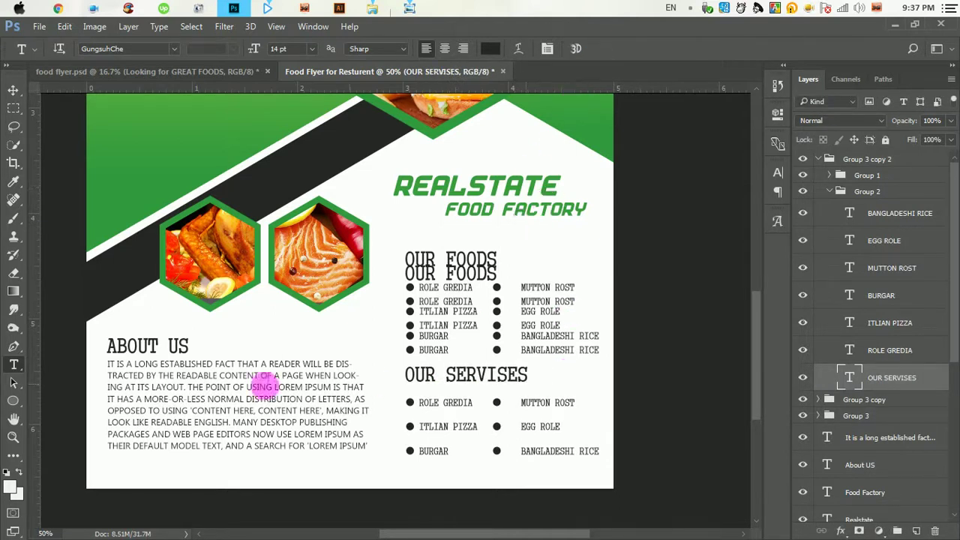
{"action": "left_click", "coordinate": [13, 90]}
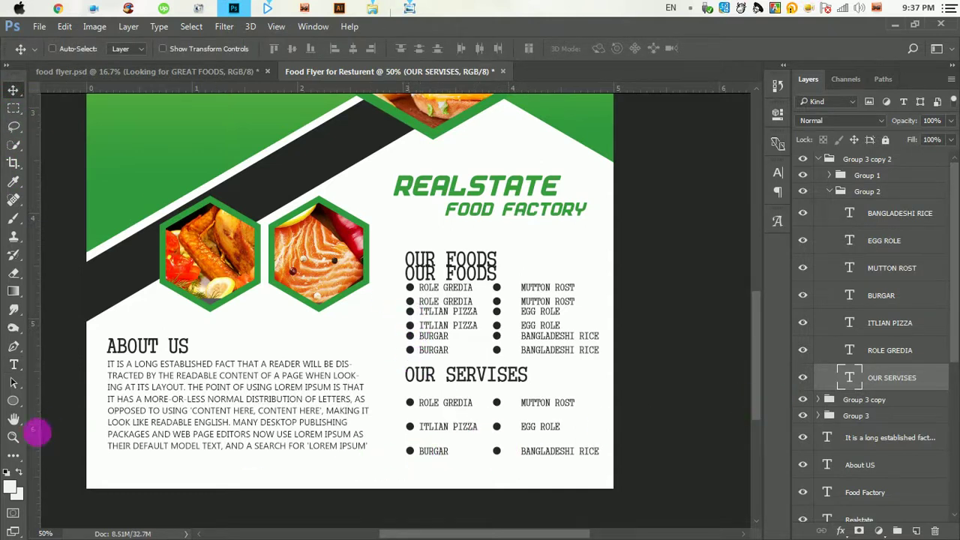
Delete the BURGAR and BANGLADESHI RICE entries from the copied list
{"action": "left_click", "coordinate": [13, 365]}
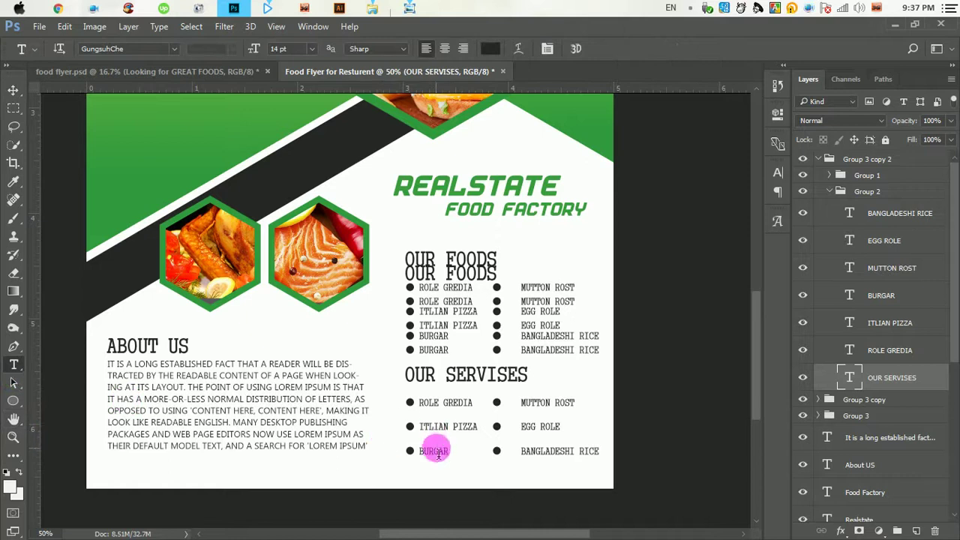
{"action": "left_click", "coordinate": [439, 451]}
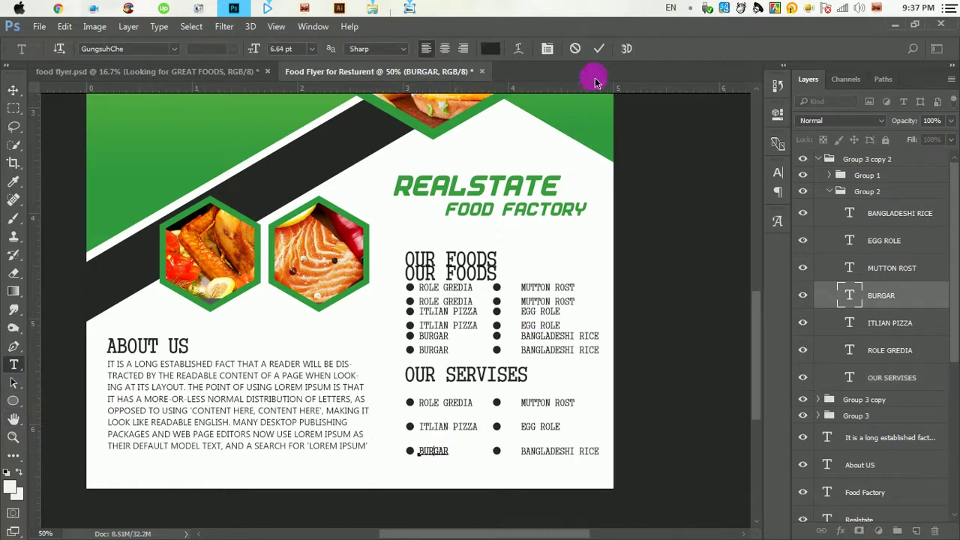
{"action": "left_click", "coordinate": [599, 48]}
{"action": "key", "text": "Delete"}
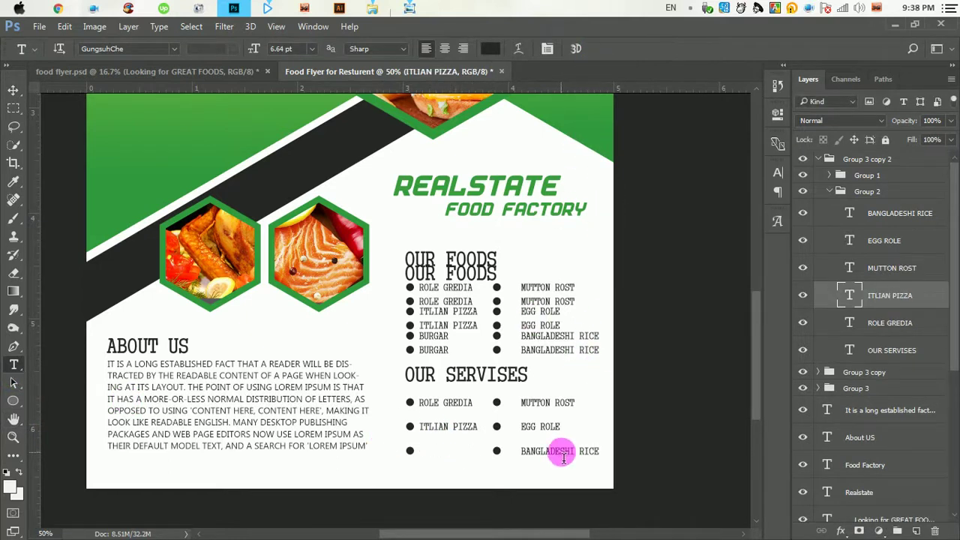
{"action": "left_click", "coordinate": [561, 452]}
{"action": "left_click", "coordinate": [599, 49]}
{"action": "key", "text": "Delete"}
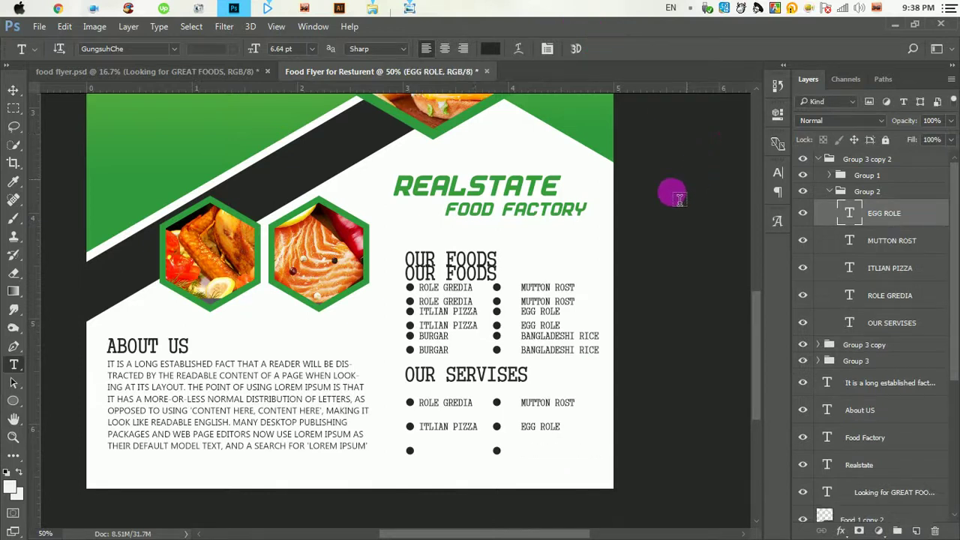
{"action": "left_click", "coordinate": [14, 90]}
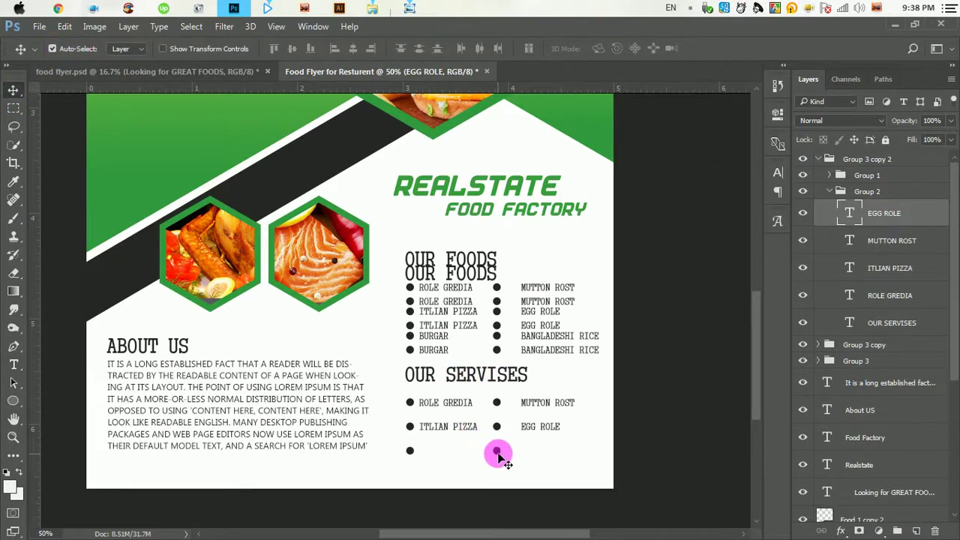
Delete the leftover empty bullet ellipse layers and select the Group 3 copy 2 group
{"action": "right_click", "coordinate": [497, 452]}
{"action": "left_click", "coordinate": [563, 492]}
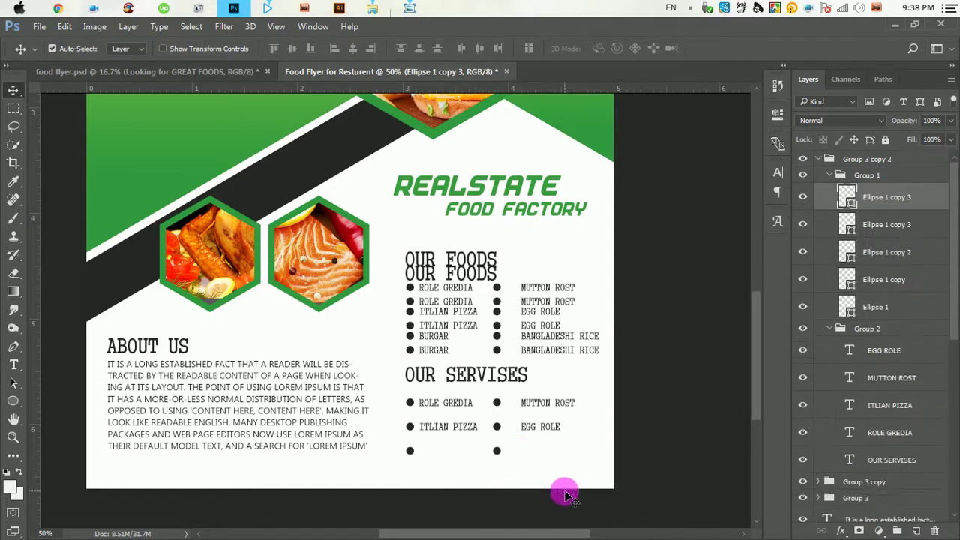
{"action": "right_click", "coordinate": [411, 451]}
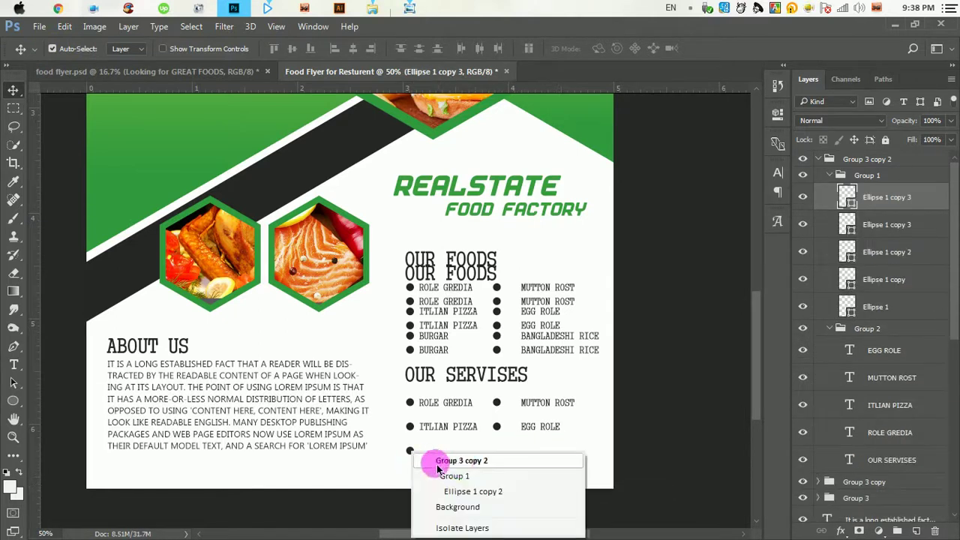
{"action": "left_click", "coordinate": [471, 492]}
{"action": "key", "text": "Delete"}
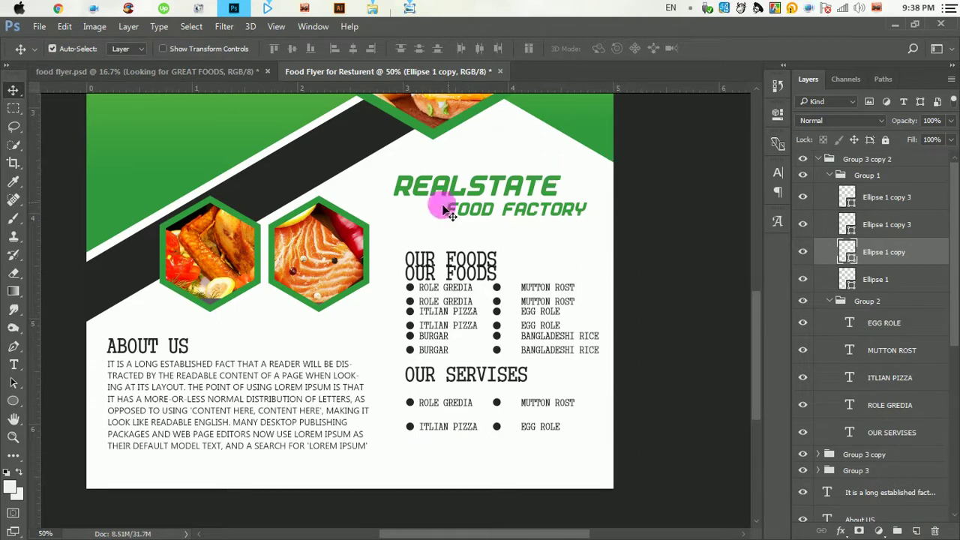
{"action": "left_click", "coordinate": [829, 160]}
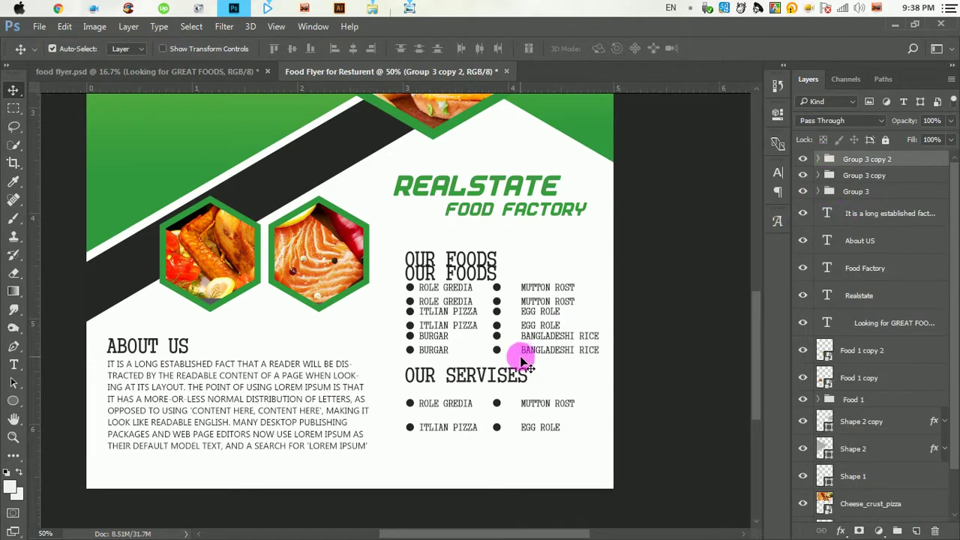
Move the OUR SERVISES section lower and delete the duplicate Group 3 copy
{"action": "left_click_drag", "start_coordinate": [523, 350], "coordinate": [523, 367]}
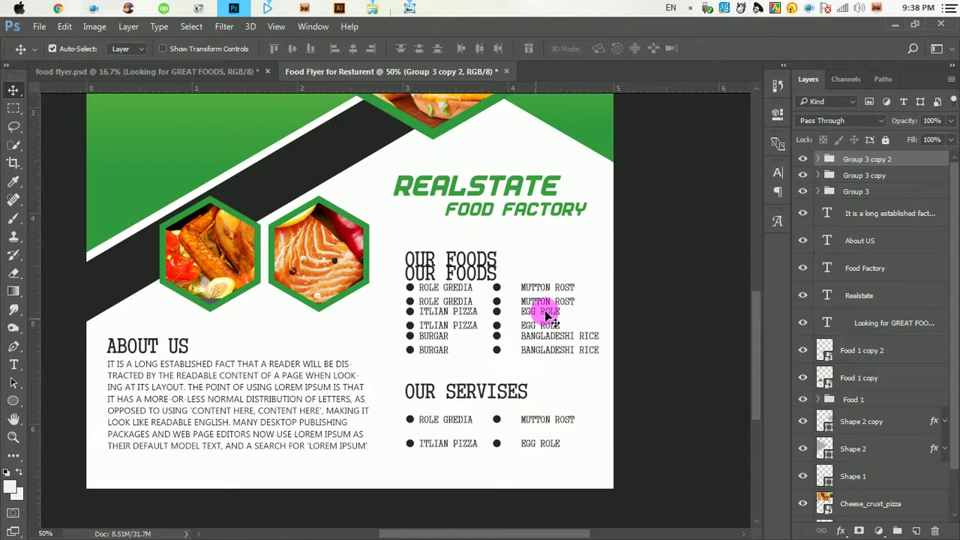
{"action": "left_click", "coordinate": [920, 178]}
{"action": "left_click_drag", "start_coordinate": [919, 177], "coordinate": [935, 531]}
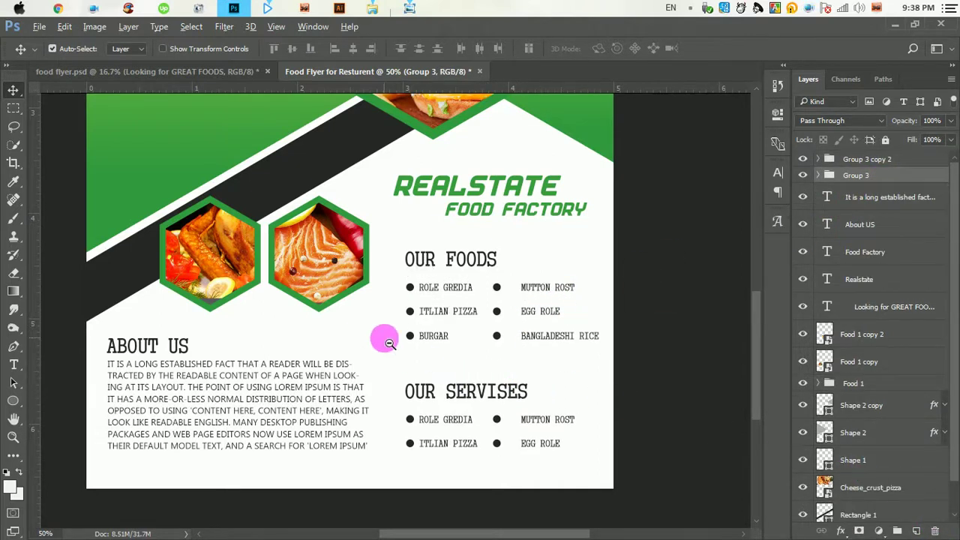
Zoom out to view the whole flyer and select the Background layer
{"action": "key", "text": "ctrl+minus"}
{"action": "key", "text": "ctrl+minus"}
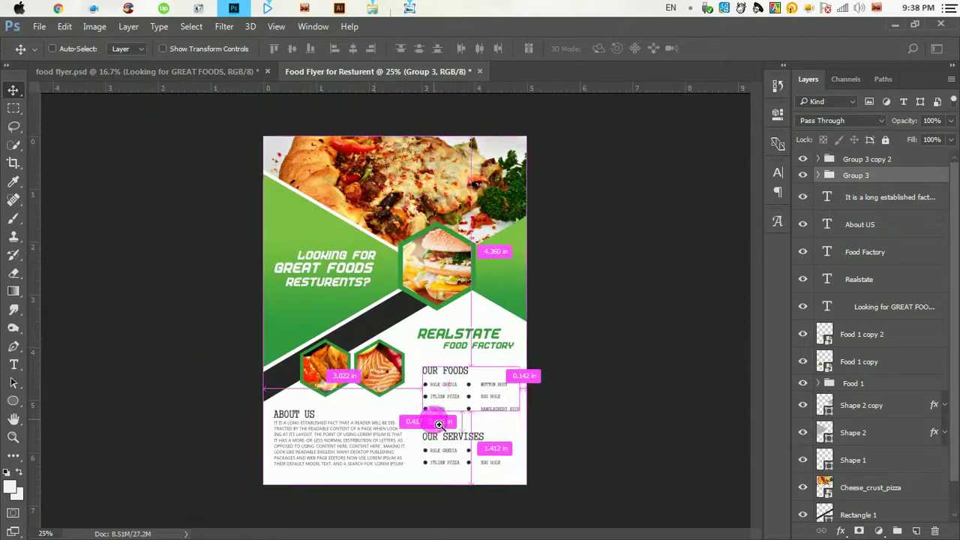
{"action": "key", "text": "ctrl+plus"}
{"action": "key", "text": "ctrl+plus"}
{"action": "mouse_move", "coordinate": [418, 471]}
{"action": "left_mouse_down"}
{"action": "mouse_move", "coordinate": [407, 253]}
{"action": "mouse_move", "coordinate": [414, 382]}
{"action": "left_mouse_up"}
{"action": "scroll", "coordinate": [405, 394], "scroll_direction": "up", "scroll_amount": 3}
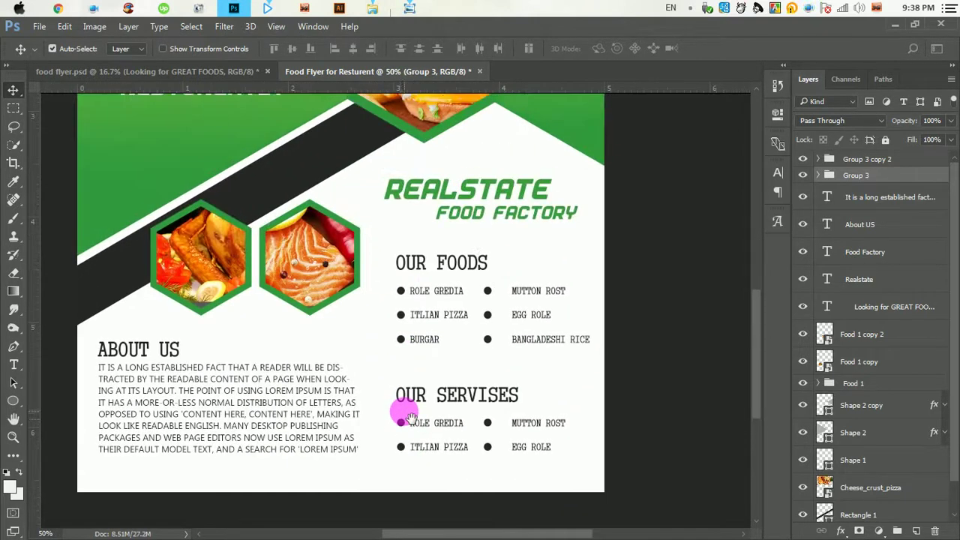
{"action": "left_click", "coordinate": [394, 381], "text": "alt"}
{"action": "left_click", "coordinate": [393, 383], "text": "alt"}
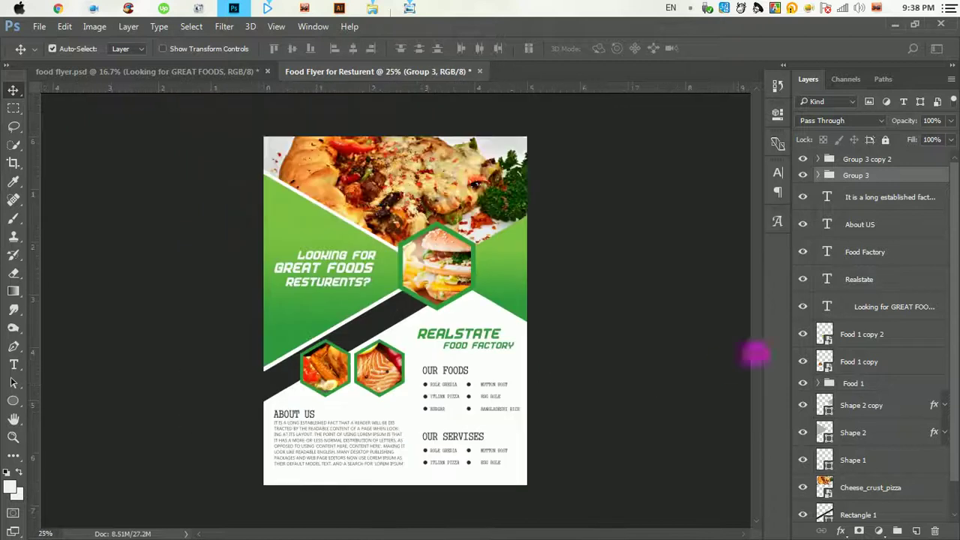
{"action": "scroll", "coordinate": [923, 480], "scroll_direction": "down", "scroll_amount": 2}
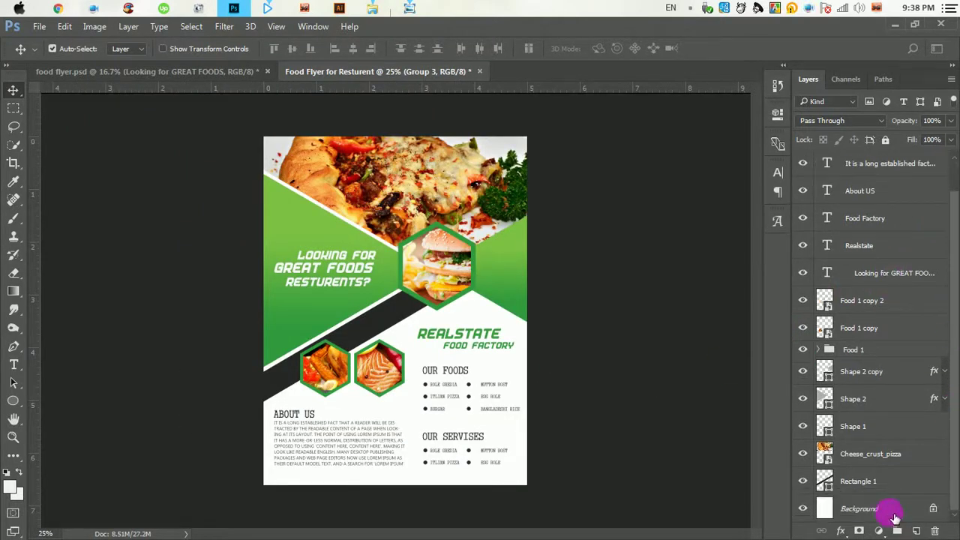
{"action": "left_click", "coordinate": [892, 512]}
Add a Solid Color fill layer in blush off-white #f1e9e9 above the Background
{"action": "left_click", "coordinate": [882, 531]}
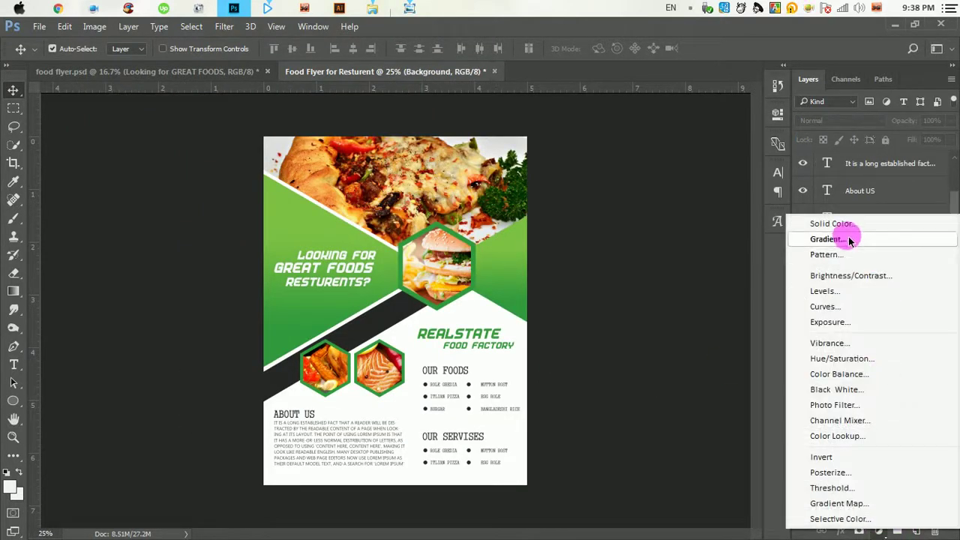
{"action": "left_click", "coordinate": [822, 221]}
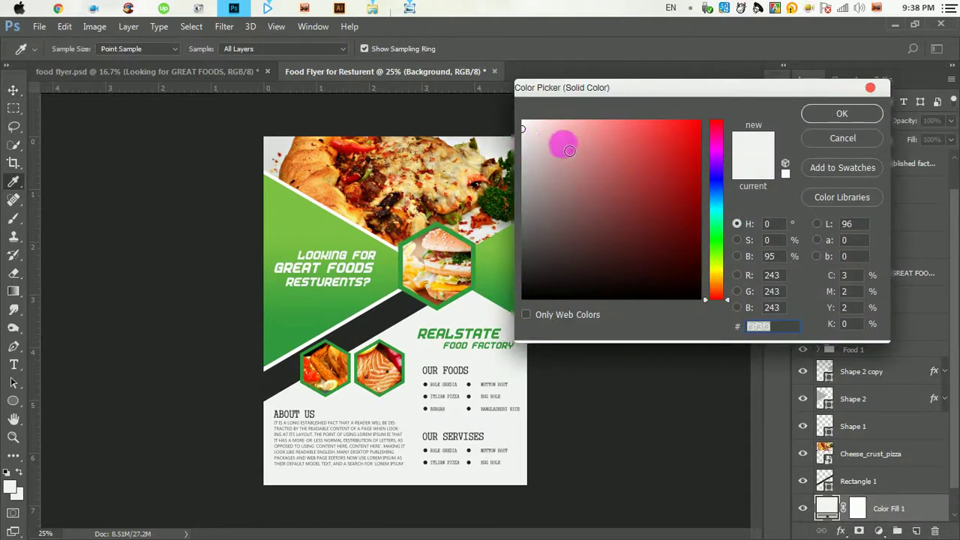
{"action": "left_click", "coordinate": [539, 140]}
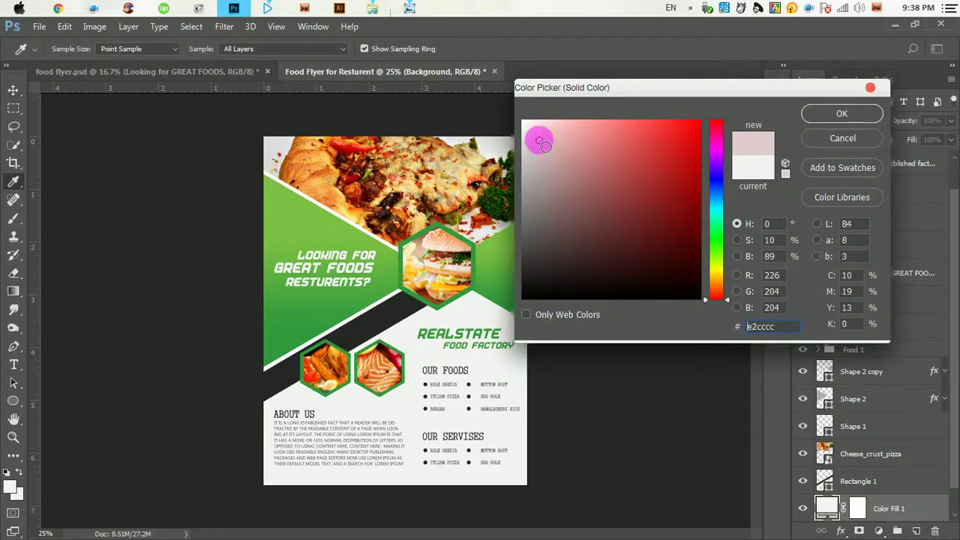
{"action": "left_click", "coordinate": [534, 134]}
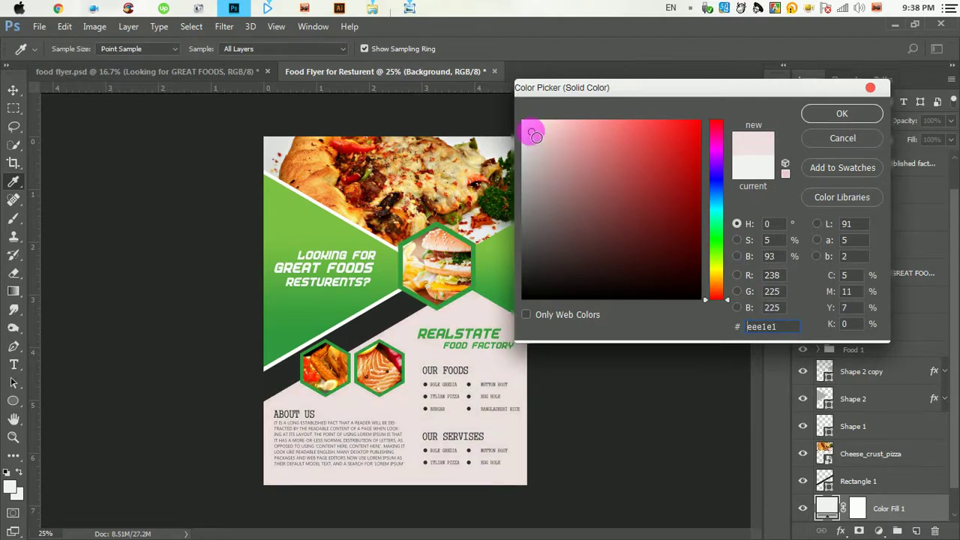
{"action": "left_click", "coordinate": [834, 113]}
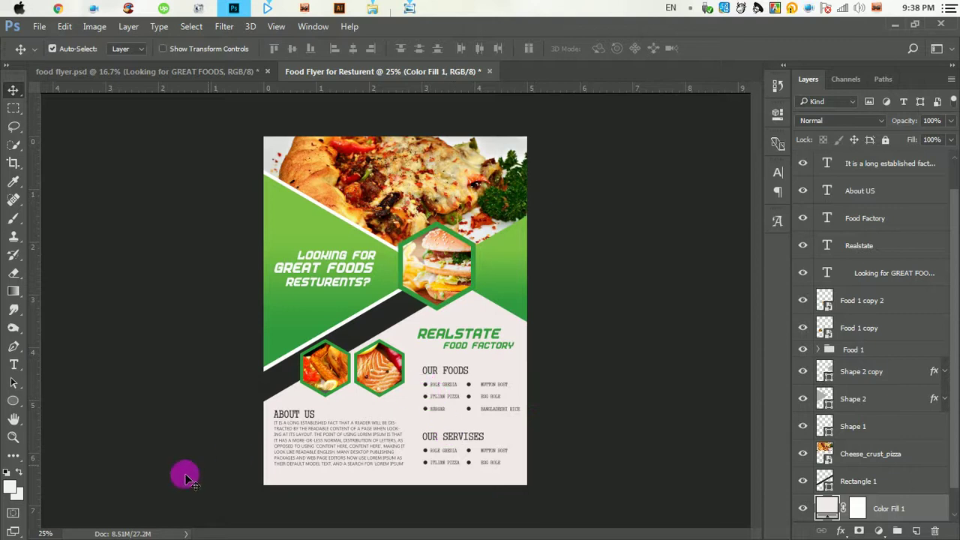
{"action": "left_click", "coordinate": [9, 489]}
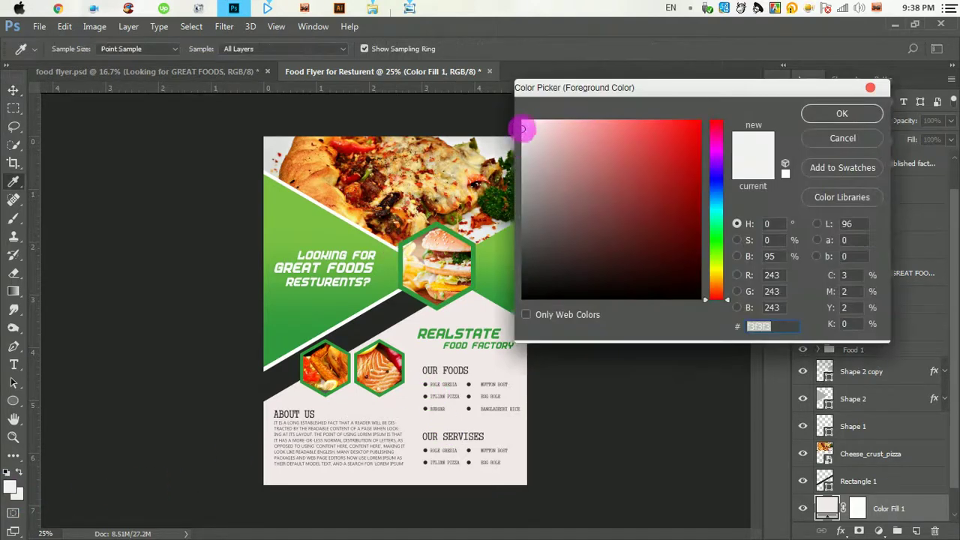
{"action": "left_click", "coordinate": [842, 114]}
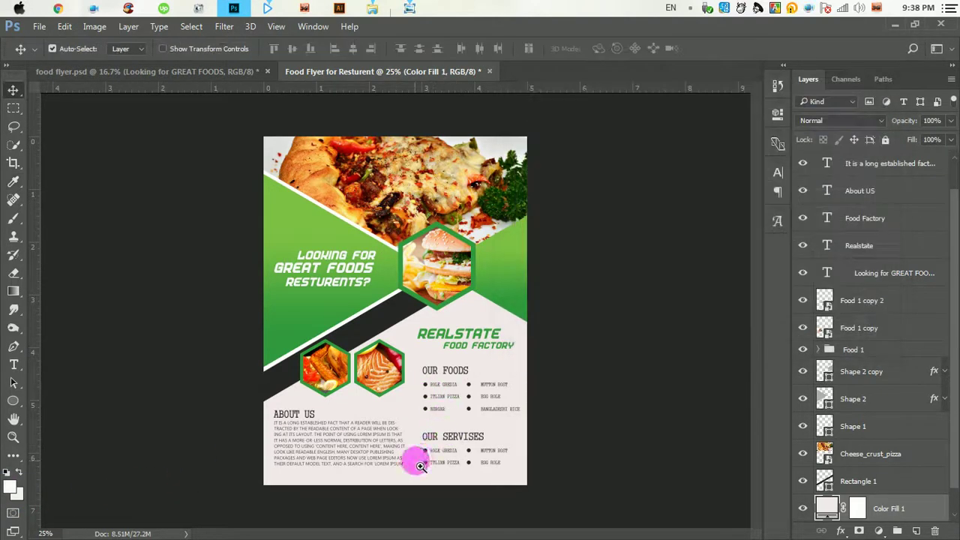
{"action": "scroll", "coordinate": [418, 456], "scroll_direction": "up", "scroll_amount": 1}
{"action": "scroll", "coordinate": [418, 336], "scroll_direction": "down", "scroll_amount": 2}
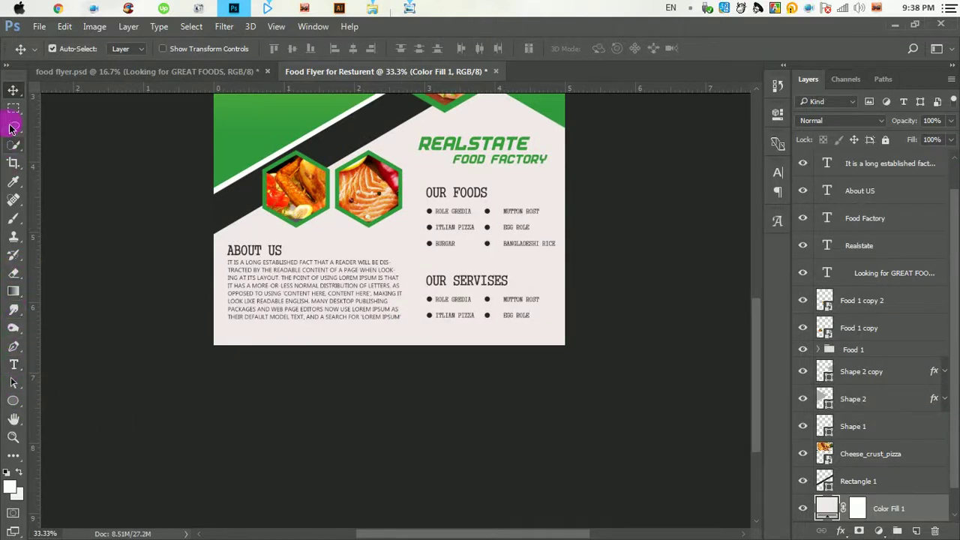
Draw a white 1593 × 93 px rectangle strip along the flyer's bottom edge
{"action": "right_click", "coordinate": [7, 405]}
{"action": "left_click", "coordinate": [45, 402]}
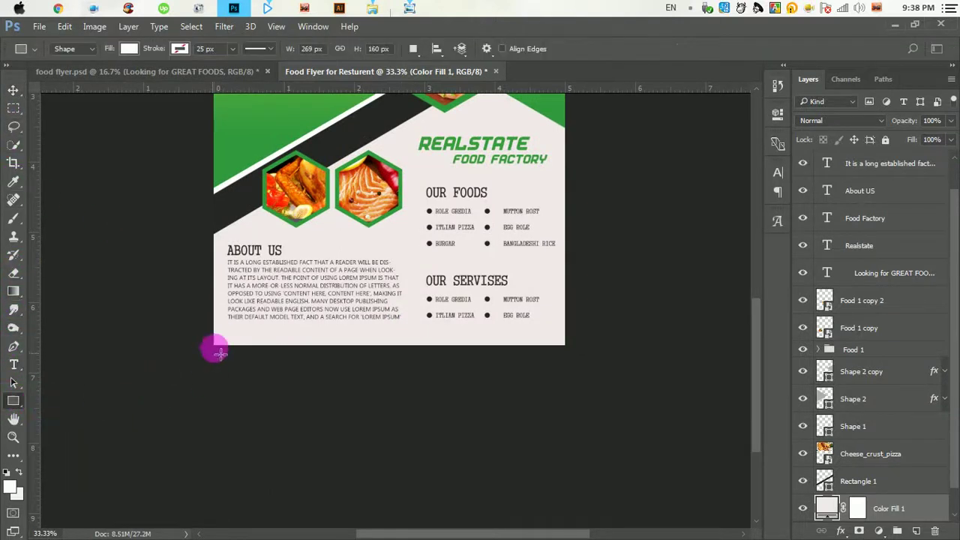
{"action": "left_click_drag", "start_coordinate": [207, 333], "coordinate": [586, 356]}
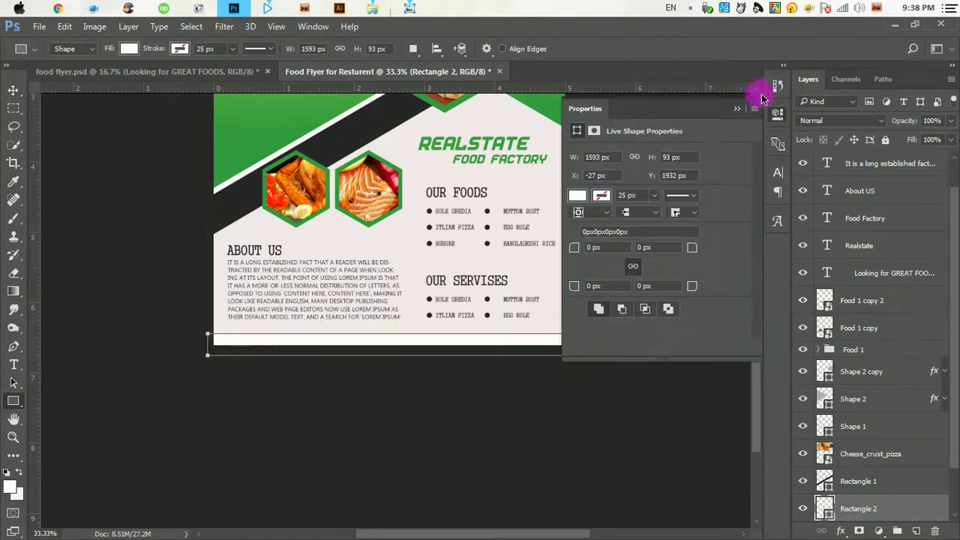
{"action": "left_click", "coordinate": [738, 108]}
{"action": "left_click", "coordinate": [13, 90]}
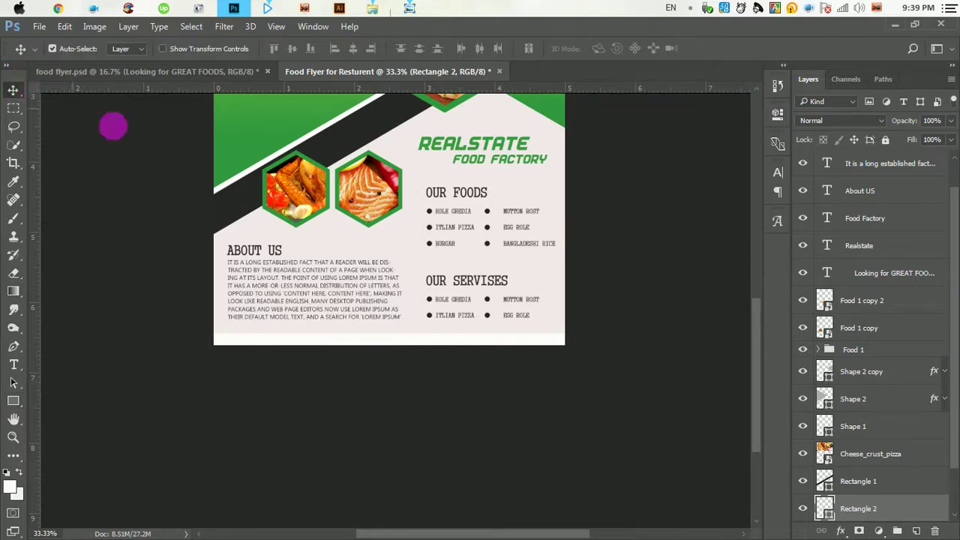
{"action": "scroll", "coordinate": [460, 348], "scroll_direction": "up", "scroll_amount": 1, "text": "alt"}
{"action": "scroll", "coordinate": [429, 365], "scroll_direction": "up", "scroll_amount": 1, "text": "alt"}
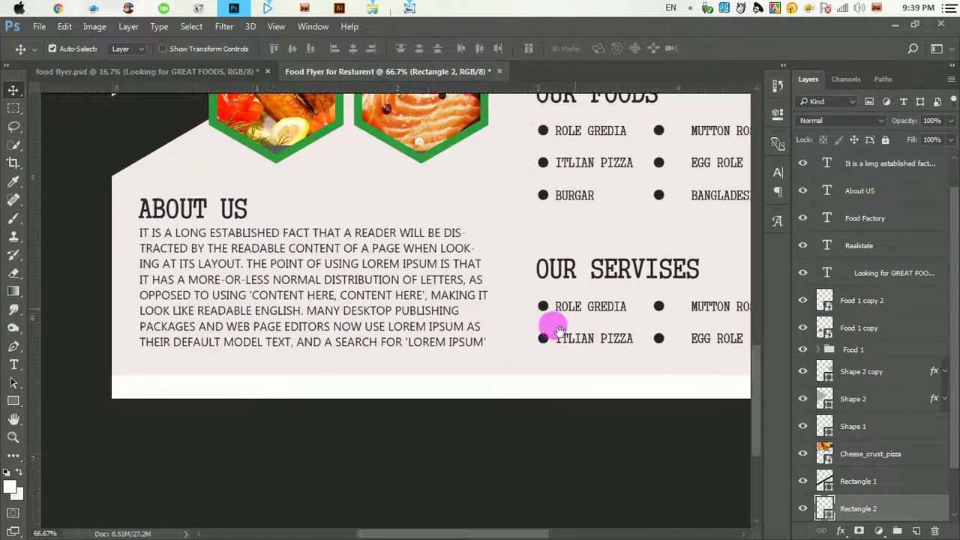
{"action": "scroll", "coordinate": [606, 350], "scroll_direction": "right", "scroll_amount": 3}
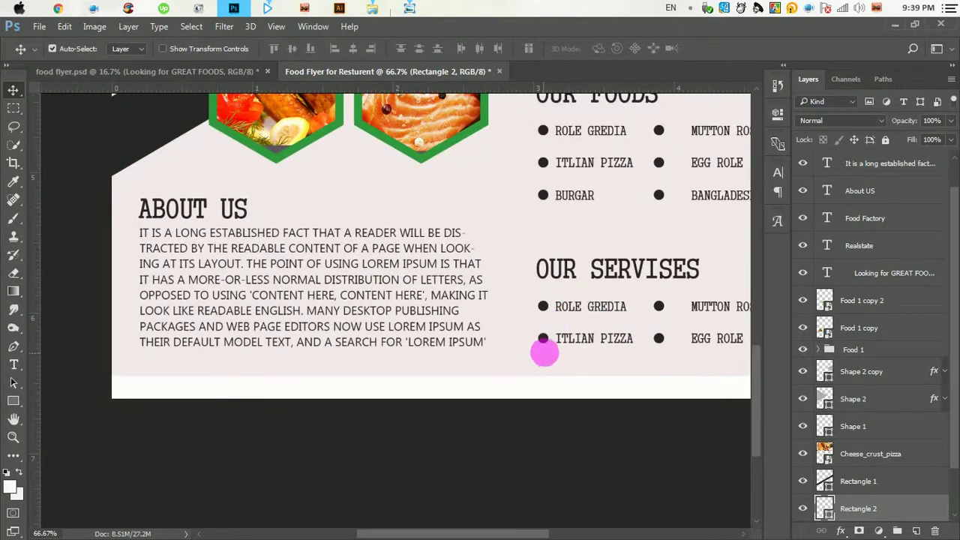
{"action": "scroll", "coordinate": [435, 300], "scroll_direction": "up", "scroll_amount": 2}
{"action": "scroll", "coordinate": [411, 253], "scroll_direction": "down", "scroll_amount": 1, "text": "alt"}
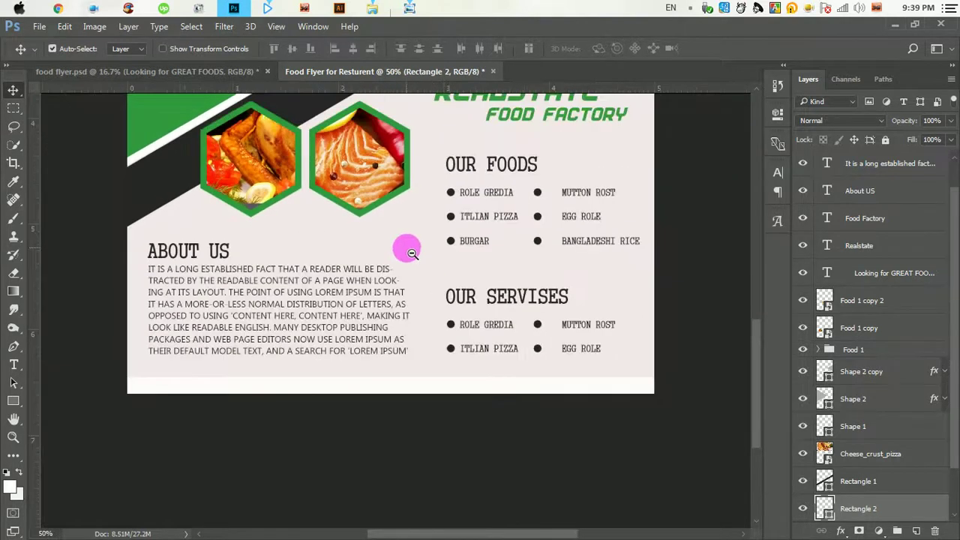
{"action": "scroll", "coordinate": [409, 300], "scroll_direction": "up", "scroll_amount": 2}
{"action": "scroll", "coordinate": [411, 315], "scroll_direction": "up", "scroll_amount": 3}
{"action": "scroll", "coordinate": [420, 293], "scroll_direction": "up", "scroll_amount": 3}
{"action": "scroll", "coordinate": [427, 271], "scroll_direction": "up", "scroll_amount": 3}
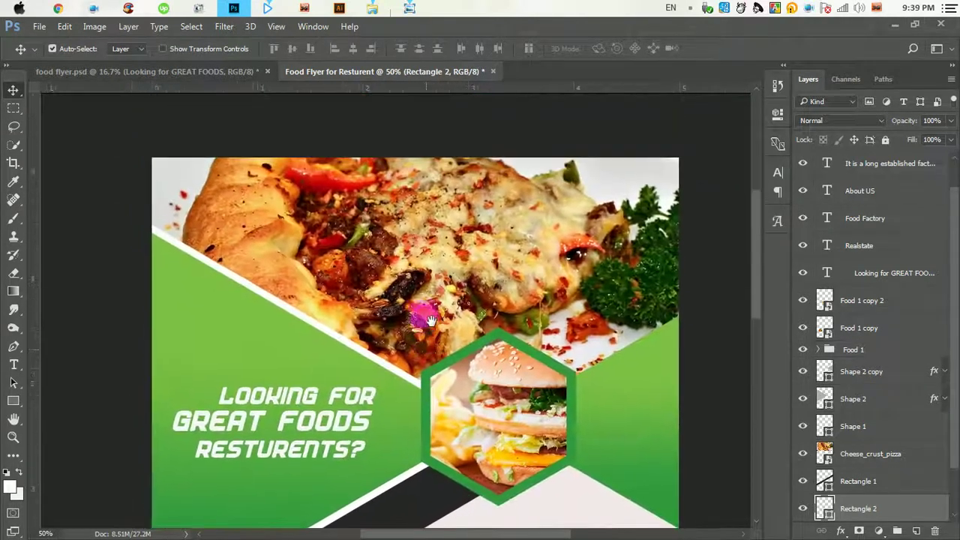
{"action": "scroll", "coordinate": [432, 315], "scroll_direction": "up", "scroll_amount": 2}
{"action": "scroll", "coordinate": [433, 345], "scroll_direction": "up", "scroll_amount": 1}
{"action": "scroll", "coordinate": [435, 369], "scroll_direction": "down", "scroll_amount": 1, "text": "alt"}
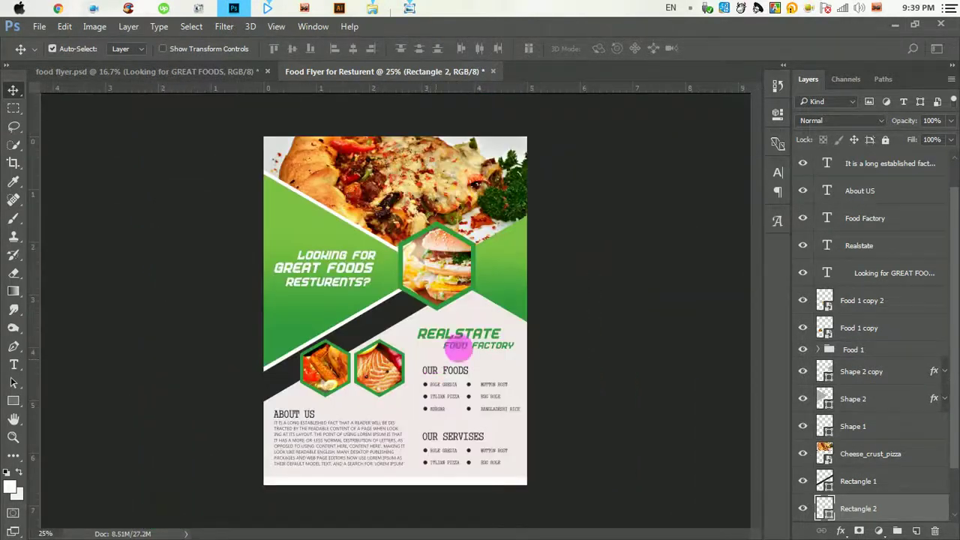